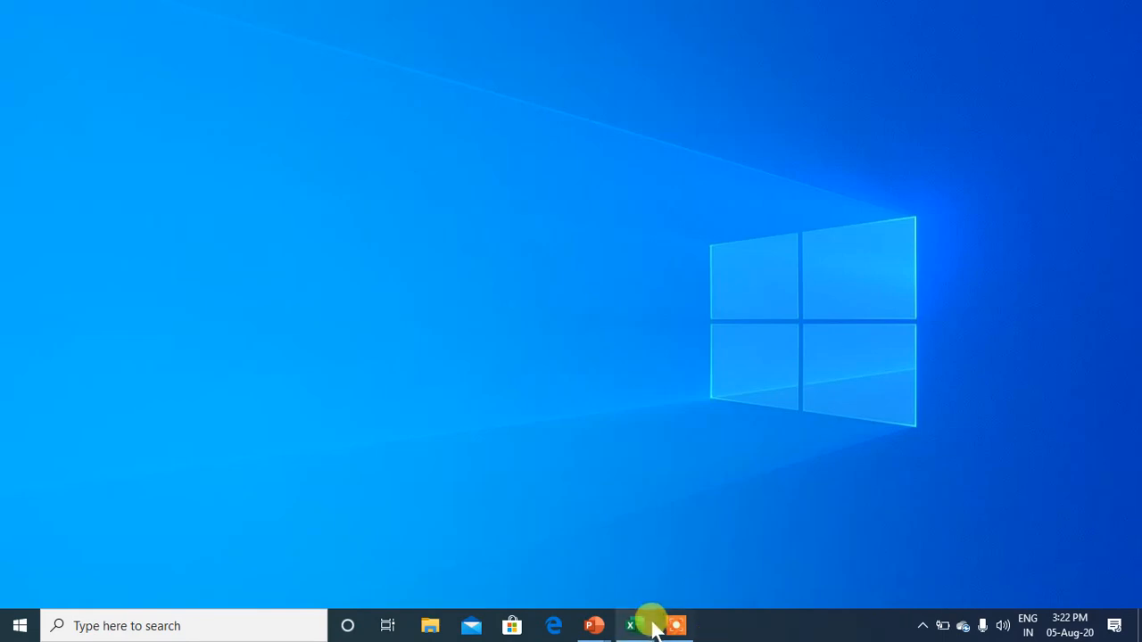
Step: Switch to the Case 5 workbook in Excel, select cell G4 in the transaction table, and show the sort and filter commands
{"action": "left_click", "coordinate": [640, 623]}
{"action": "left_click", "coordinate": [667, 446]}
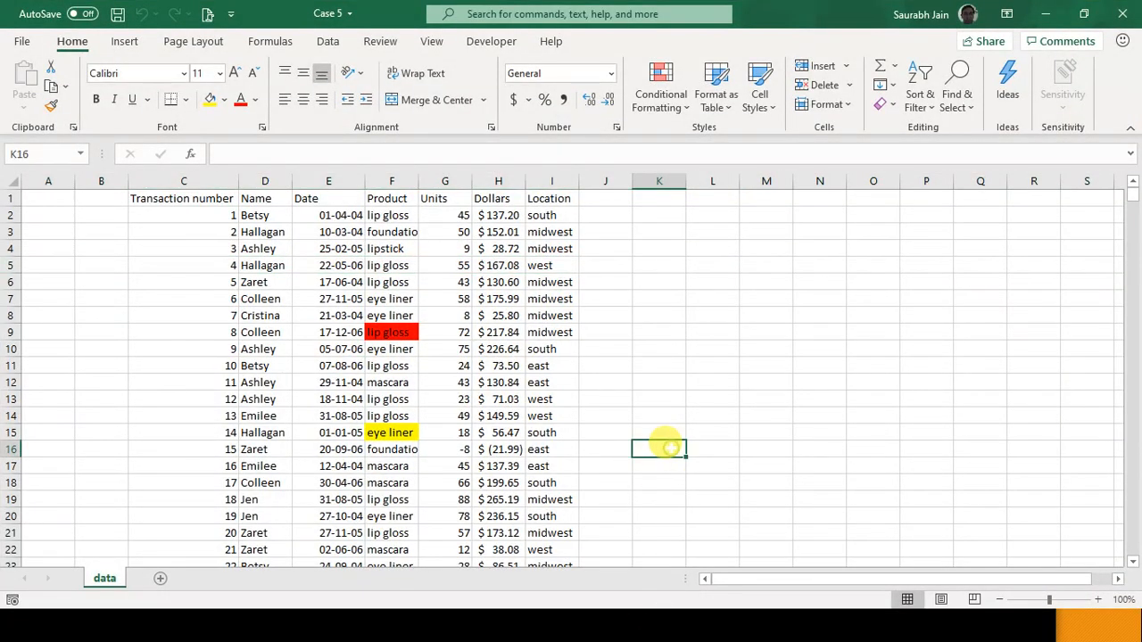
{"action": "left_click", "coordinate": [425, 249]}
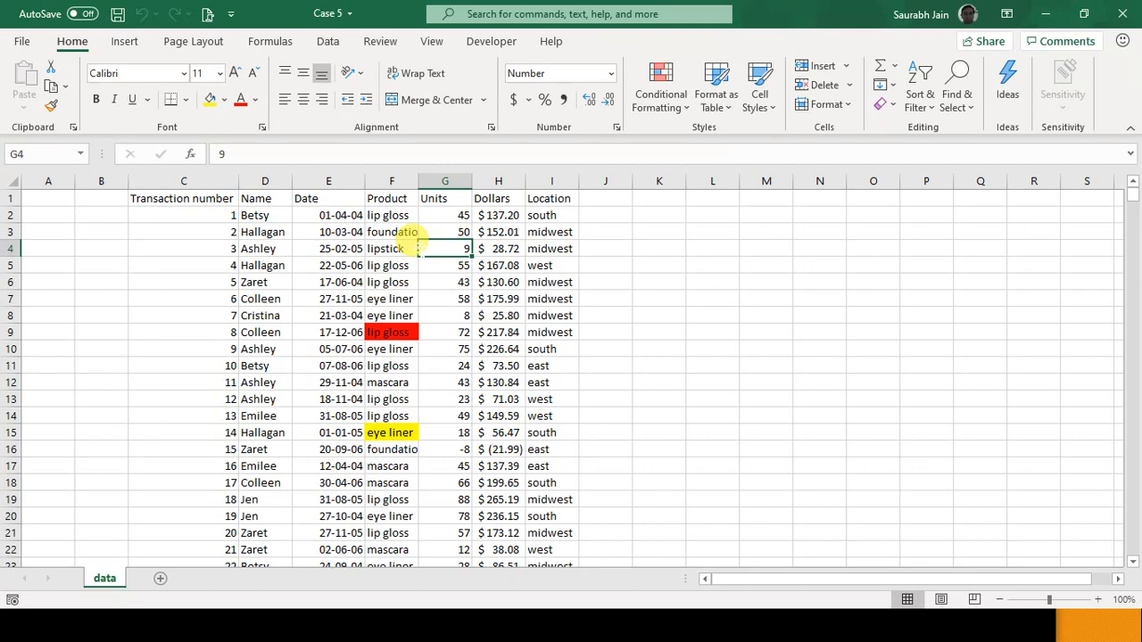
{"action": "left_click", "coordinate": [328, 41]}
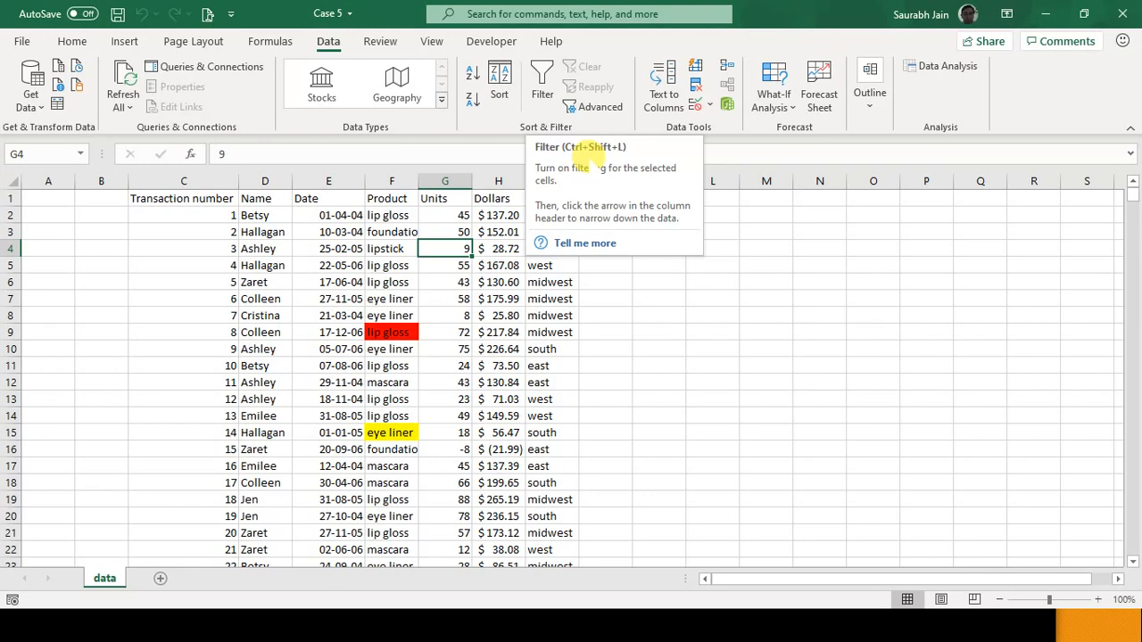
Step: Enter the note "Ctrl Shift L" in cell N8 beside the transaction table
{"action": "left_click", "coordinate": [819, 312]}
{"action": "type", "text": "C"}
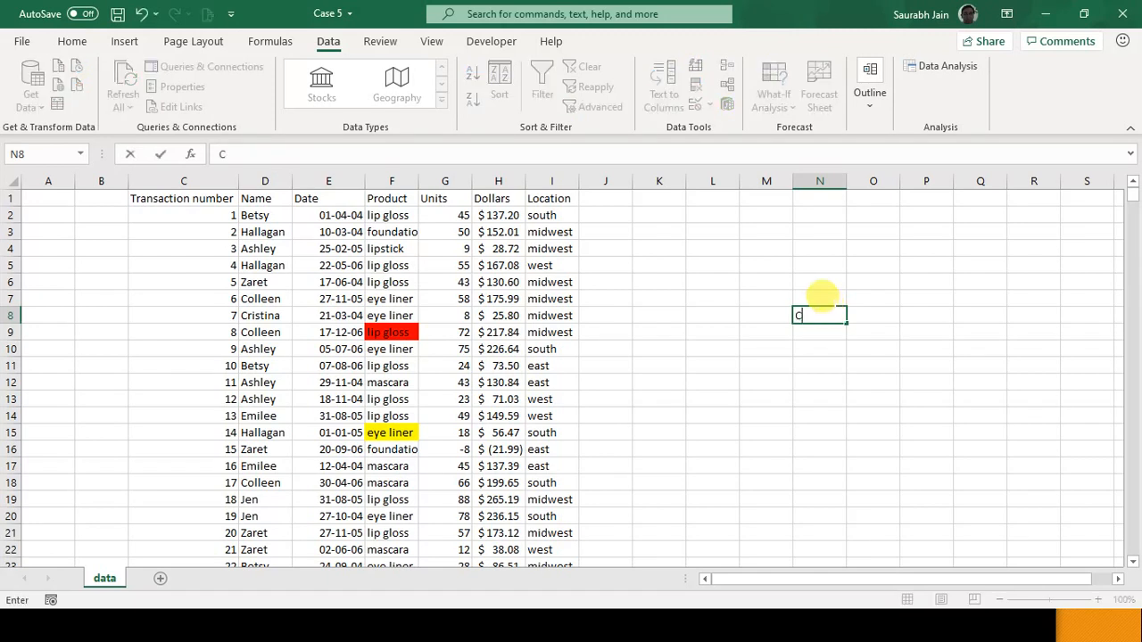
{"action": "type", "text": "trl  Shift L"}
{"action": "left_click", "coordinate": [985, 343]}
{"action": "left_click", "coordinate": [825, 313]}
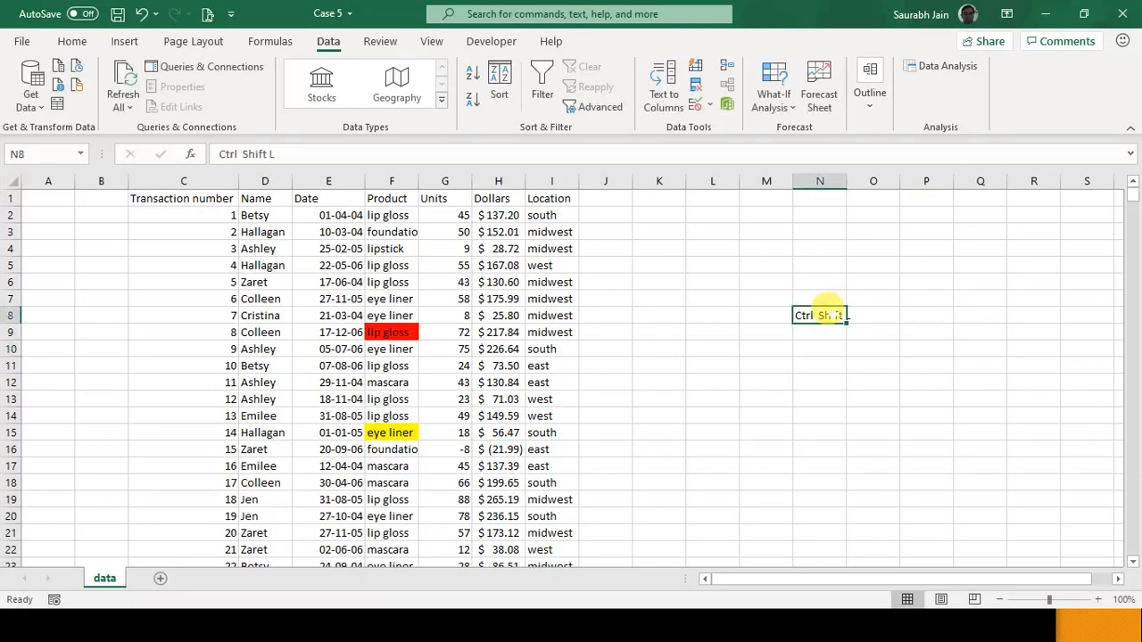
Step: Try enlarging the shortcut note in cell N8 to font size 48 and undo the change
{"action": "left_click", "coordinate": [73, 41]}
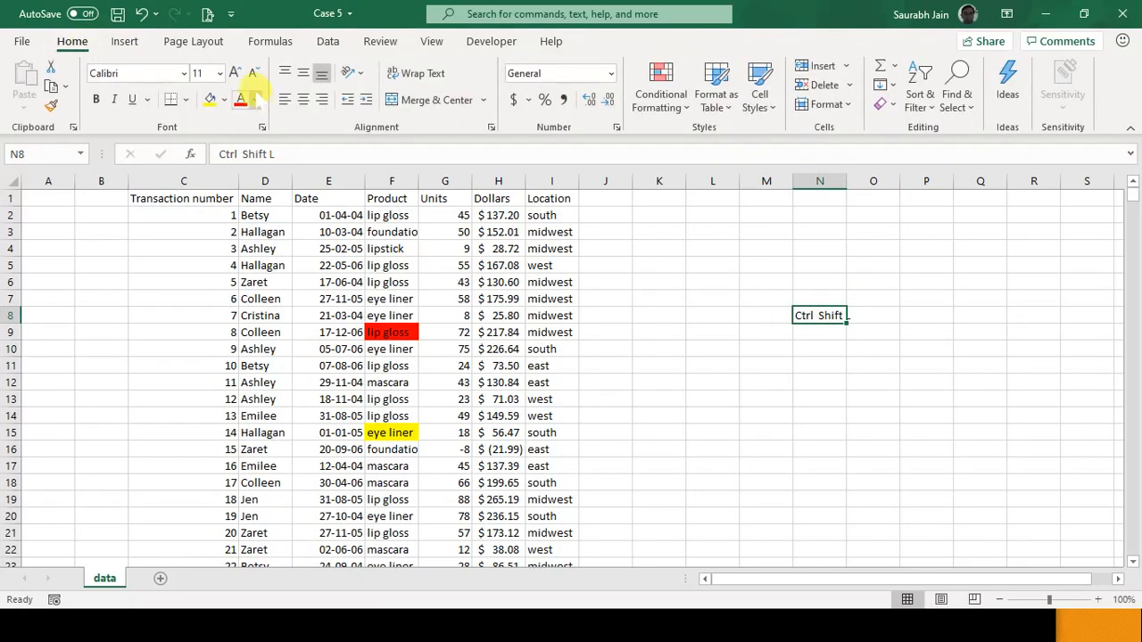
{"action": "left_click", "coordinate": [219, 73]}
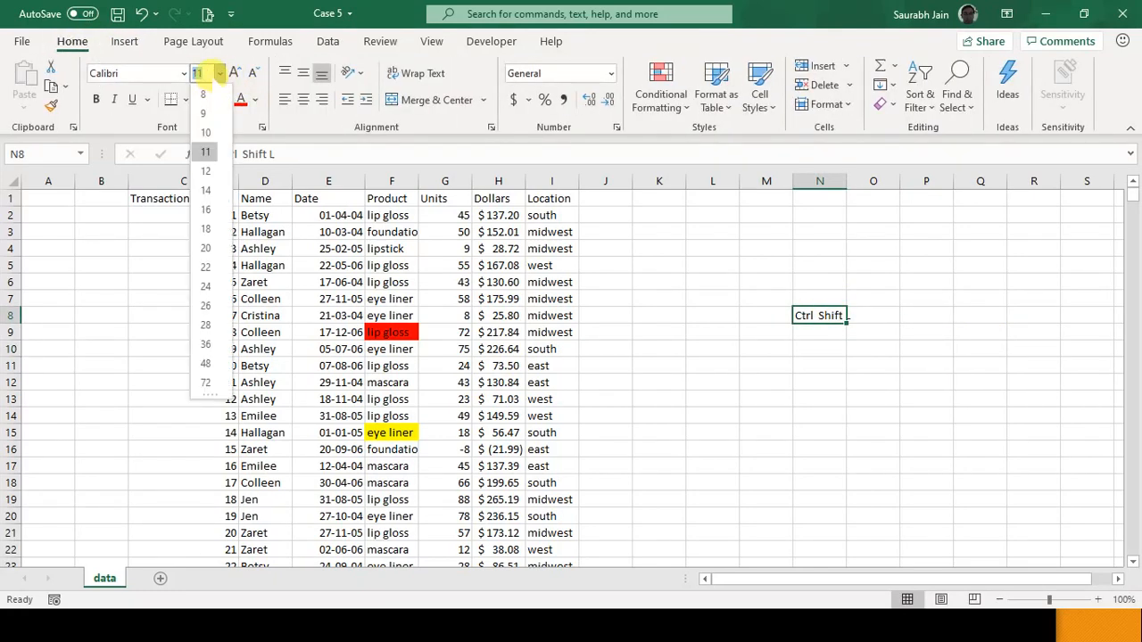
{"action": "left_click", "coordinate": [206, 364]}
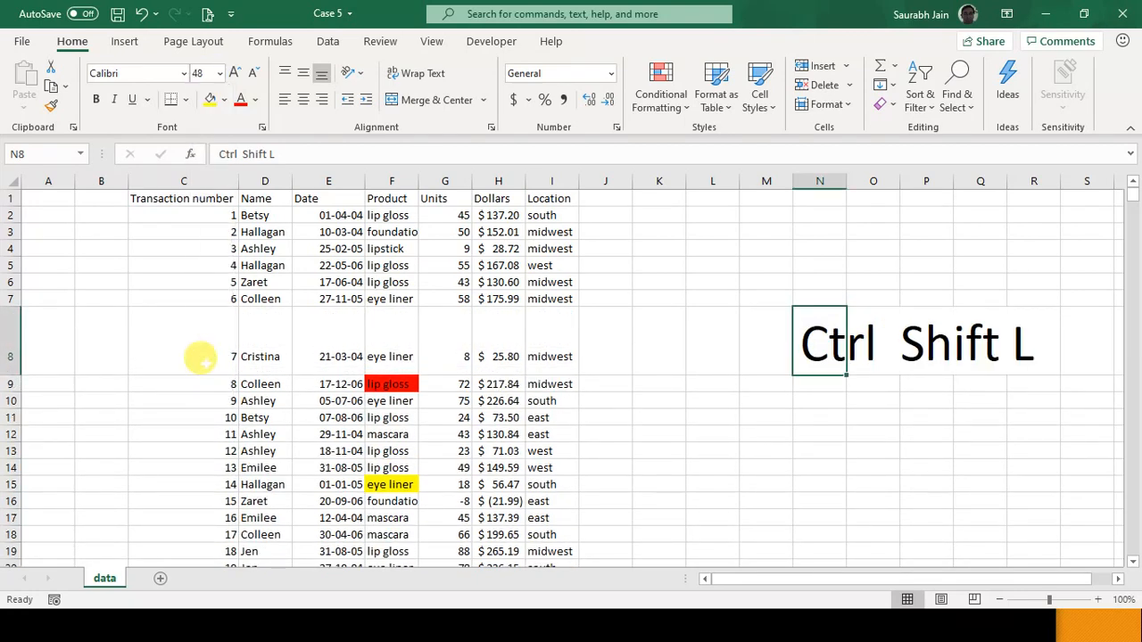
{"action": "left_click", "coordinate": [770, 449]}
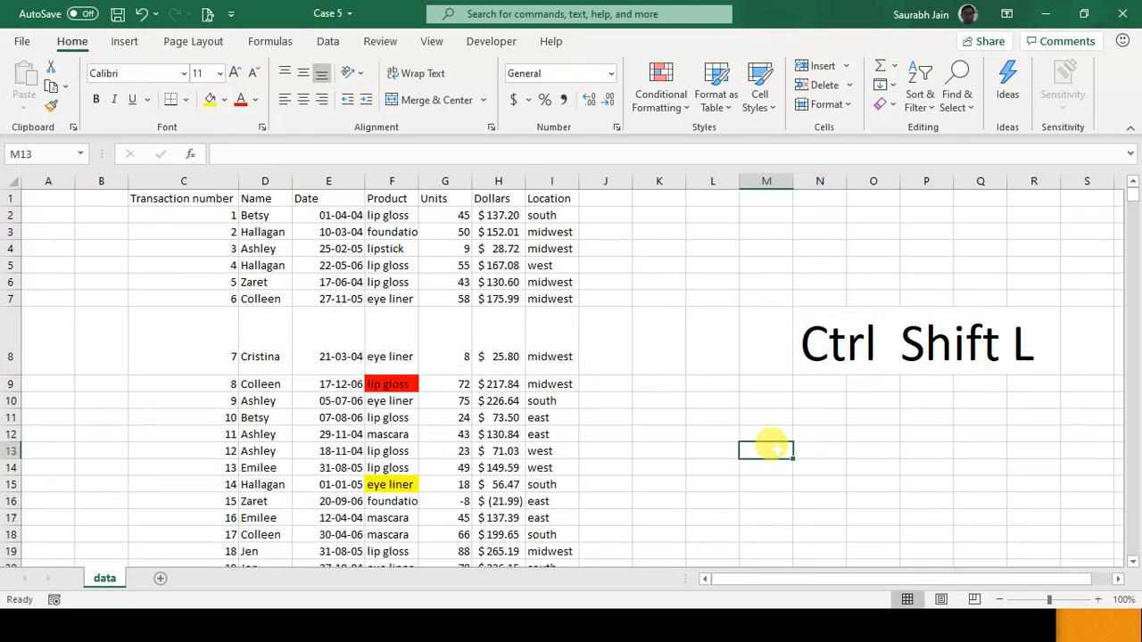
{"action": "key", "text": "ctrl+z"}
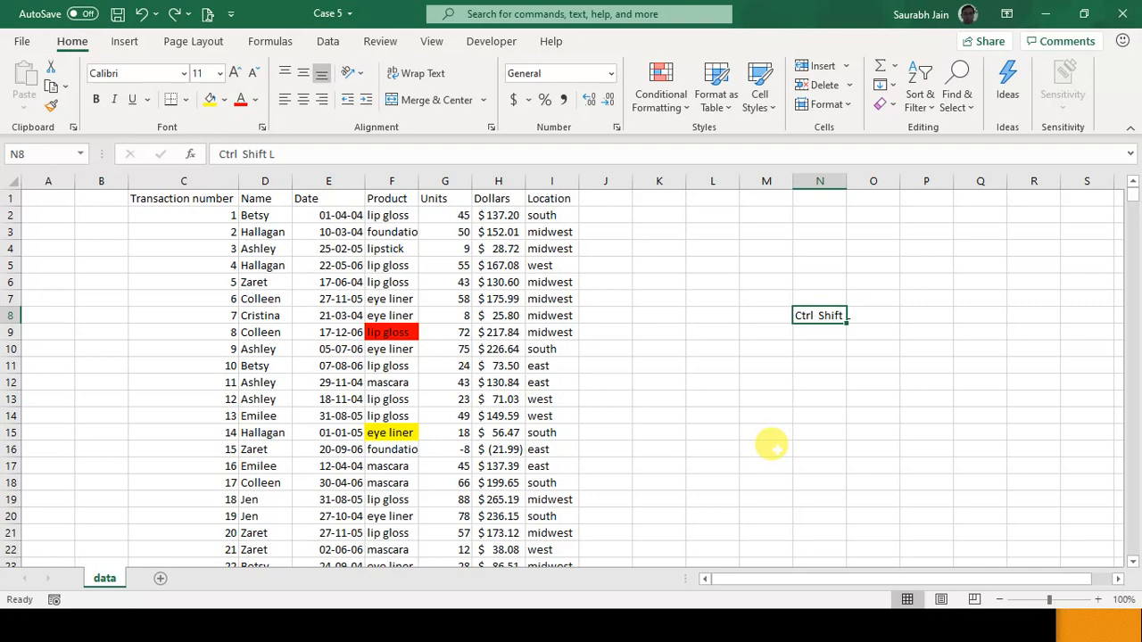
Step: Turn on filtering for the transaction table so every column header gets a filter control
{"action": "left_click", "coordinate": [707, 328]}
{"action": "left_click", "coordinate": [319, 297]}
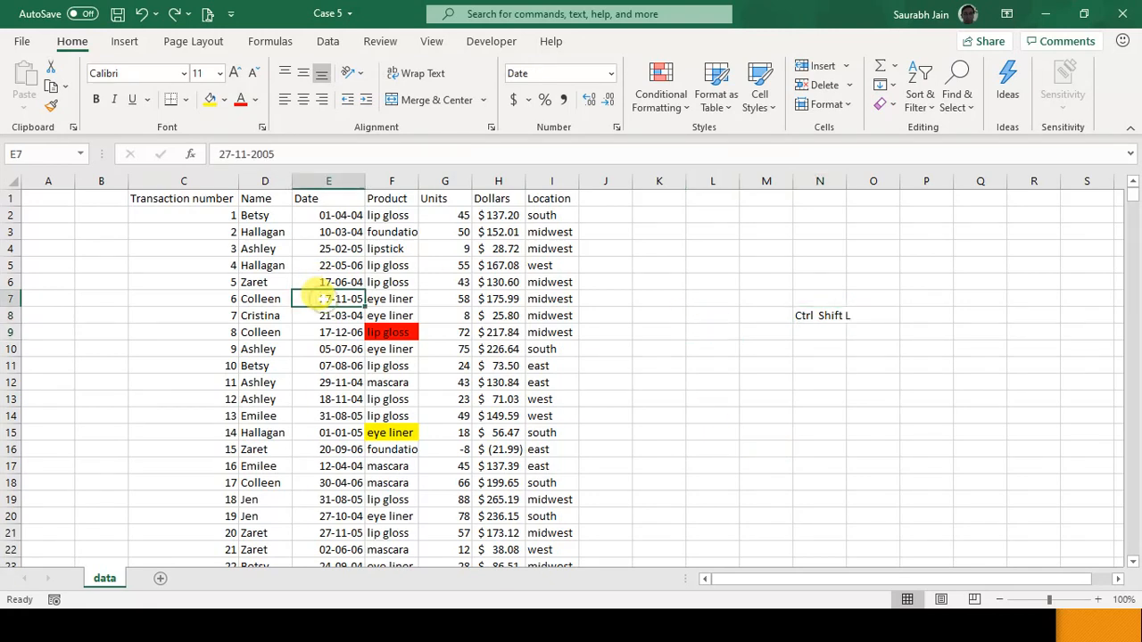
{"action": "left_click", "coordinate": [328, 42]}
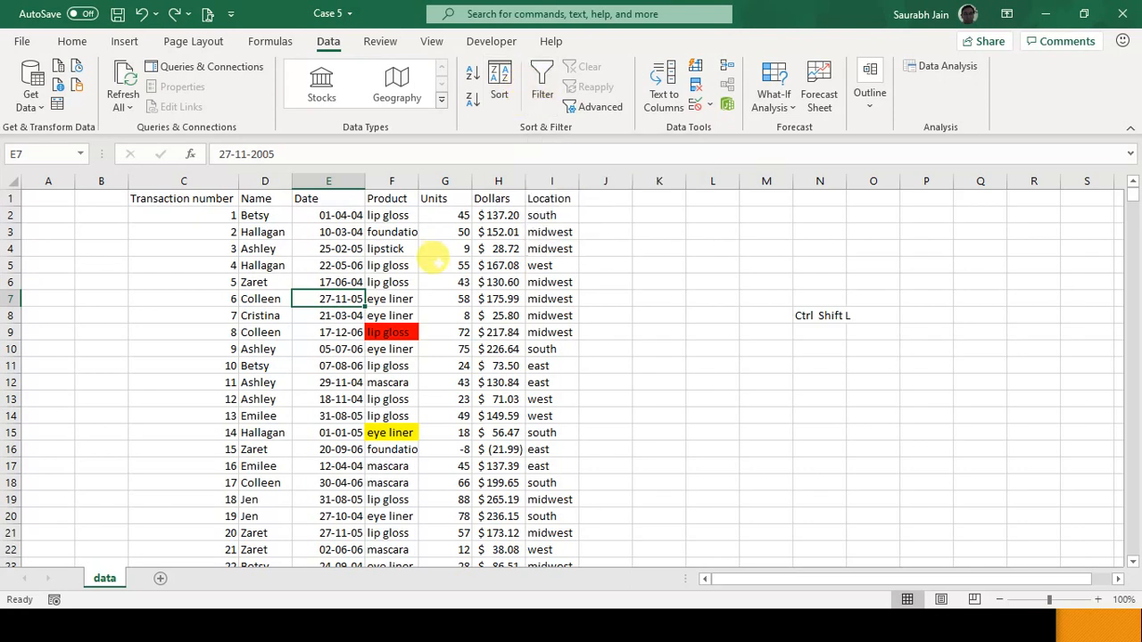
{"action": "key", "text": "ctrl+shift+l"}
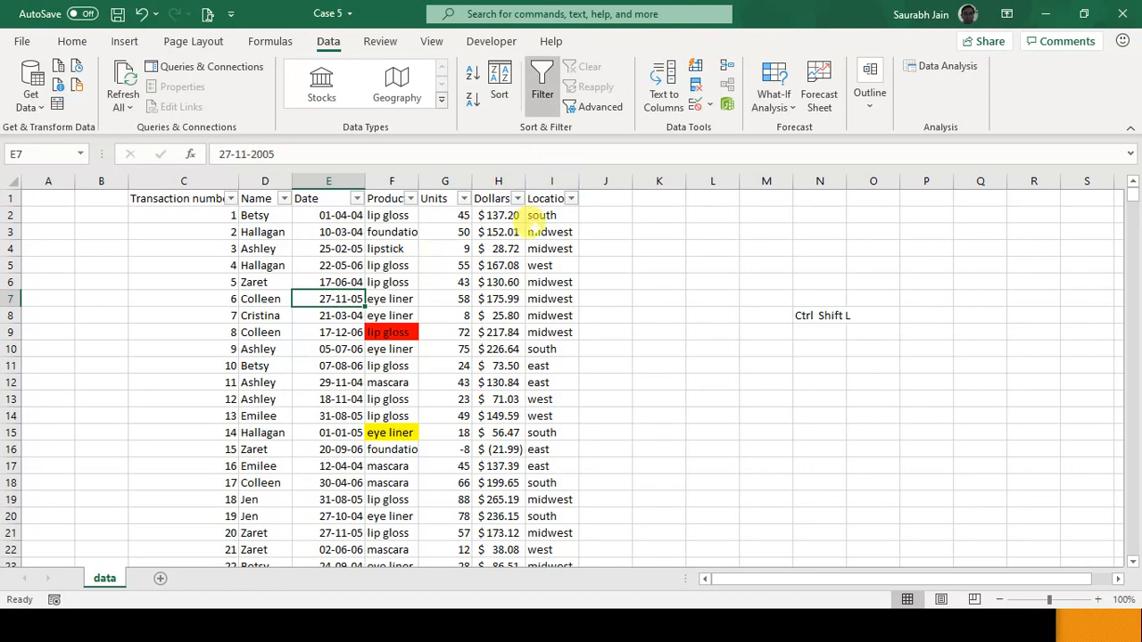
{"action": "left_click", "coordinate": [541, 231]}
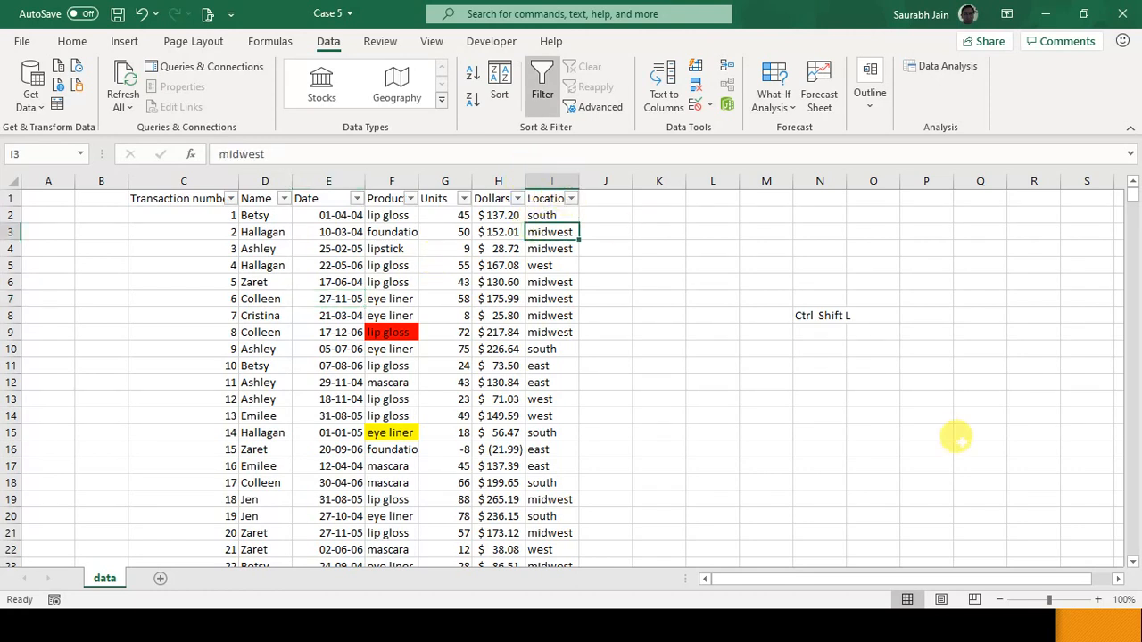
Step: Zoom the worksheet to 140% and select the Name header in cell D1
{"action": "left_click", "coordinate": [1097, 600]}
{"action": "left_click", "coordinate": [1097, 600]}
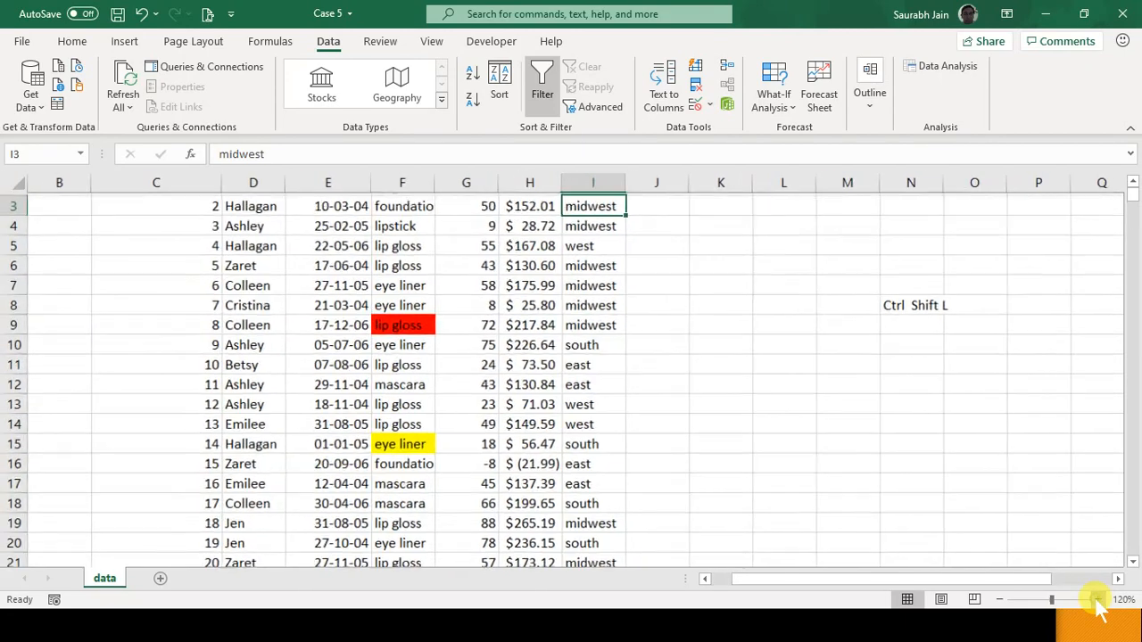
{"action": "left_click", "coordinate": [1097, 600]}
{"action": "left_click", "coordinate": [1097, 599]}
{"action": "left_click", "coordinate": [618, 459]}
{"action": "key", "text": "Up"}
{"action": "key", "text": "Up"}
{"action": "key", "text": "Up"}
{"action": "key", "text": "Up"}
{"action": "key", "text": "Up"}
{"action": "key", "text": "Up"}
{"action": "key", "text": "Up"}
{"action": "key", "text": "Up"}
{"action": "key", "text": "Up"}
{"action": "key", "text": "Up"}
{"action": "key", "text": "Up"}
{"action": "key", "text": "Up"}
{"action": "key", "text": "Up"}
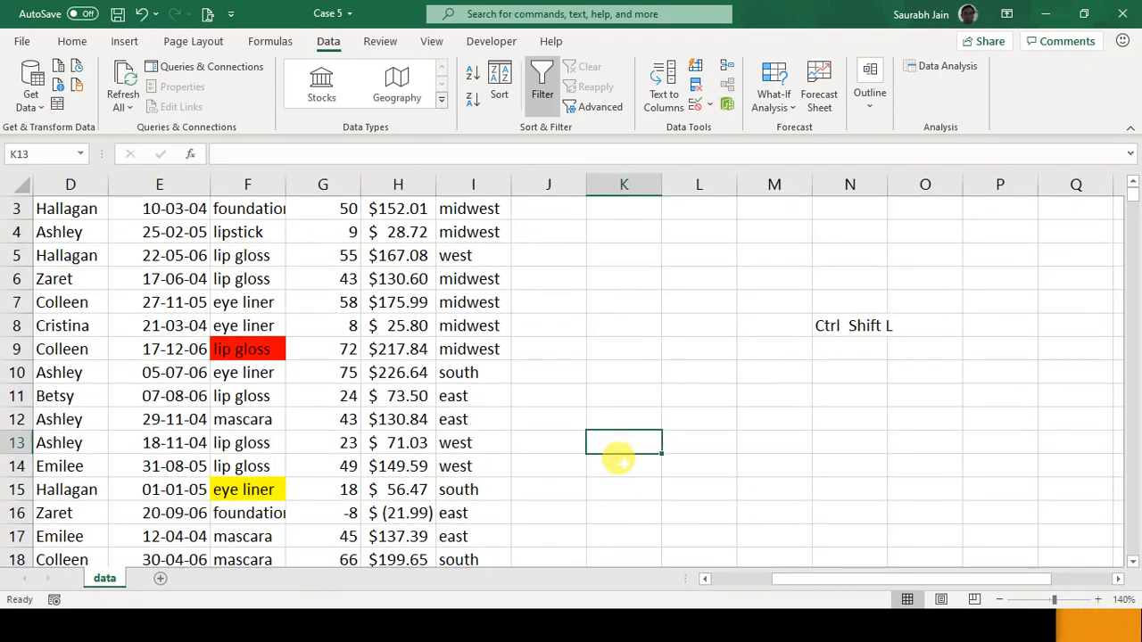
{"action": "key", "text": "Left"}
{"action": "key", "text": "Left"}
{"action": "key", "text": "Left"}
{"action": "key", "text": "Left"}
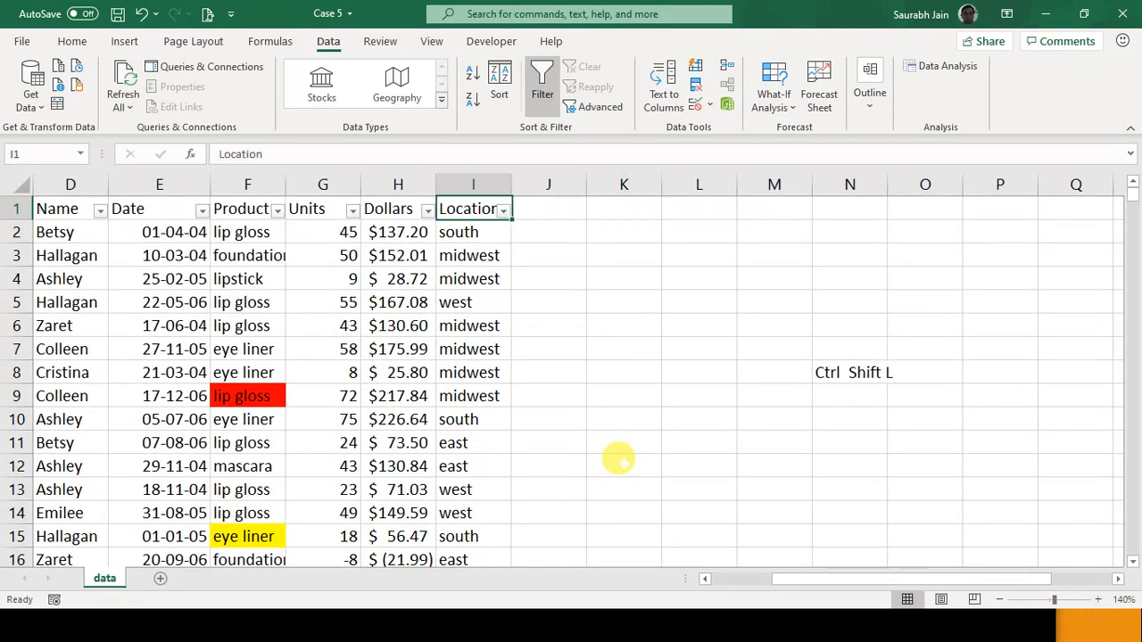
{"action": "key", "text": "Home"}
{"action": "key", "text": "Right"}
{"action": "key", "text": "Right"}
{"action": "key", "text": "Right"}
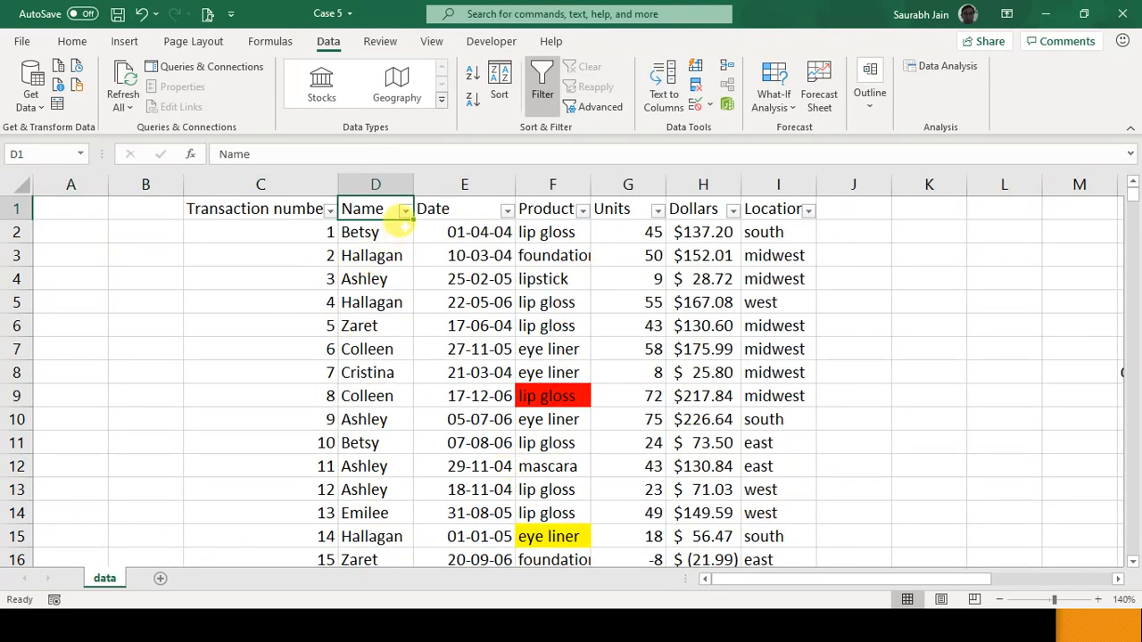
Step: Examine the sort and filter options of the Name column and close the list without applying a filter
{"action": "left_click", "coordinate": [405, 209]}
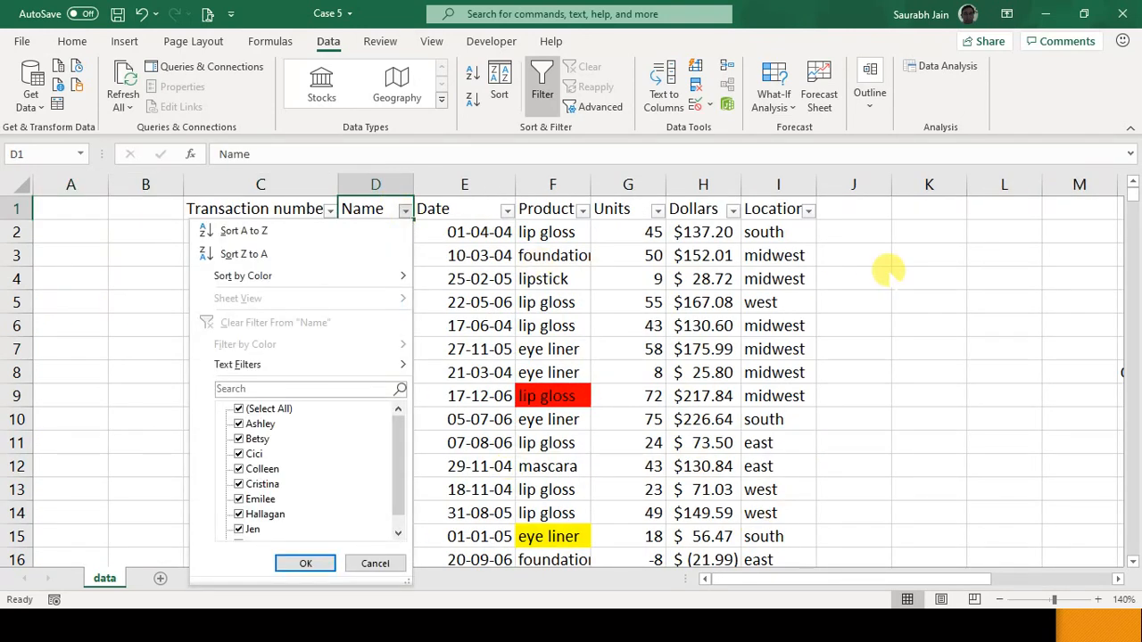
{"action": "left_click", "coordinate": [874, 314]}
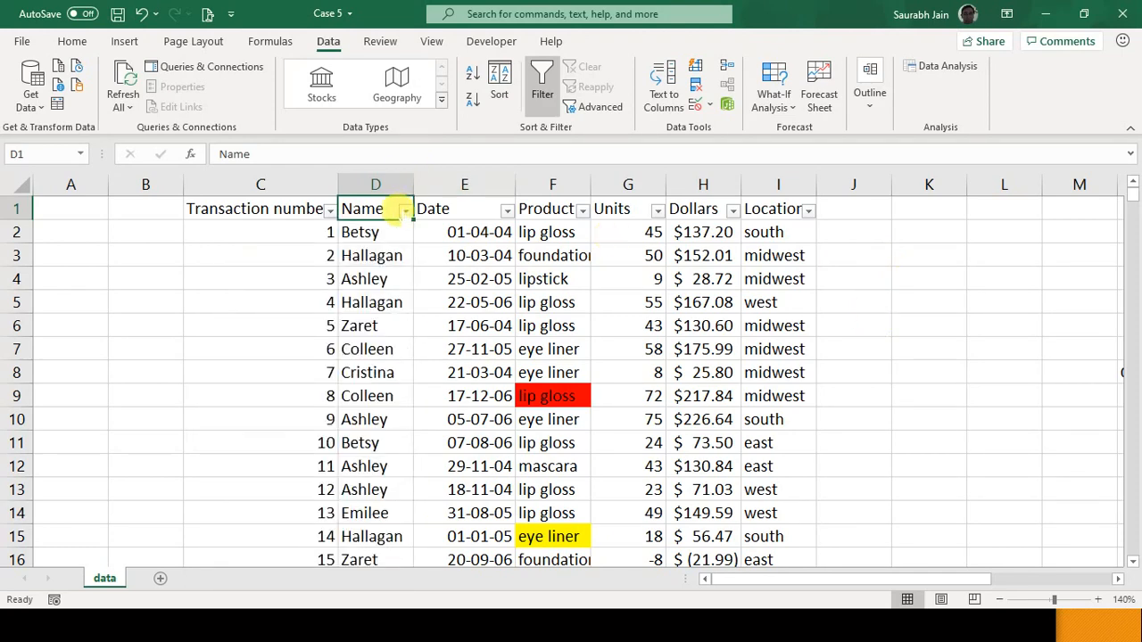
{"action": "left_click", "coordinate": [405, 211]}
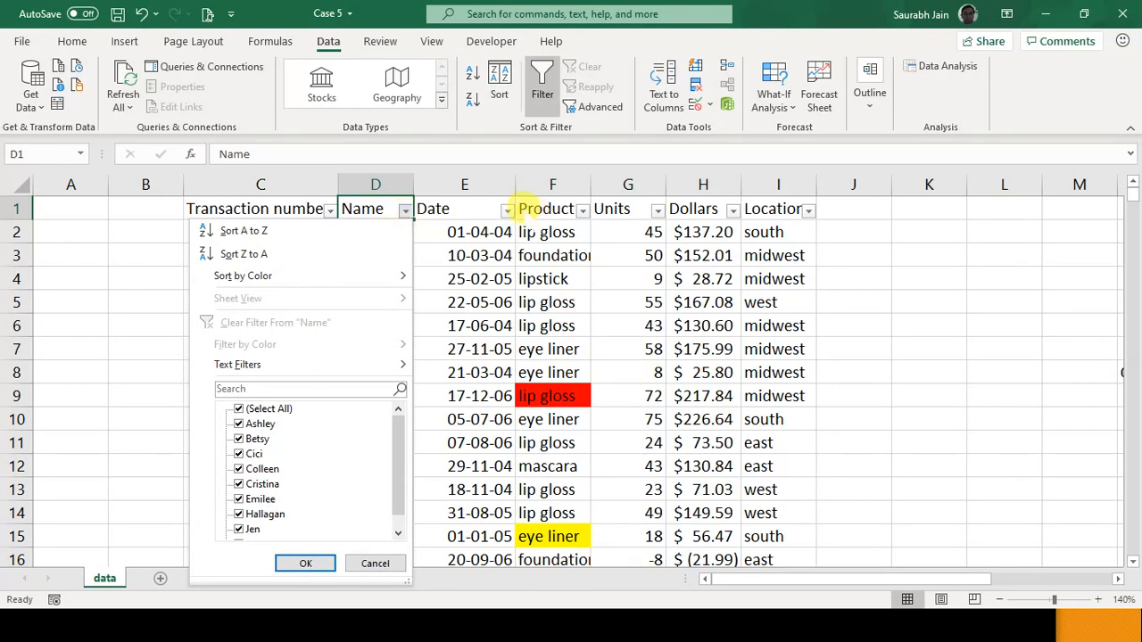
{"action": "left_click", "coordinate": [505, 211]}
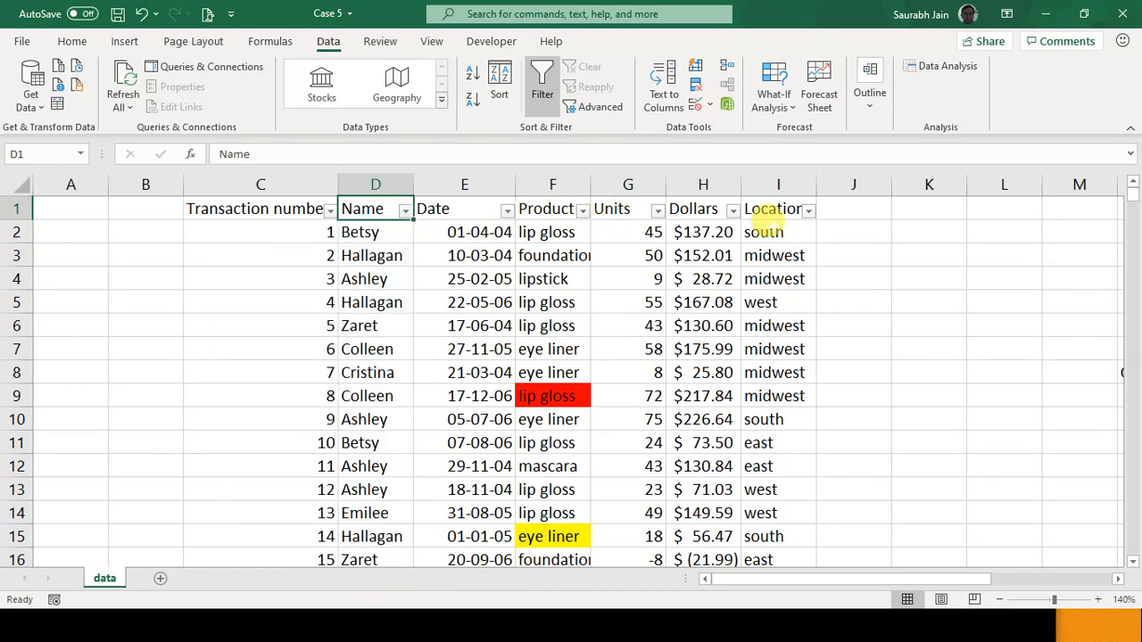
{"action": "left_click", "coordinate": [972, 259]}
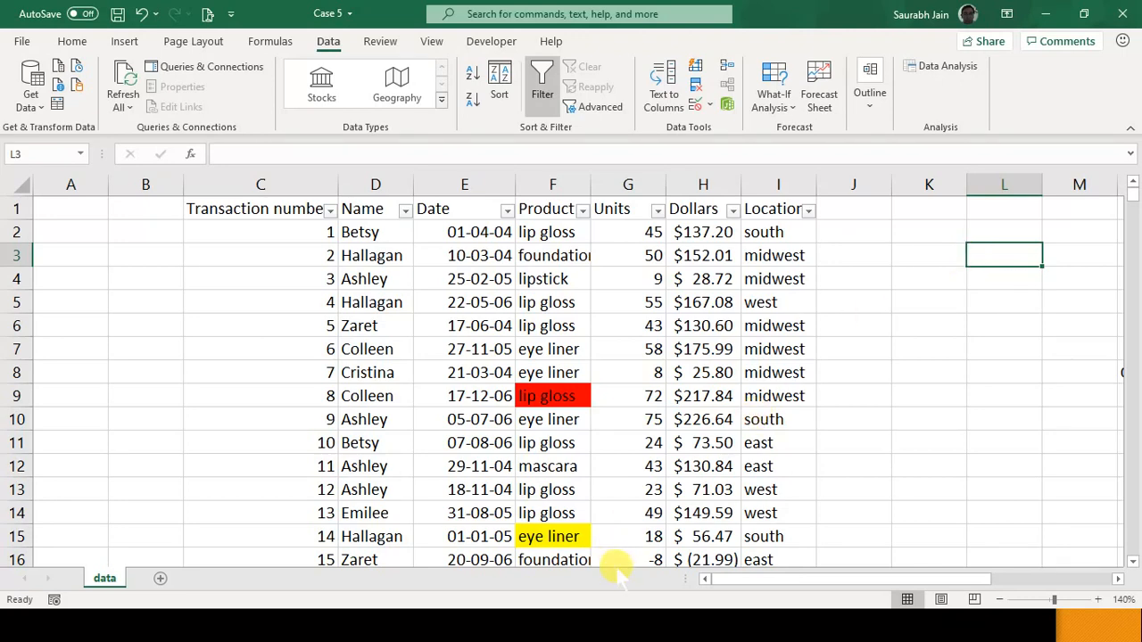
{"action": "left_click", "coordinate": [638, 618]}
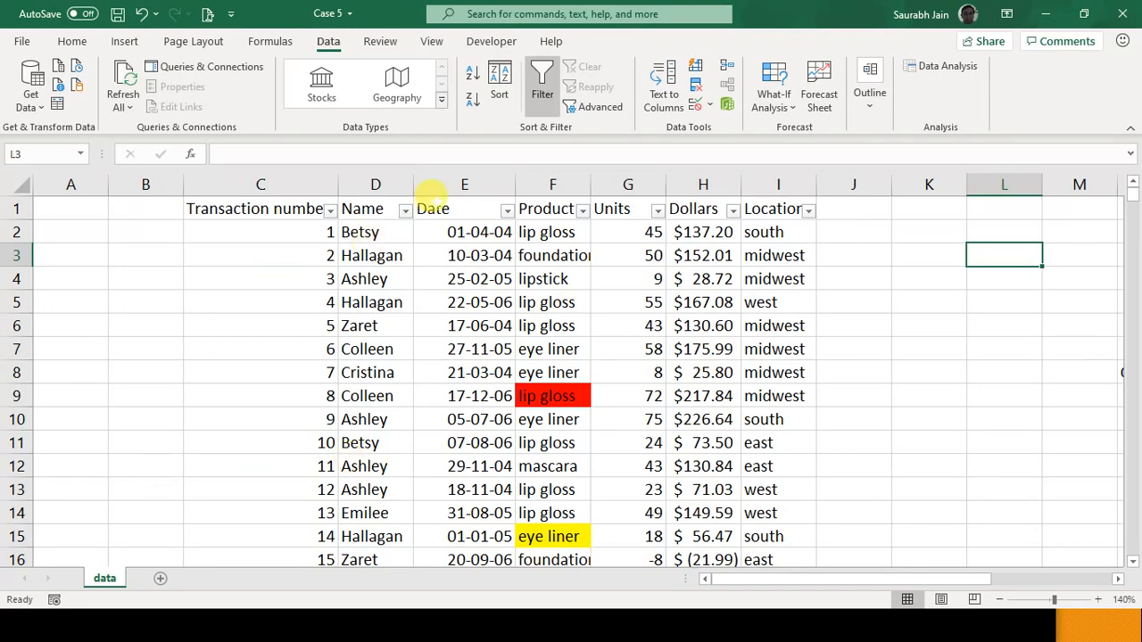
Step: Filter the Name column to only the next-to-last name in the list, with every other name deselected
{"action": "left_click", "coordinate": [404, 211]}
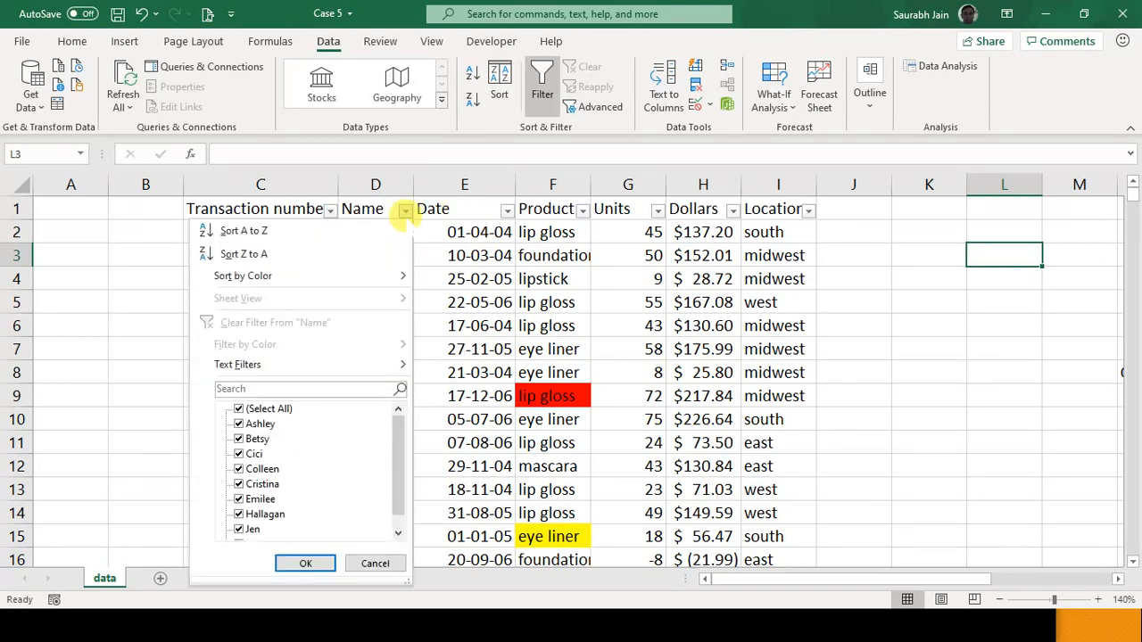
{"action": "mouse_move", "coordinate": [330, 360]}
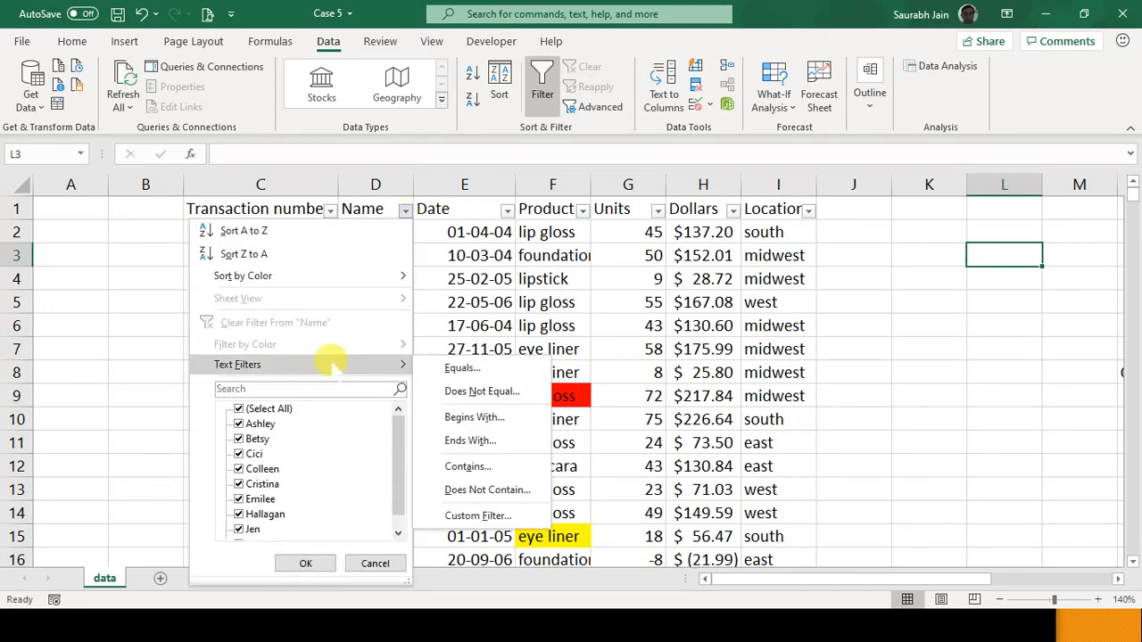
{"action": "left_click", "coordinate": [268, 408]}
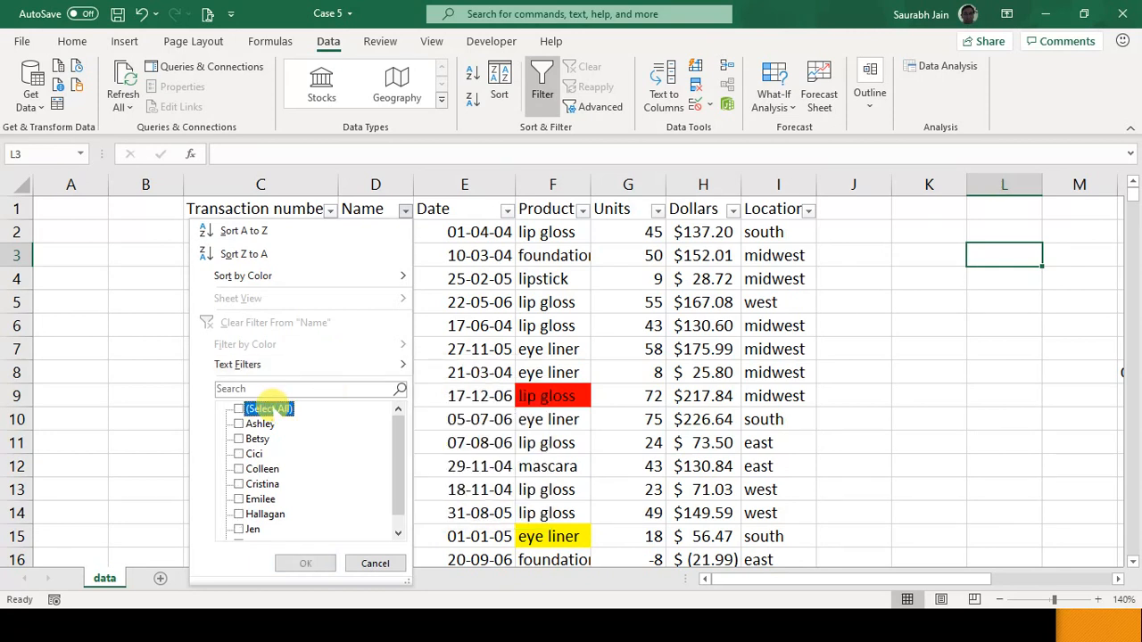
{"action": "left_click", "coordinate": [398, 533]}
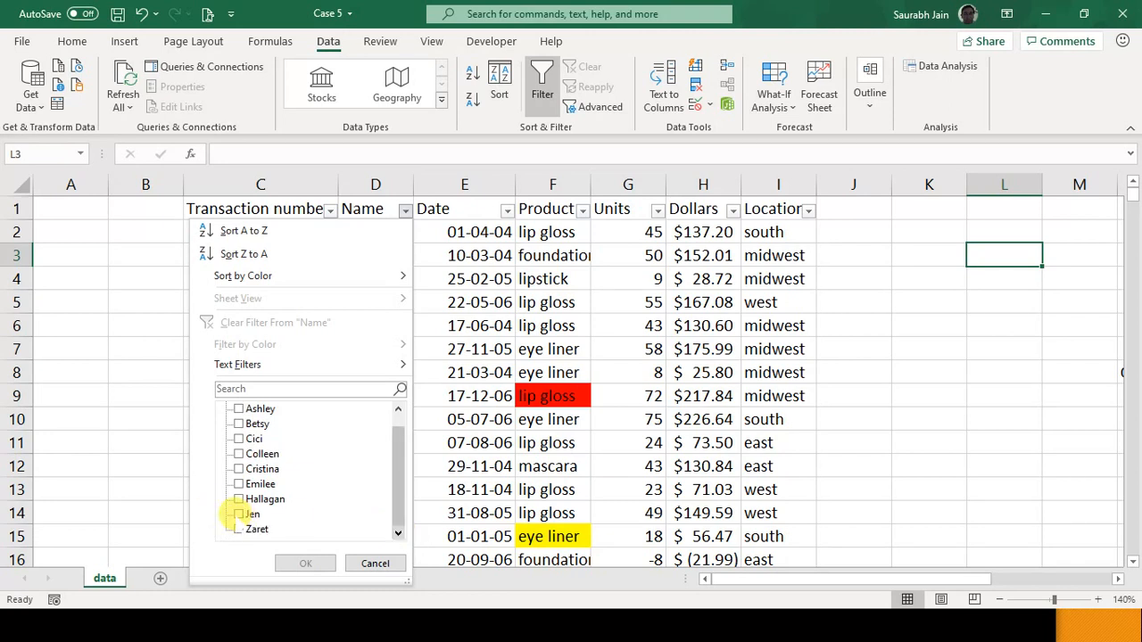
{"action": "left_click", "coordinate": [239, 515]}
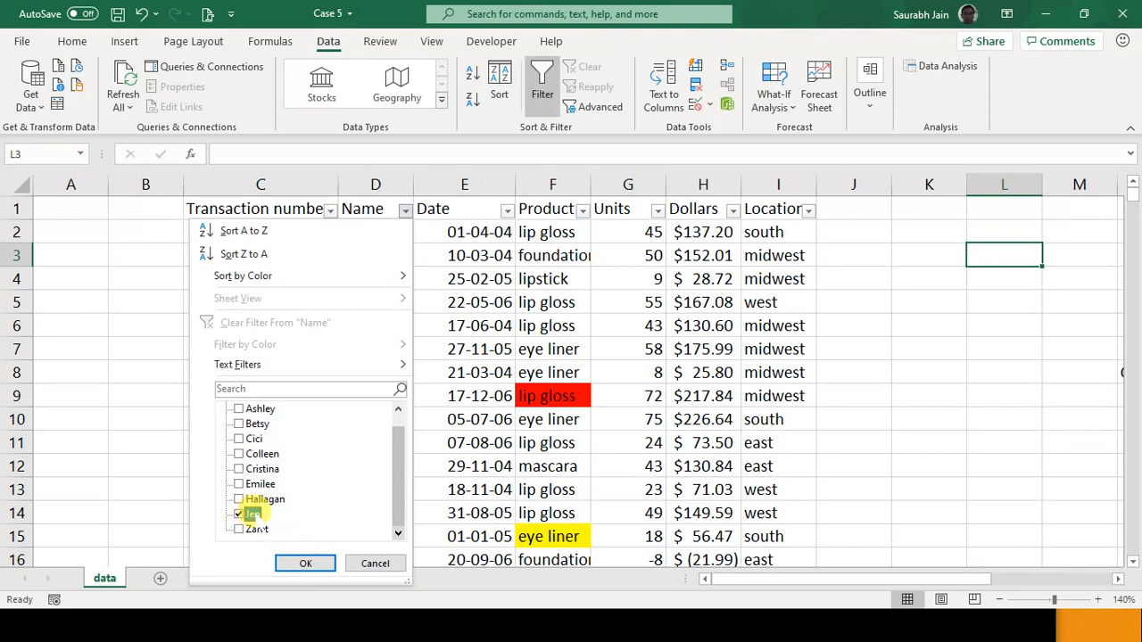
{"action": "left_click", "coordinate": [305, 564]}
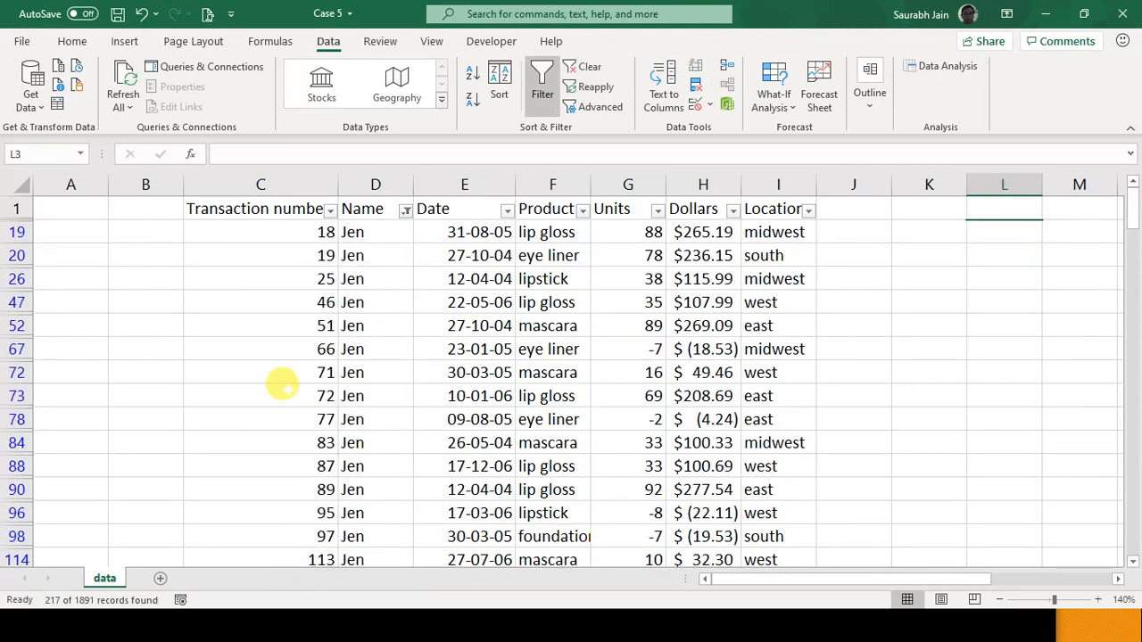
Step: Browse down the filtered records in the Name column from cell D19 and return to the header row
{"action": "left_click", "coordinate": [353, 232]}
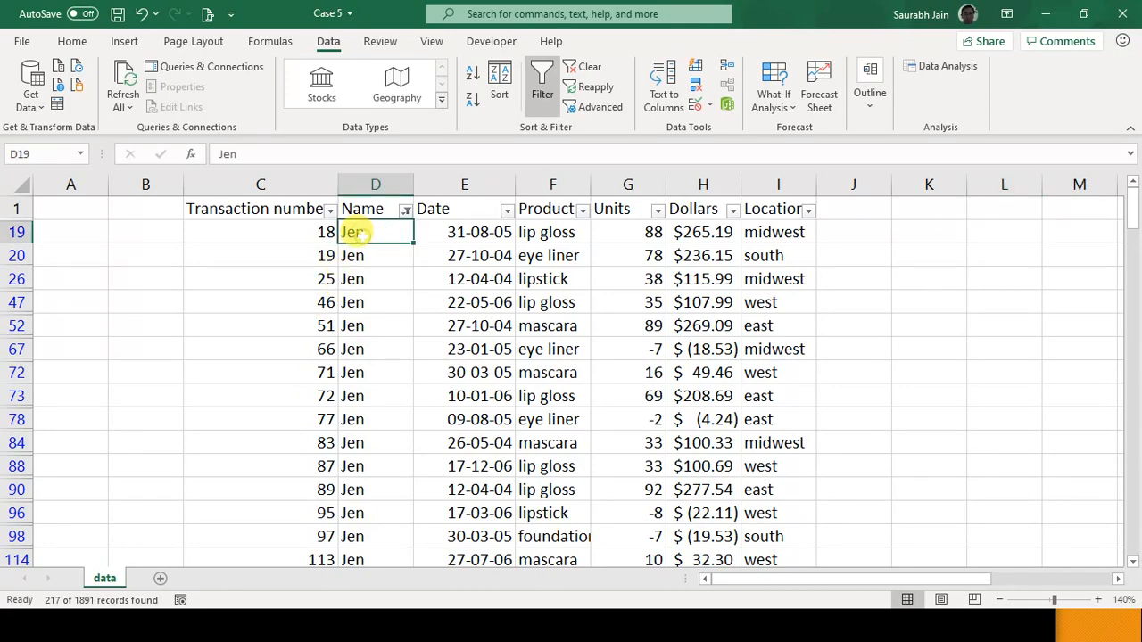
{"action": "key", "text": "Down"}
{"action": "key", "text": "Down"}
{"action": "key", "text": "Down"}
{"action": "key", "text": "Down"}
{"action": "key", "text": "Down"}
{"action": "key", "text": "Down"}
{"action": "key", "text": "Down"}
{"action": "key", "text": "Down"}
{"action": "key", "text": "Down"}
{"action": "key", "text": "Down"}
{"action": "key", "text": "Down"}
{"action": "key", "text": "Down"}
{"action": "key", "text": "Down"}
{"action": "key", "text": "Down"}
{"action": "key", "text": "Down"}
{"action": "key", "text": "Down"}
{"action": "key", "text": "Down"}
{"action": "key", "text": "Down"}
{"action": "key", "text": "Down"}
{"action": "key", "text": "Down"}
{"action": "key", "text": "Down"}
{"action": "key", "text": "Down"}
{"action": "key", "text": "Down"}
{"action": "key", "text": "Down"}
{"action": "key", "text": "Down"}
{"action": "key", "text": "Down"}
{"action": "key", "text": "Down"}
{"action": "key", "text": "Down"}
{"action": "key", "text": "Down"}
{"action": "key", "text": "Down"}
{"action": "key", "text": "Down"}
{"action": "key", "text": "Down"}
{"action": "key", "text": "Down"}
{"action": "key", "text": "Down"}
{"action": "key", "text": "Down"}
{"action": "key", "text": "Down"}
{"action": "key", "text": "Down"}
{"action": "key", "text": "Down"}
{"action": "key", "text": "Down"}
{"action": "key", "text": "Down"}
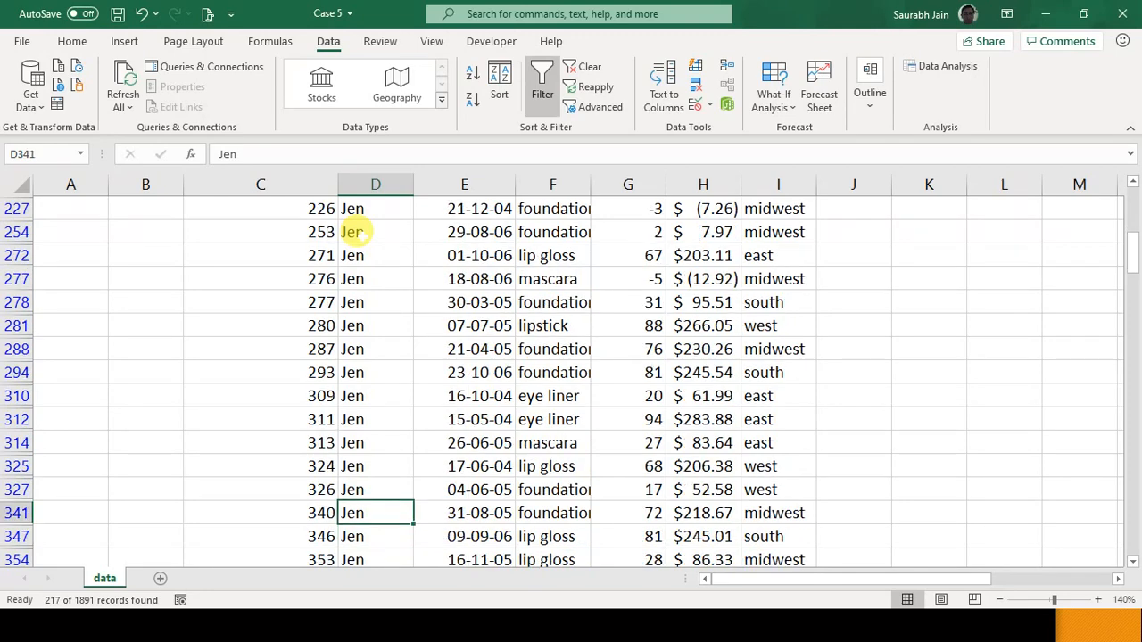
{"action": "key", "text": "Up"}
{"action": "key", "text": "Up"}
{"action": "key", "text": "Up"}
{"action": "key", "text": "Up"}
{"action": "key", "text": "Up"}
{"action": "key", "text": "Up"}
{"action": "key", "text": "Up"}
{"action": "key", "text": "Up"}
{"action": "key", "text": "Up"}
{"action": "key", "text": "Up"}
{"action": "key", "text": "Up"}
{"action": "key", "text": "Up"}
{"action": "key", "text": "Up"}
{"action": "key", "text": "Up"}
{"action": "key", "text": "Up"}
{"action": "key", "text": "Up"}
{"action": "key", "text": "Up"}
{"action": "key", "text": "Up"}
{"action": "key", "text": "Up"}
{"action": "key", "text": "Up"}
{"action": "key", "text": "Up"}
{"action": "key", "text": "Up"}
{"action": "key", "text": "Up"}
{"action": "key", "text": "Up"}
{"action": "key", "text": "Up"}
{"action": "key", "text": "Up"}
{"action": "key", "text": "Up"}
{"action": "key", "text": "Up"}
{"action": "key", "text": "Up"}
{"action": "key", "text": "Up"}
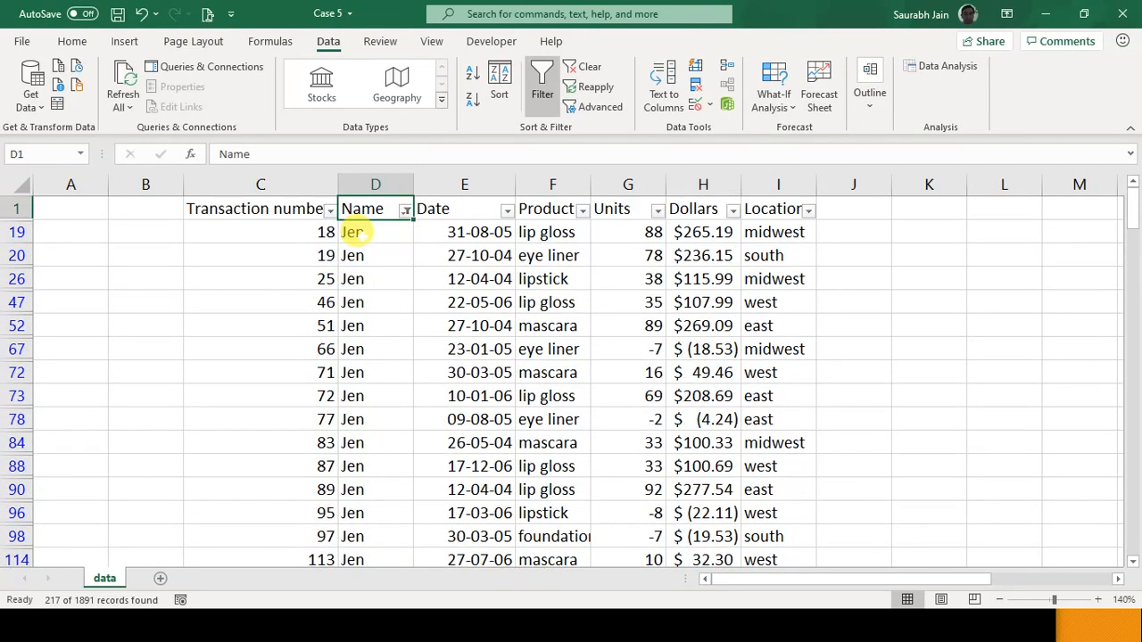
Step: Select the whole Name column to check the count of filtered entries, and clear the selection when done
{"action": "left_click", "coordinate": [382, 172]}
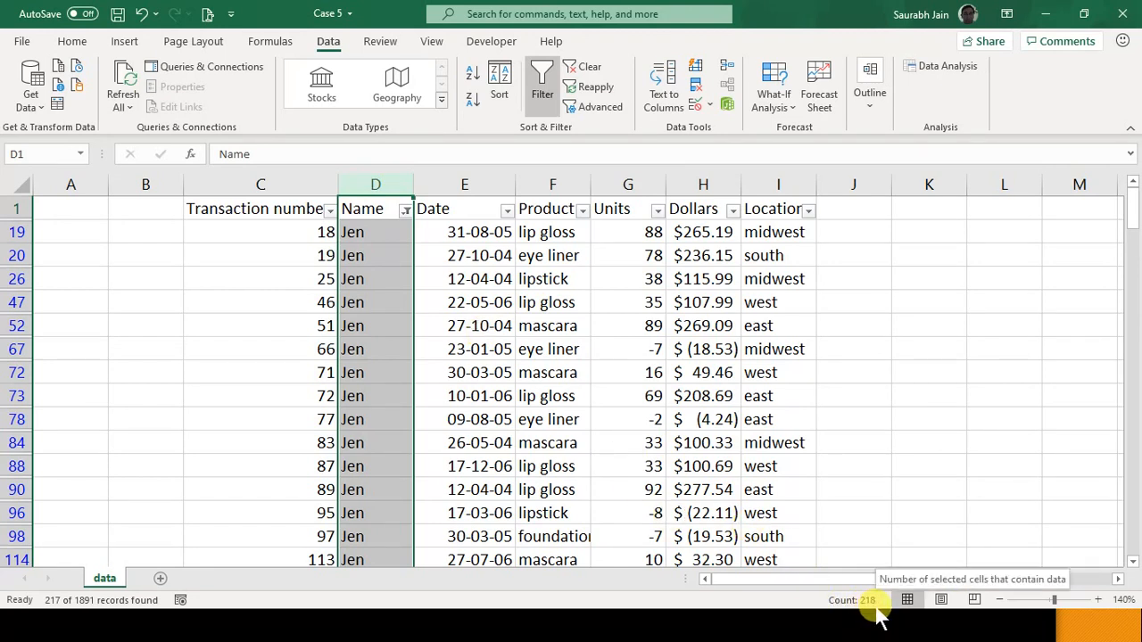
{"action": "left_click", "coordinate": [267, 212]}
{"action": "left_click", "coordinate": [389, 339]}
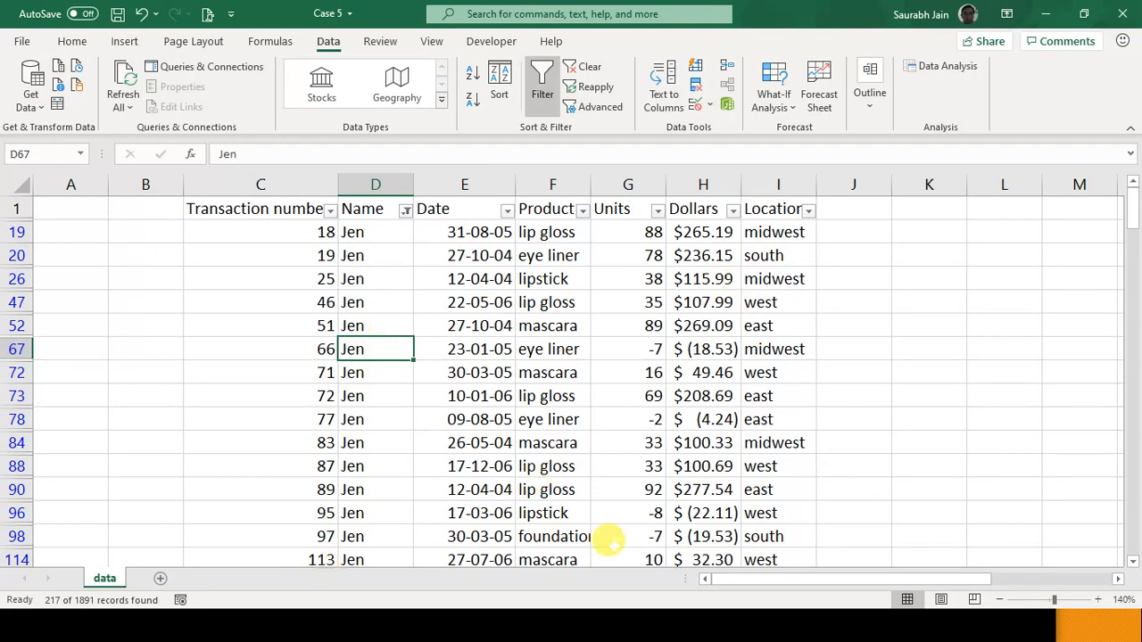
Step: Check the question slide in PowerPoint, return to the Excel workbook, and filter the Product column to only lipstick
{"action": "key", "text": "alt+Tab"}
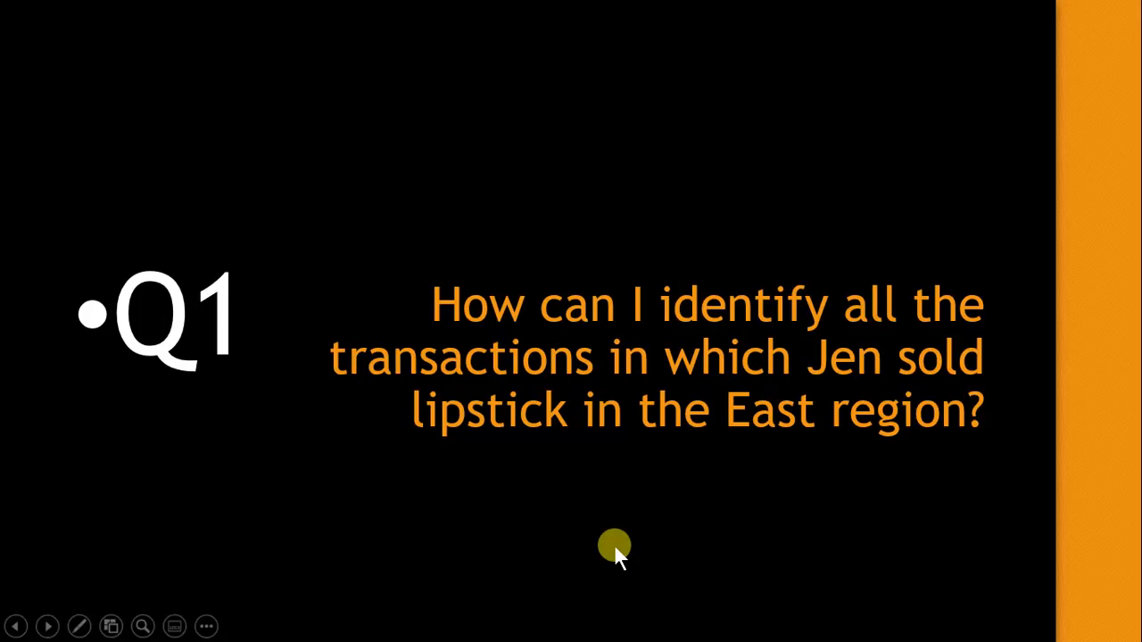
{"action": "key", "text": "alt+Tab"}
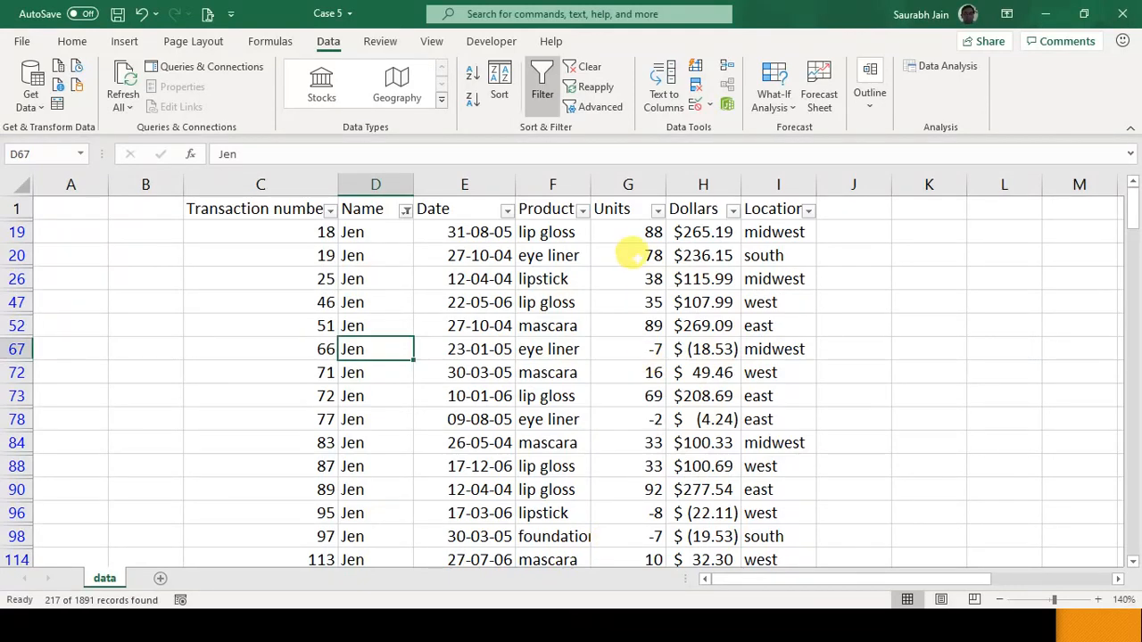
{"action": "left_click", "coordinate": [582, 211]}
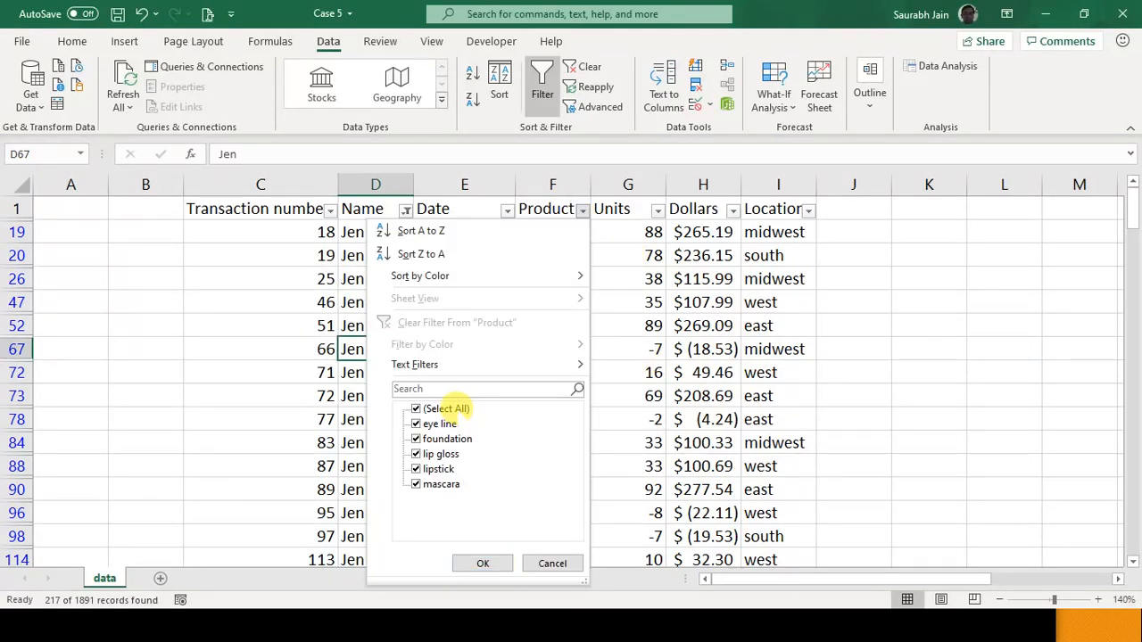
{"action": "left_click", "coordinate": [446, 409]}
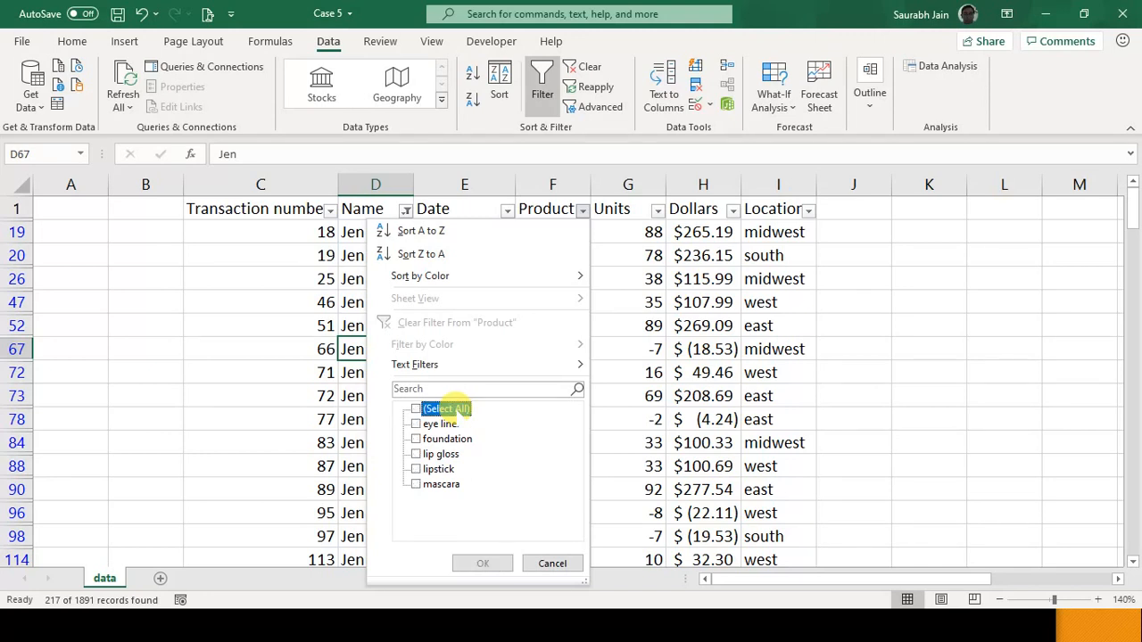
{"action": "left_click", "coordinate": [437, 469]}
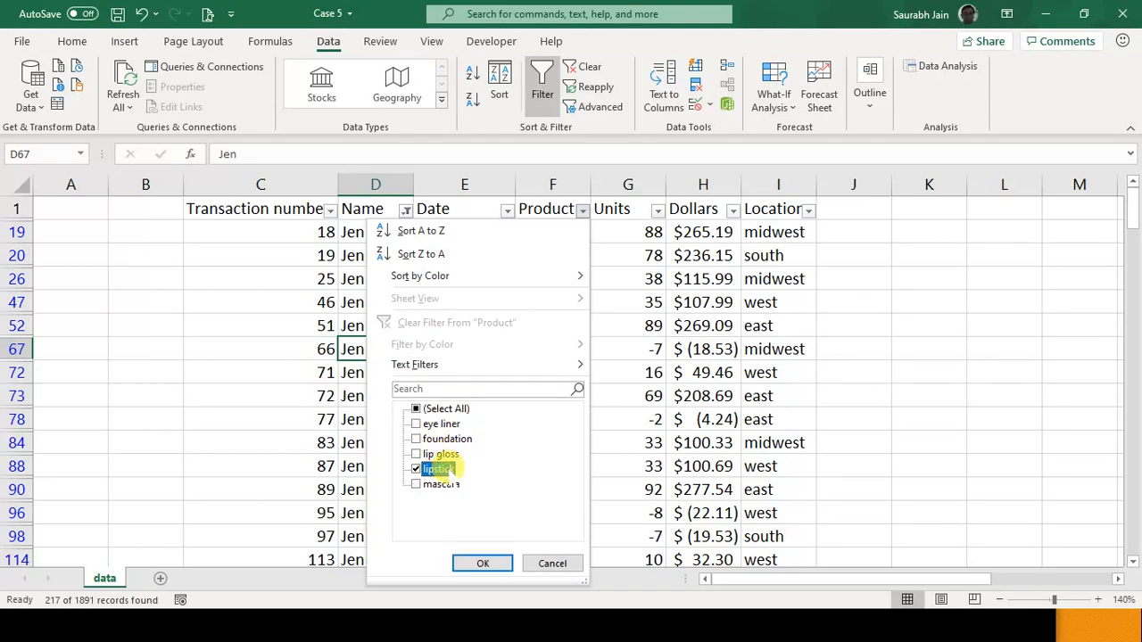
{"action": "left_click", "coordinate": [486, 562]}
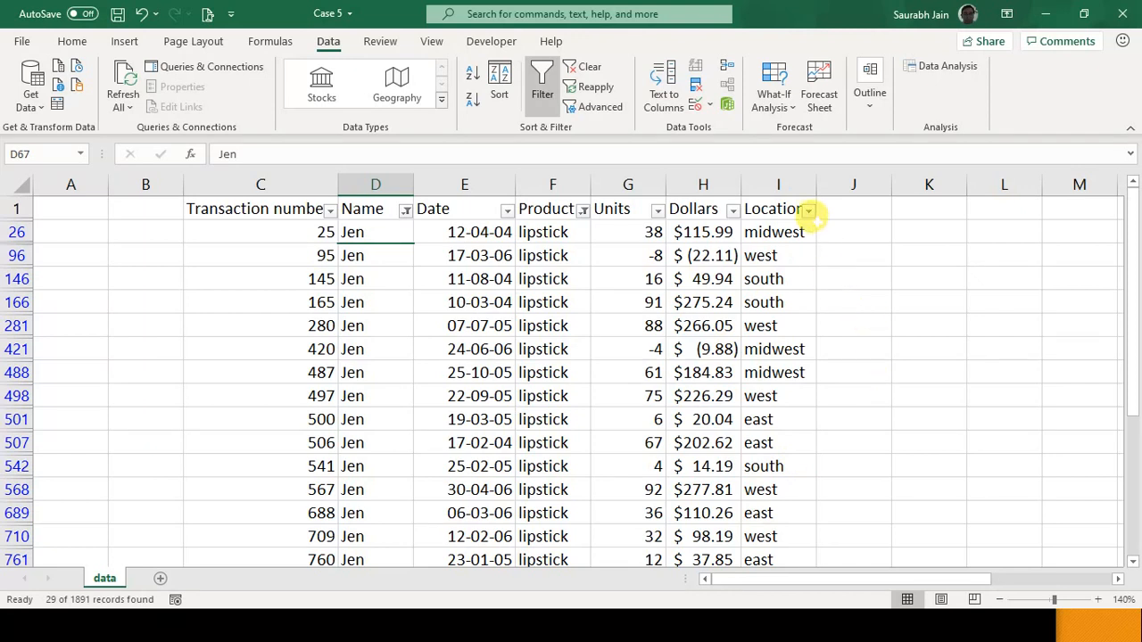
Step: Filter the Location column to only east, with every other location deselected
{"action": "left_click", "coordinate": [808, 210]}
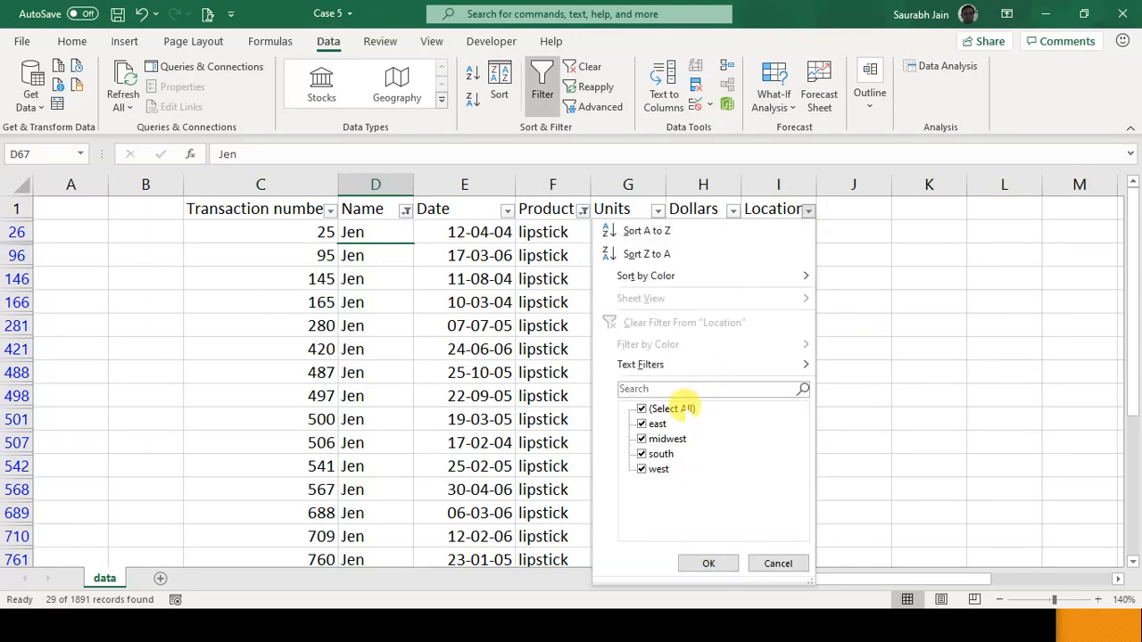
{"action": "left_click", "coordinate": [678, 407]}
{"action": "left_click", "coordinate": [658, 424]}
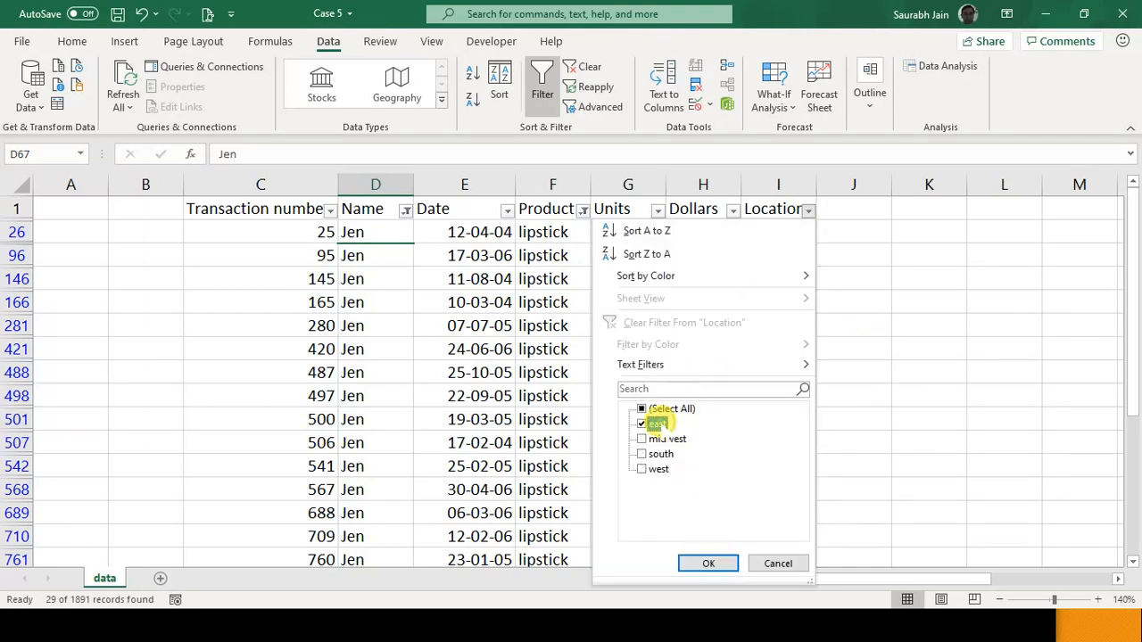
{"action": "left_click", "coordinate": [709, 563]}
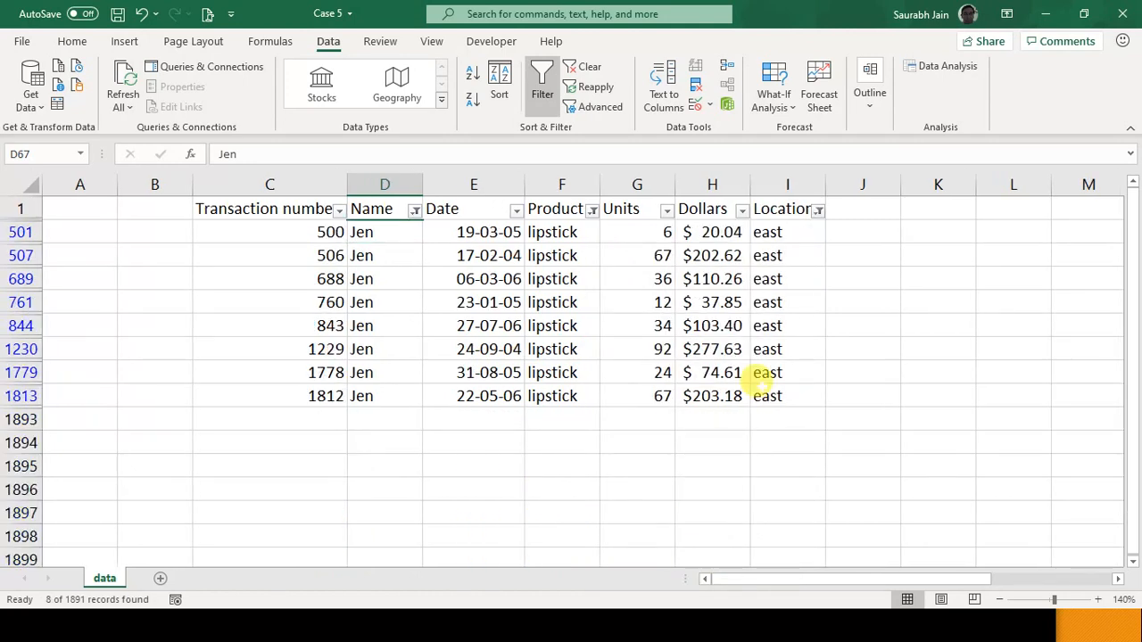
{"action": "left_click", "coordinate": [757, 387]}
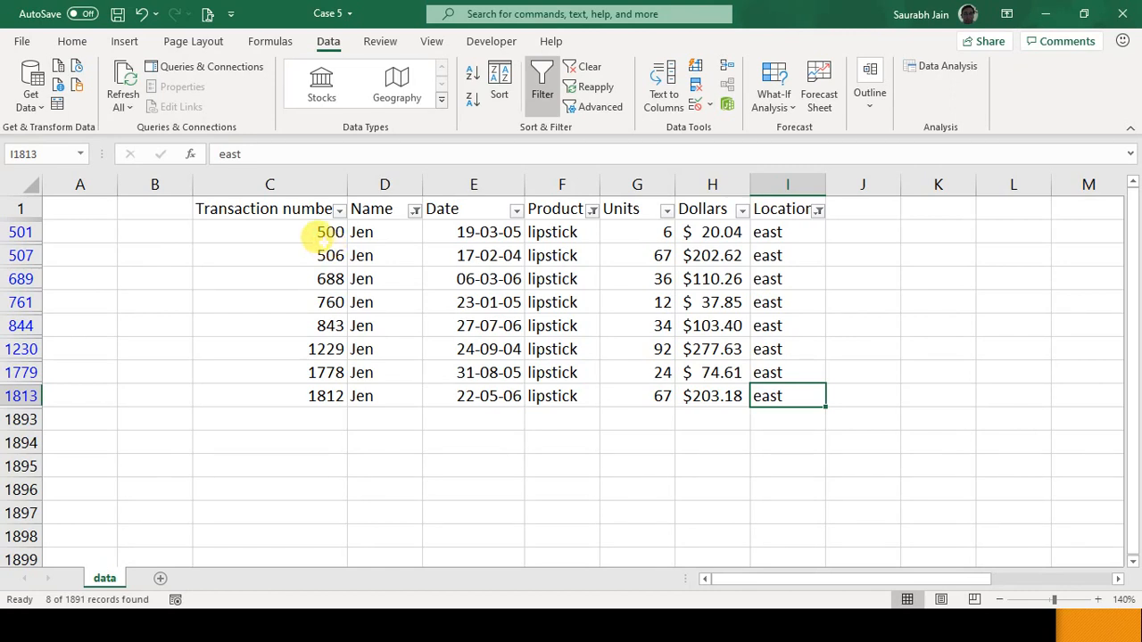
Step: Browse the filtered transaction numbers from C501 to C1813 and select the whole column to check its count, clearing the selection when done
{"action": "left_click", "coordinate": [329, 233]}
{"action": "key", "text": "Down"}
{"action": "key", "text": "Down"}
{"action": "key", "text": "Down"}
{"action": "key", "text": "Down"}
{"action": "key", "text": "Down"}
{"action": "key", "text": "Down"}
{"action": "key", "text": "Down"}
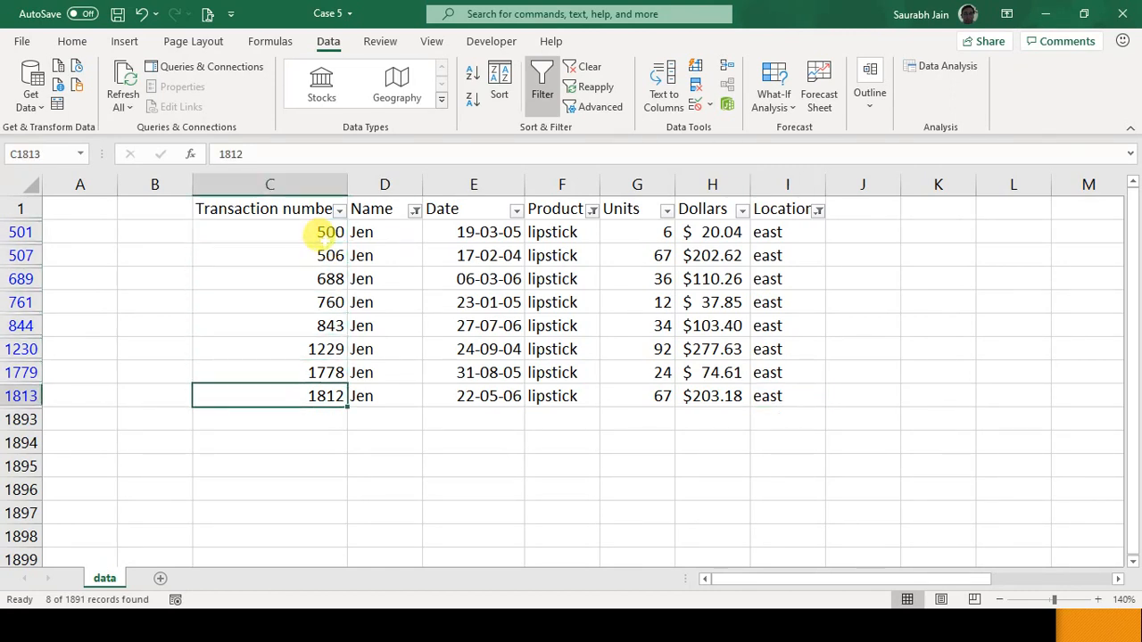
{"action": "left_click", "coordinate": [308, 185]}
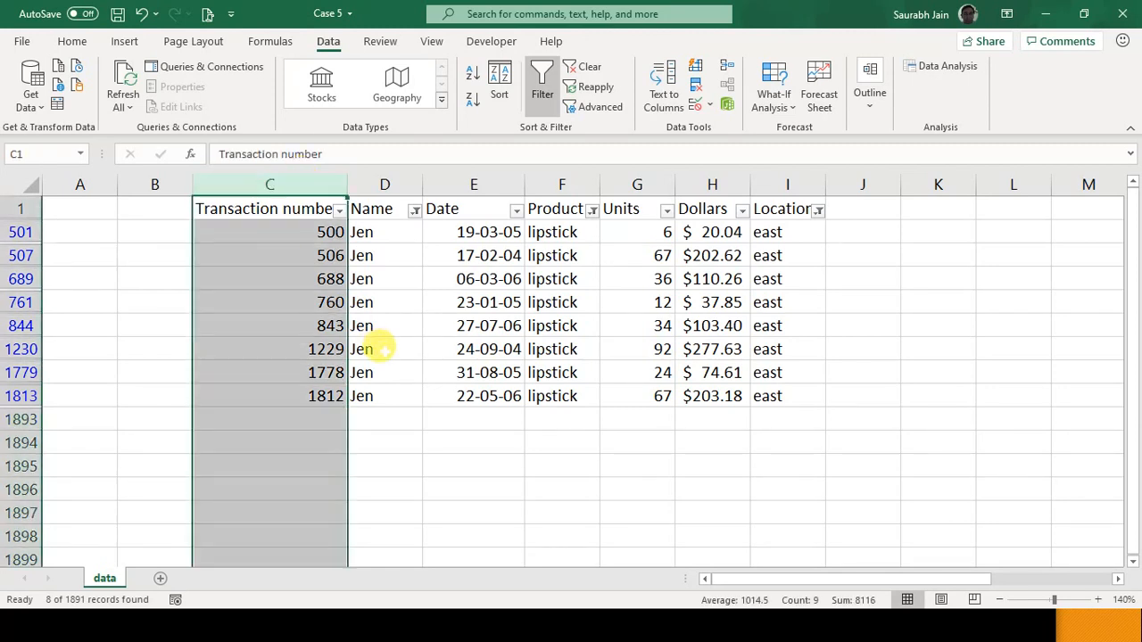
{"action": "left_click", "coordinate": [486, 396]}
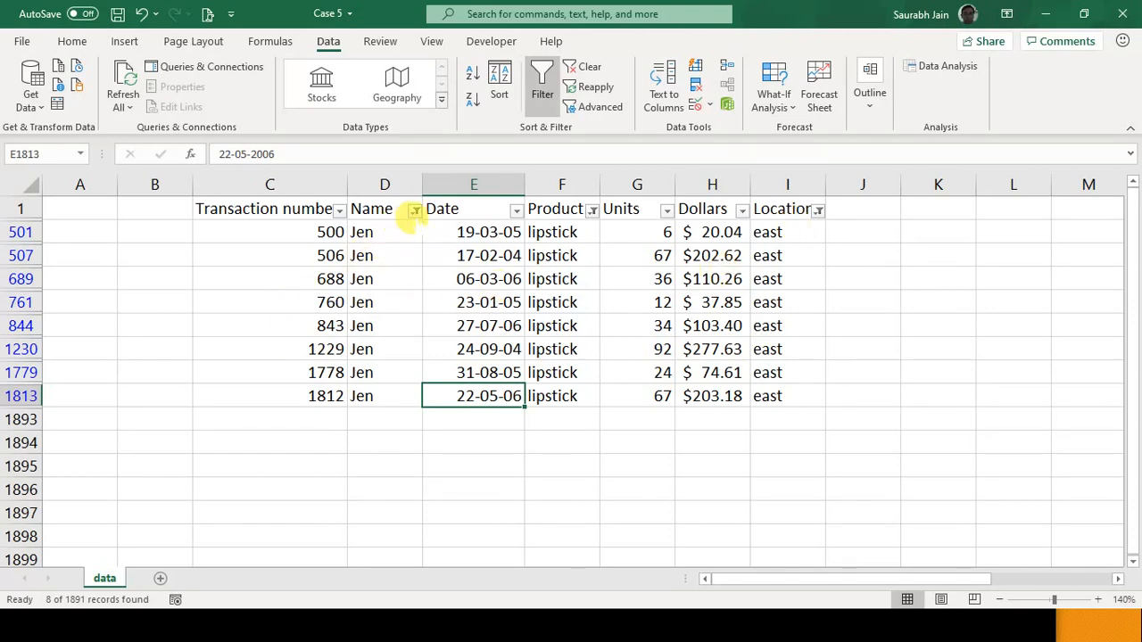
Step: Change the Name filter to show only the third and fourth names in the list
{"action": "mouse_move", "coordinate": [414, 214]}
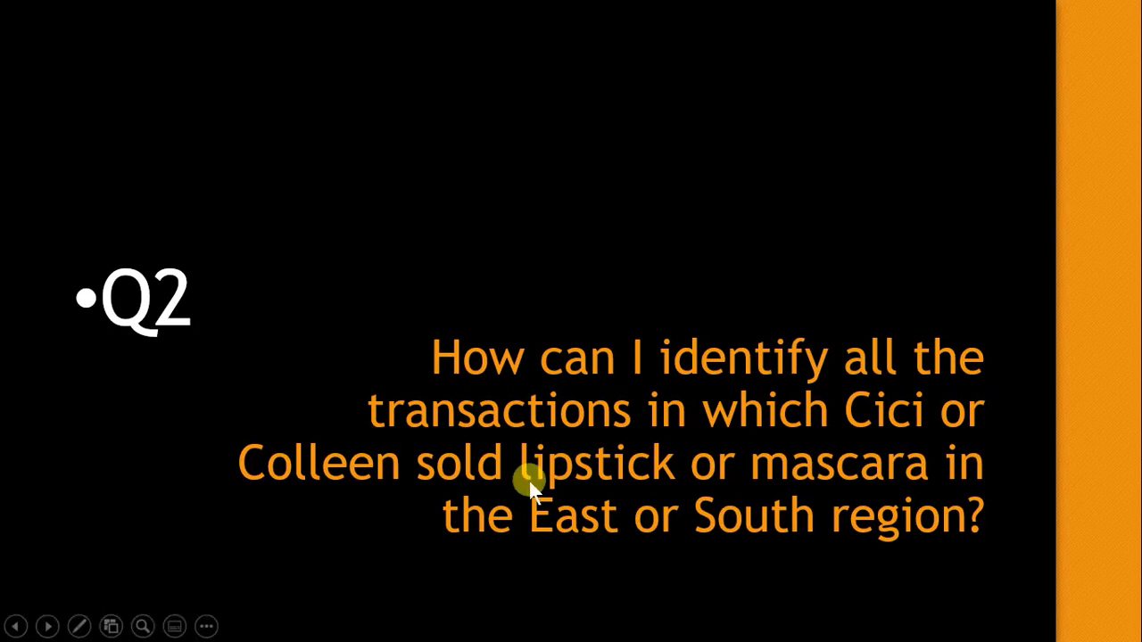
{"action": "key", "text": "alt+Tab"}
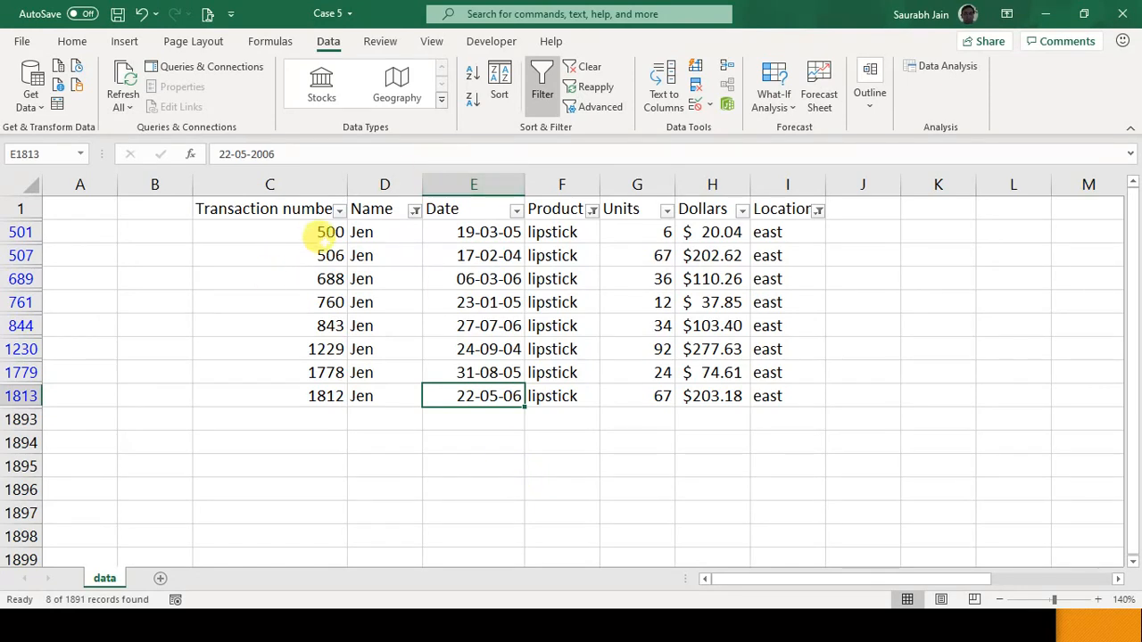
{"action": "left_click", "coordinate": [414, 210]}
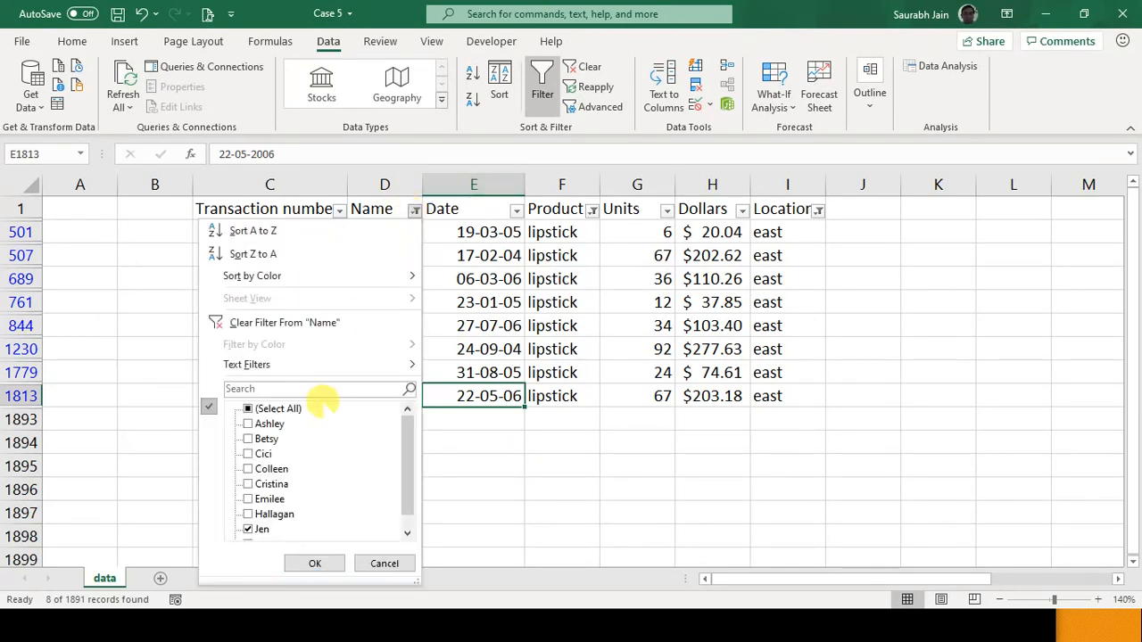
{"action": "left_click", "coordinate": [276, 409]}
{"action": "left_click", "coordinate": [277, 409]}
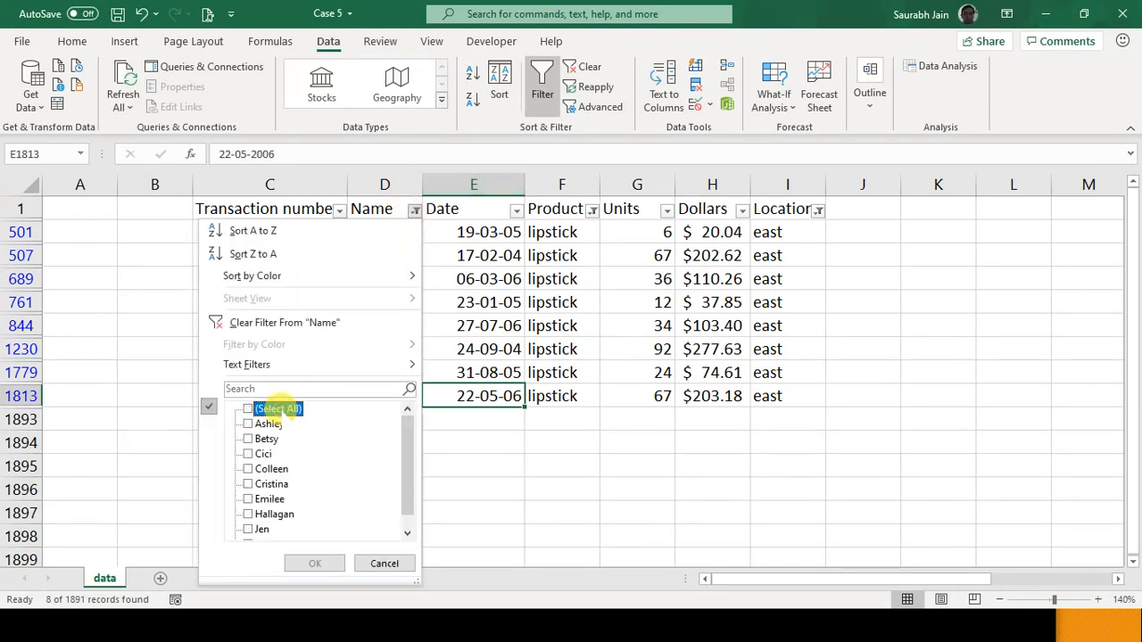
{"action": "left_click", "coordinate": [265, 454]}
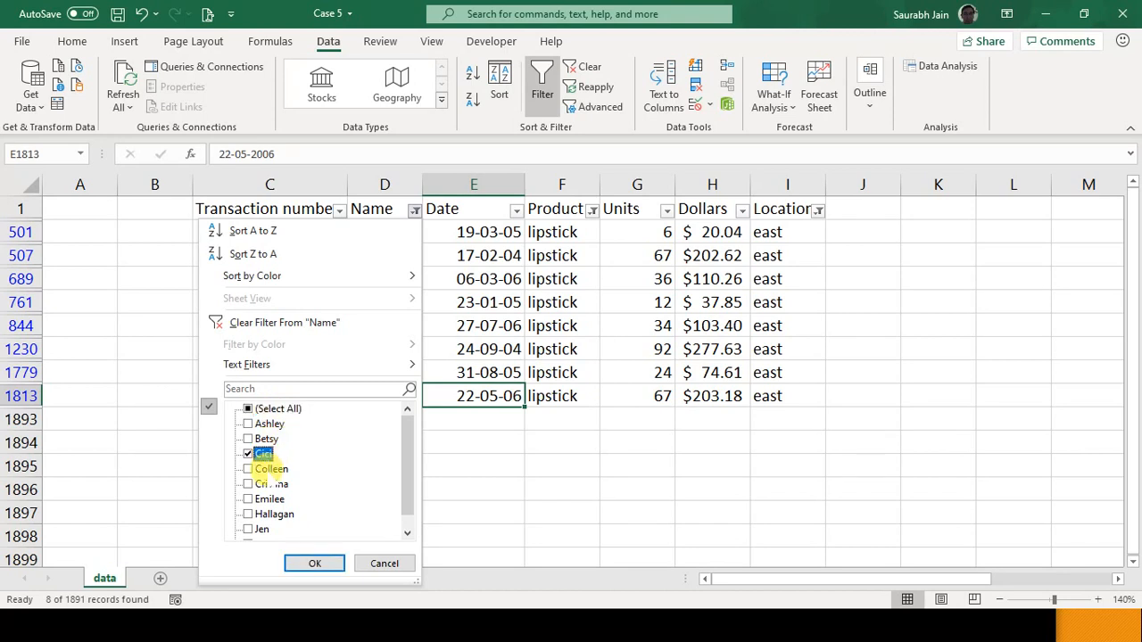
{"action": "left_click", "coordinate": [270, 470]}
{"action": "left_click", "coordinate": [314, 562]}
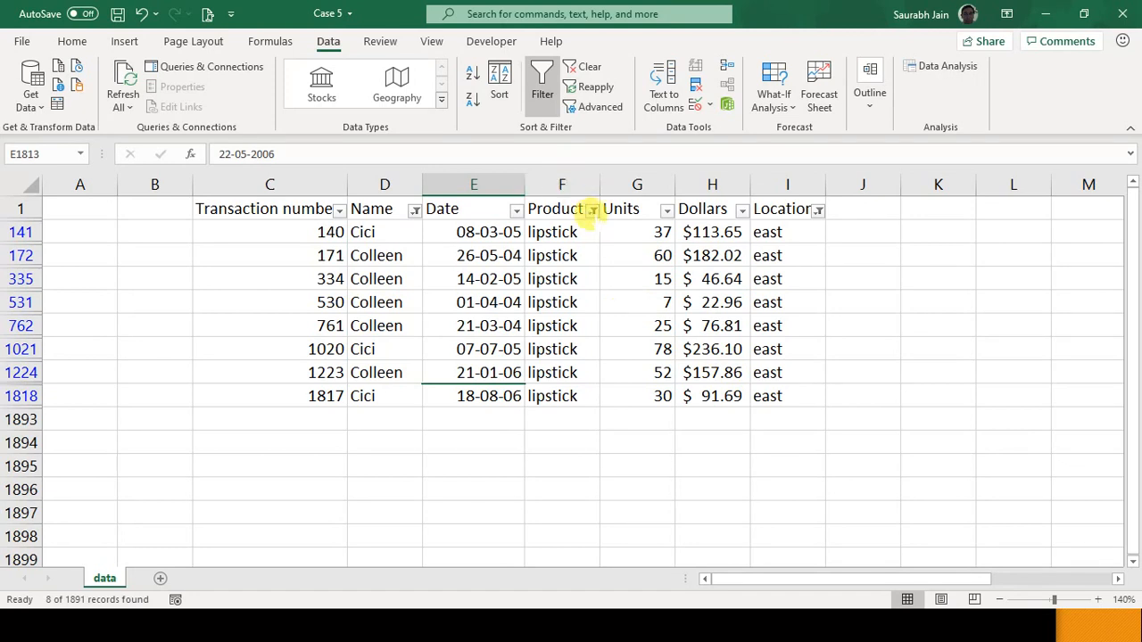
Step: Add mascara to the Product filter alongside lipstick
{"action": "left_click", "coordinate": [592, 211]}
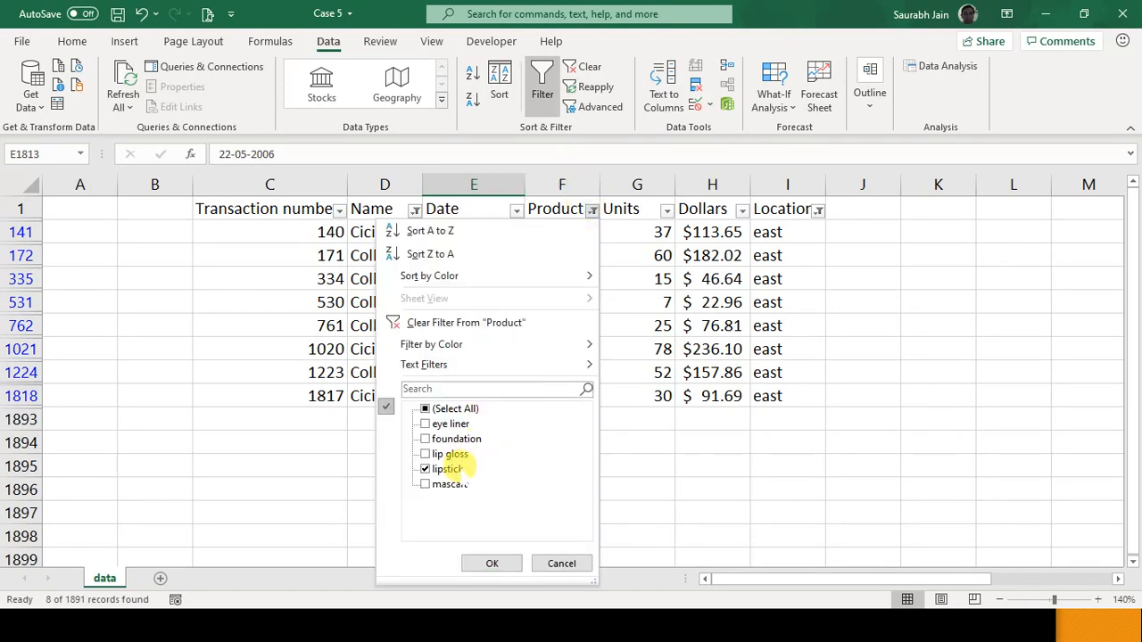
{"action": "left_click", "coordinate": [451, 483]}
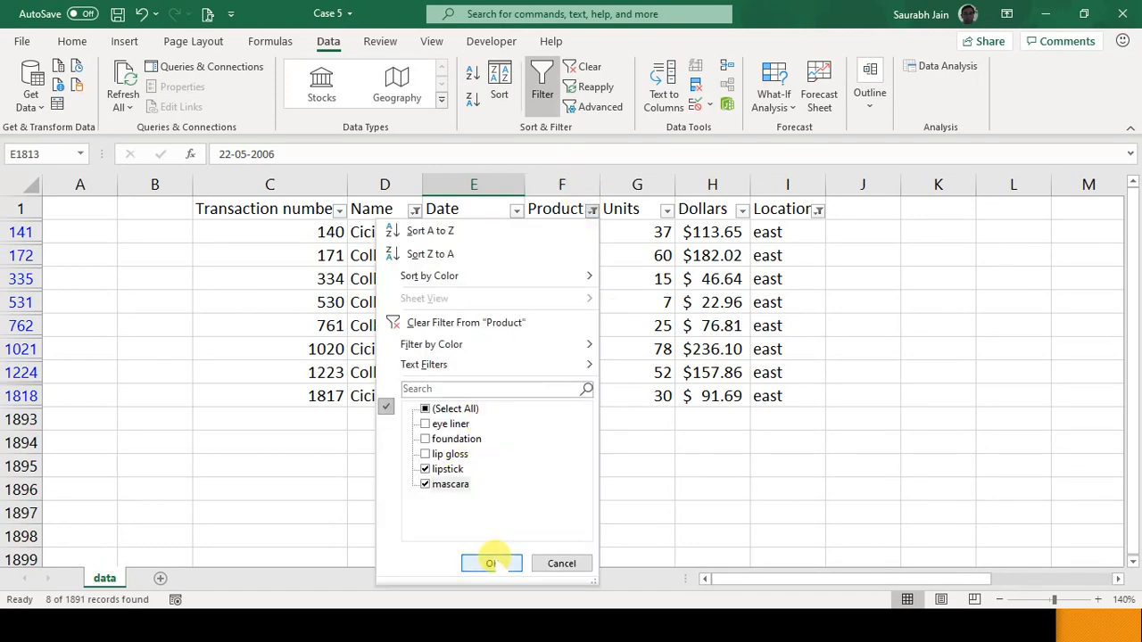
{"action": "left_click", "coordinate": [491, 563]}
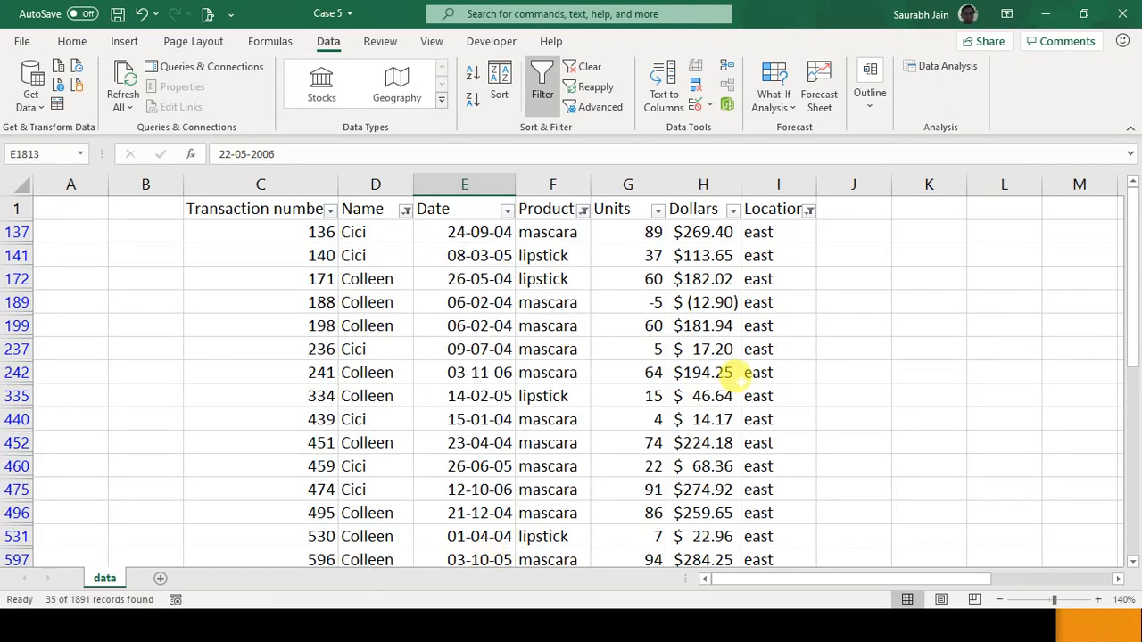
Step: Recheck the question slide in PowerPoint, return to the Excel workbook, and add south to the Location filter alongside east
{"action": "key", "text": "alt+Tab"}
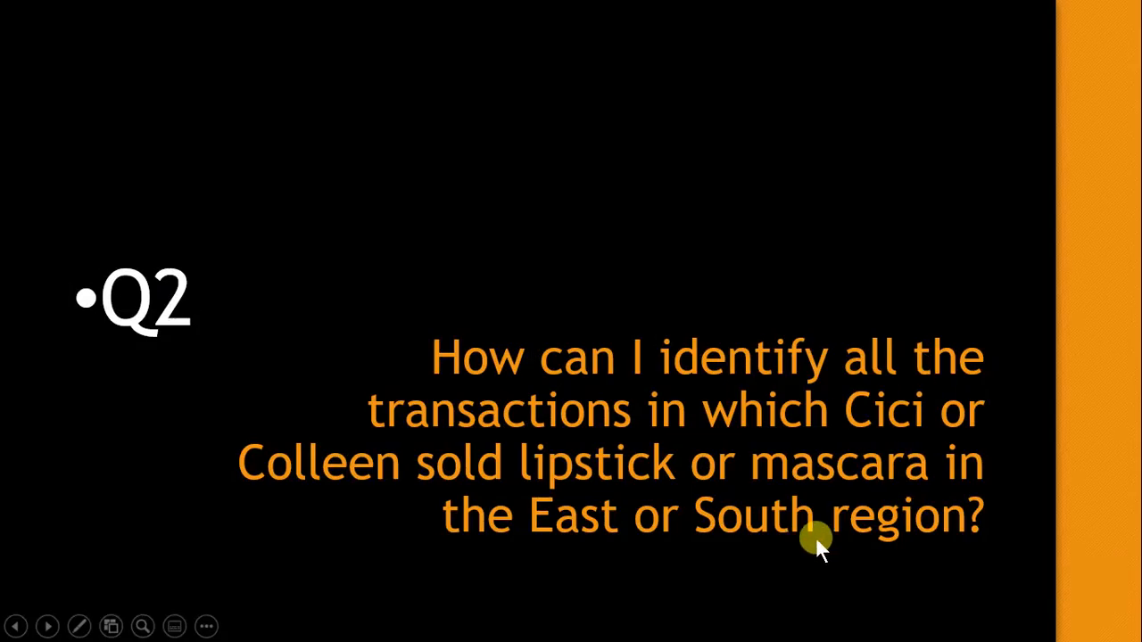
{"action": "key", "text": "alt+Tab"}
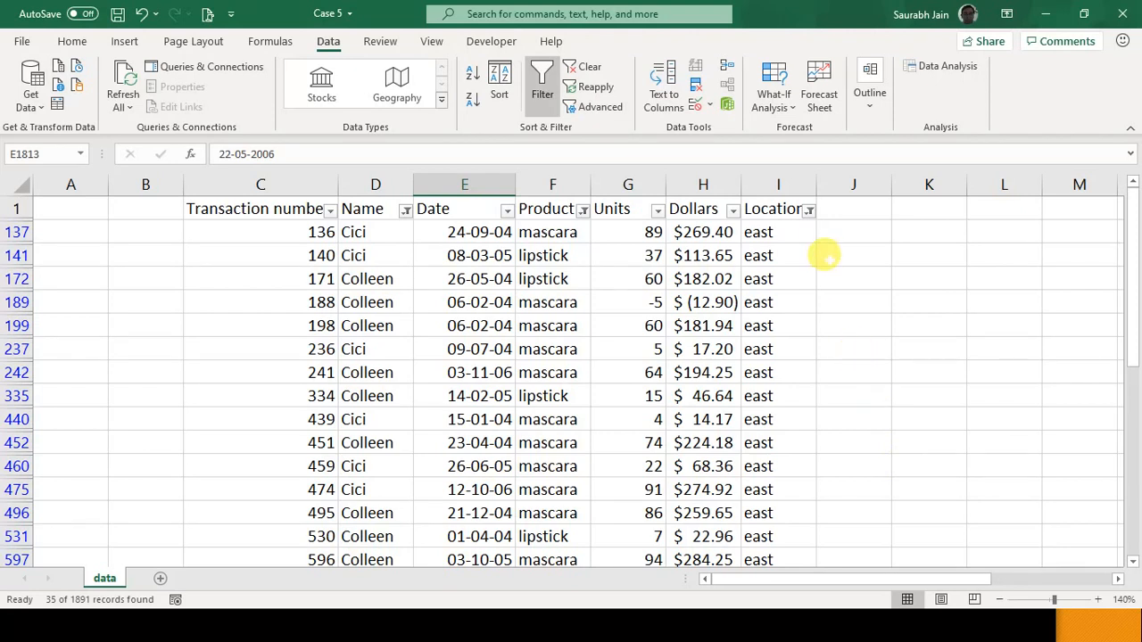
{"action": "left_click", "coordinate": [808, 210]}
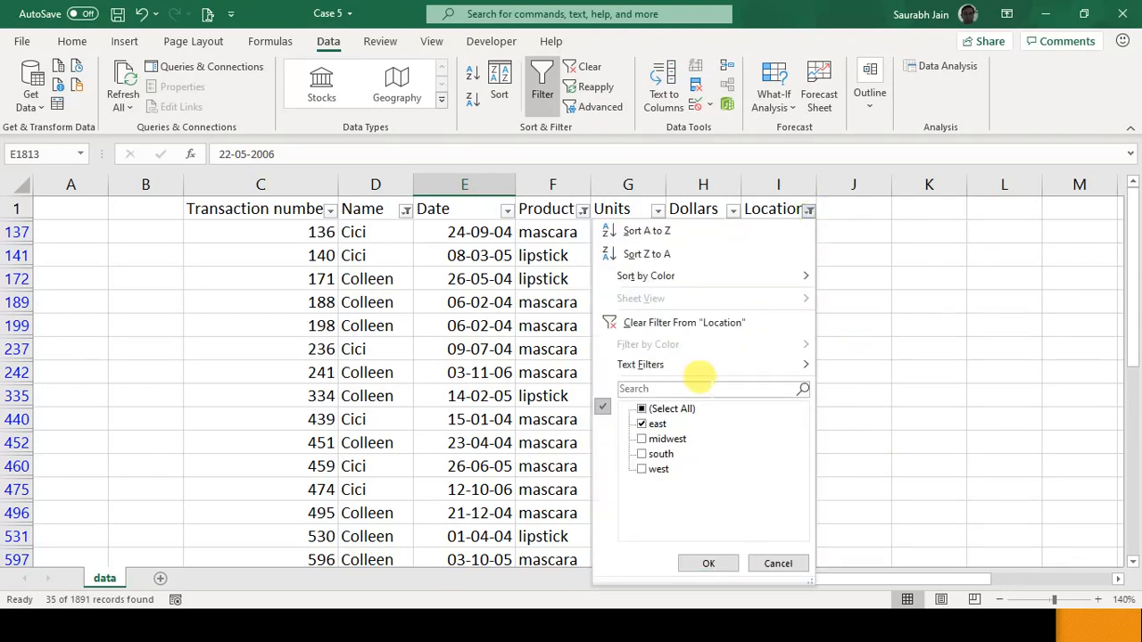
{"action": "left_click", "coordinate": [665, 454]}
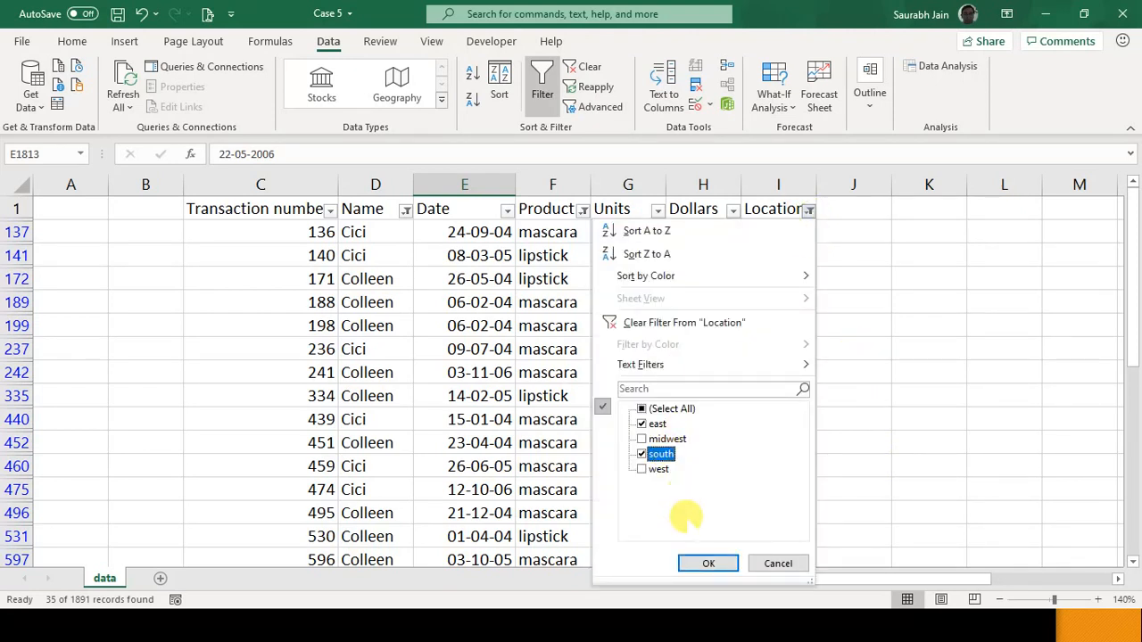
{"action": "left_click", "coordinate": [708, 564]}
Step: Browse down the filtered records in the Dollars column from cell H172 to H884
{"action": "left_click", "coordinate": [676, 349]}
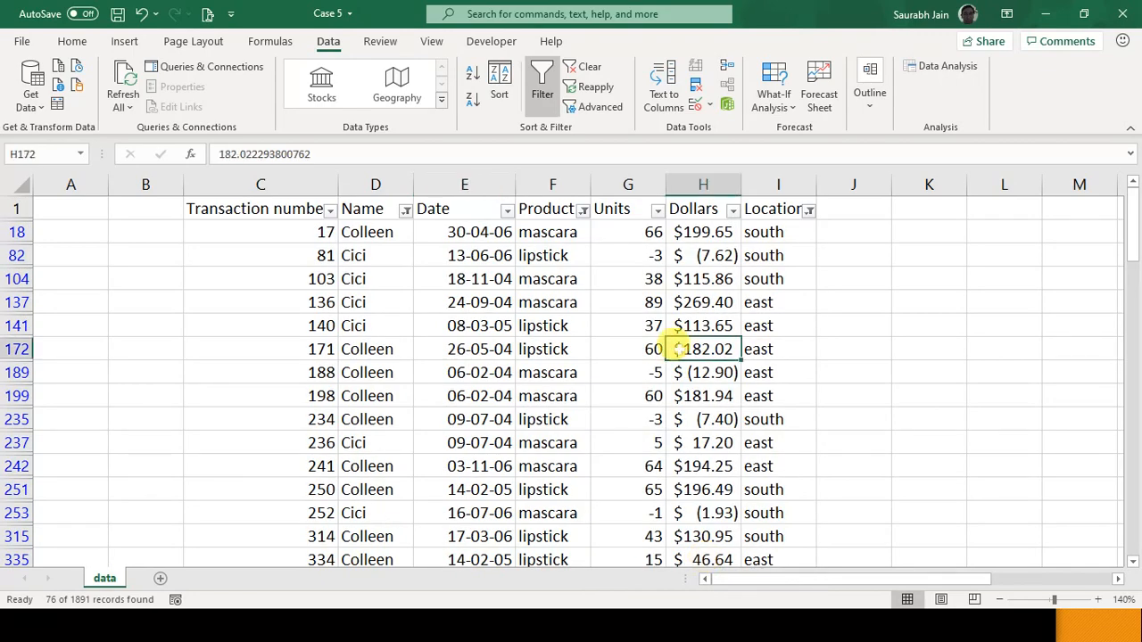
{"action": "key", "text": "Down"}
{"action": "key", "text": "Down"}
{"action": "key", "text": "Down"}
{"action": "key", "text": "Down"}
{"action": "key", "text": "Down"}
{"action": "key", "text": "Down"}
{"action": "key", "text": "Down"}
{"action": "key", "text": "Down"}
{"action": "key", "text": "Down"}
{"action": "key", "text": "Down"}
{"action": "key", "text": "Down"}
{"action": "key", "text": "Down"}
{"action": "key", "text": "Down"}
{"action": "key", "text": "Down"}
{"action": "key", "text": "Down"}
{"action": "key", "text": "Down"}
{"action": "key", "text": "Down"}
{"action": "key", "text": "Down"}
{"action": "key", "text": "Down"}
{"action": "key", "text": "Down"}
{"action": "key", "text": "Down"}
{"action": "key", "text": "Down"}
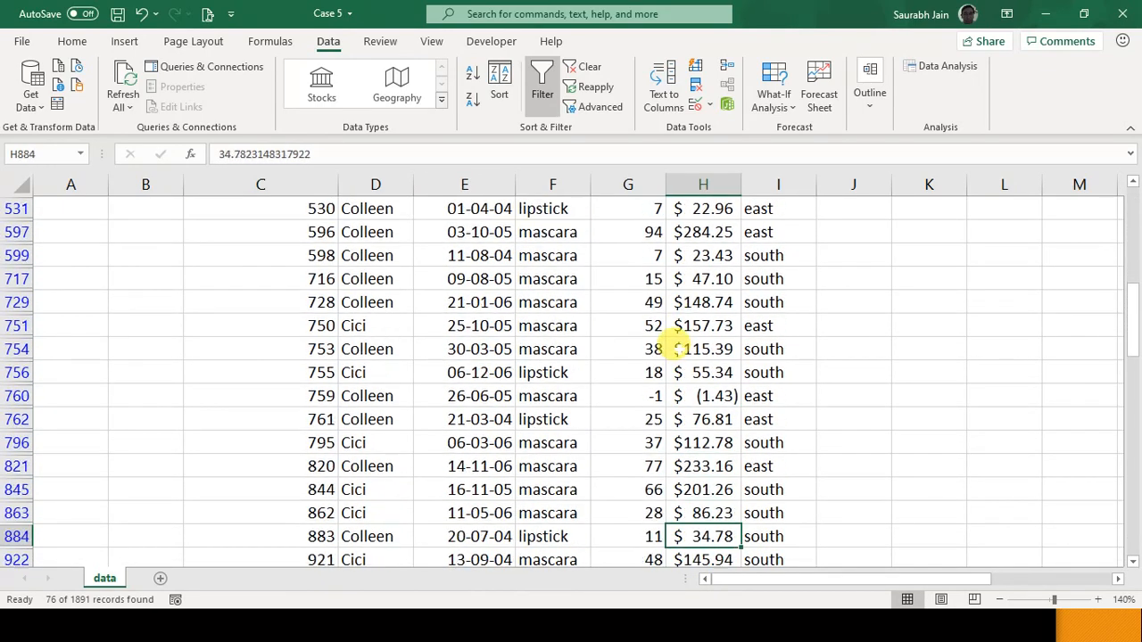
Step: Select the whole Name column to check the count of records matching the combined filters, and clear the selection when done
{"action": "left_click", "coordinate": [386, 184]}
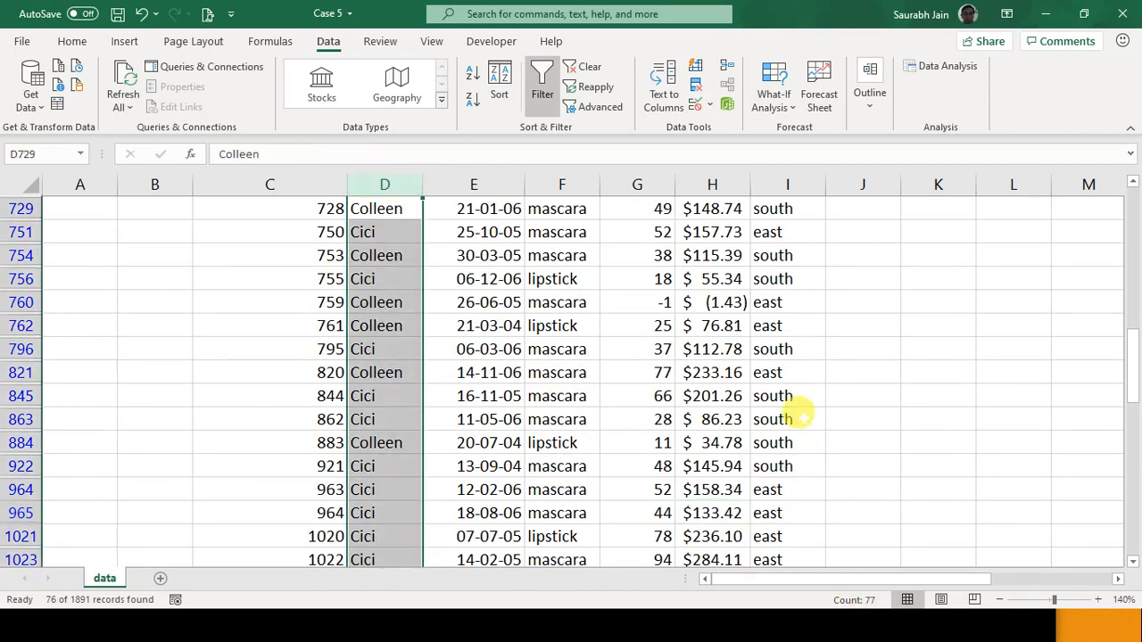
{"action": "scroll", "coordinate": [701, 372], "scroll_direction": "up", "scroll_amount": 10}
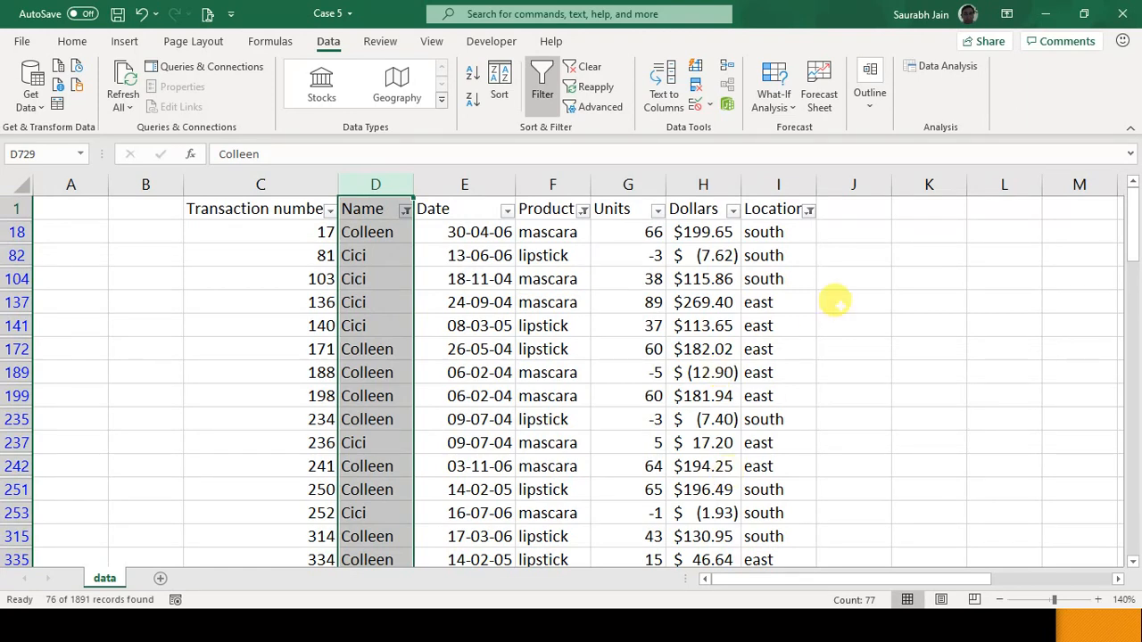
{"action": "left_click", "coordinate": [720, 346]}
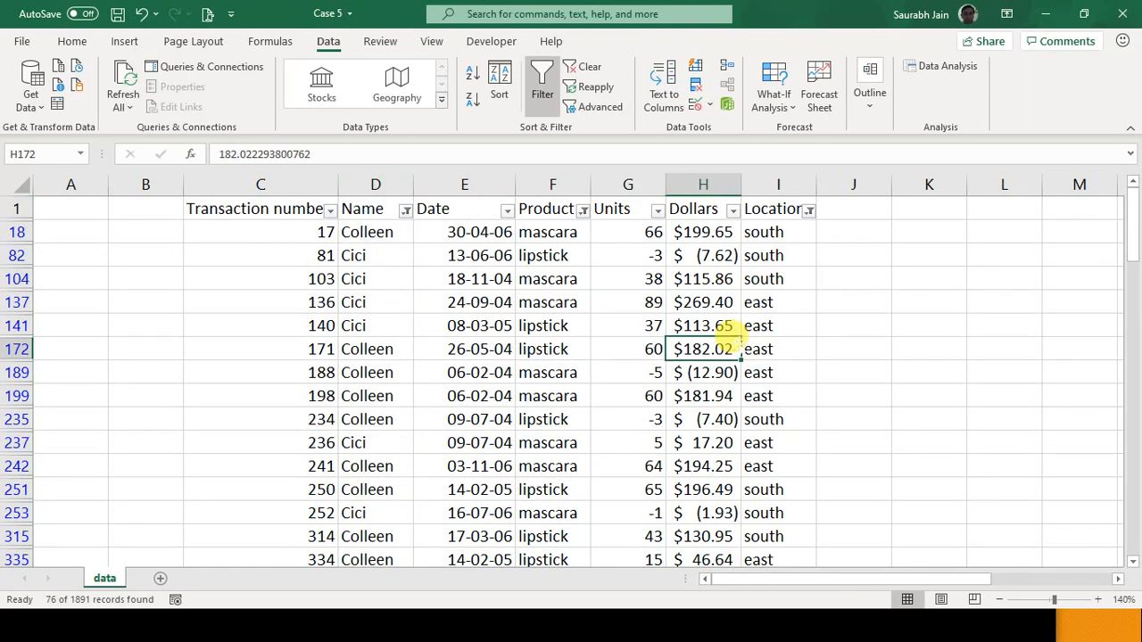
Step: Check the Q3 question slide in PowerPoint and return to the Excel workbook
{"action": "left_click", "coordinate": [494, 626]}
{"action": "left_click", "coordinate": [492, 625]}
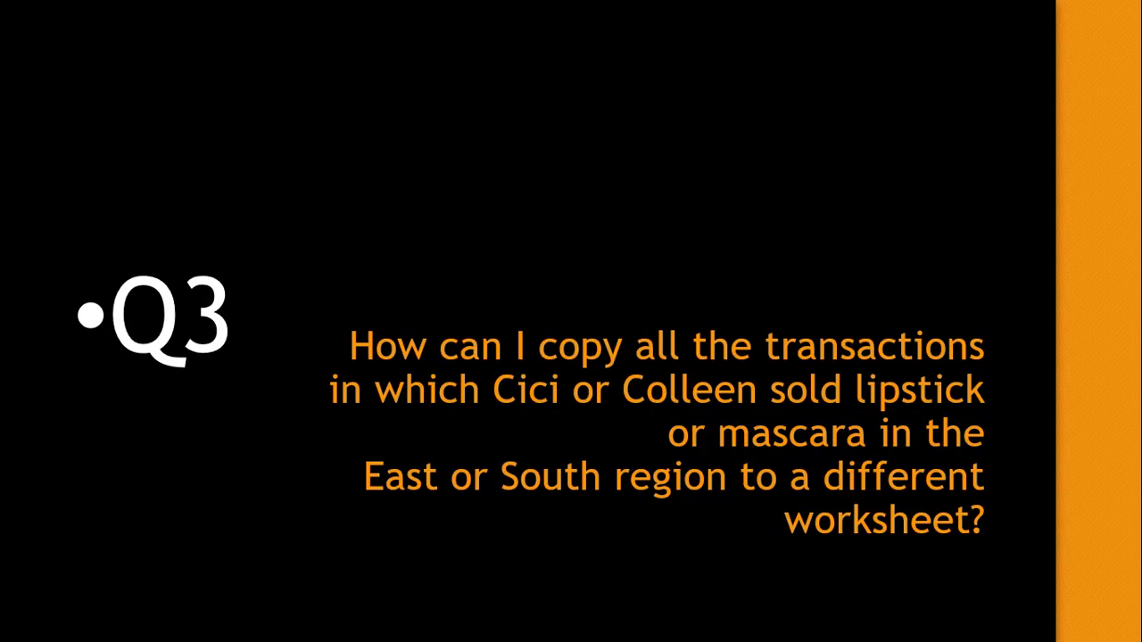
{"action": "key", "text": "alt+Tab"}
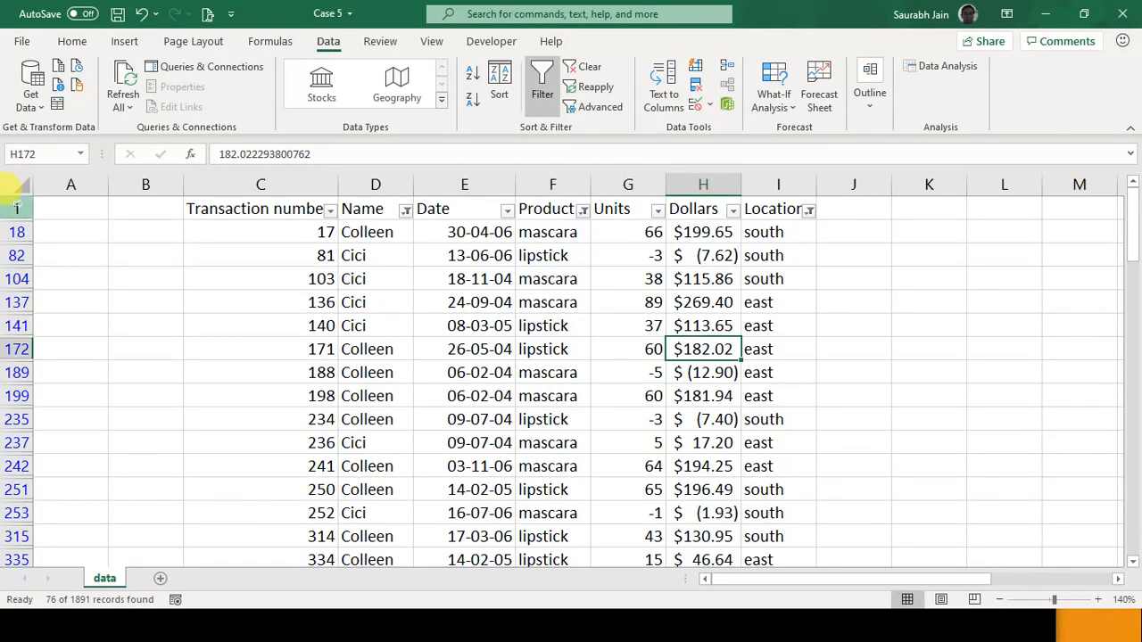
Step: Copy the whole filtered data sheet and paste it into a new worksheet starting at cell A1
{"action": "left_click", "coordinate": [223, 185]}
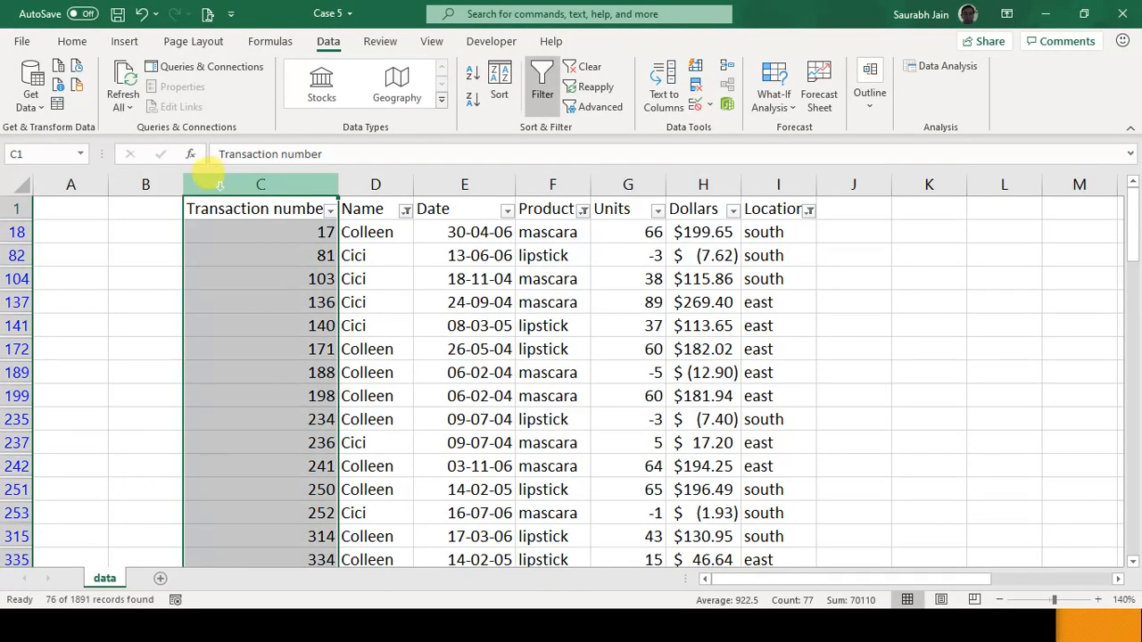
{"action": "left_click", "coordinate": [16, 207]}
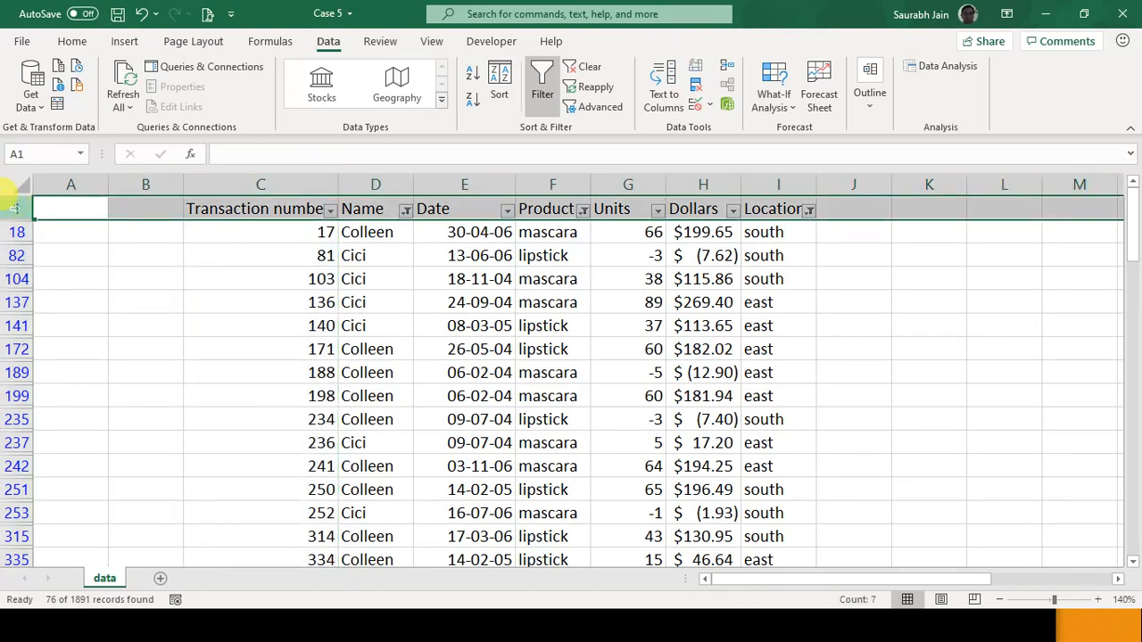
{"action": "key", "text": "ctrl+a"}
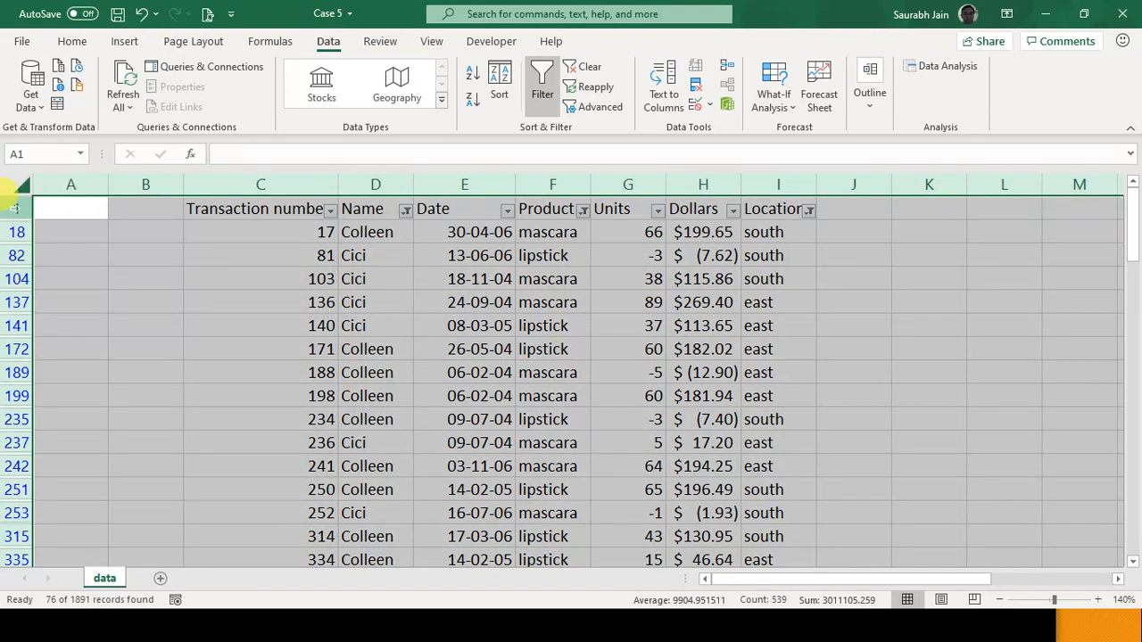
{"action": "key", "text": "ctrl+c"}
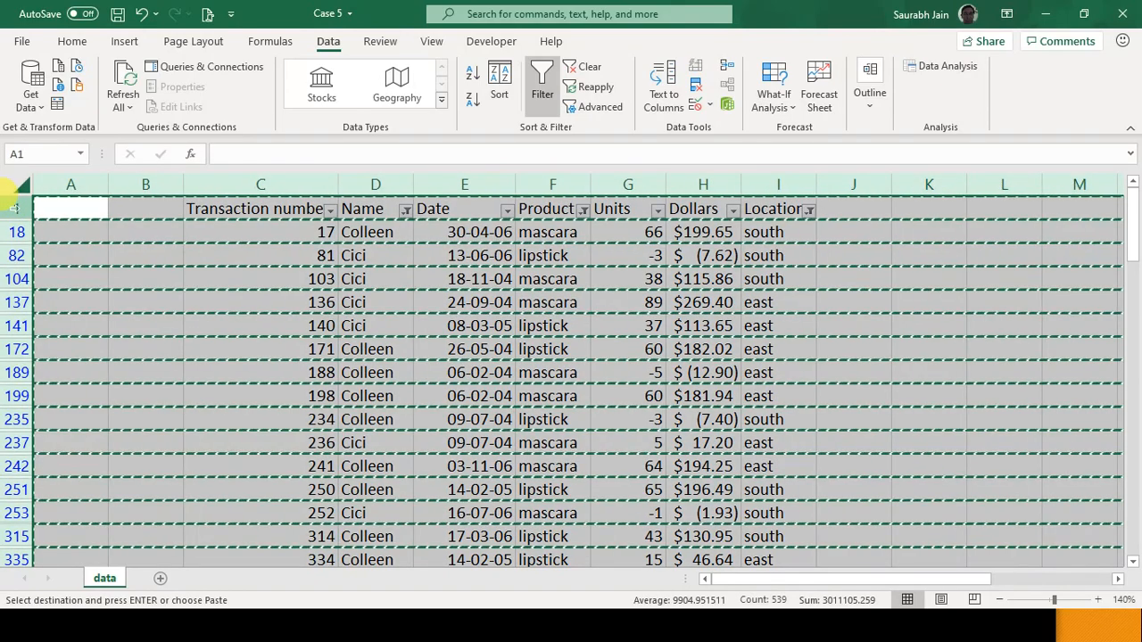
{"action": "left_click", "coordinate": [160, 578]}
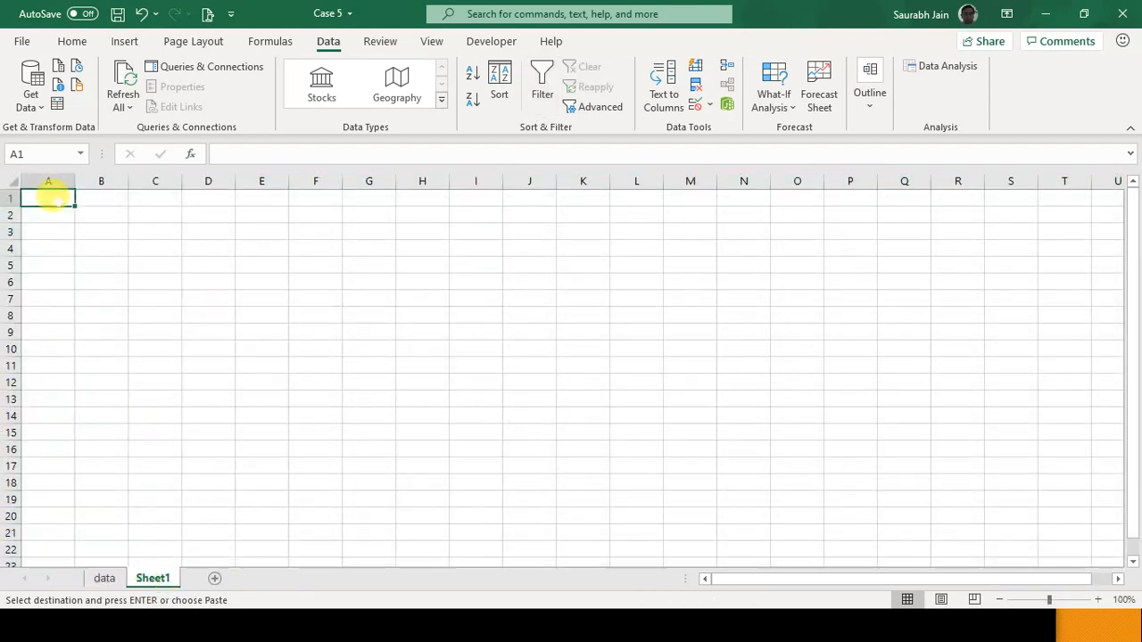
{"action": "key", "text": "ctrl+v"}
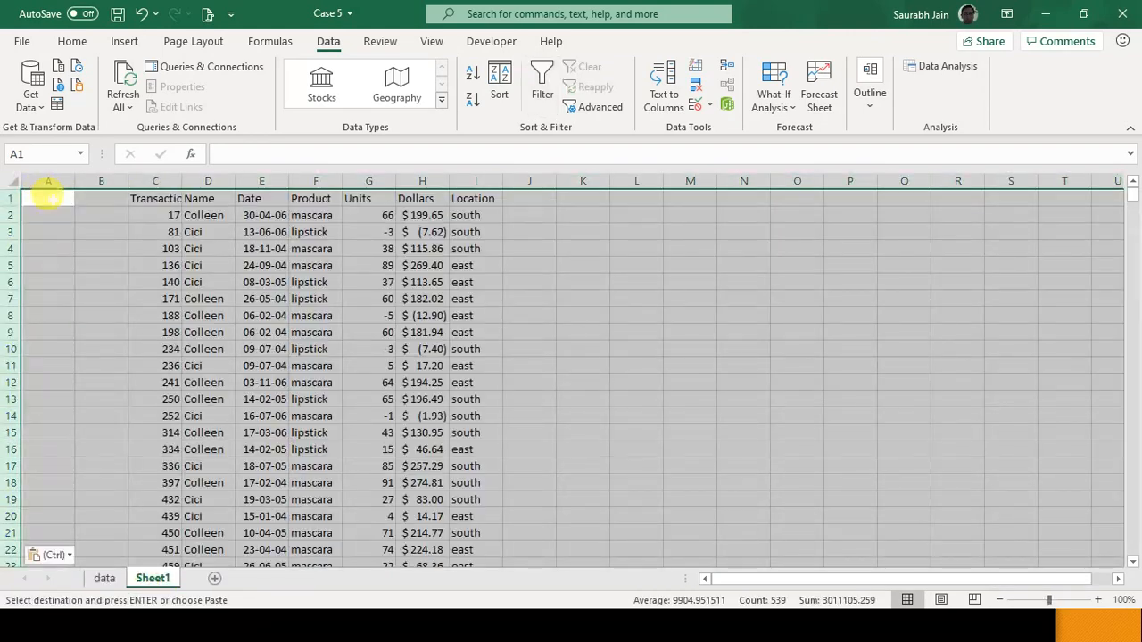
{"action": "left_click", "coordinate": [398, 299]}
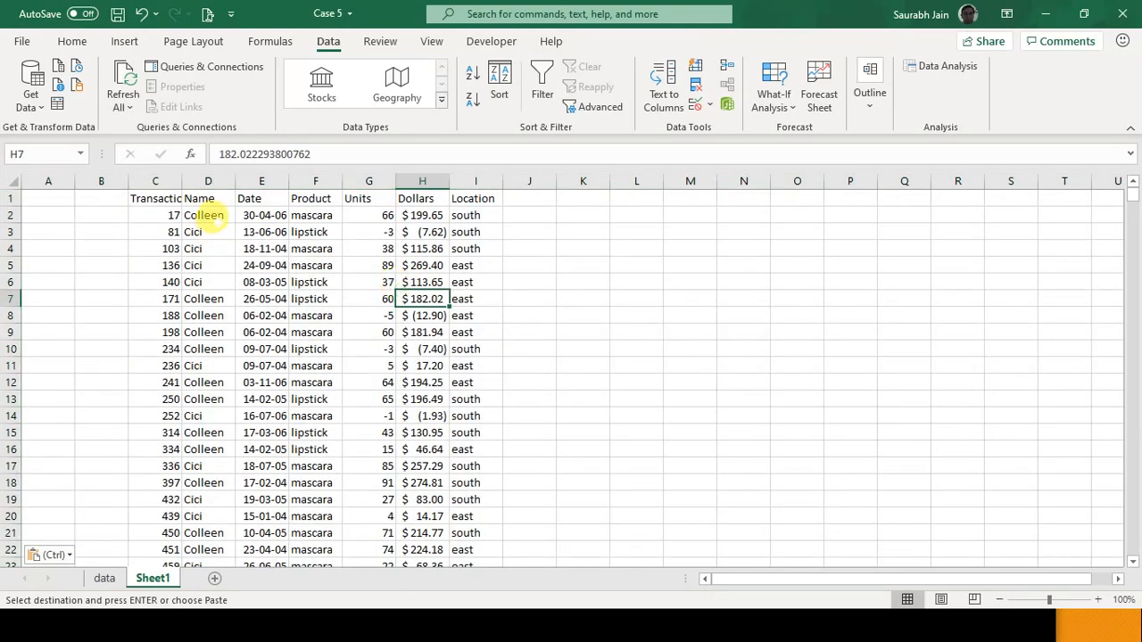
Step: Browse down the pasted records in the new worksheet's Location column and select back up to its header to check the count
{"action": "left_click", "coordinate": [208, 216]}
{"action": "key", "text": "Right"}
{"action": "key", "text": "Right"}
{"action": "key", "text": "Right"}
{"action": "key", "text": "Right"}
{"action": "key", "text": "Right"}
{"action": "key", "text": "Down"}
{"action": "key", "text": "Down"}
{"action": "key", "text": "Down"}
{"action": "key", "text": "Down"}
{"action": "key", "text": "Down"}
{"action": "key", "text": "Down"}
{"action": "key", "text": "Down"}
{"action": "key", "text": "Down"}
{"action": "key", "text": "Down"}
{"action": "key", "text": "Down"}
{"action": "key", "text": "Down"}
{"action": "key", "text": "Down"}
{"action": "key", "text": "Down"}
{"action": "key", "text": "Down"}
{"action": "key", "text": "Down"}
{"action": "key", "text": "Down"}
{"action": "key", "text": "Down"}
{"action": "key", "text": "Down"}
{"action": "key", "text": "Down"}
{"action": "key", "text": "Down"}
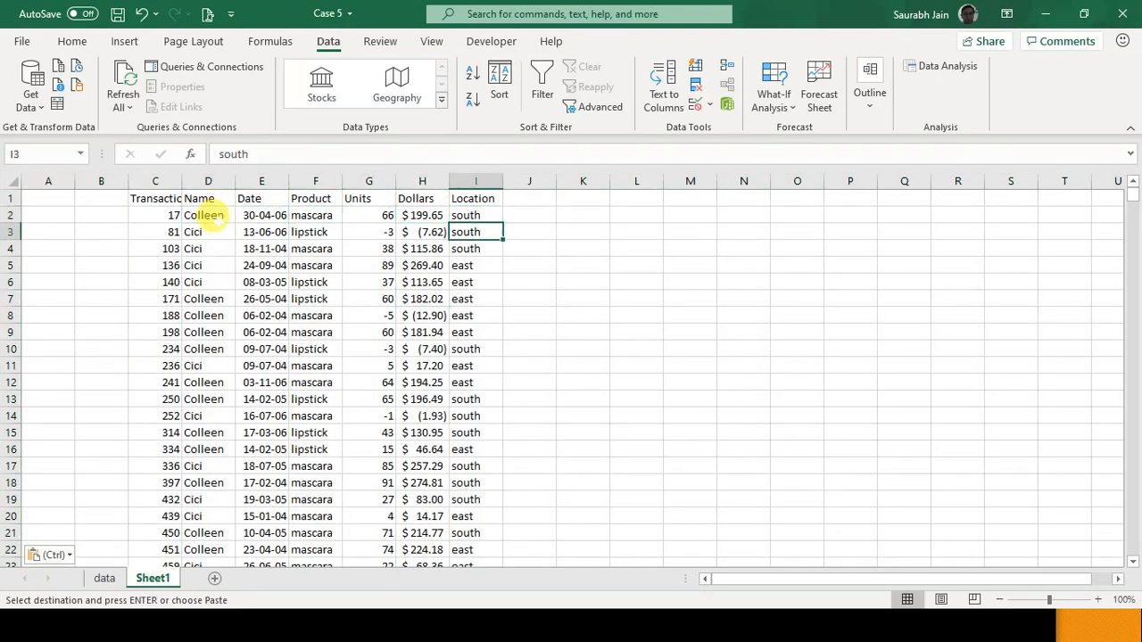
{"action": "key", "text": "Down"}
{"action": "key", "text": "Down"}
{"action": "key", "text": "Down"}
{"action": "key", "text": "Down"}
{"action": "key", "text": "Down"}
{"action": "key", "text": "Down"}
{"action": "key", "text": "Down"}
{"action": "key", "text": "Down"}
{"action": "key", "text": "Down"}
{"action": "key", "text": "Down"}
{"action": "key", "text": "Down"}
{"action": "key", "text": "Down"}
{"action": "key", "text": "Down"}
{"action": "key", "text": "Down"}
{"action": "key", "text": "Down"}
{"action": "key", "text": "Down"}
{"action": "key", "text": "Down"}
{"action": "key", "text": "Down"}
{"action": "key", "text": "Down"}
{"action": "key", "text": "Down"}
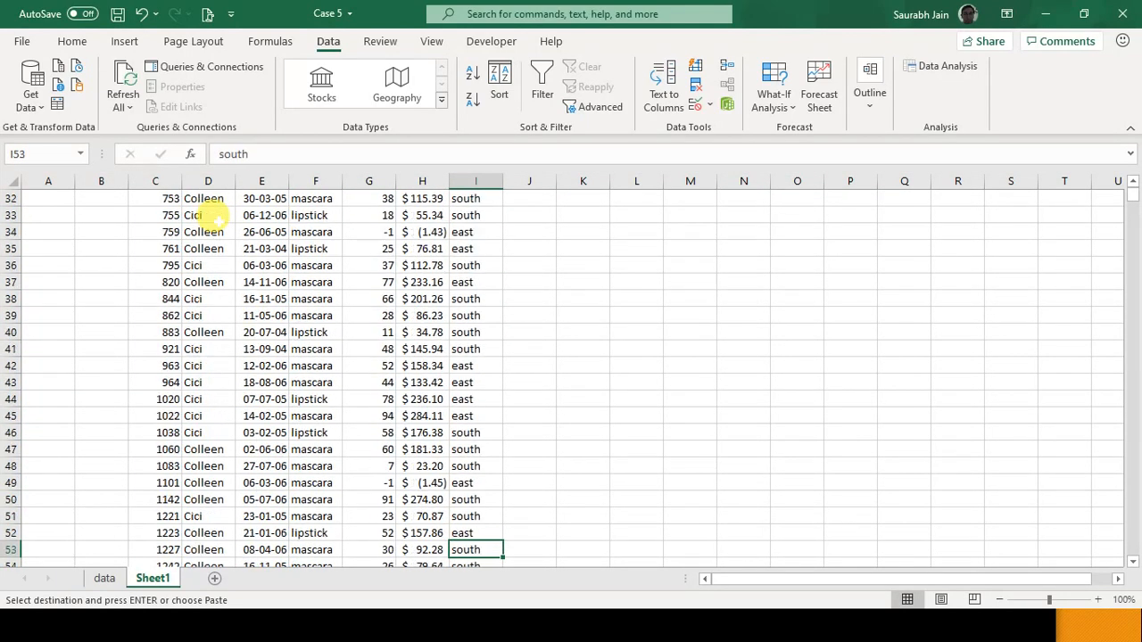
{"action": "key", "text": "ctrl+shift+Up"}
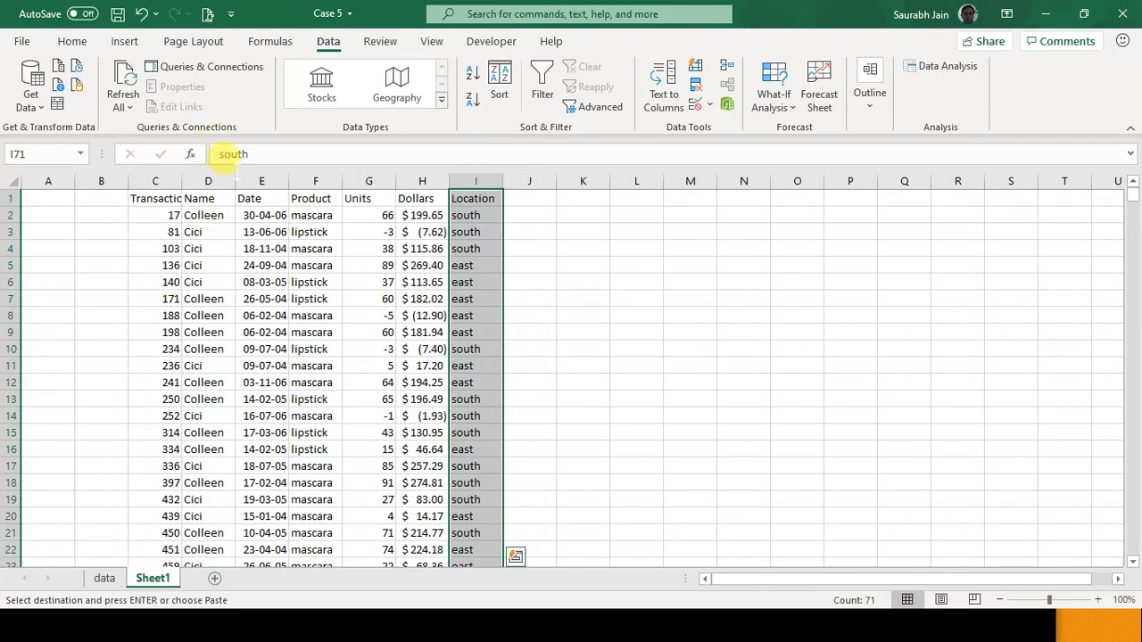
{"action": "left_click", "coordinate": [322, 232]}
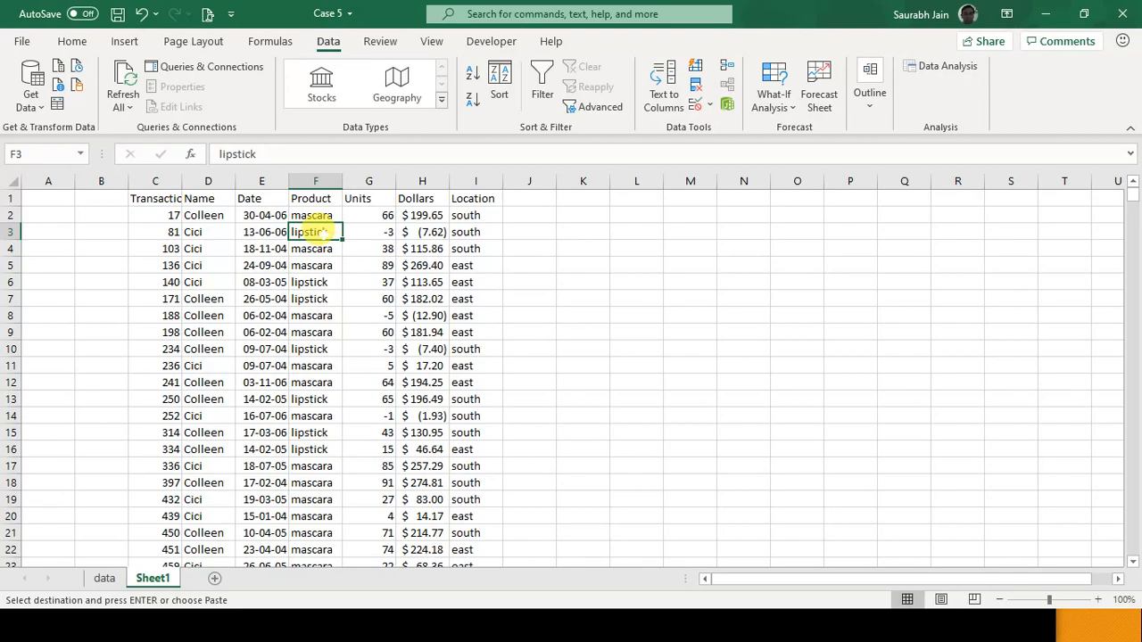
Step: Return to the data sheet and clear the filter from the Name column
{"action": "left_click", "coordinate": [105, 578]}
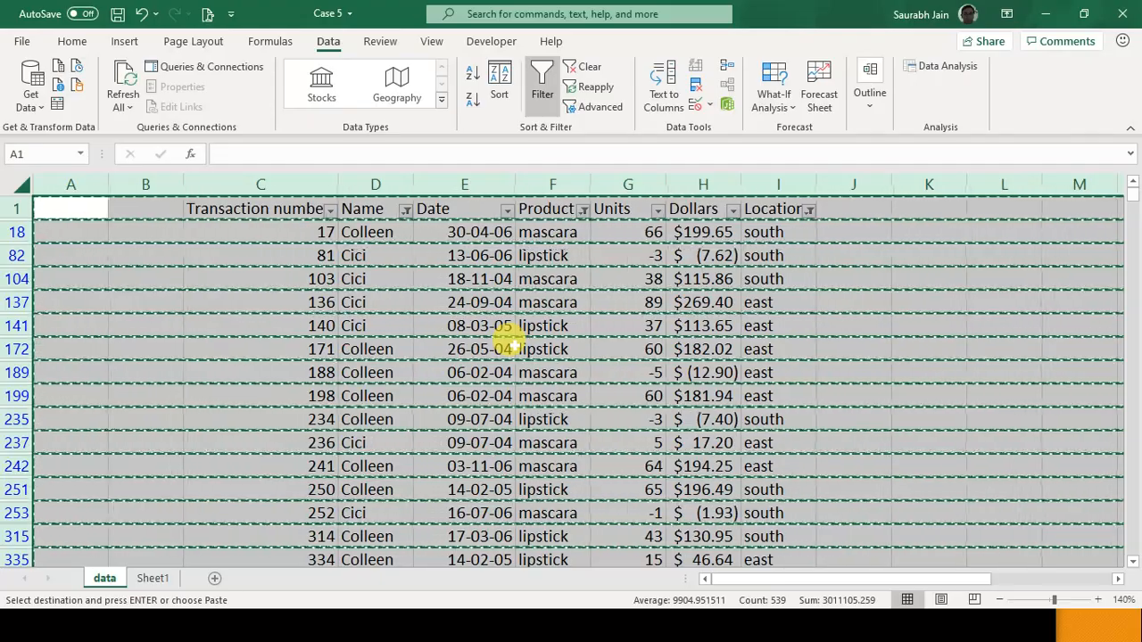
{"action": "left_click", "coordinate": [725, 374]}
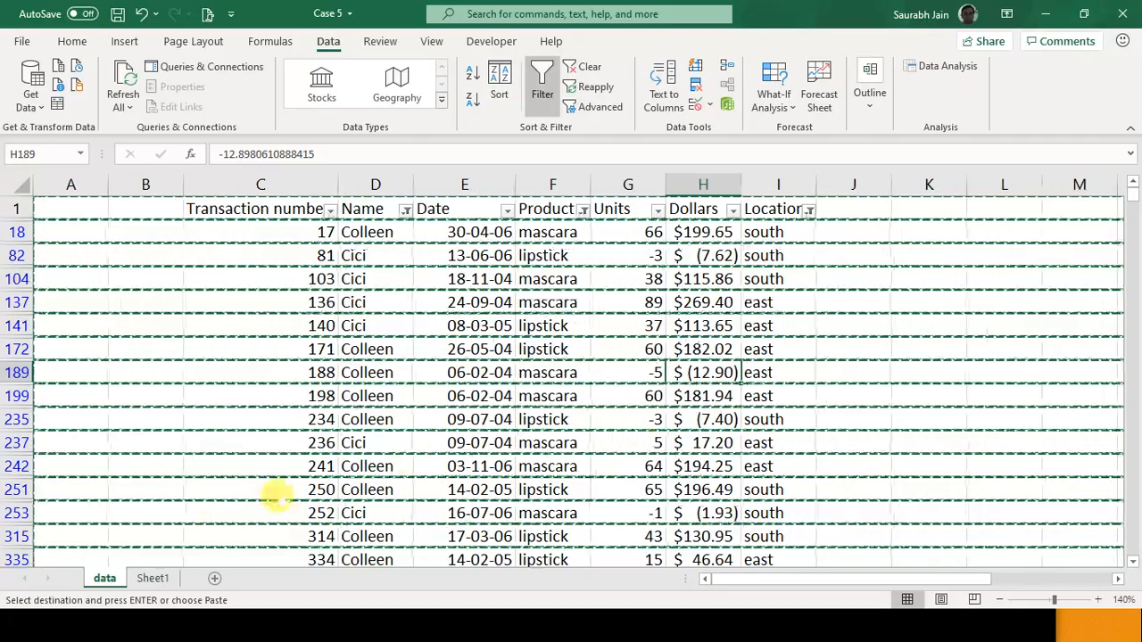
{"action": "mouse_move", "coordinate": [405, 210]}
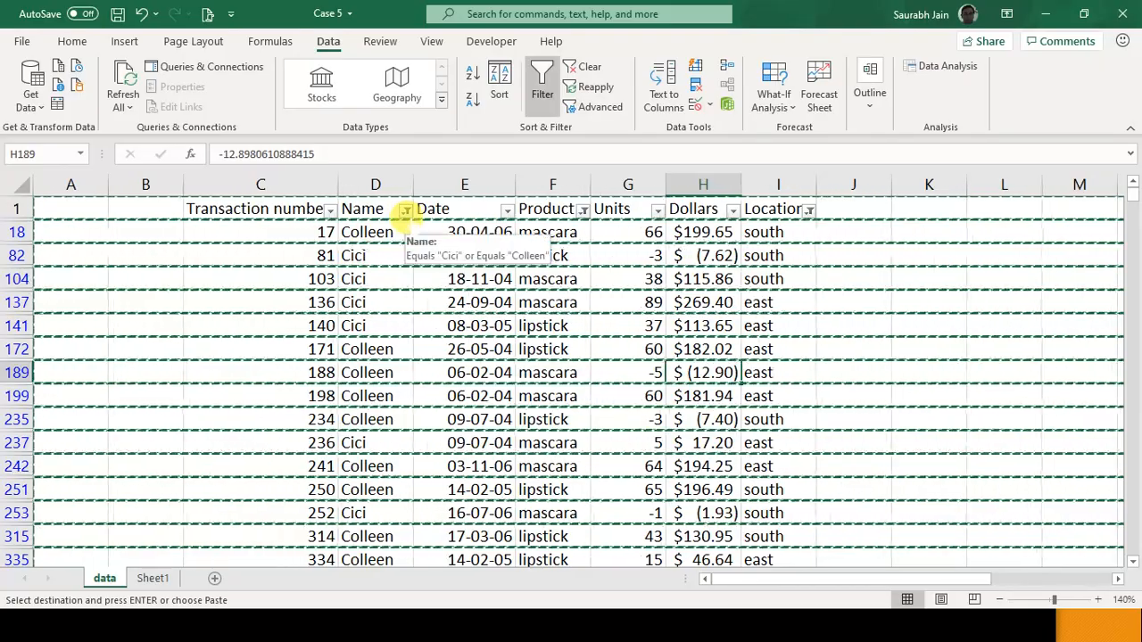
{"action": "left_click", "coordinate": [404, 210]}
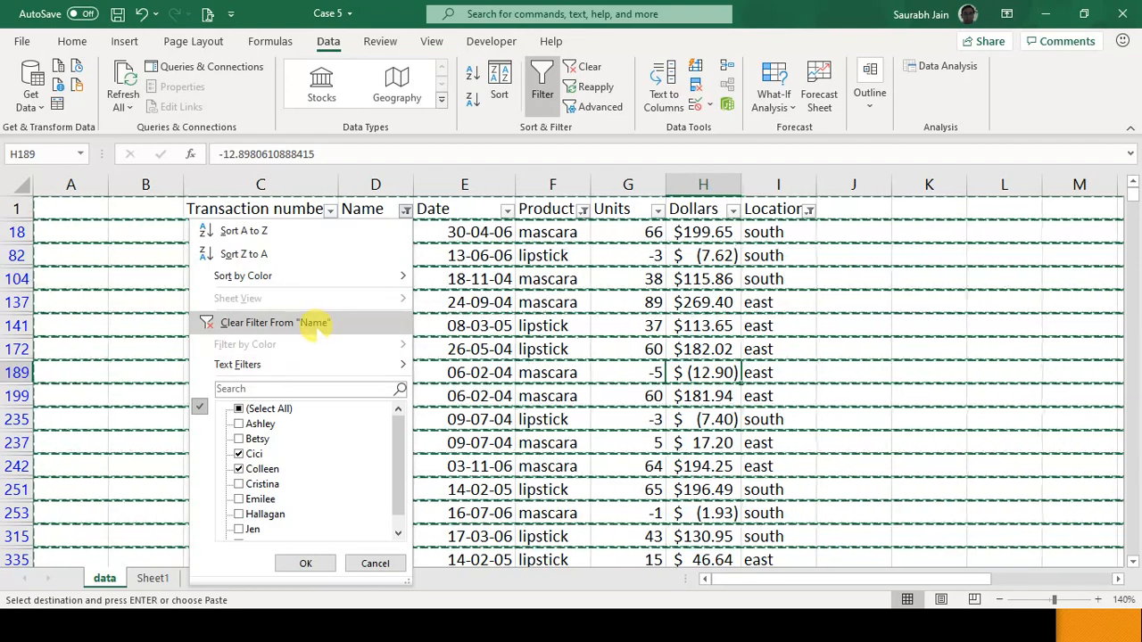
{"action": "left_click", "coordinate": [309, 323]}
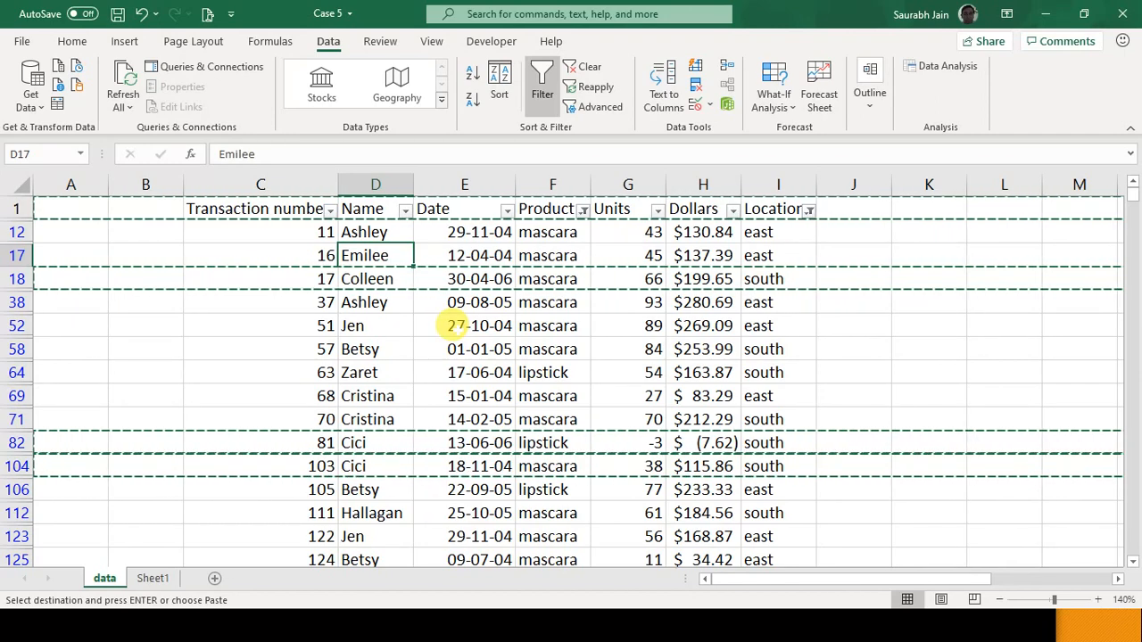
{"action": "left_click", "coordinate": [455, 326]}
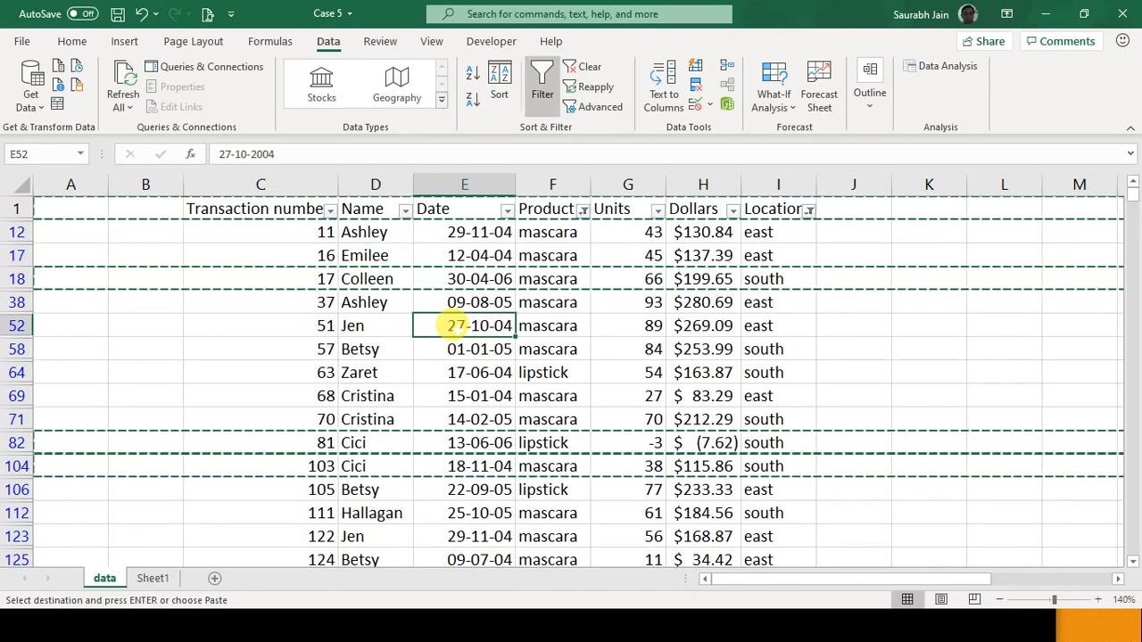
Step: Remove all remaining filters by switching Filter off for the table, and leave it switched on again with no criteria
{"action": "key", "text": "ctrl+shift+l"}
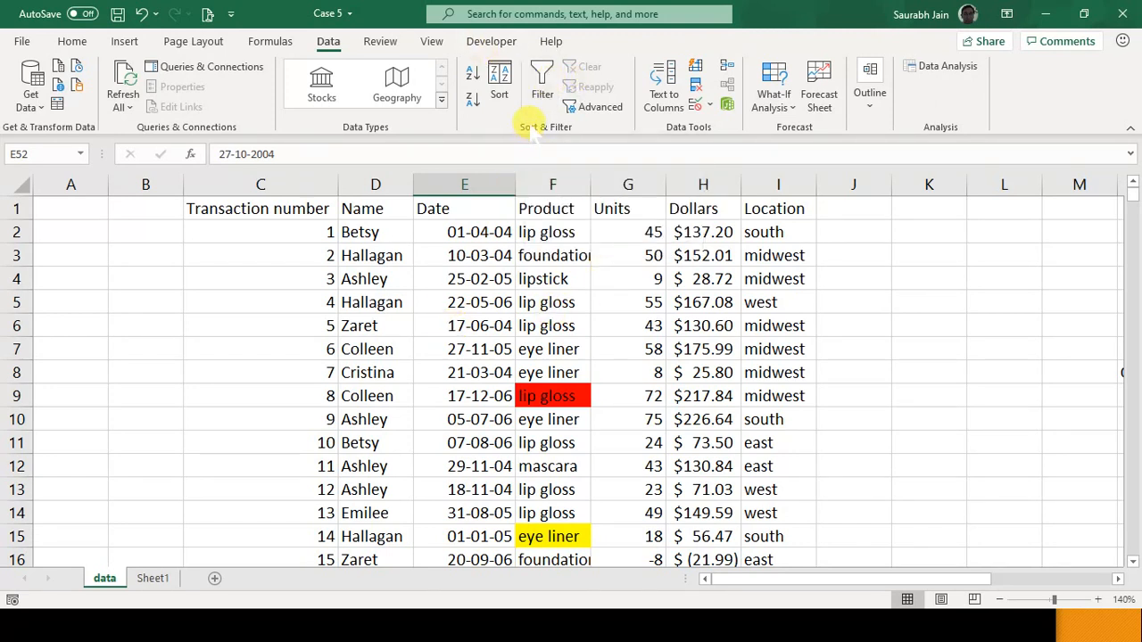
{"action": "left_click", "coordinate": [542, 98]}
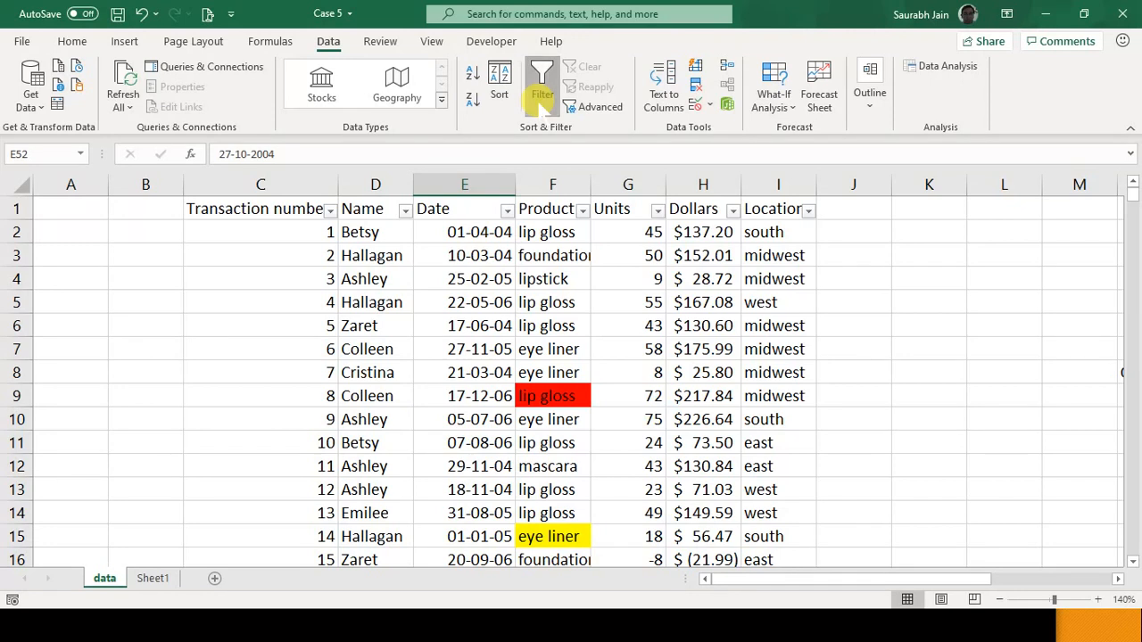
{"action": "left_click", "coordinate": [542, 98]}
{"action": "left_click", "coordinate": [542, 98]}
{"action": "left_click", "coordinate": [542, 98]}
{"action": "left_click", "coordinate": [541, 98]}
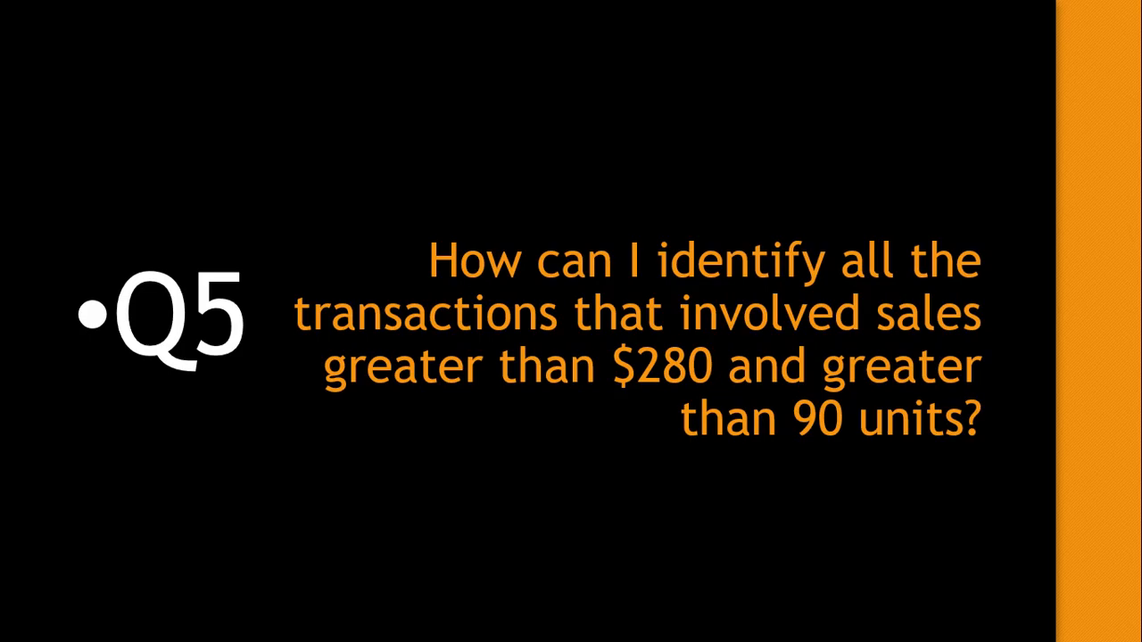
Step: Return from the Q5 slide to the Excel workbook and filter the Dollars column to values greater than 280
{"action": "key", "text": "alt+Tab"}
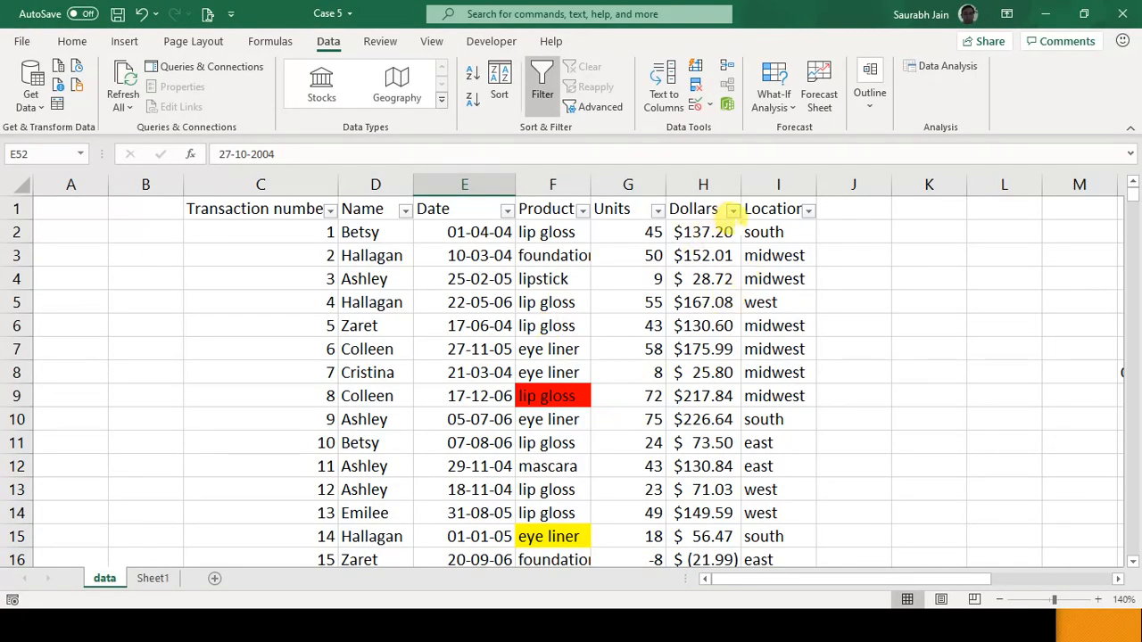
{"action": "left_click", "coordinate": [732, 210]}
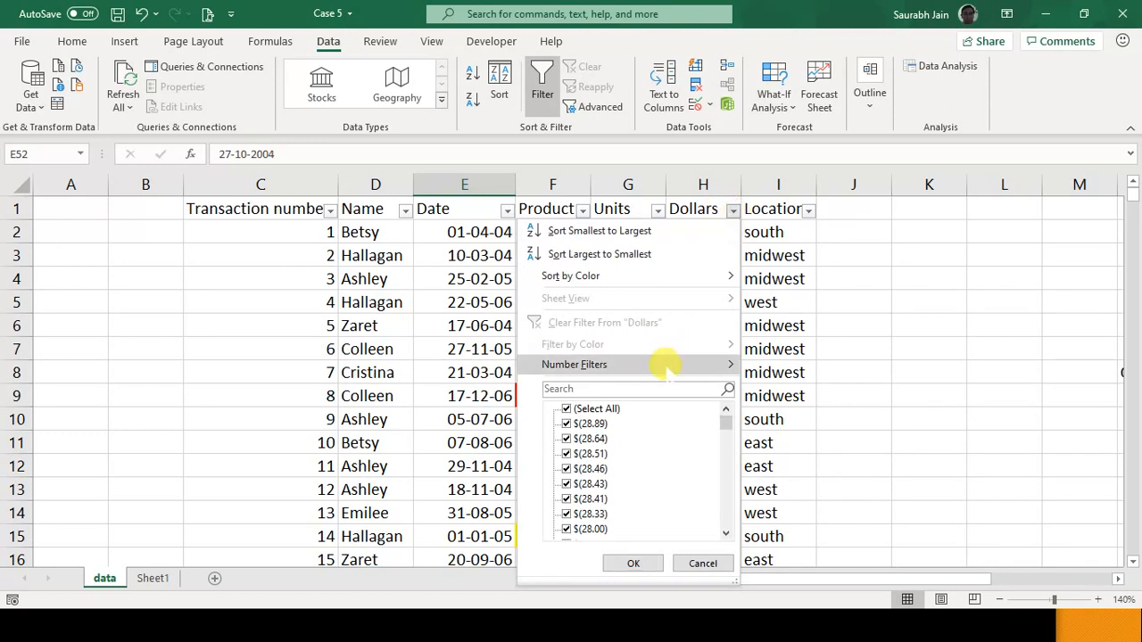
{"action": "mouse_move", "coordinate": [665, 366]}
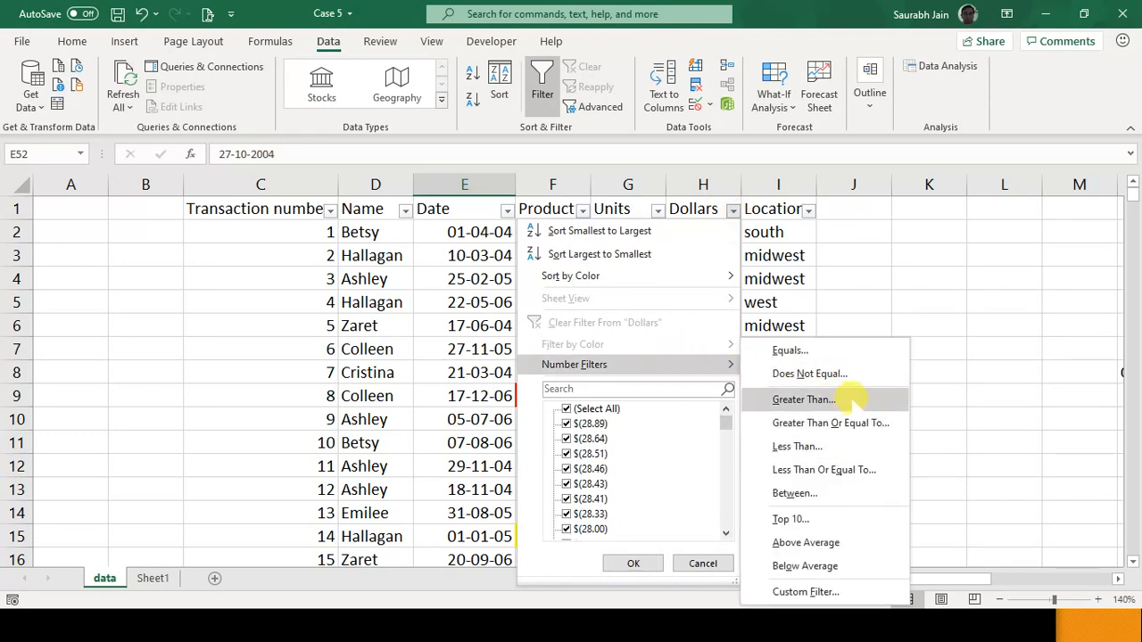
{"action": "left_click", "coordinate": [848, 400]}
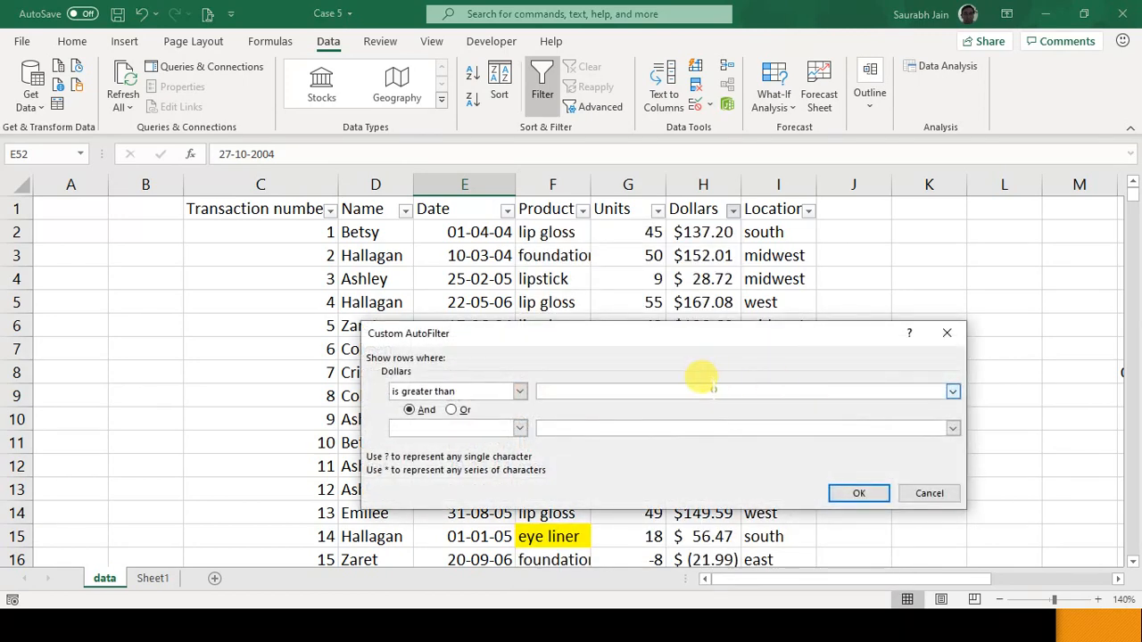
{"action": "type", "text": "280"}
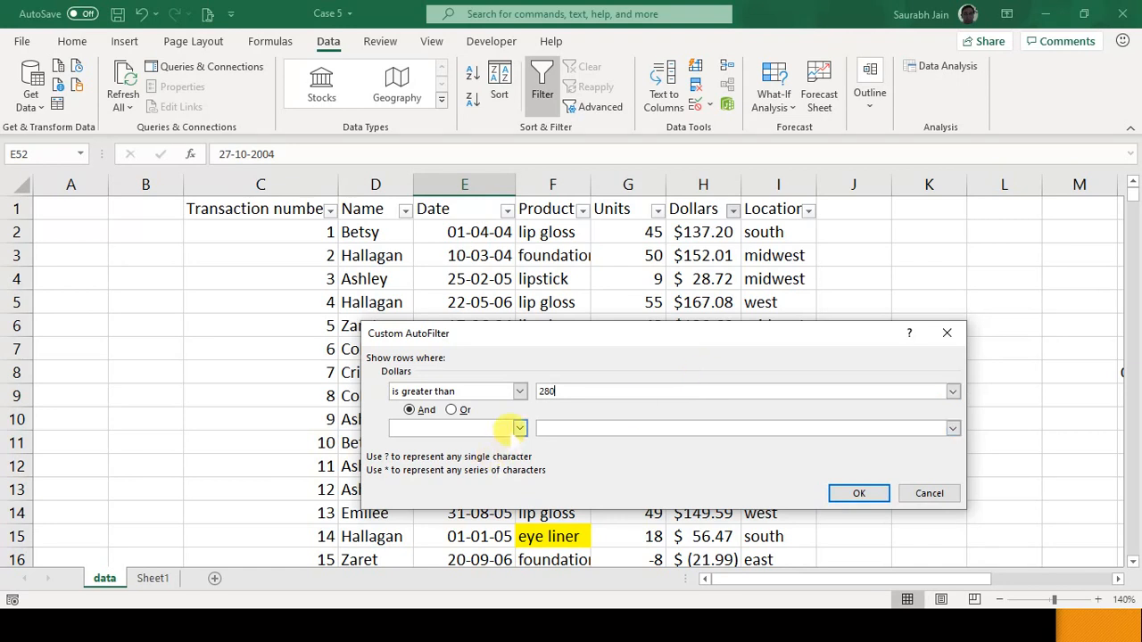
{"action": "left_click", "coordinate": [519, 429]}
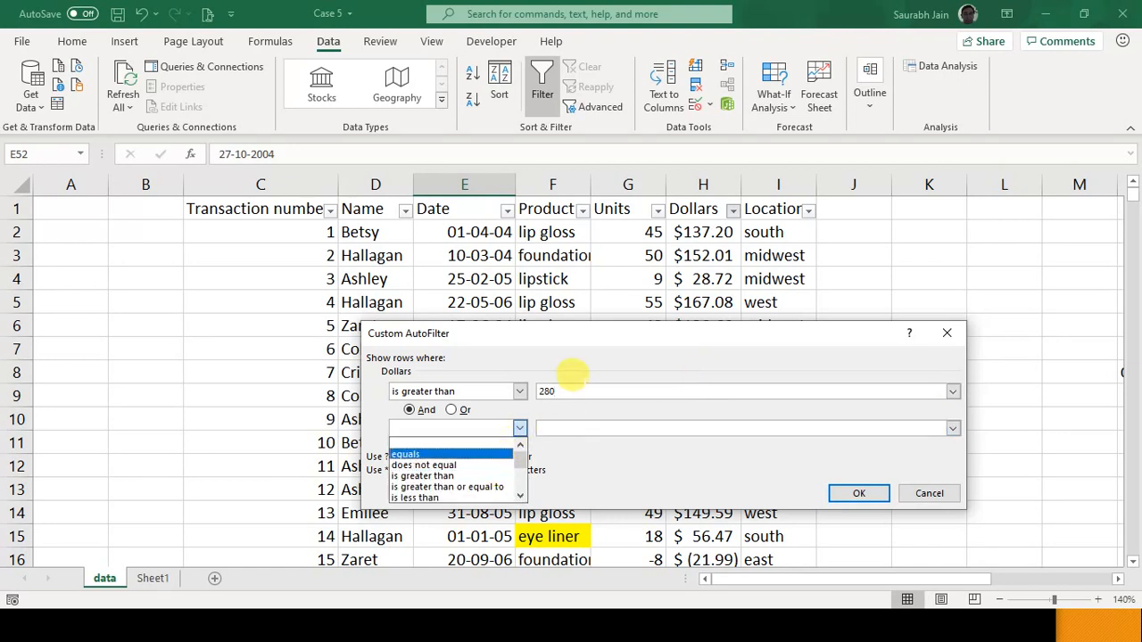
{"action": "left_click", "coordinate": [627, 367]}
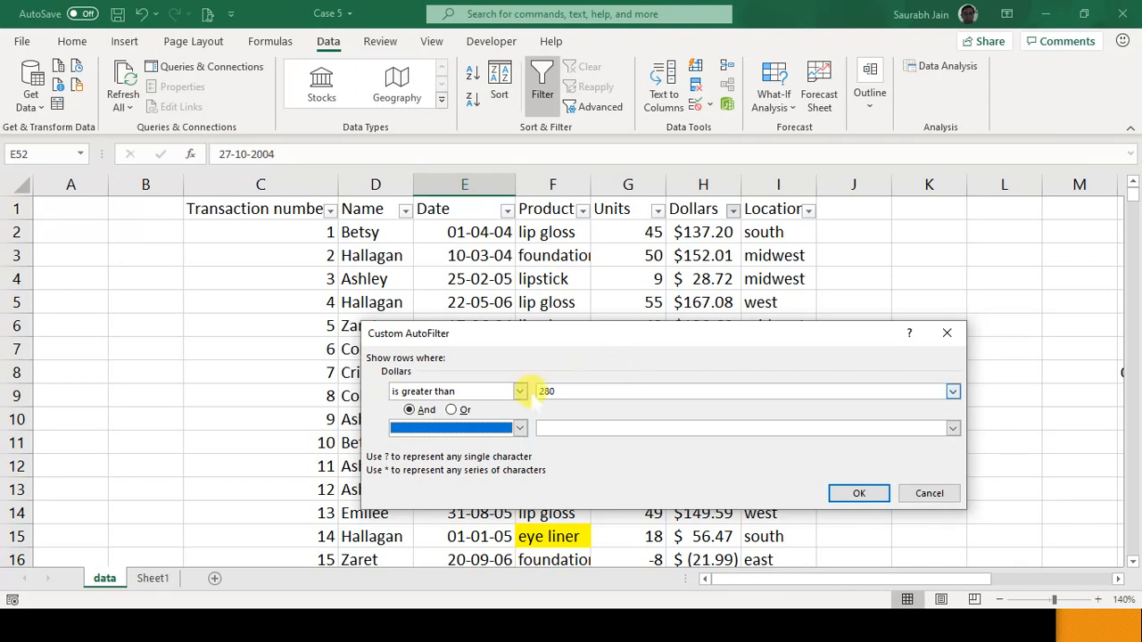
{"action": "left_click", "coordinate": [858, 495]}
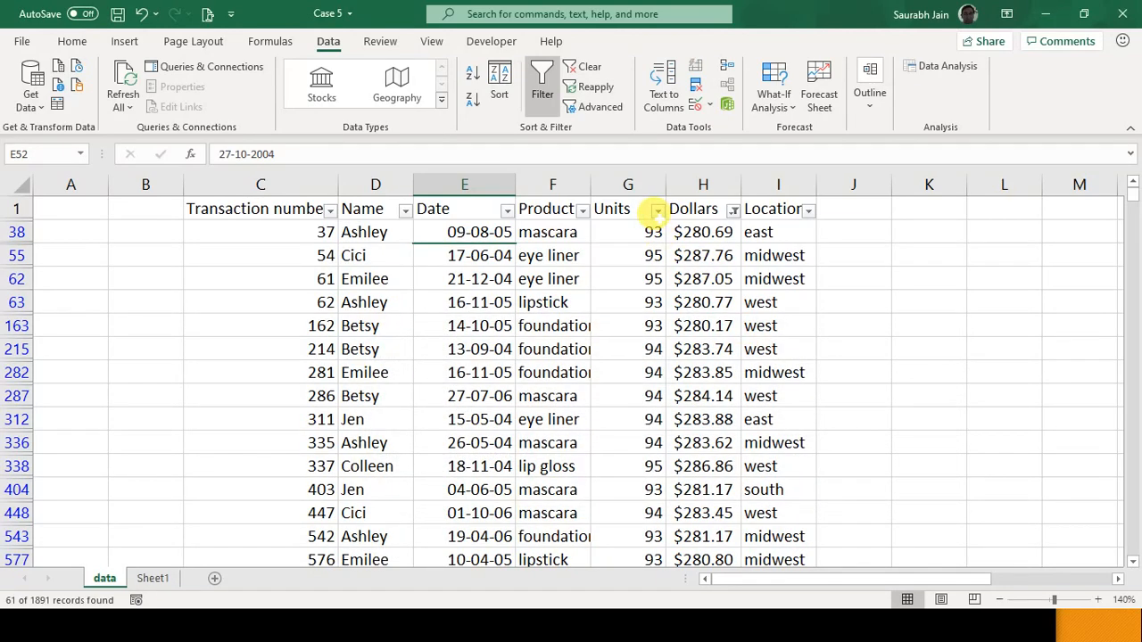
Step: Browse the filtered records down the Units column and back up to examine the unit values
{"action": "left_click", "coordinate": [647, 209]}
{"action": "left_click", "coordinate": [647, 348]}
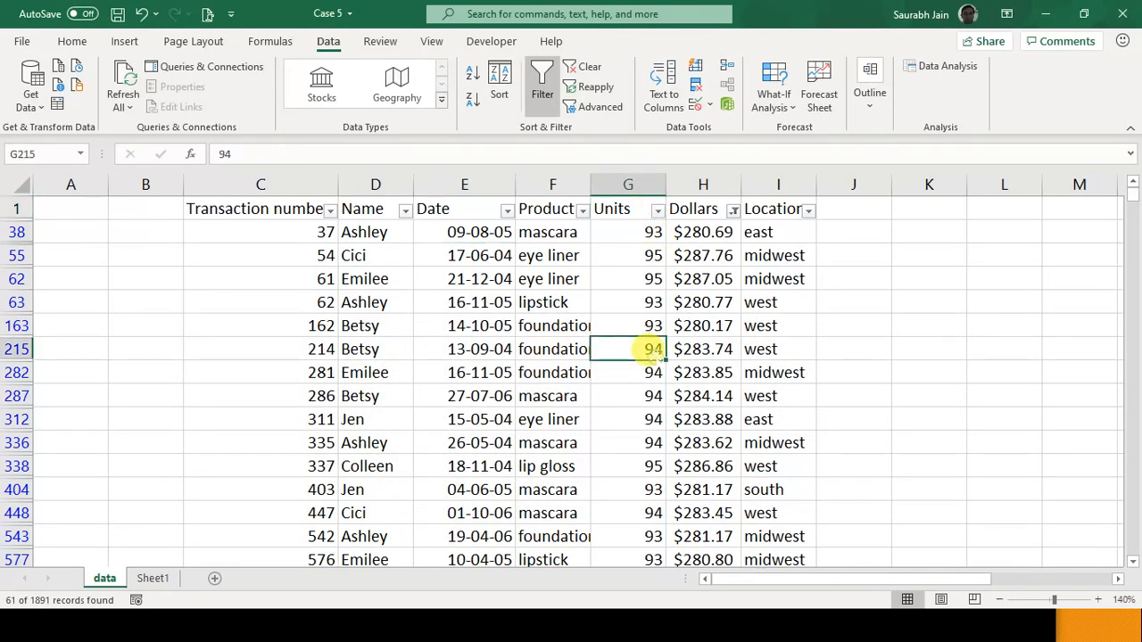
{"action": "key", "text": "Down"}
{"action": "key", "text": "Down"}
{"action": "key", "text": "Down"}
{"action": "key", "text": "Down"}
{"action": "key", "text": "Down"}
{"action": "key", "text": "Down"}
{"action": "key", "text": "Down"}
{"action": "key", "text": "Down"}
{"action": "key", "text": "Down"}
{"action": "key", "text": "Down"}
{"action": "key", "text": "Down"}
{"action": "key", "text": "Down"}
{"action": "key", "text": "Down"}
{"action": "key", "text": "Down"}
{"action": "key", "text": "Down"}
{"action": "key", "text": "Down"}
{"action": "key", "text": "Down"}
{"action": "key", "text": "Down"}
{"action": "key", "text": "Down"}
{"action": "key", "text": "Down"}
{"action": "key", "text": "Down"}
{"action": "key", "text": "Down"}
{"action": "key", "text": "Down"}
{"action": "key", "text": "Down"}
{"action": "key", "text": "Down"}
{"action": "key", "text": "Down"}
{"action": "key", "text": "Down"}
{"action": "key", "text": "Down"}
{"action": "key", "text": "Down"}
{"action": "key", "text": "Down"}
{"action": "key", "text": "Down"}
{"action": "key", "text": "Down"}
{"action": "key", "text": "Down"}
{"action": "key", "text": "Down"}
{"action": "key", "text": "Down"}
{"action": "key", "text": "Down"}
{"action": "key", "text": "Down"}
{"action": "key", "text": "Down"}
{"action": "key", "text": "Down"}
{"action": "key", "text": "Down"}
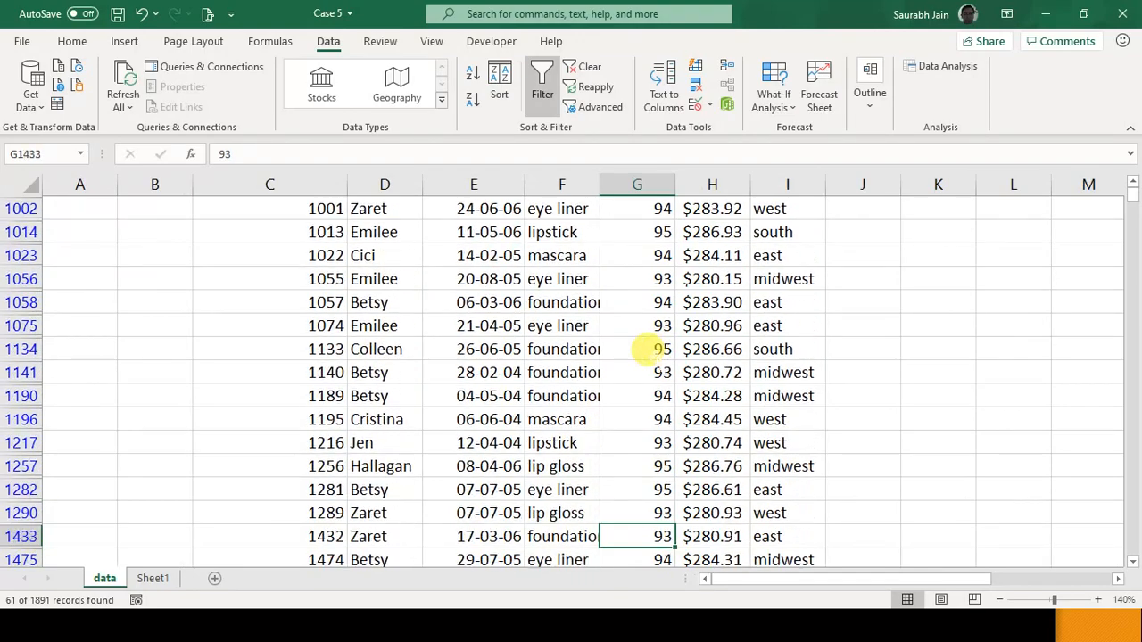
{"action": "key", "text": "Up"}
{"action": "key", "text": "Up"}
{"action": "key", "text": "Up"}
{"action": "key", "text": "Up"}
{"action": "key", "text": "Up"}
{"action": "key", "text": "Up"}
{"action": "key", "text": "Up"}
{"action": "key", "text": "Up"}
{"action": "key", "text": "Up"}
{"action": "key", "text": "Up"}
{"action": "key", "text": "Up"}
{"action": "key", "text": "Up"}
{"action": "key", "text": "Up"}
{"action": "key", "text": "Up"}
{"action": "key", "text": "Up"}
{"action": "key", "text": "Up"}
{"action": "key", "text": "Up"}
{"action": "key", "text": "Up"}
{"action": "key", "text": "Up"}
{"action": "key", "text": "Up"}
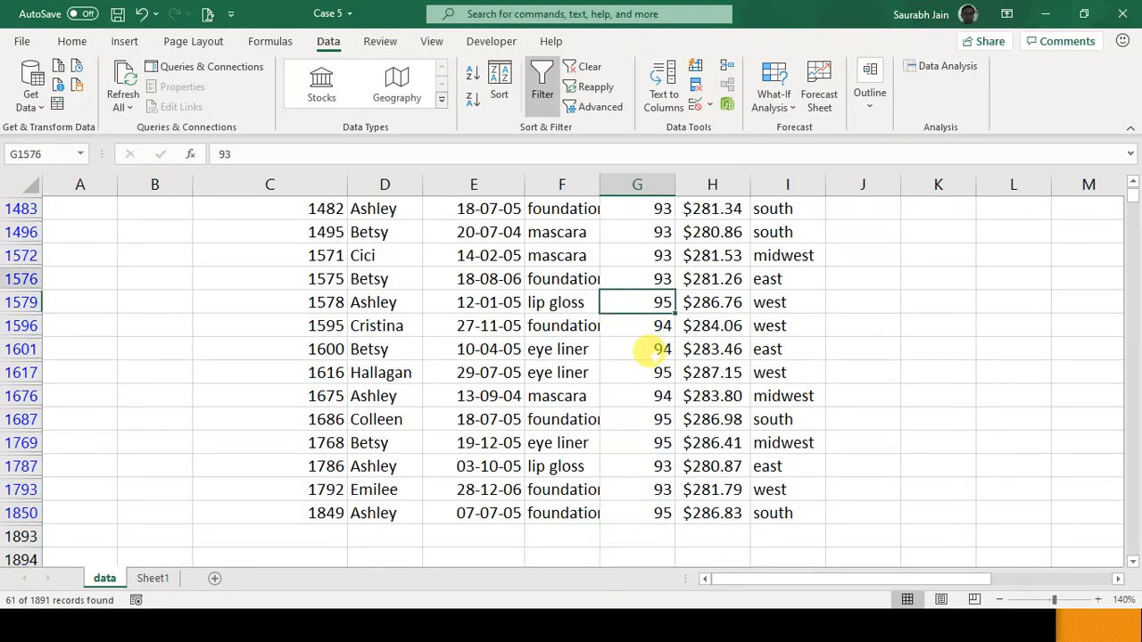
{"action": "key", "text": "Up"}
{"action": "key", "text": "Up"}
{"action": "key", "text": "Up"}
{"action": "key", "text": "Up"}
{"action": "key", "text": "Up"}
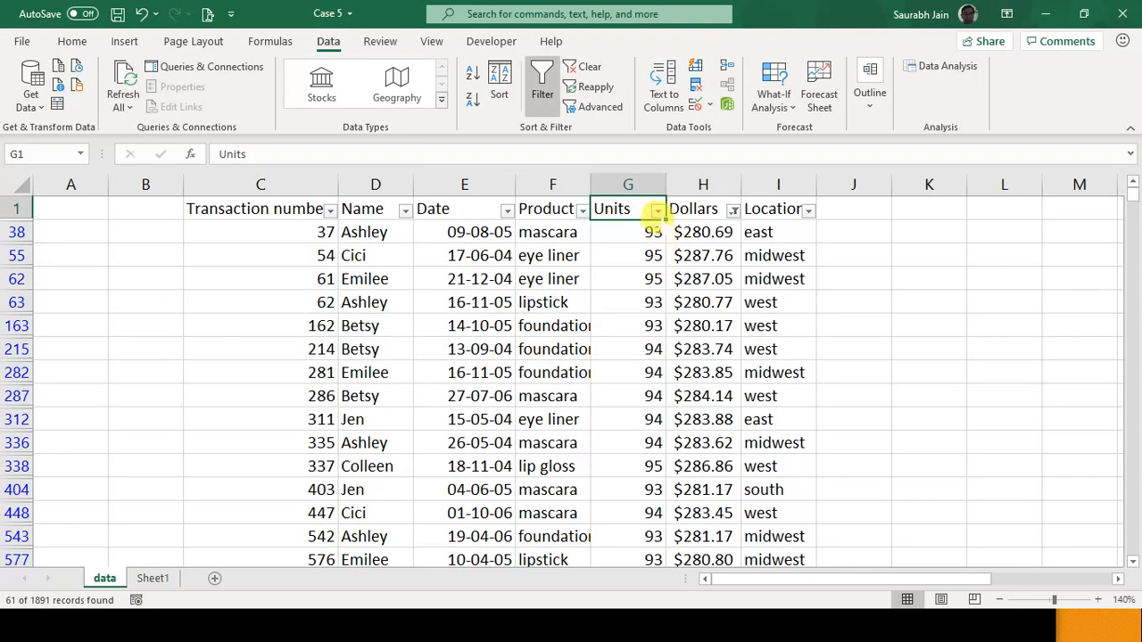
Step: Filter the Units column to values greater than 90, keeping the existing Dollars filter
{"action": "left_click", "coordinate": [658, 210]}
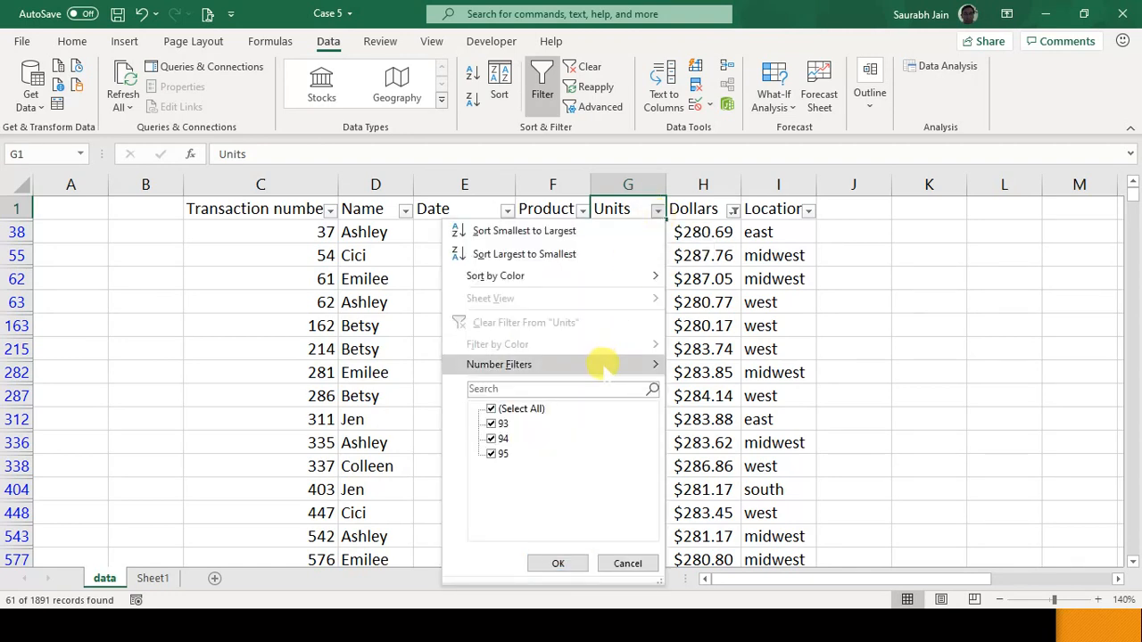
{"action": "mouse_move", "coordinate": [604, 365]}
{"action": "left_click", "coordinate": [743, 399]}
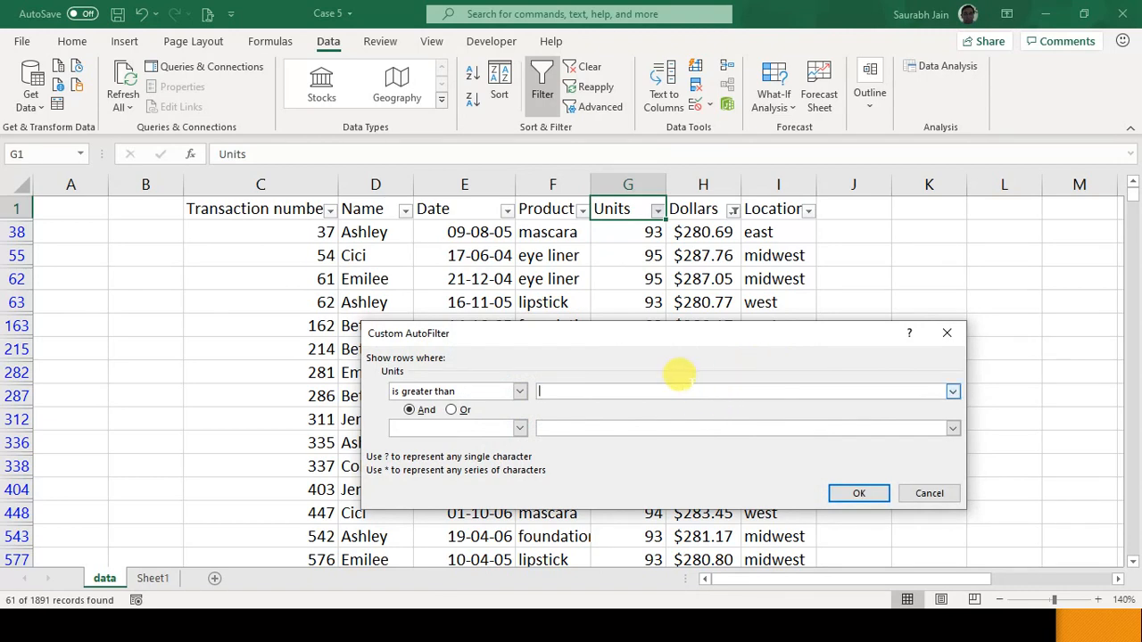
{"action": "type", "text": "90"}
{"action": "left_click", "coordinate": [858, 494]}
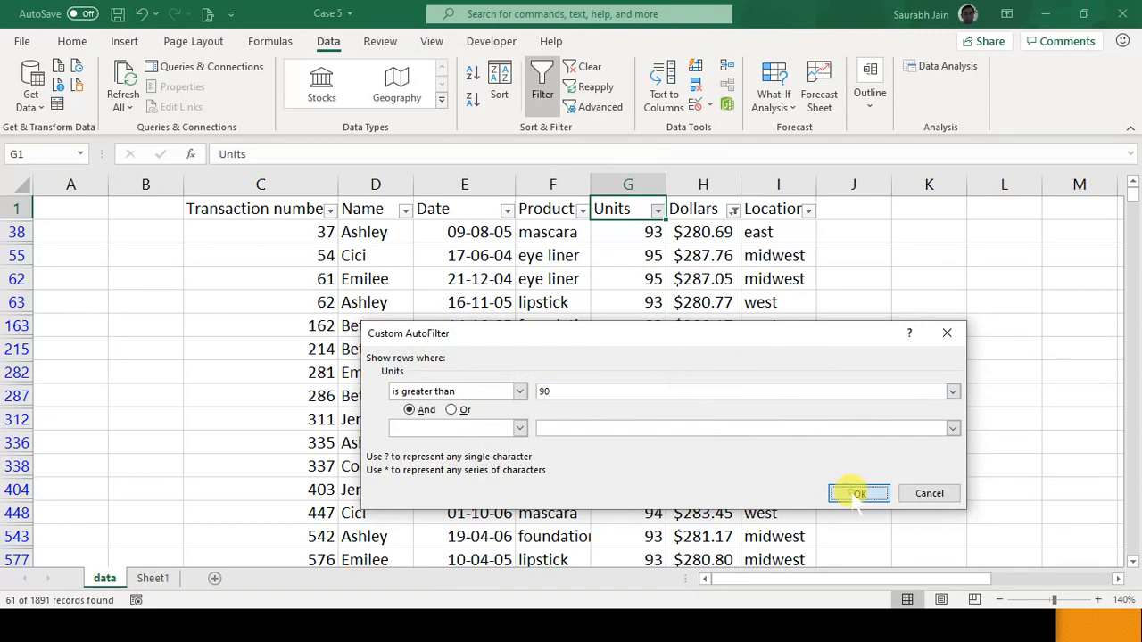
{"action": "left_click", "coordinate": [695, 396]}
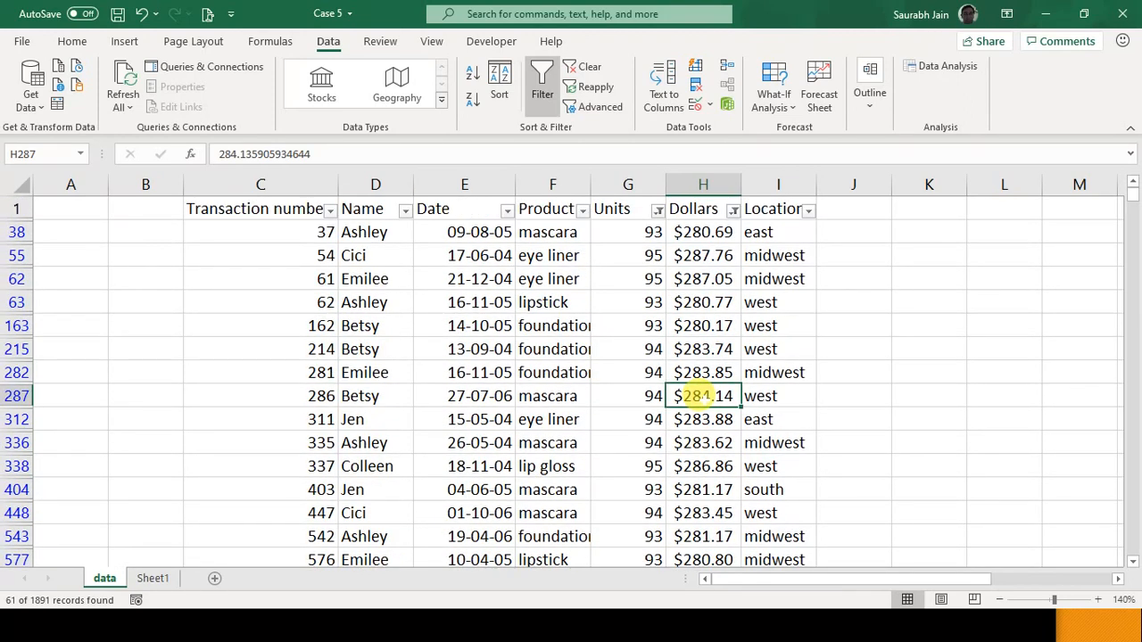
Step: Switch to the PowerPoint slideshow, advance past the Q5 slide and return to the Excel workbook
{"action": "left_click", "coordinate": [525, 624]}
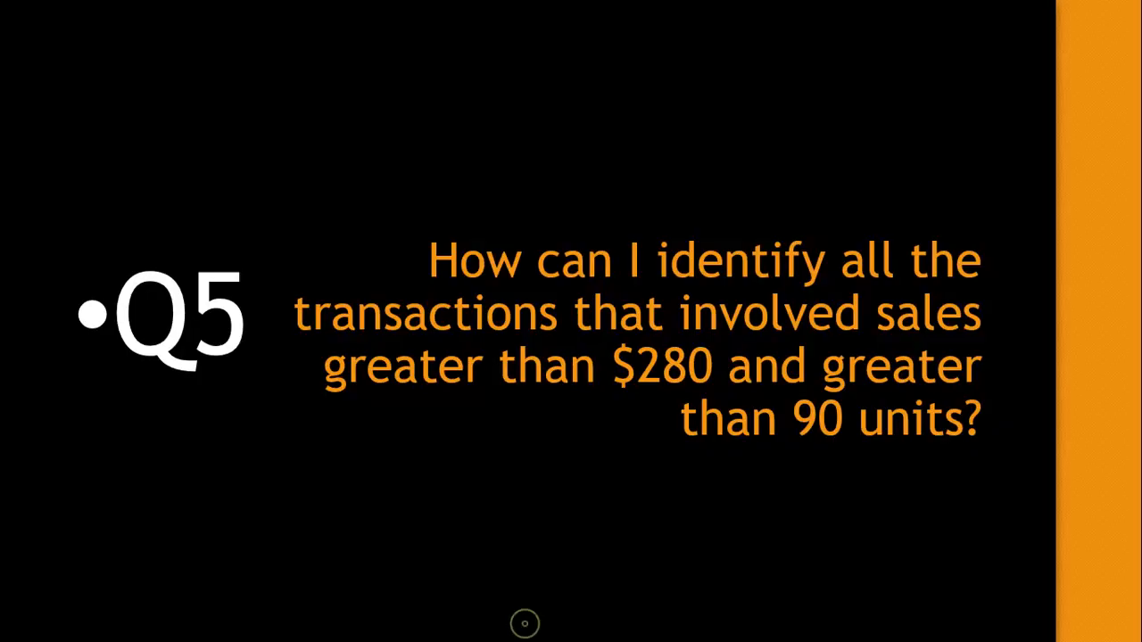
{"action": "key", "text": "Right"}
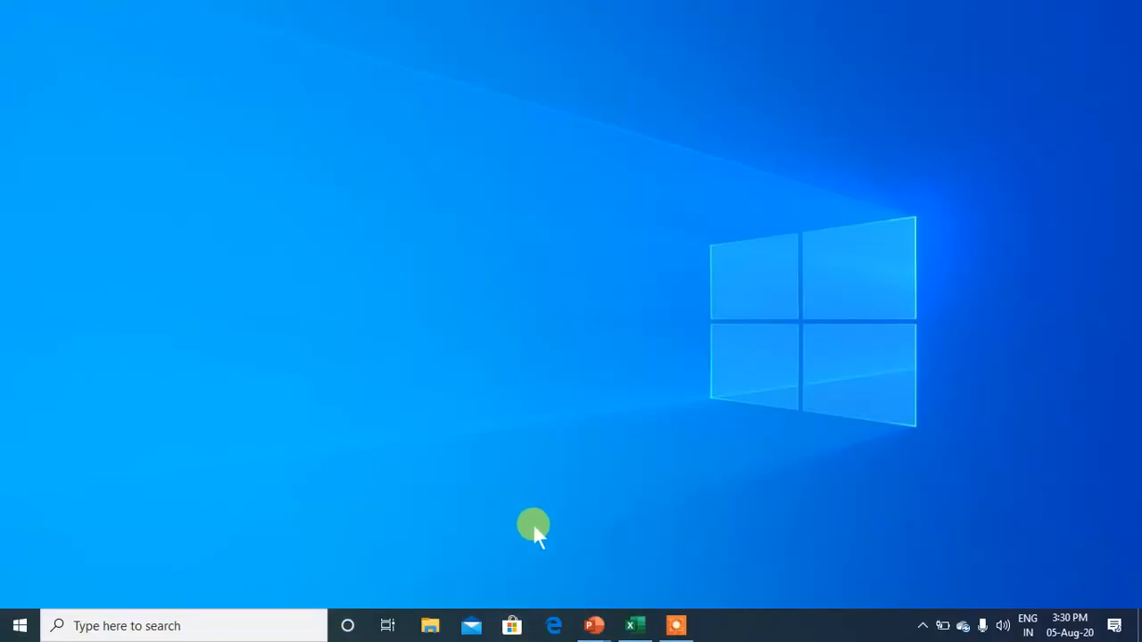
{"action": "left_click", "coordinate": [636, 625]}
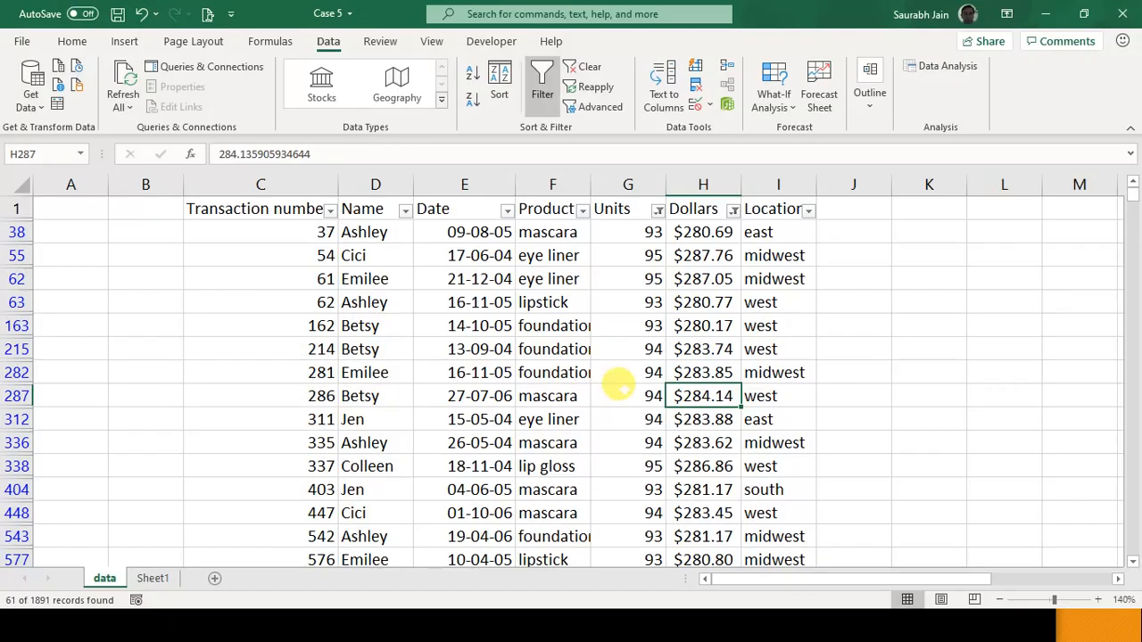
Step: Remove the Units and Dollars filters by switching the table's Filter off and on again
{"action": "left_click", "coordinate": [479, 348]}
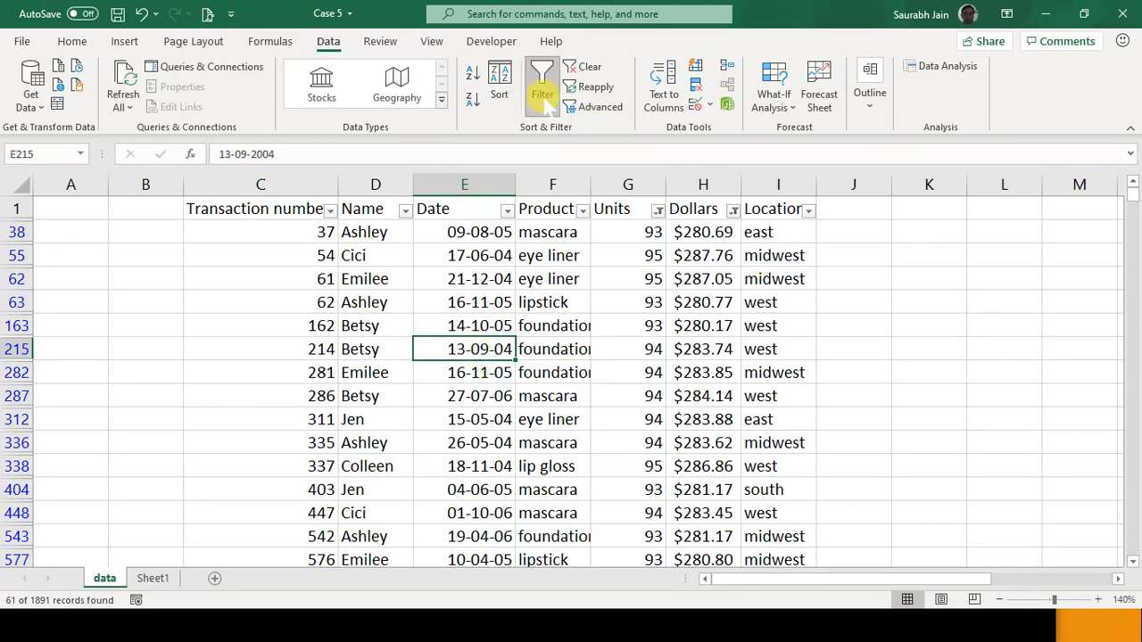
{"action": "left_click", "coordinate": [543, 96]}
{"action": "left_click", "coordinate": [544, 101]}
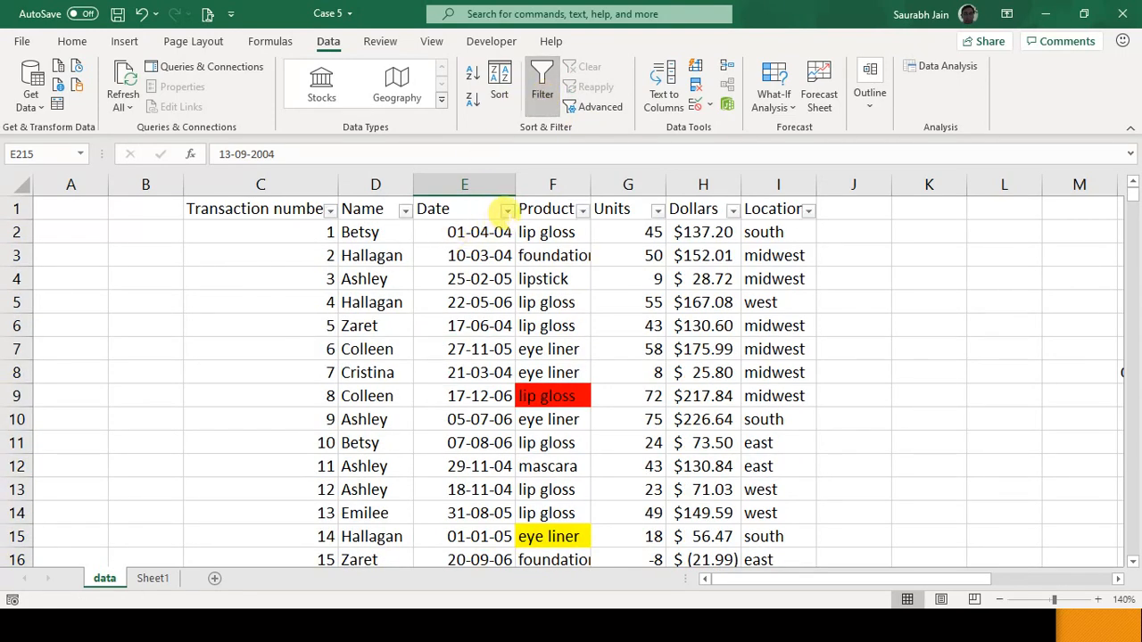
Step: Filter the Date column to show only transactions from 2005 and 2006
{"action": "left_click", "coordinate": [506, 210]}
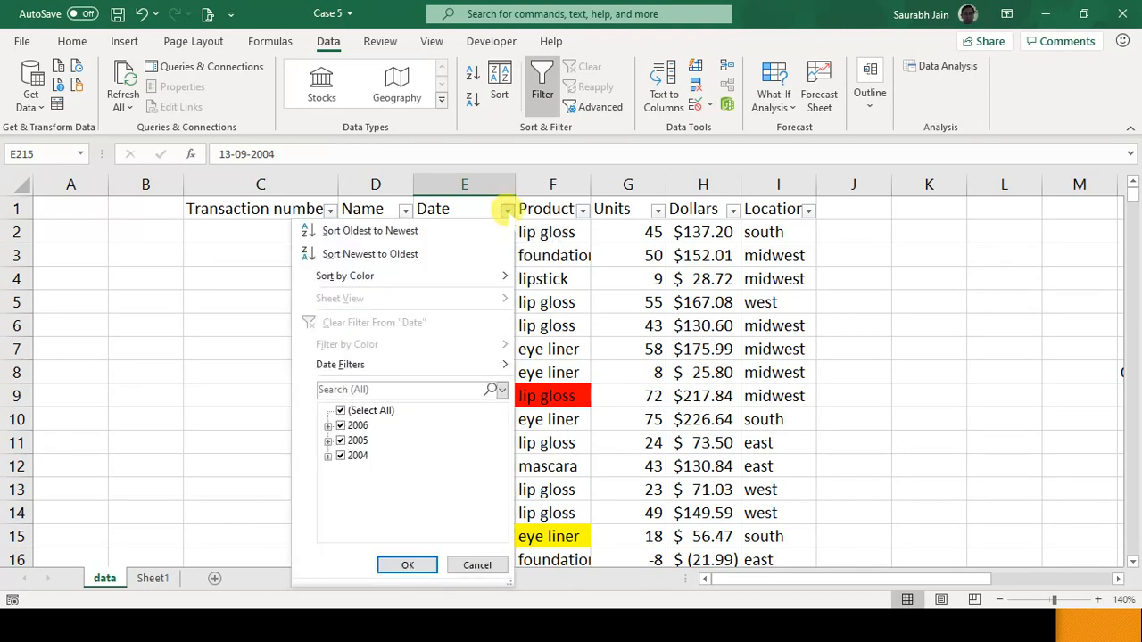
{"action": "left_click", "coordinate": [370, 409]}
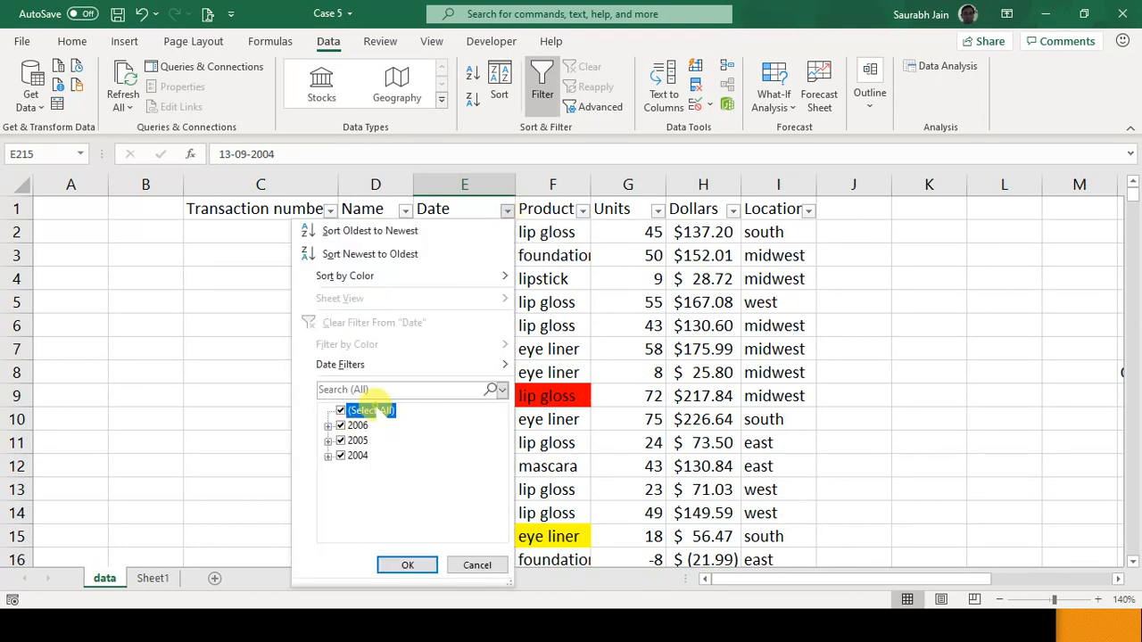
{"action": "left_click", "coordinate": [370, 409]}
{"action": "left_click", "coordinate": [340, 425]}
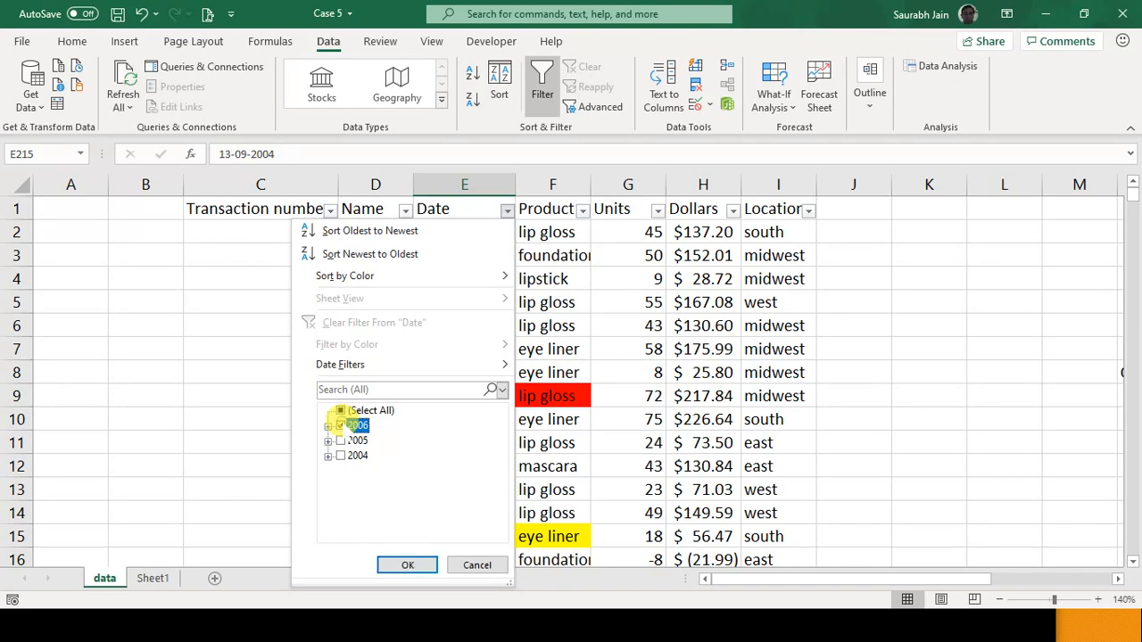
{"action": "left_click", "coordinate": [340, 440]}
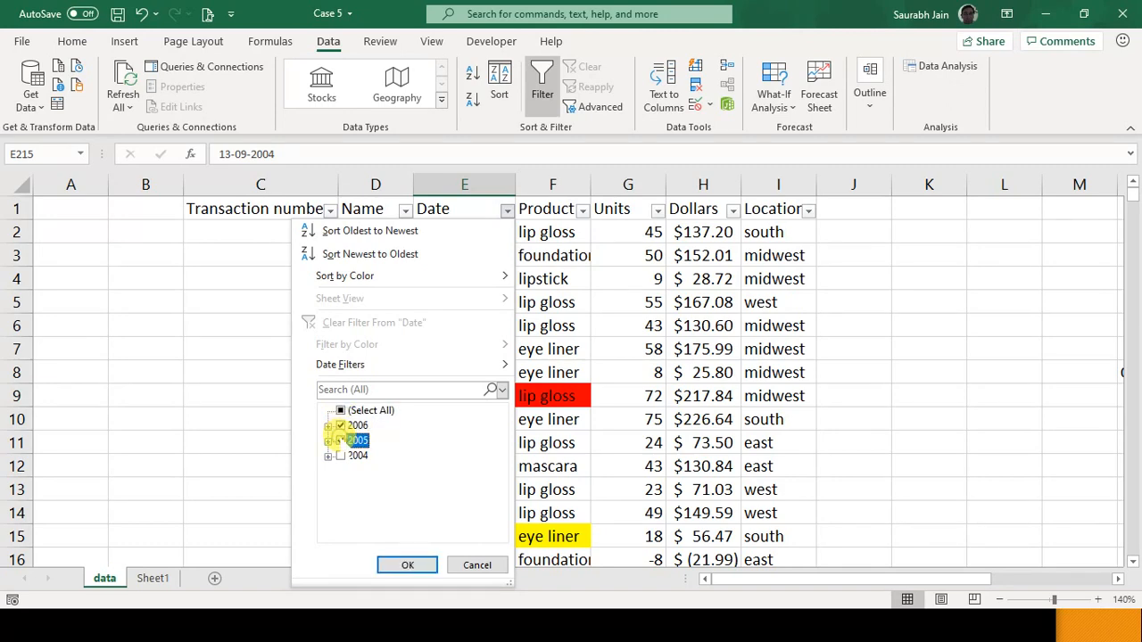
{"action": "left_click", "coordinate": [407, 564]}
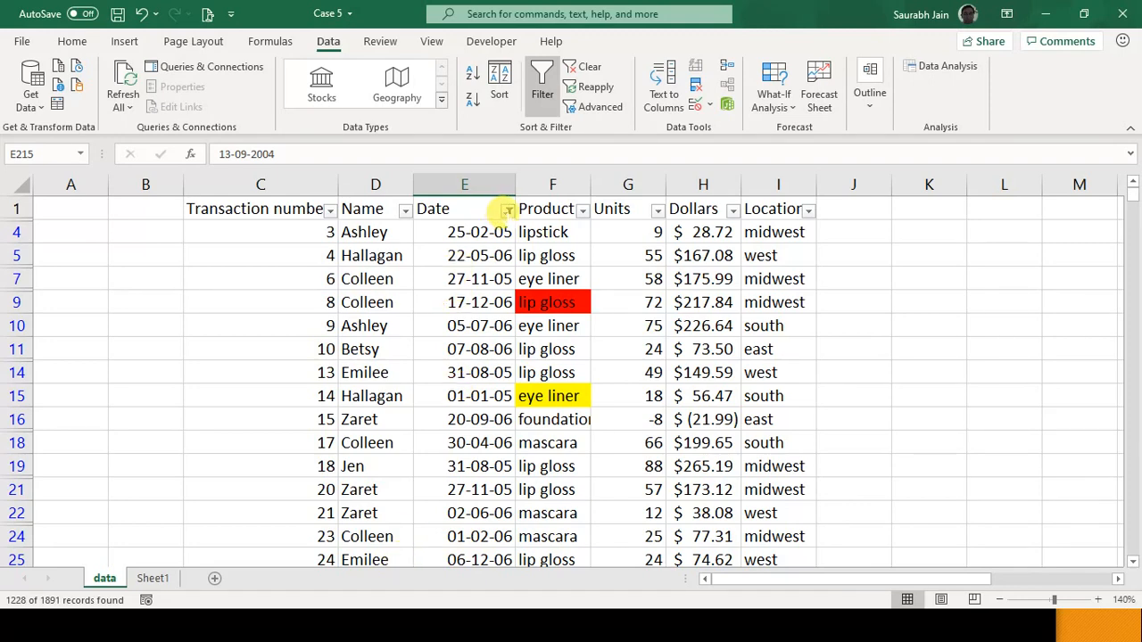
{"action": "left_click", "coordinate": [506, 210]}
{"action": "mouse_move", "coordinate": [410, 364]}
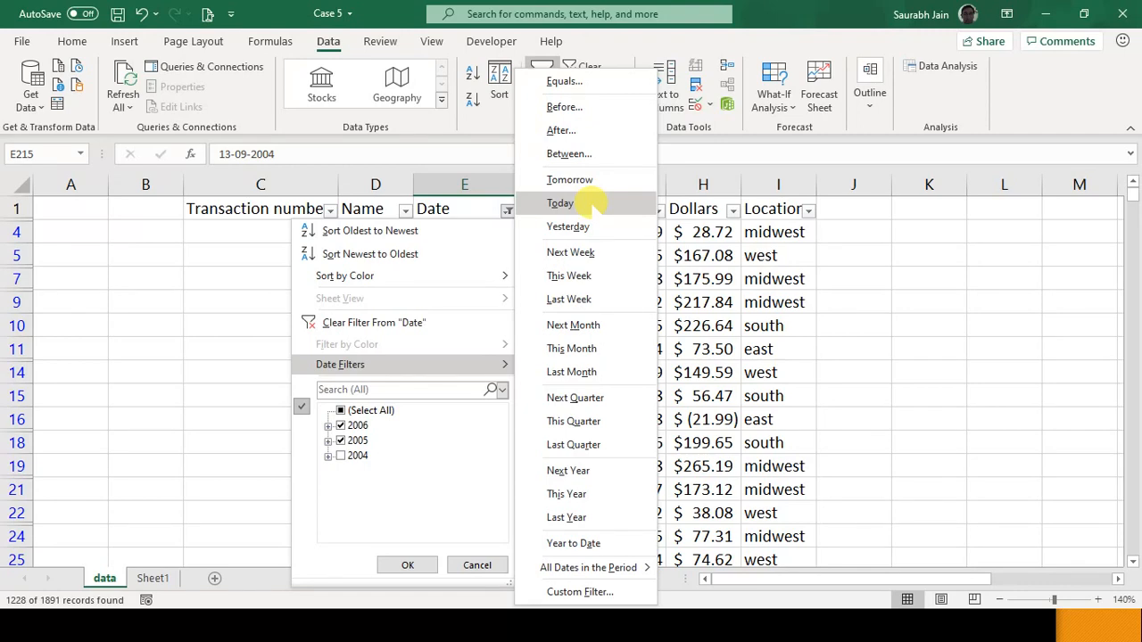
{"action": "left_click", "coordinate": [593, 153]}
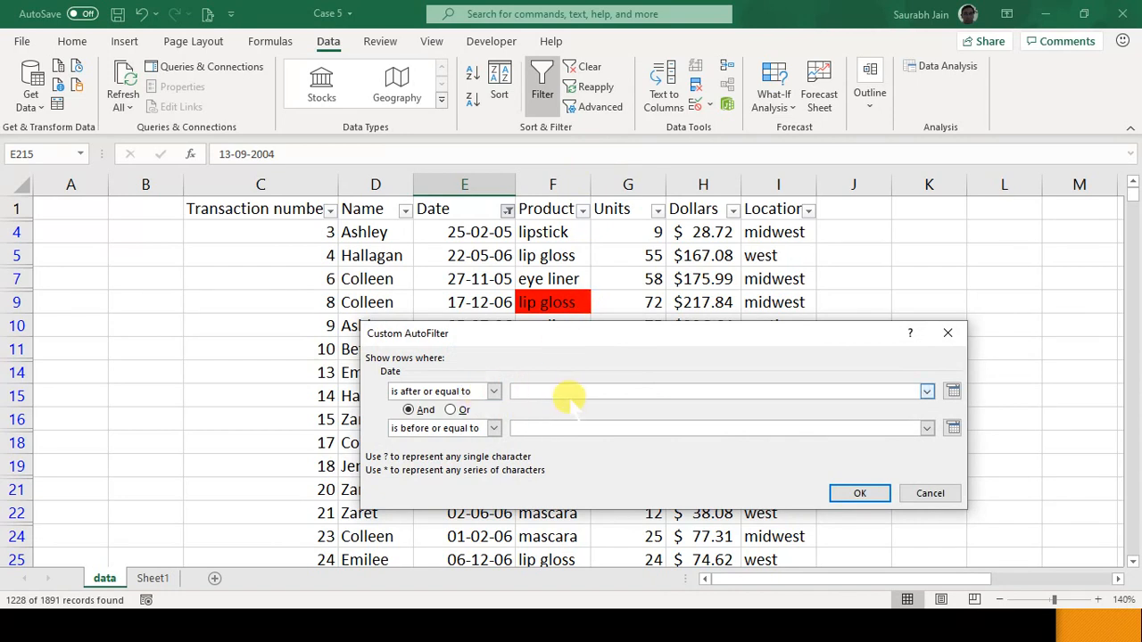
{"action": "left_click", "coordinate": [952, 390]}
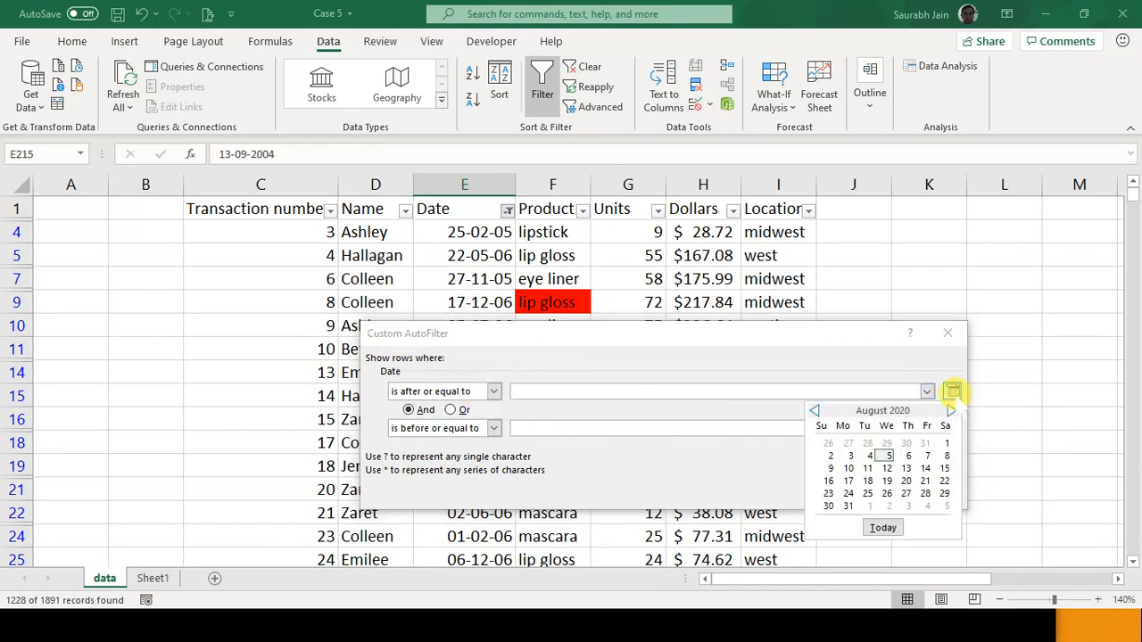
{"action": "left_click", "coordinate": [881, 369]}
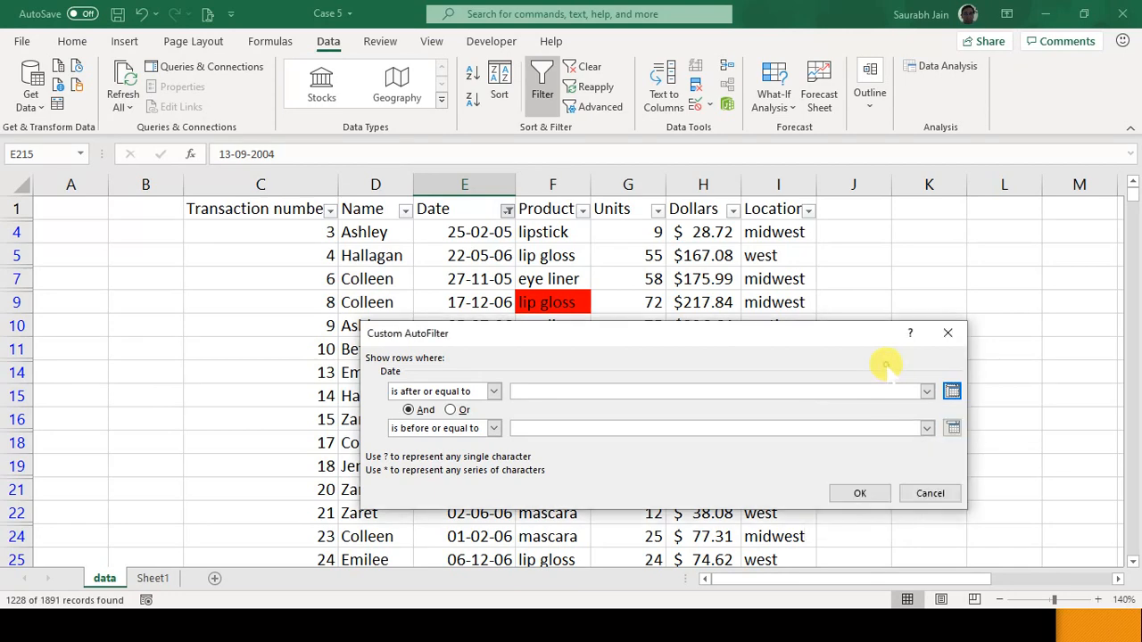
{"action": "left_click", "coordinate": [947, 332]}
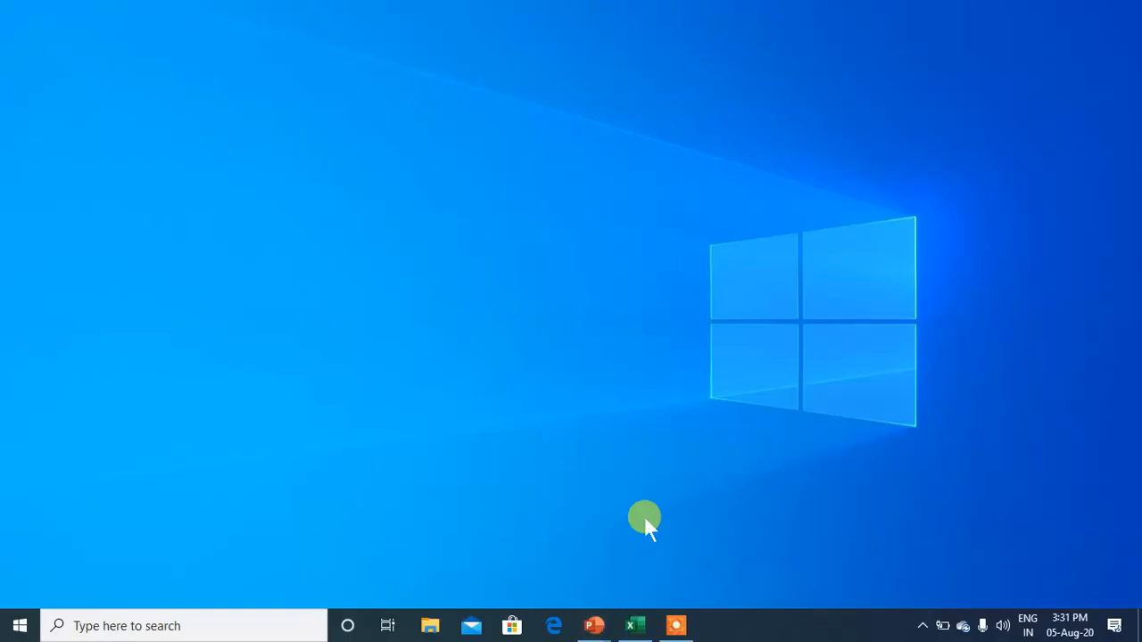
Step: Return to the Excel workbook and clear the Date filter by switching Filter off and back on
{"action": "left_click", "coordinate": [636, 622]}
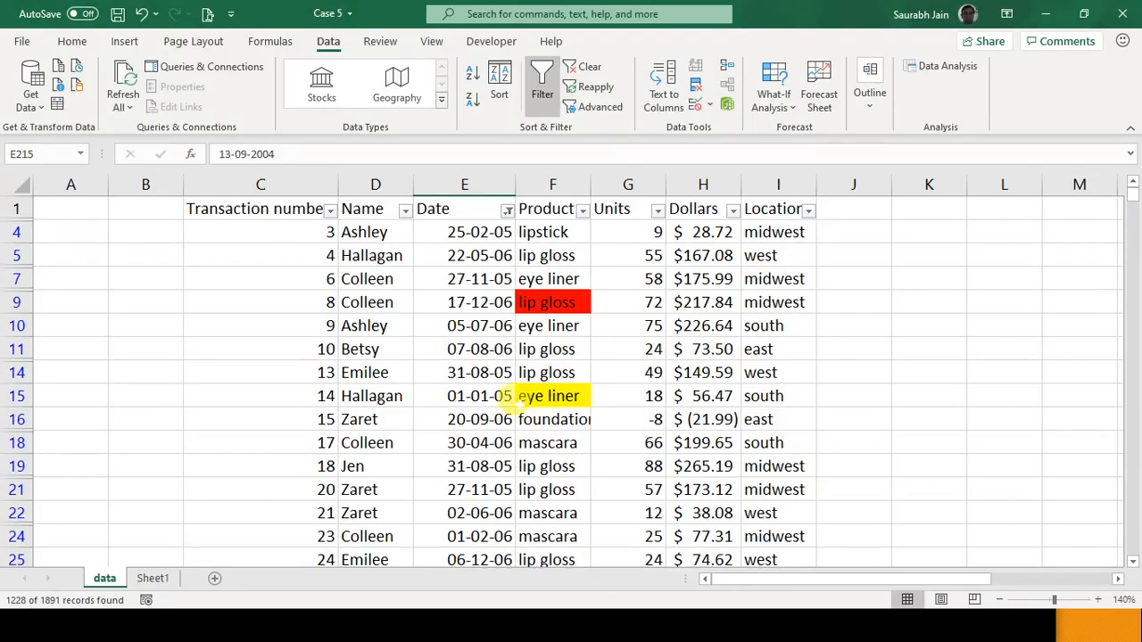
{"action": "left_click", "coordinate": [543, 100]}
{"action": "left_click", "coordinate": [543, 100]}
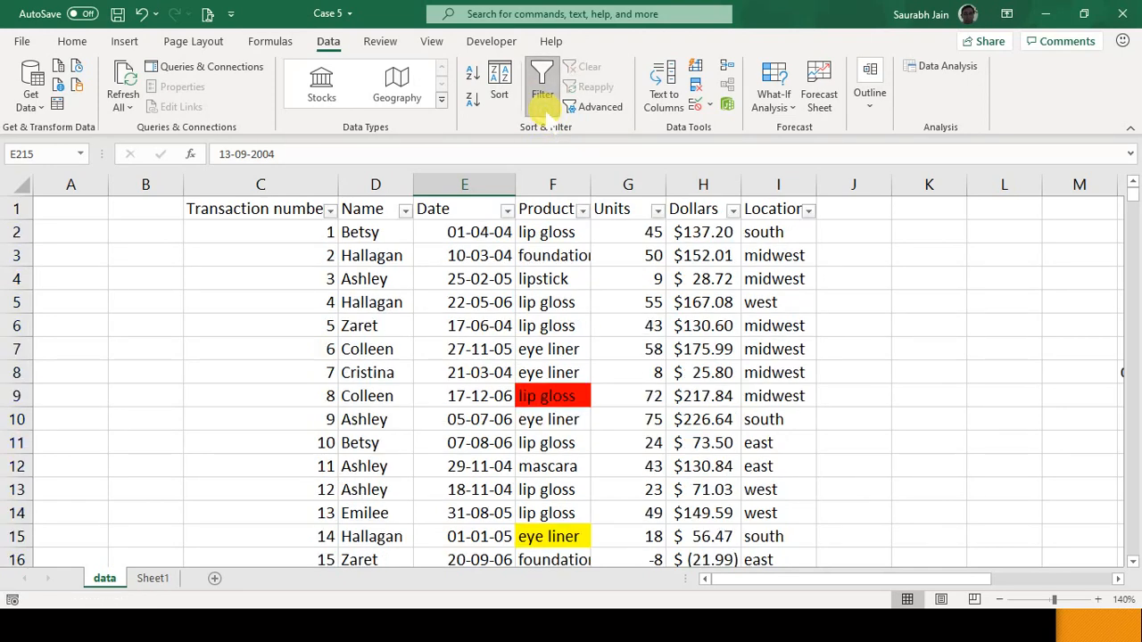
Step: In the Date column's filter list, expand 2006 and leave only January, February and March selected for that year
{"action": "left_click", "coordinate": [505, 211]}
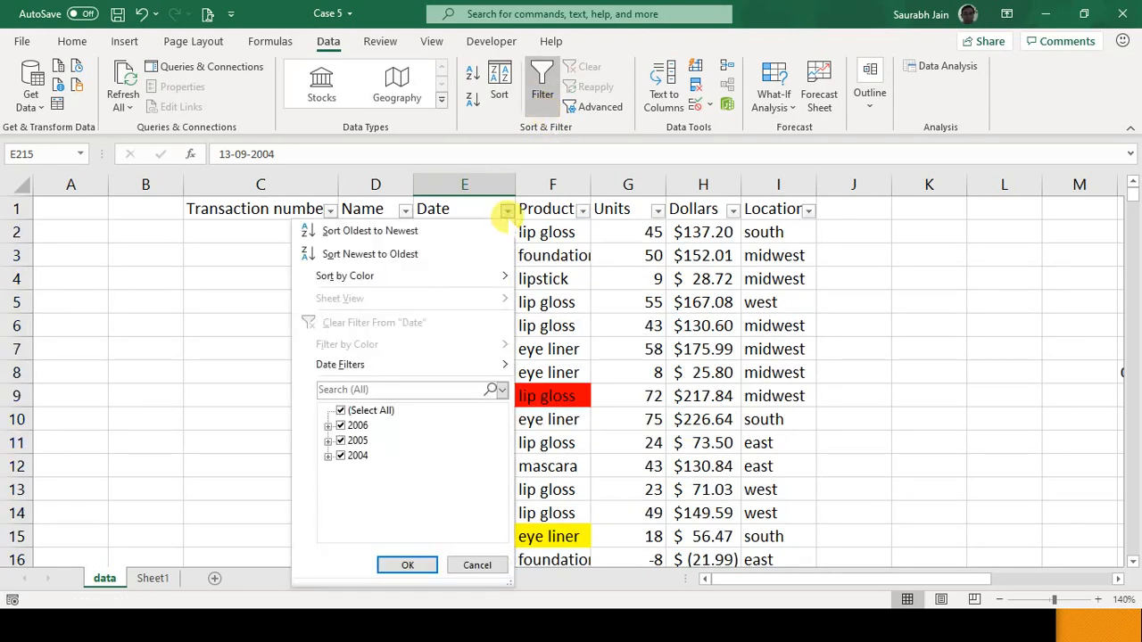
{"action": "left_click", "coordinate": [416, 362]}
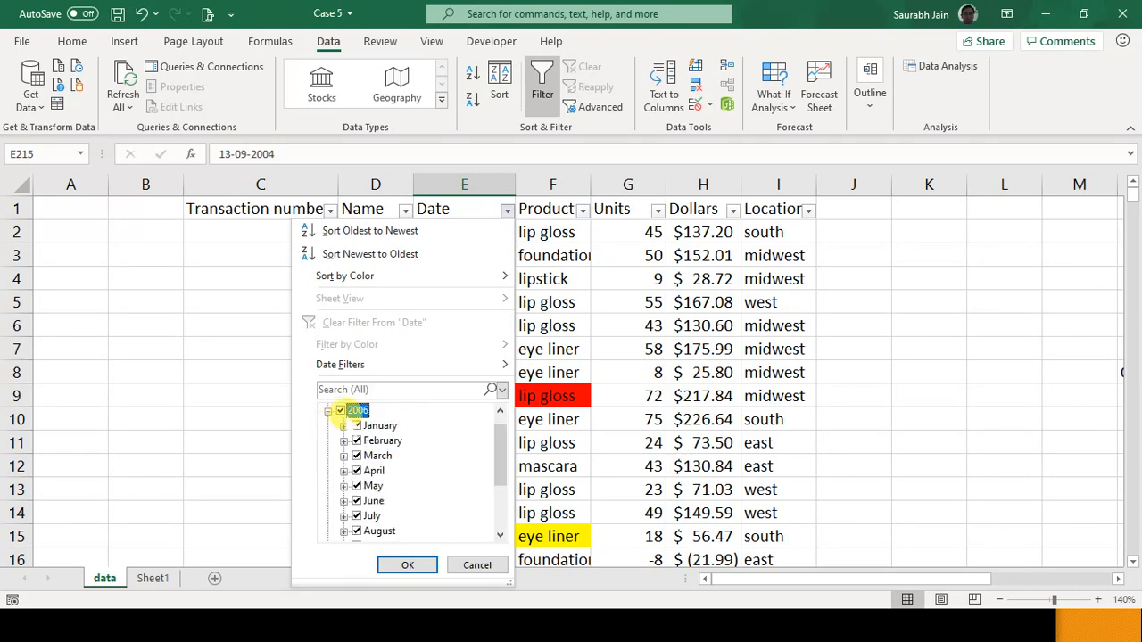
{"action": "left_click", "coordinate": [340, 410]}
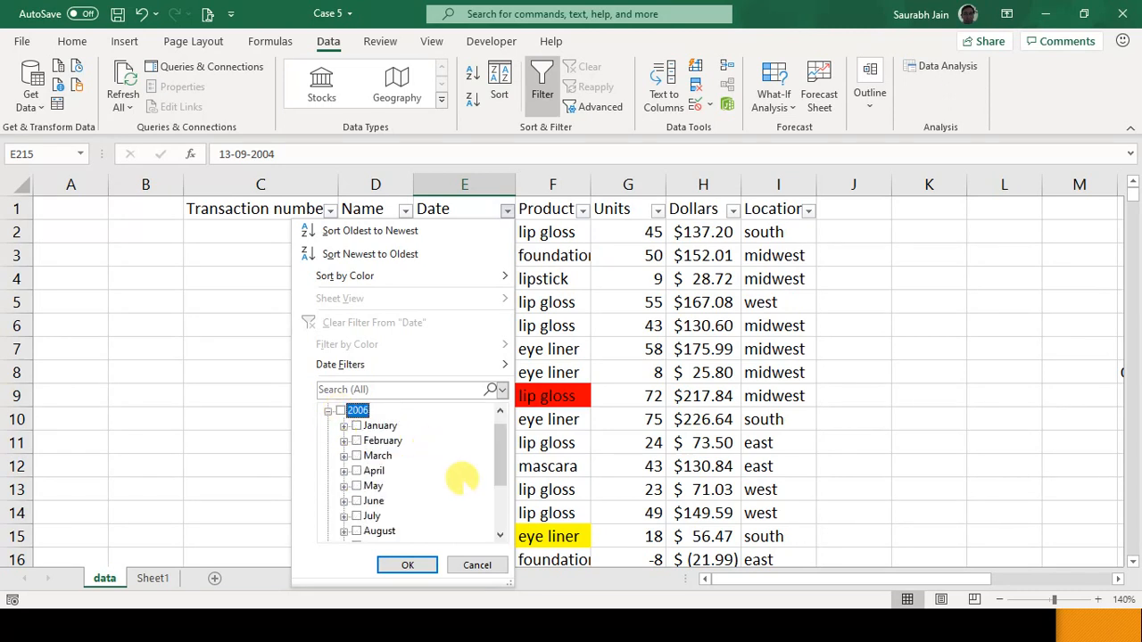
{"action": "left_click", "coordinate": [497, 533]}
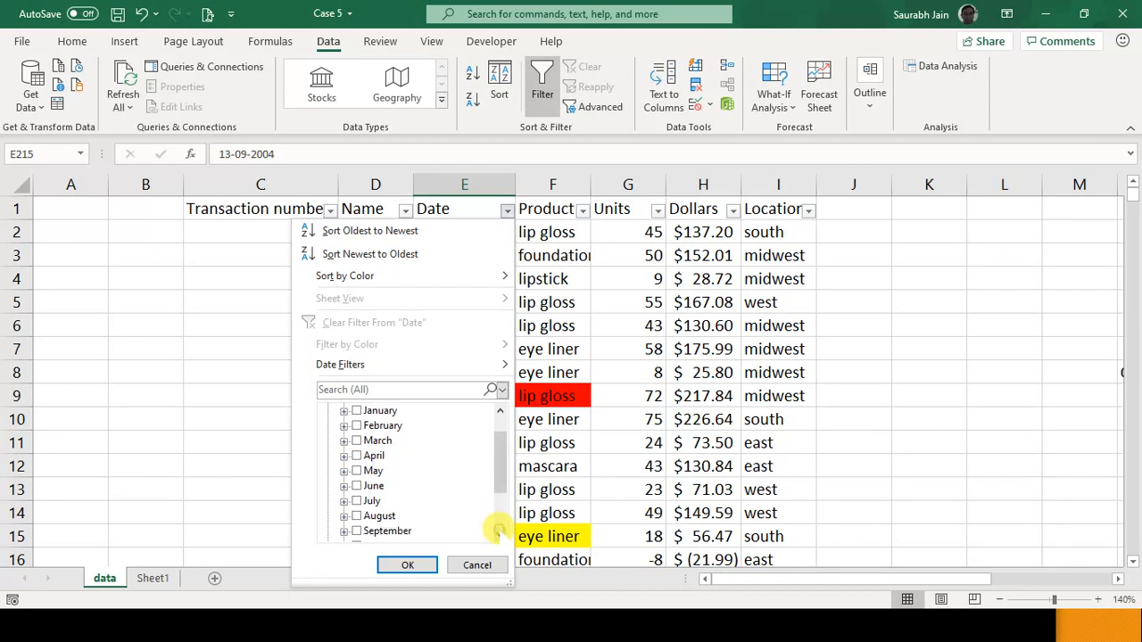
{"action": "left_click", "coordinate": [498, 534]}
{"action": "left_click", "coordinate": [498, 533]}
{"action": "left_click", "coordinate": [498, 533]}
{"action": "left_click", "coordinate": [498, 533]}
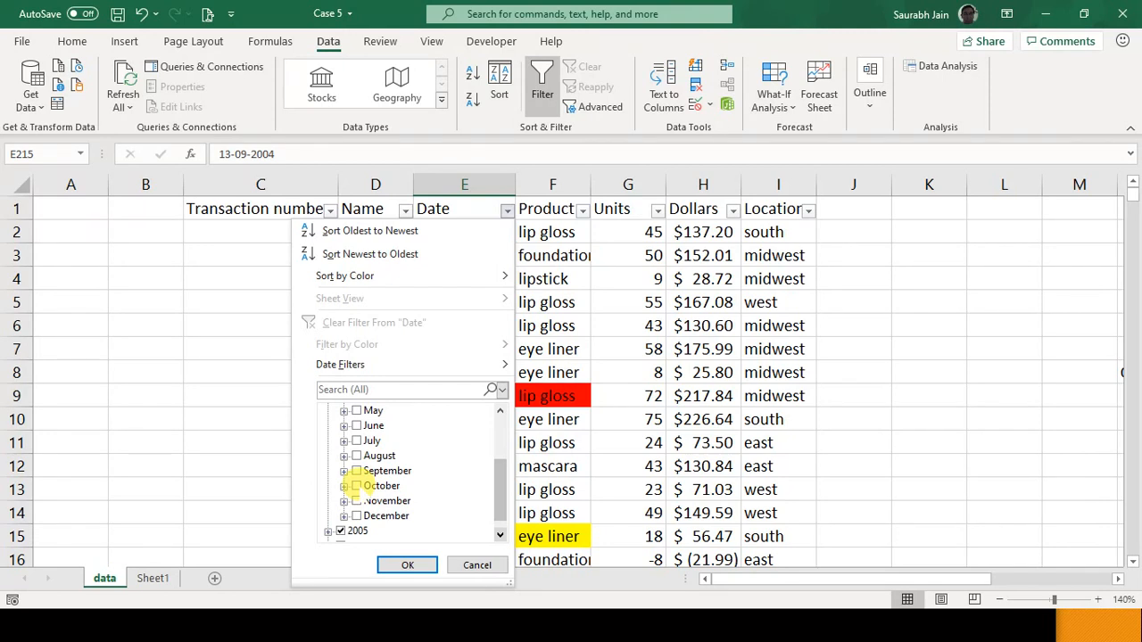
{"action": "scroll", "coordinate": [433, 477], "scroll_direction": "up", "scroll_amount": 2}
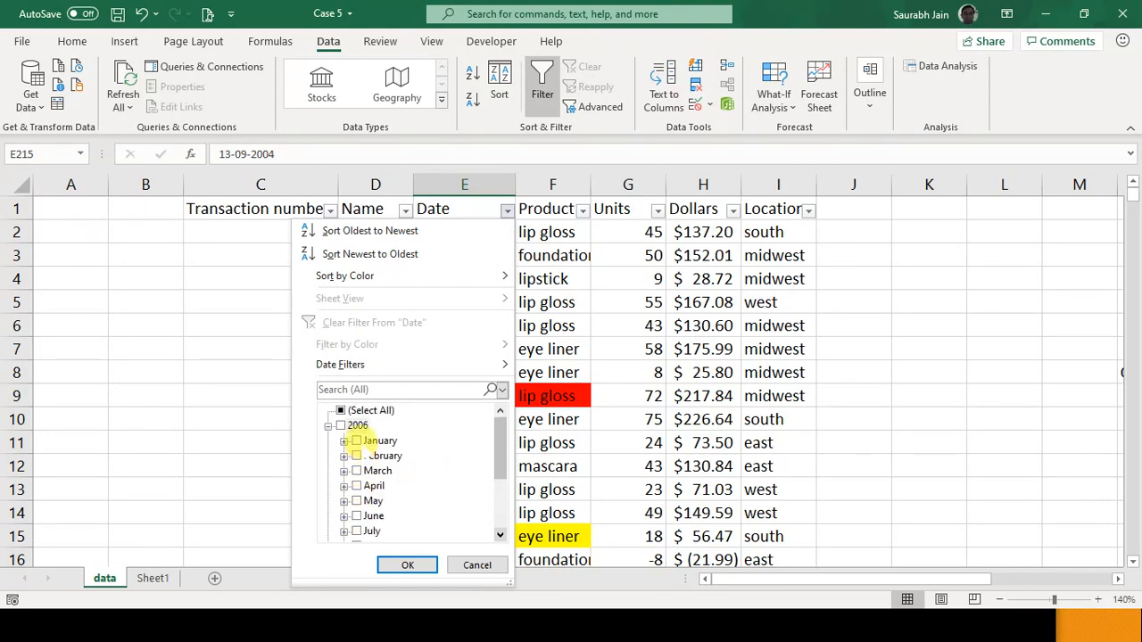
{"action": "left_click", "coordinate": [356, 441]}
{"action": "left_click", "coordinate": [356, 455]}
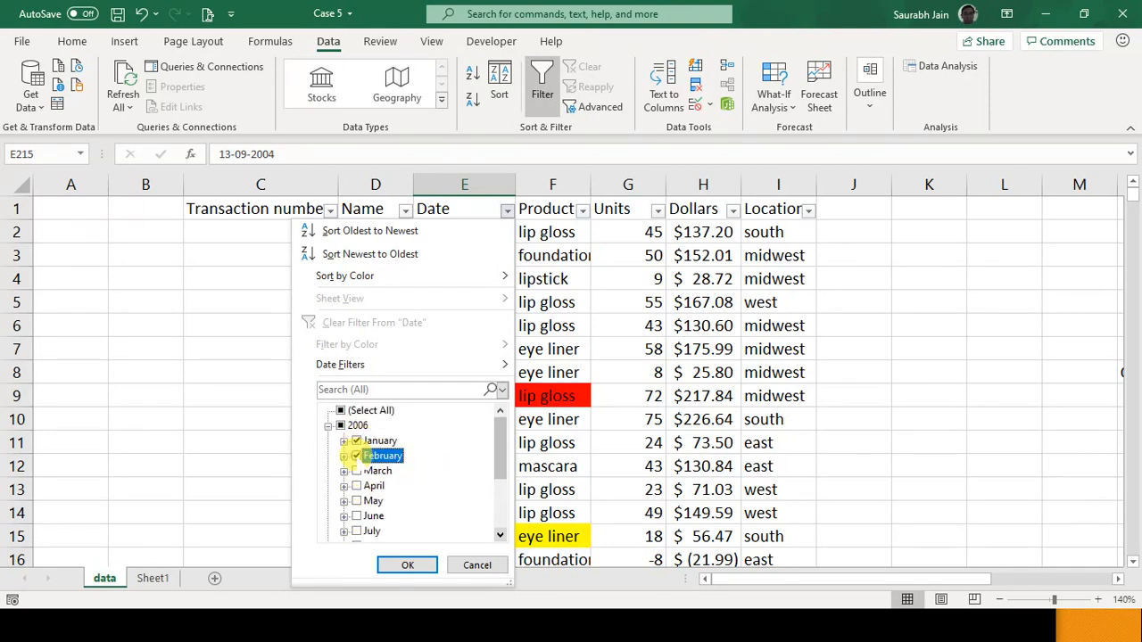
{"action": "left_click", "coordinate": [356, 471]}
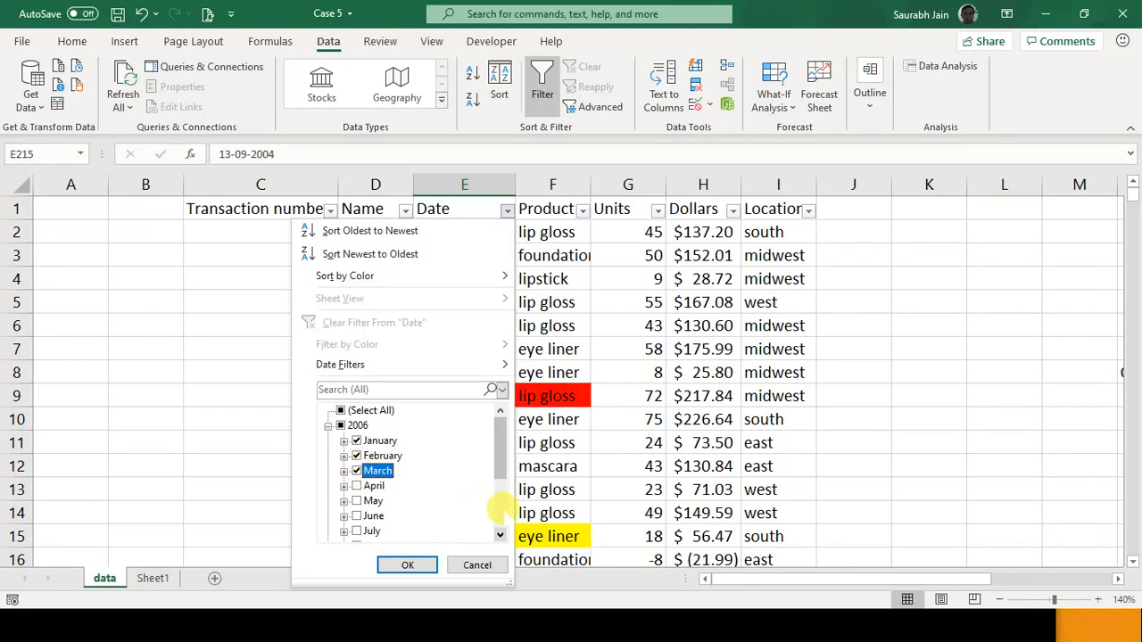
Step: Deselect 2005 in the Date column's filter list and expand it to show its months
{"action": "left_click", "coordinate": [499, 535]}
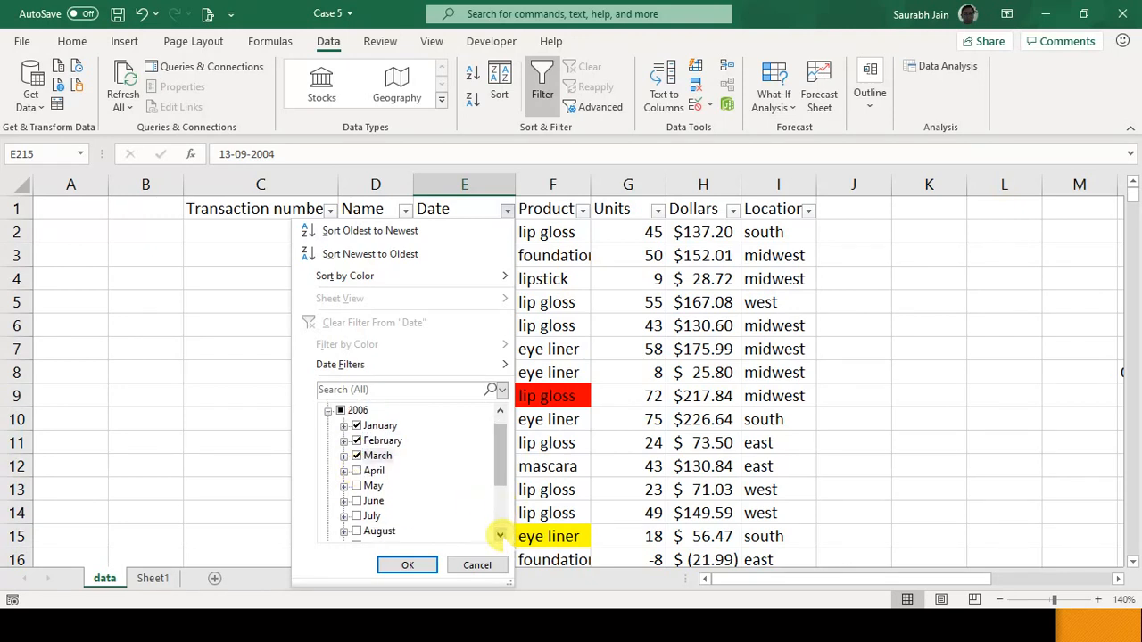
{"action": "left_click", "coordinate": [499, 535]}
{"action": "left_click", "coordinate": [499, 535]}
{"action": "left_click", "coordinate": [500, 535]}
{"action": "left_click", "coordinate": [500, 535]}
{"action": "left_click", "coordinate": [500, 535]}
{"action": "left_click", "coordinate": [499, 535]}
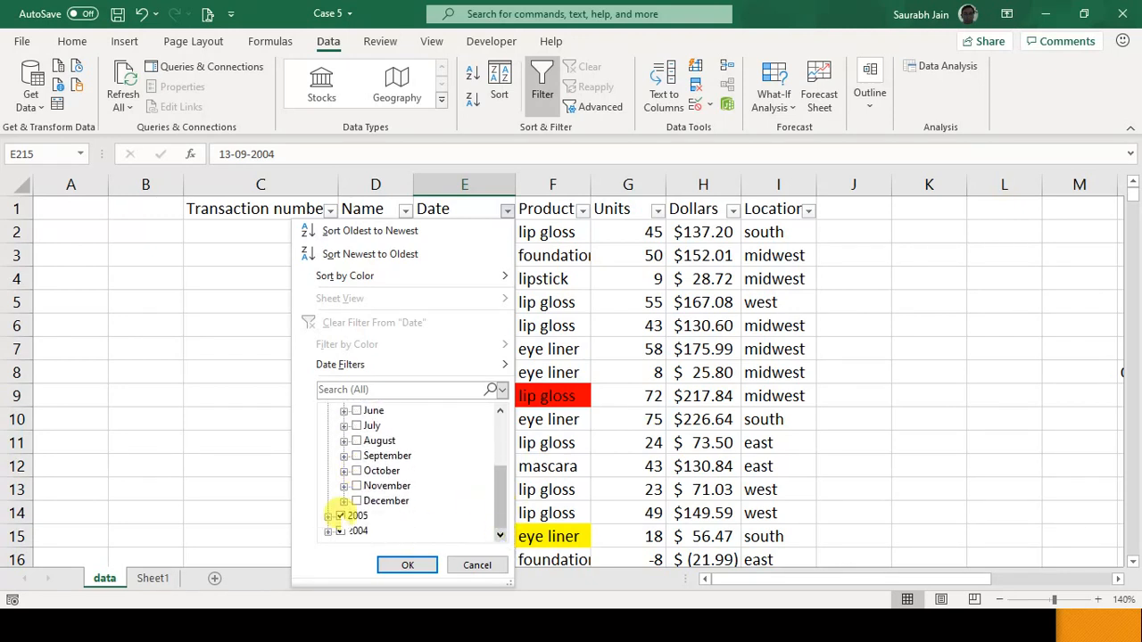
{"action": "left_click", "coordinate": [340, 516]}
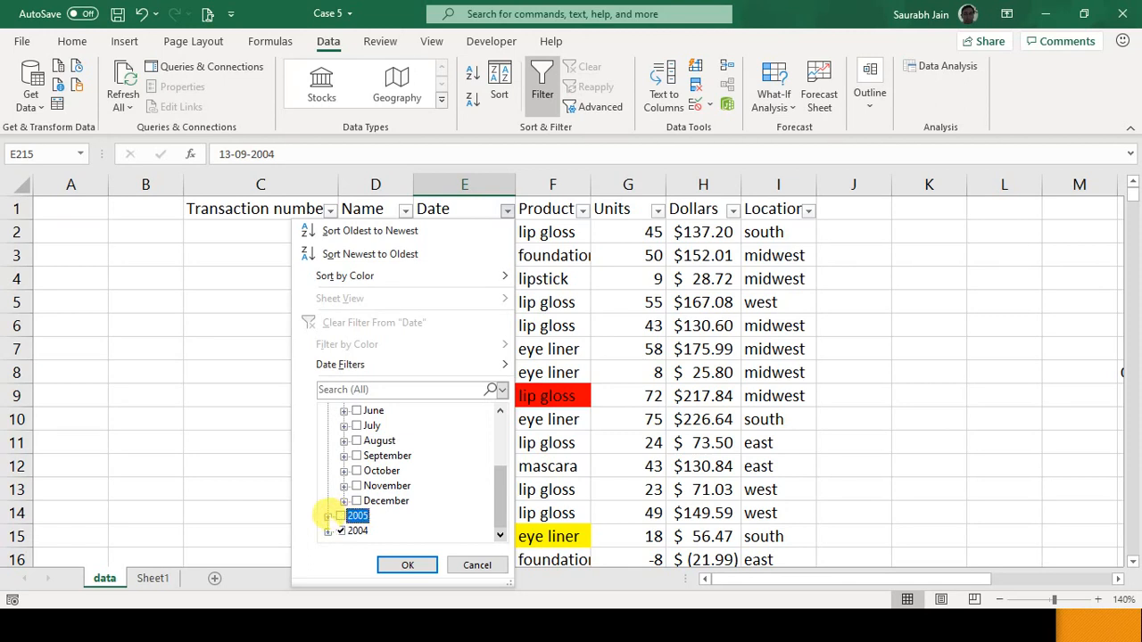
{"action": "left_click", "coordinate": [328, 516]}
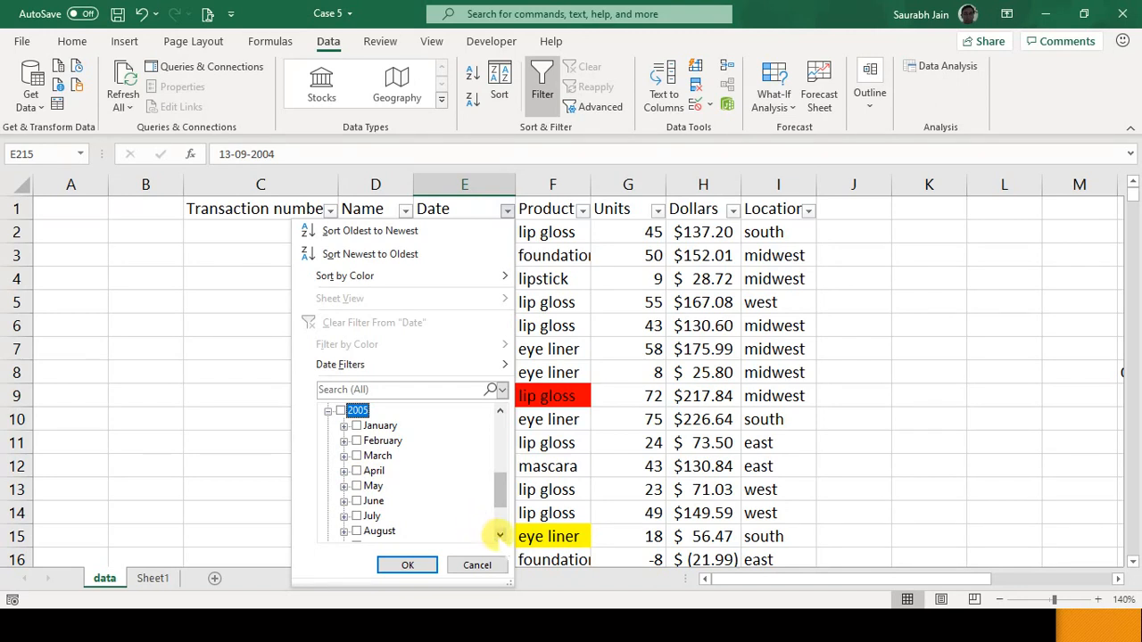
Step: Select October, November and December under 2005 and apply the Date filter
{"action": "left_click", "coordinate": [499, 535]}
{"action": "left_click", "coordinate": [499, 535]}
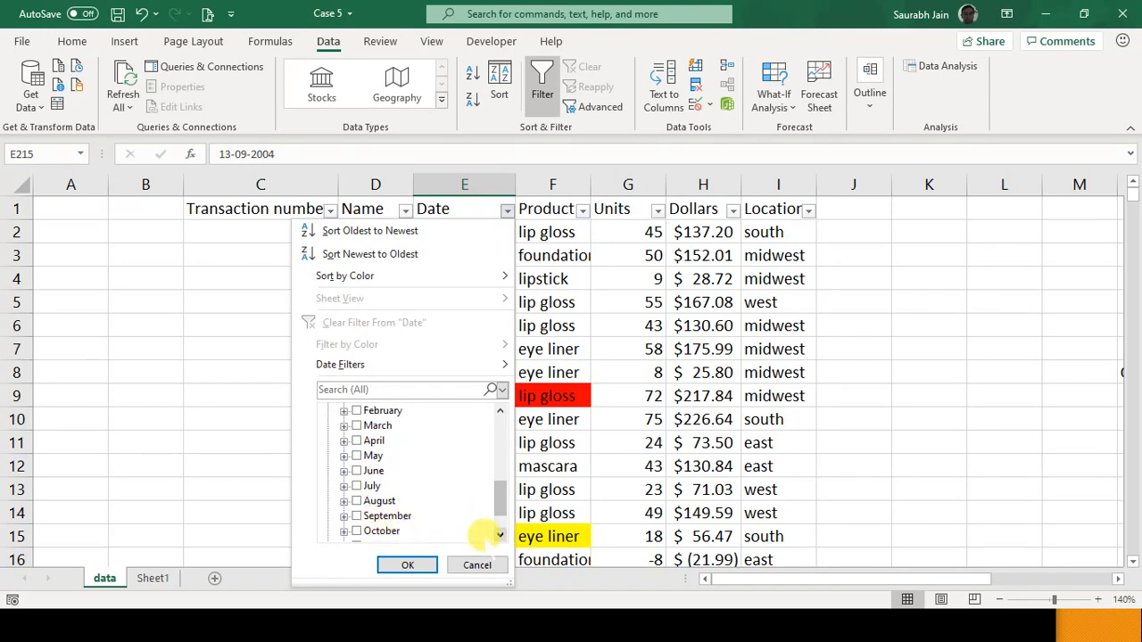
{"action": "left_click", "coordinate": [499, 536]}
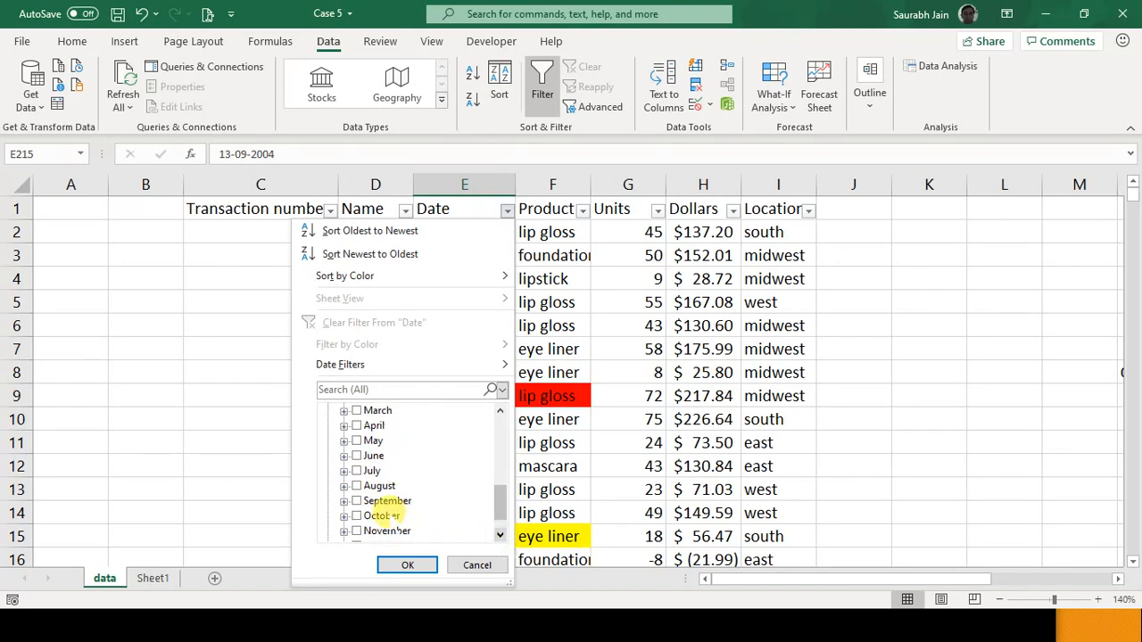
{"action": "left_click", "coordinate": [379, 516]}
{"action": "left_click", "coordinate": [369, 531]}
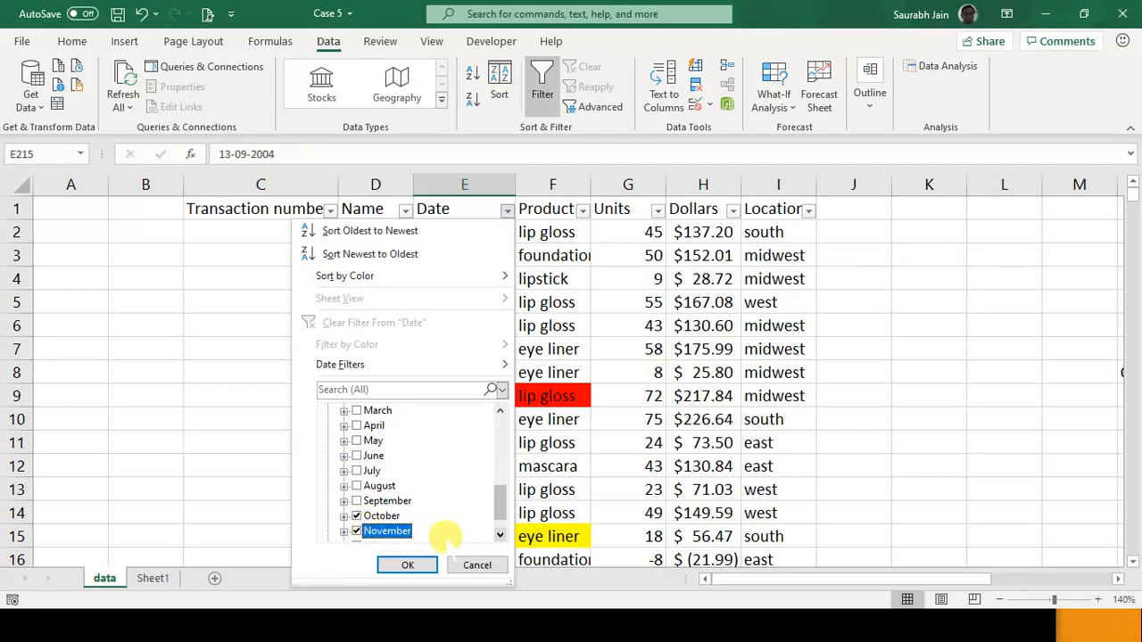
{"action": "left_click", "coordinate": [499, 535]}
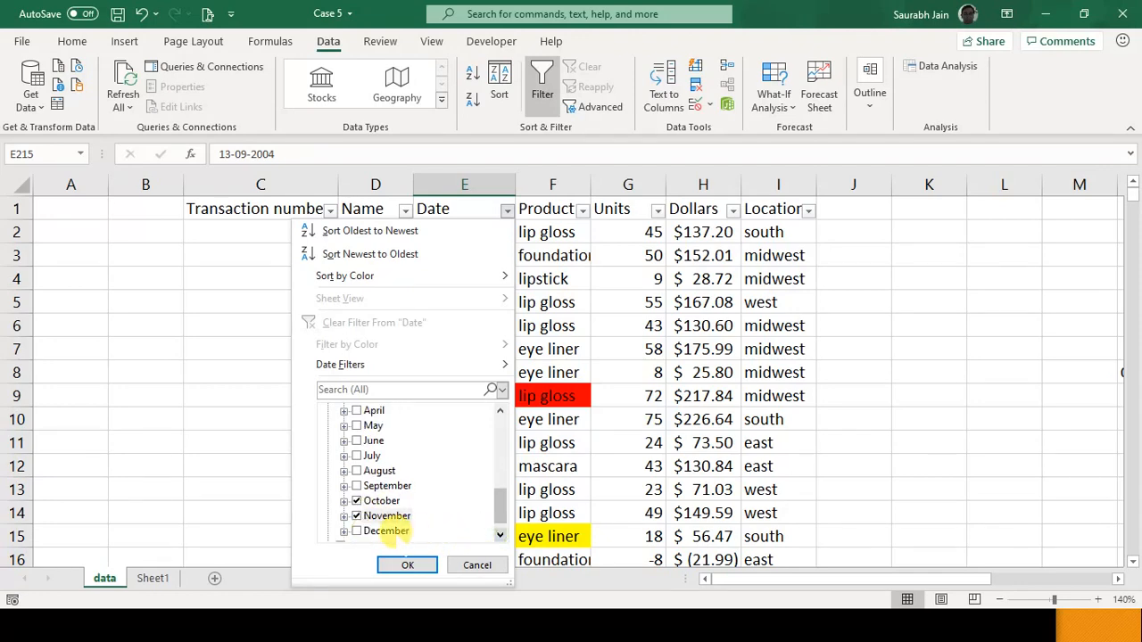
{"action": "left_click", "coordinate": [369, 531]}
{"action": "left_click", "coordinate": [407, 565]}
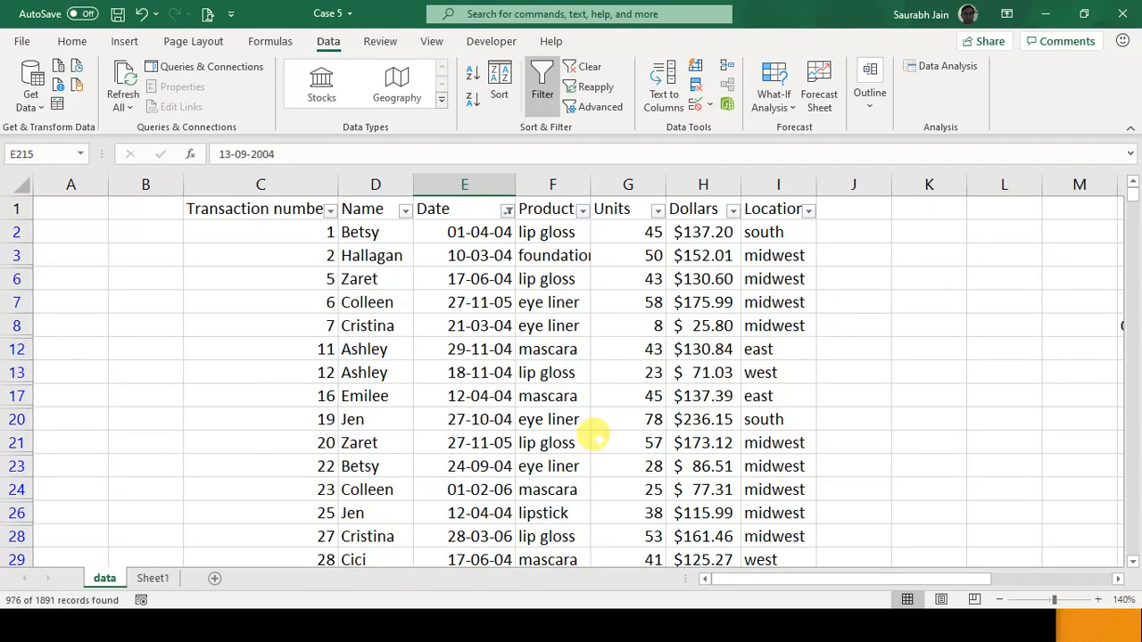
Step: Look through the filtered transactions and check the values in the Date column
{"action": "scroll", "coordinate": [595, 435], "scroll_direction": "down", "scroll_amount": 20}
{"action": "scroll", "coordinate": [595, 434], "scroll_direction": "up", "scroll_amount": 20}
{"action": "left_click", "coordinate": [464, 392]}
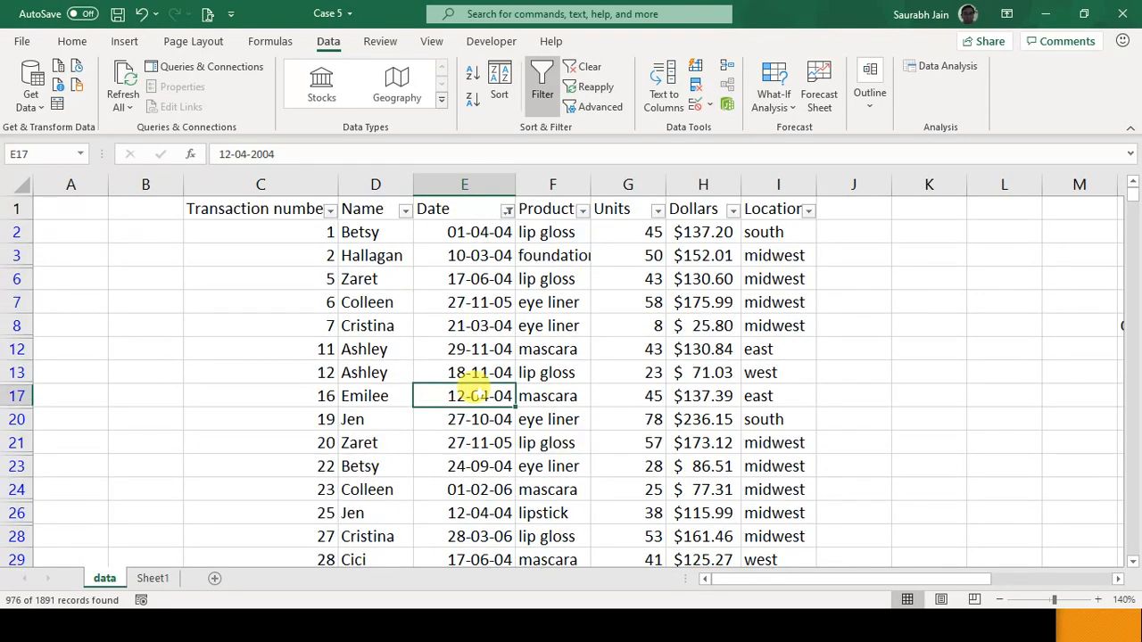
{"action": "left_click", "coordinate": [465, 183]}
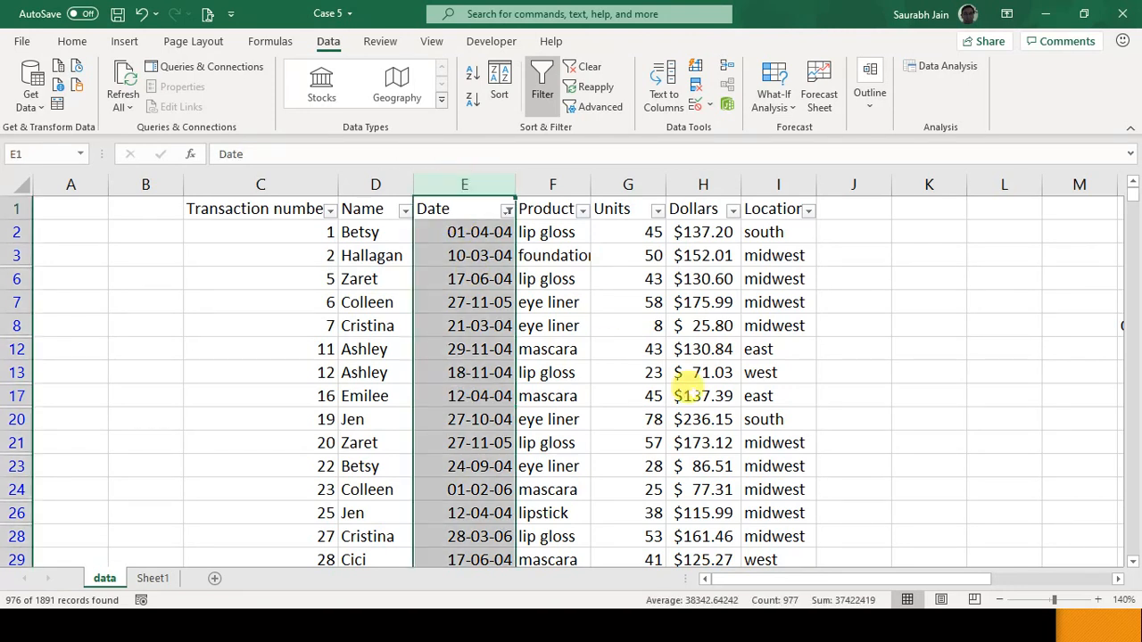
{"action": "left_click", "coordinate": [902, 435]}
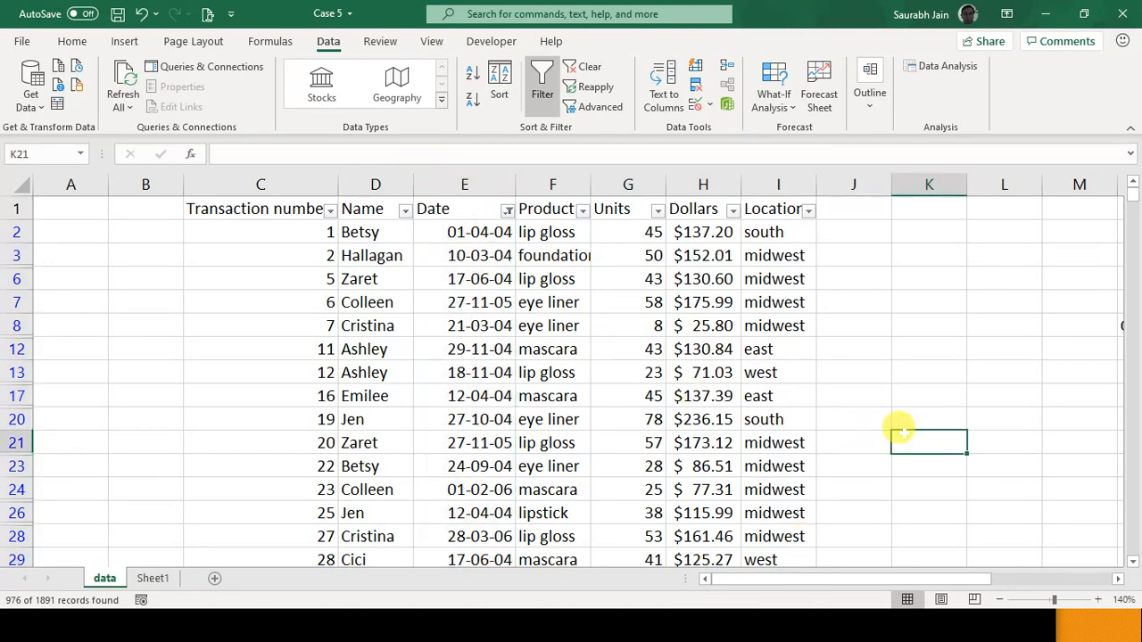
{"action": "left_click", "coordinate": [604, 419]}
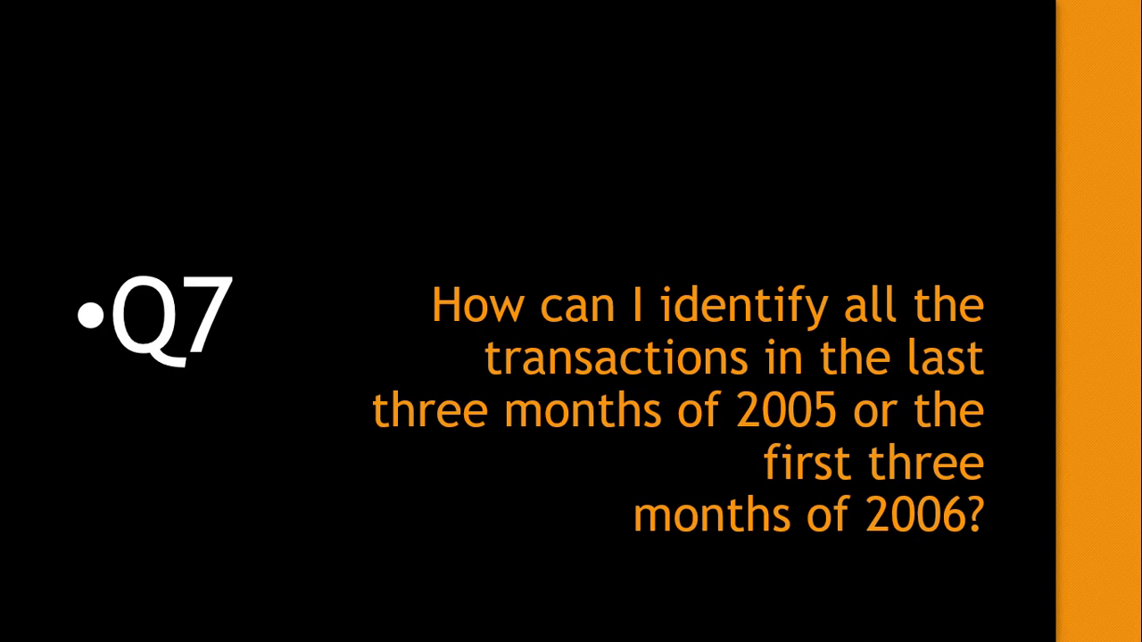
Step: Advance the slide show to question Q8 and switch back to the Excel workbook
{"action": "key", "text": "Right"}
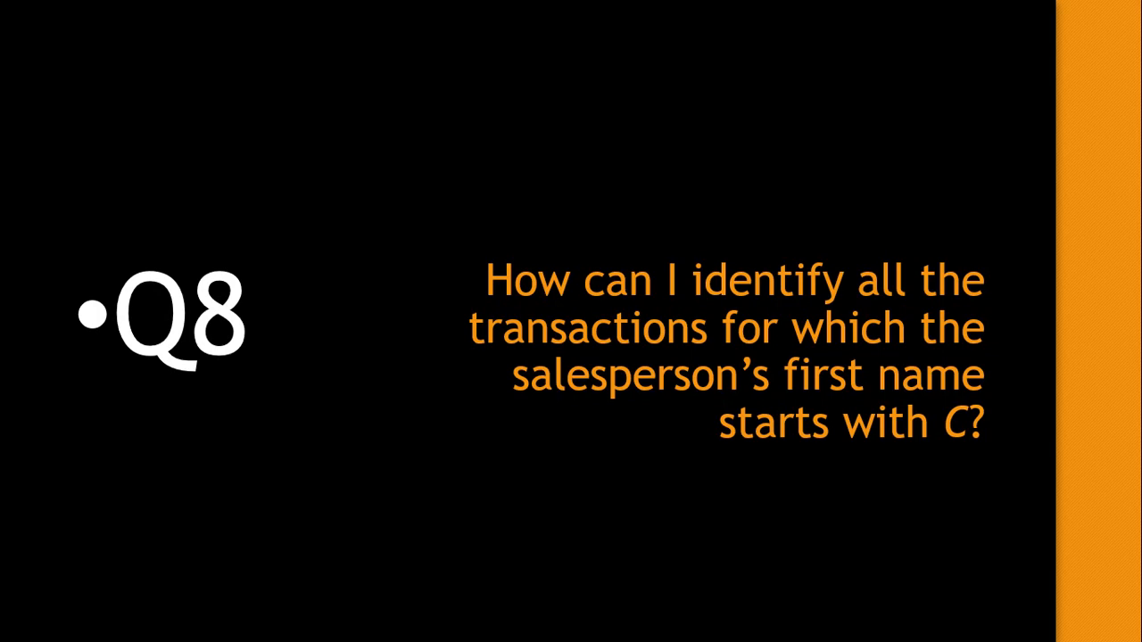
{"action": "key", "text": "super"}
{"action": "key", "text": "alt+Tab"}
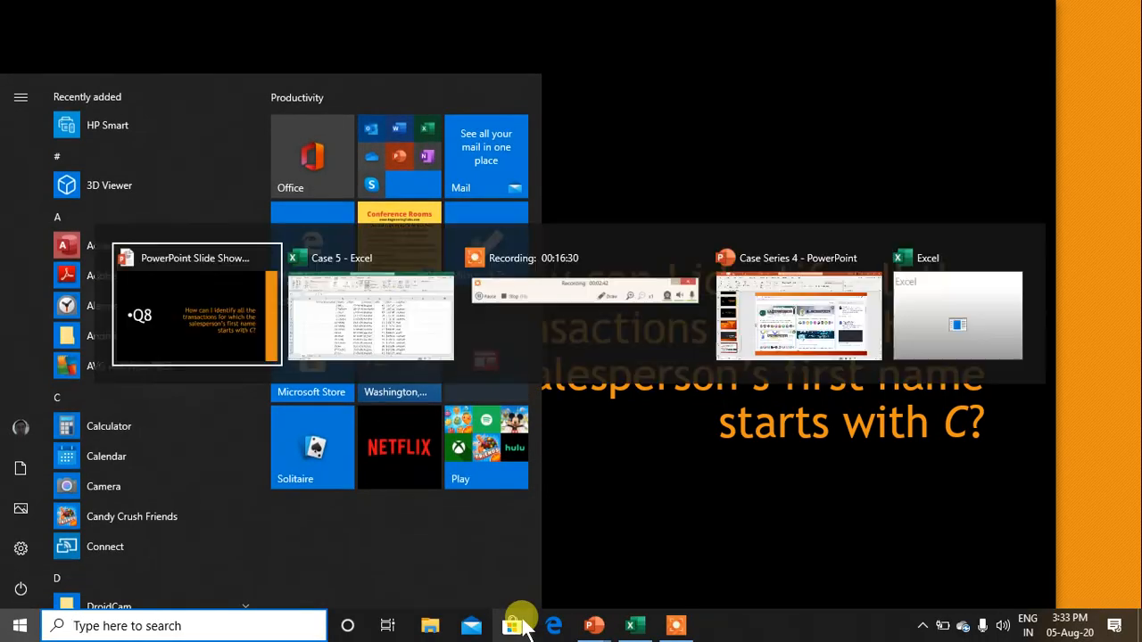
{"action": "key", "text": "alt+Tab"}
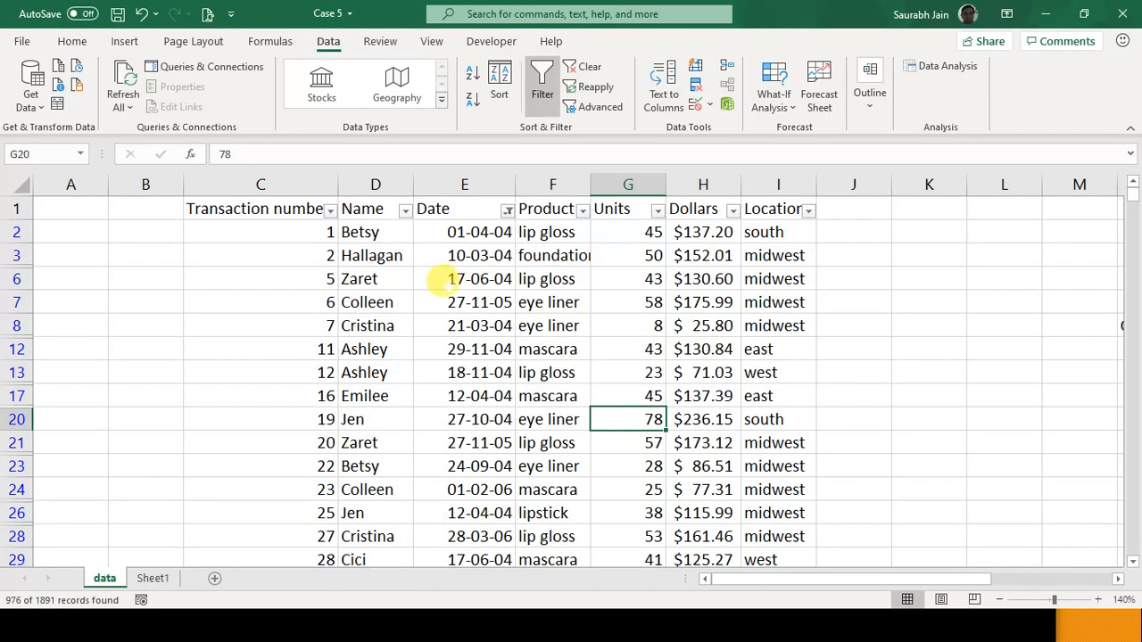
Step: Clear the Date filter by switching Filter off and on, and filter the Name column for names beginning with "c"
{"action": "left_click", "coordinate": [542, 89]}
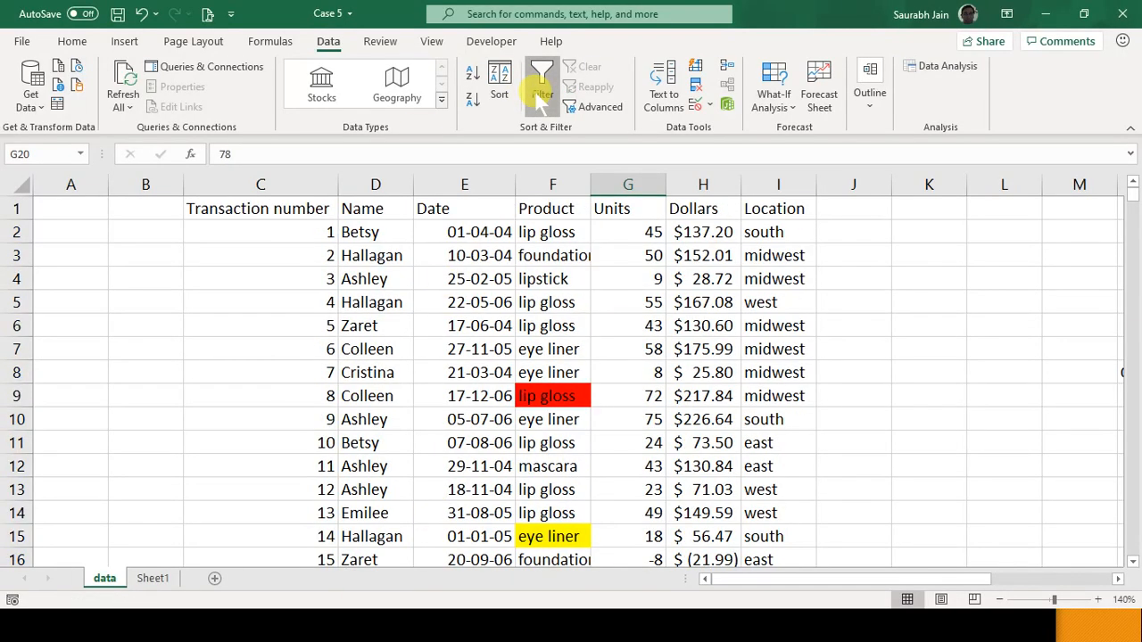
{"action": "left_click", "coordinate": [540, 98]}
{"action": "left_click", "coordinate": [404, 211]}
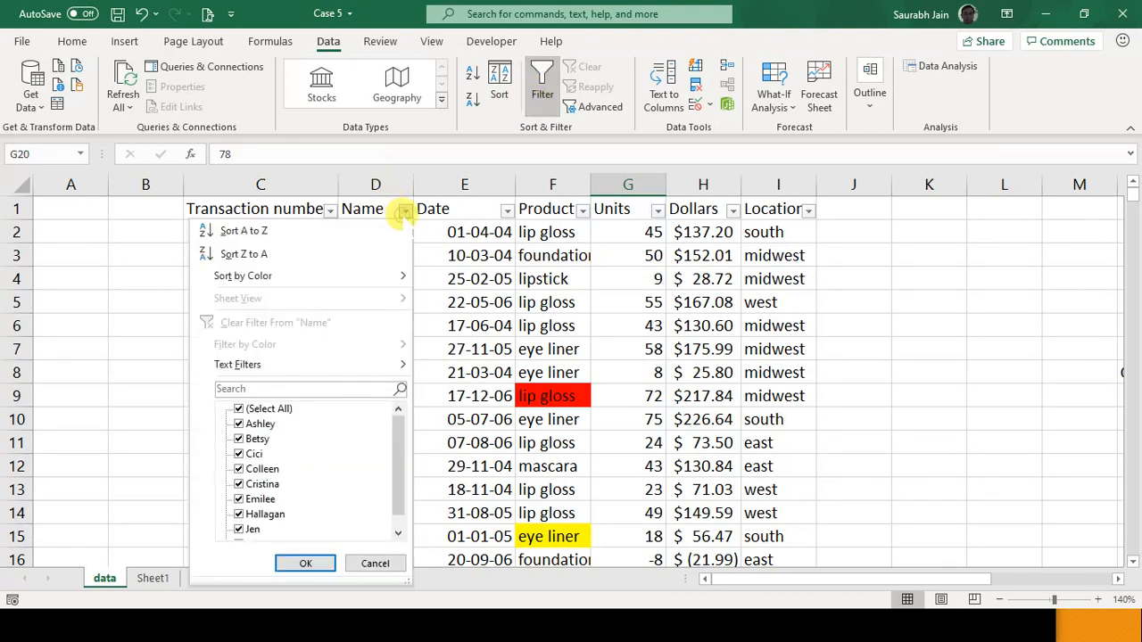
{"action": "mouse_move", "coordinate": [341, 364]}
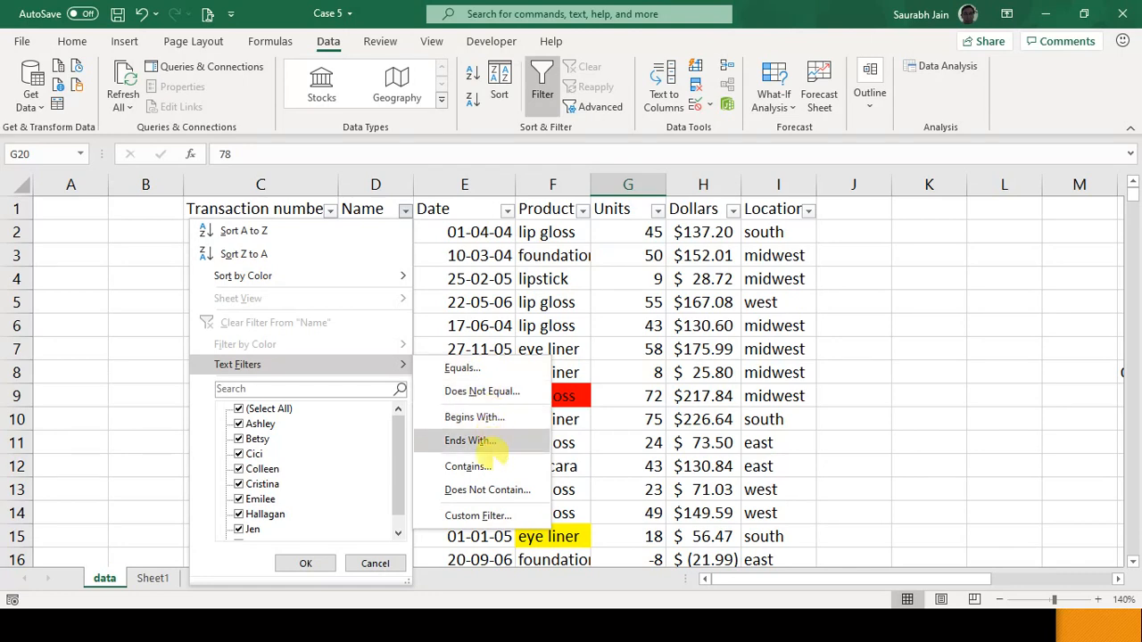
{"action": "left_click", "coordinate": [513, 417]}
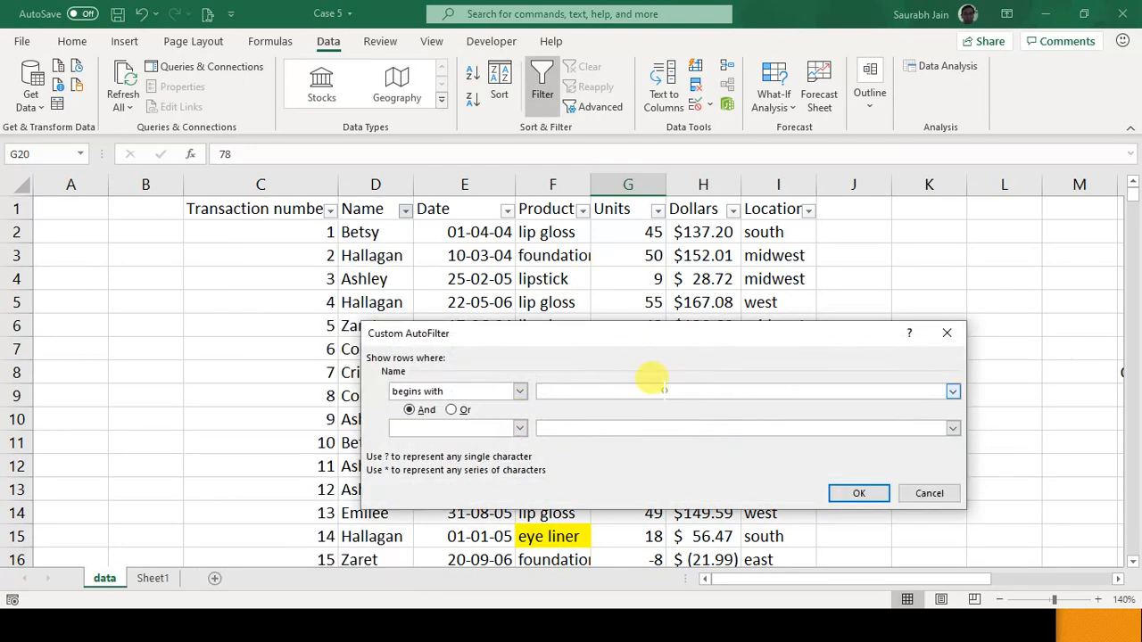
{"action": "type", "text": "c"}
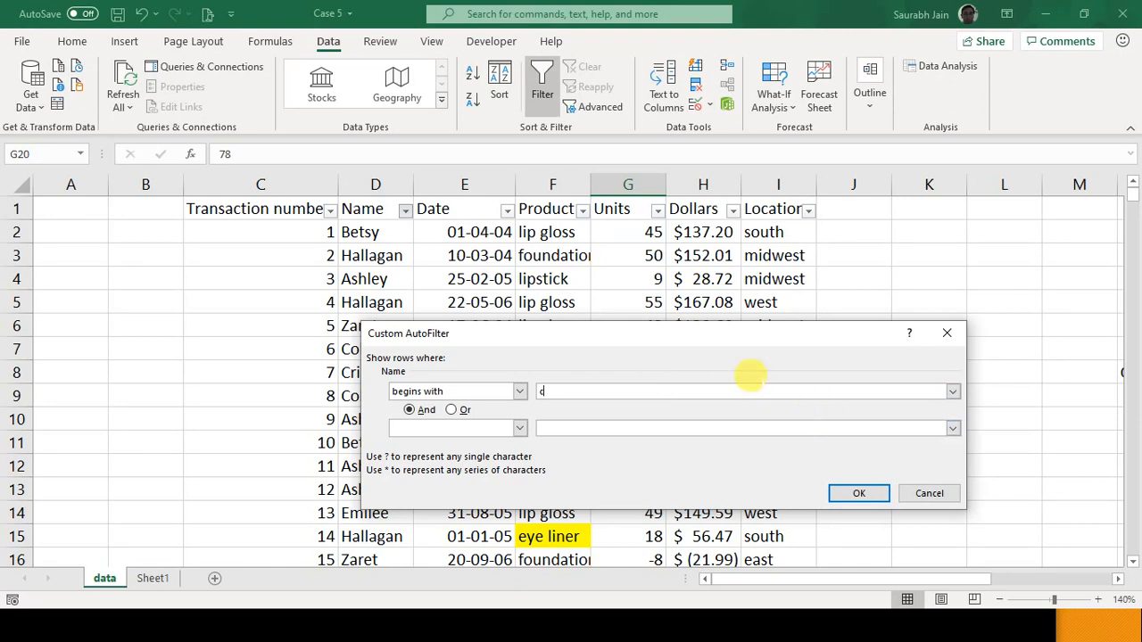
{"action": "left_click", "coordinate": [858, 493]}
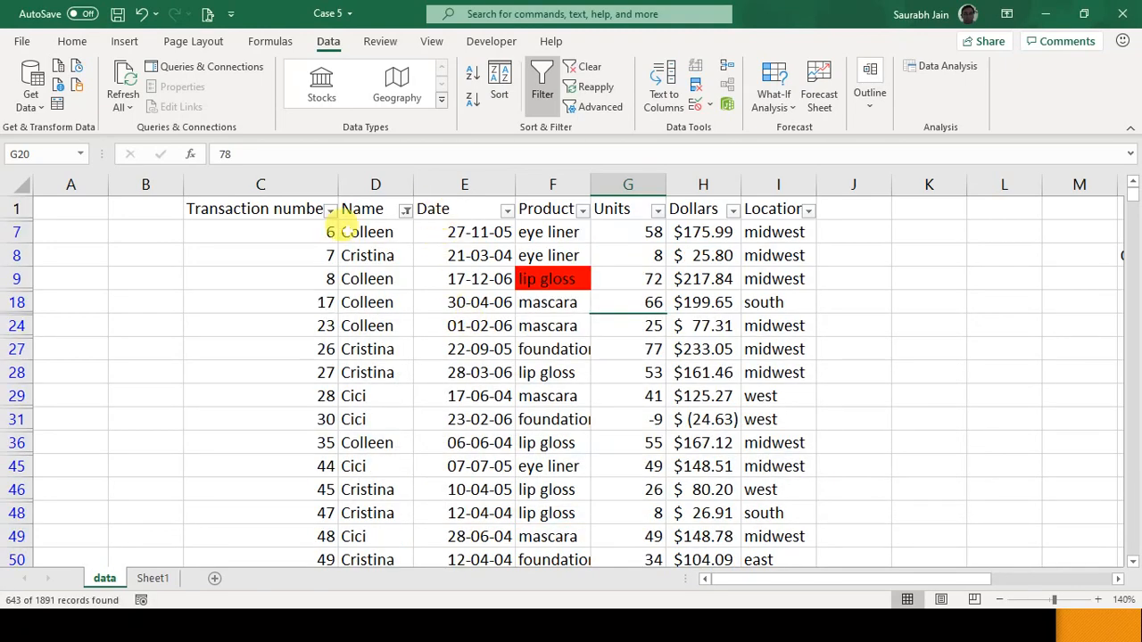
Step: Examine the salesperson names down the filtered Name column and return to the start of the table
{"action": "left_click", "coordinate": [362, 234]}
{"action": "key", "text": "Down"}
{"action": "key", "text": "Down"}
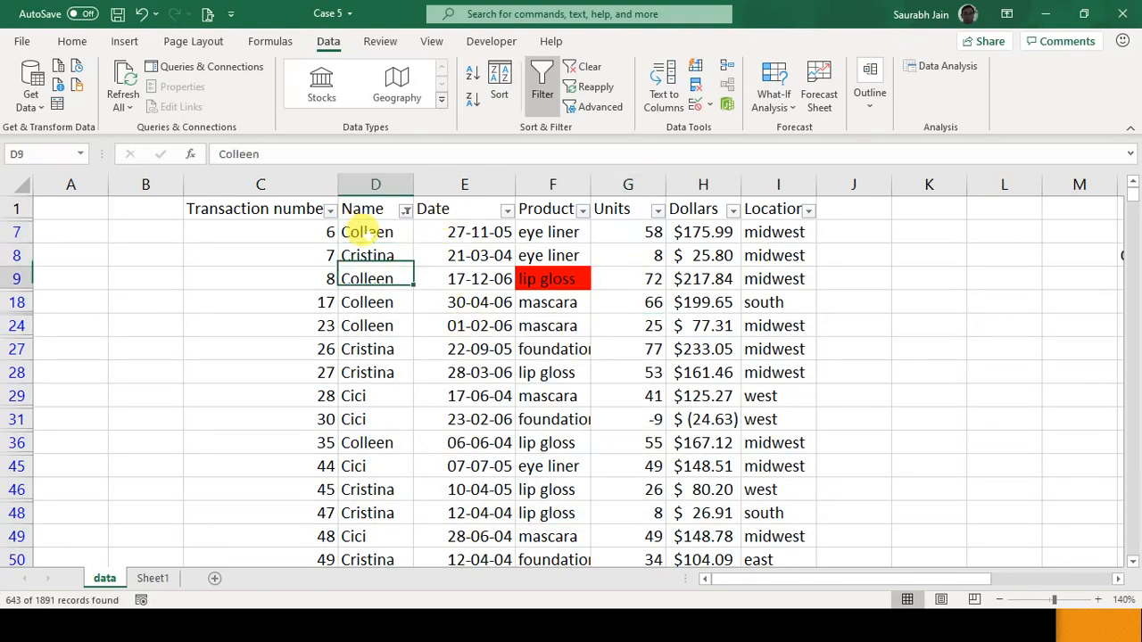
{"action": "key", "text": "Down"}
{"action": "key", "text": "Down"}
{"action": "key", "text": "Down"}
{"action": "key", "text": "Down"}
{"action": "key", "text": "Down"}
{"action": "key", "text": "Down"}
{"action": "key", "text": "Down"}
{"action": "key", "text": "Down"}
{"action": "key", "text": "Down"}
{"action": "key", "text": "Down"}
{"action": "key", "text": "Down"}
{"action": "key", "text": "Down"}
{"action": "key", "text": "Down"}
{"action": "key", "text": "Down"}
{"action": "key", "text": "Down"}
{"action": "key", "text": "Down"}
{"action": "key", "text": "Down"}
{"action": "key", "text": "Down"}
{"action": "key", "text": "Down"}
{"action": "key", "text": "Down"}
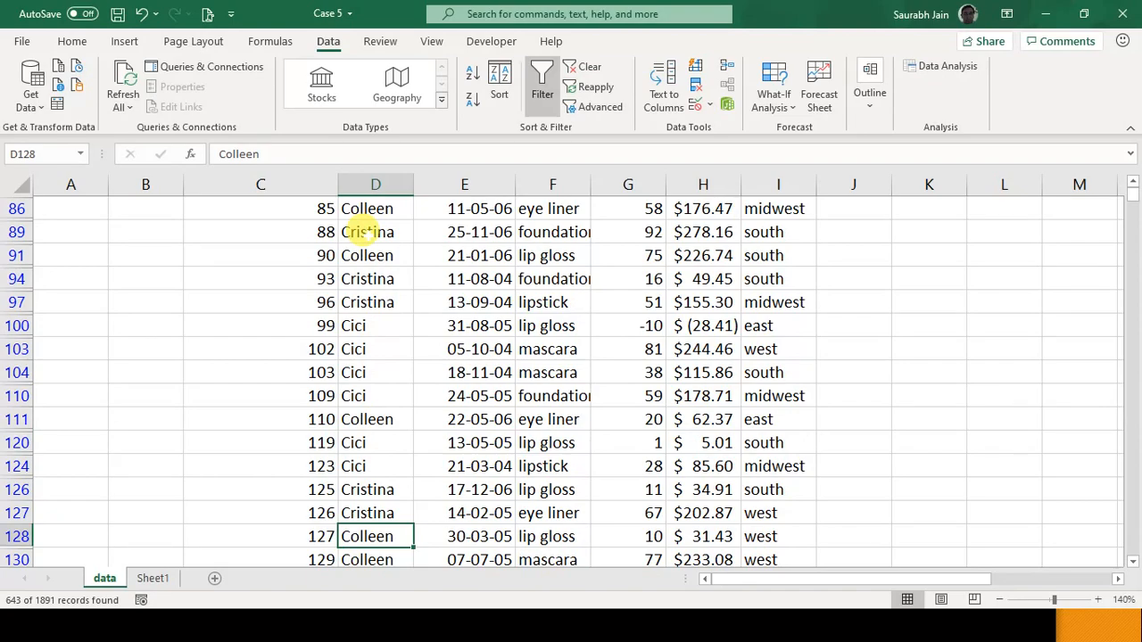
{"action": "key", "text": "Down"}
{"action": "key", "text": "Down"}
{"action": "key", "text": "Down"}
{"action": "key", "text": "Down"}
{"action": "key", "text": "Down"}
{"action": "key", "text": "Down"}
{"action": "key", "text": "Down"}
{"action": "key", "text": "Down"}
{"action": "key", "text": "Down"}
{"action": "key", "text": "Down"}
{"action": "key", "text": "Down"}
{"action": "key", "text": "Down"}
{"action": "key", "text": "Down"}
{"action": "key", "text": "Down"}
{"action": "key", "text": "Down"}
{"action": "key", "text": "Down"}
{"action": "key", "text": "Down"}
{"action": "key", "text": "Down"}
{"action": "key", "text": "Down"}
{"action": "key", "text": "Down"}
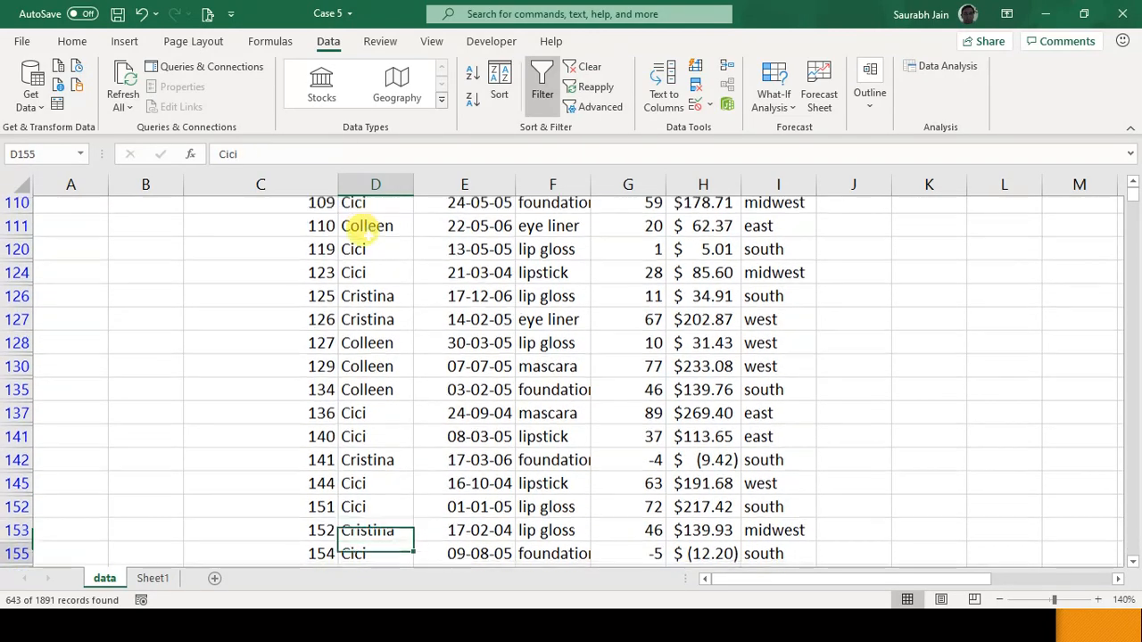
{"action": "key", "text": "Down"}
{"action": "key", "text": "Down"}
{"action": "key", "text": "Down"}
{"action": "key", "text": "Down"}
{"action": "key", "text": "Down"}
{"action": "key", "text": "Down"}
{"action": "key", "text": "Down"}
{"action": "key", "text": "Down"}
{"action": "key", "text": "Down"}
{"action": "key", "text": "Down"}
{"action": "key", "text": "Down"}
{"action": "key", "text": "Down"}
{"action": "key", "text": "Down"}
{"action": "key", "text": "Down"}
{"action": "key", "text": "Down"}
{"action": "key", "text": "Down"}
{"action": "key", "text": "Down"}
{"action": "key", "text": "Down"}
{"action": "key", "text": "Down"}
{"action": "key", "text": "Down"}
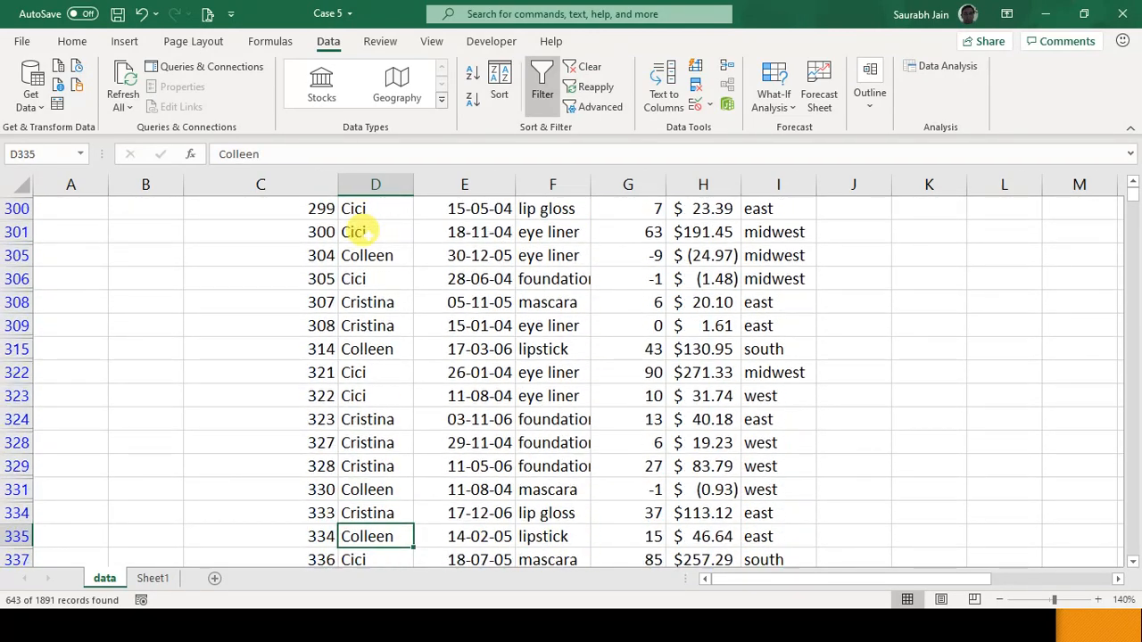
{"action": "key", "text": "Down"}
{"action": "key", "text": "Down"}
{"action": "key", "text": "Down"}
{"action": "key", "text": "Down"}
{"action": "key", "text": "Down"}
{"action": "key", "text": "Down"}
{"action": "key", "text": "Down"}
{"action": "key", "text": "Down"}
{"action": "key", "text": "Down"}
{"action": "key", "text": "Down"}
{"action": "key", "text": "Down"}
{"action": "key", "text": "Down"}
{"action": "key", "text": "Down"}
{"action": "key", "text": "Down"}
{"action": "key", "text": "Down"}
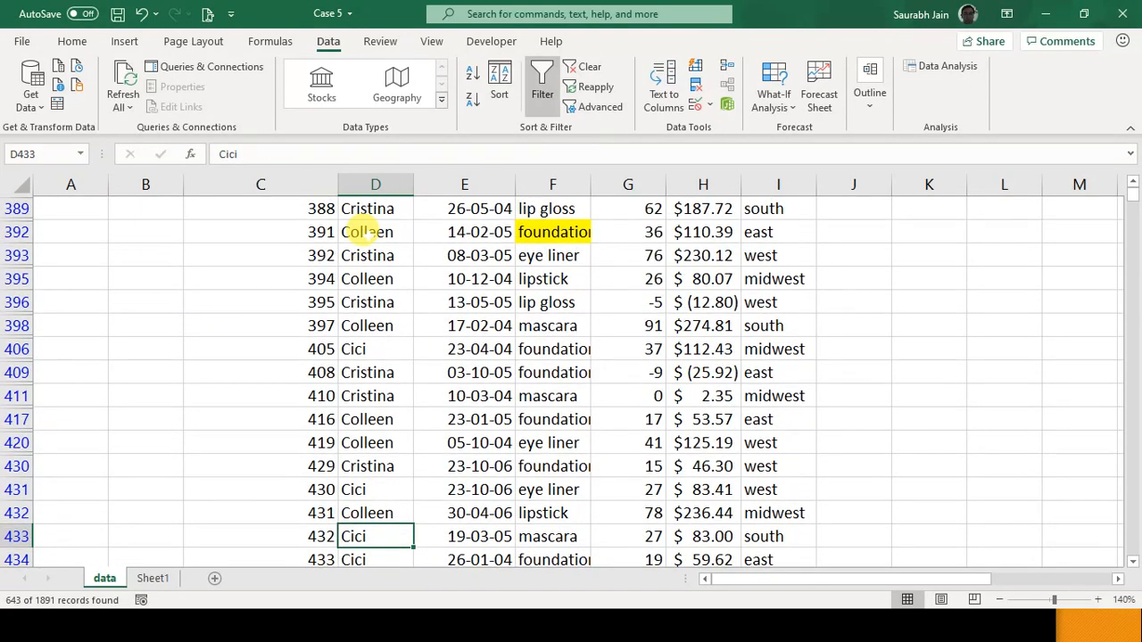
{"action": "scroll", "coordinate": [471, 325], "scroll_direction": "up", "scroll_amount": 20}
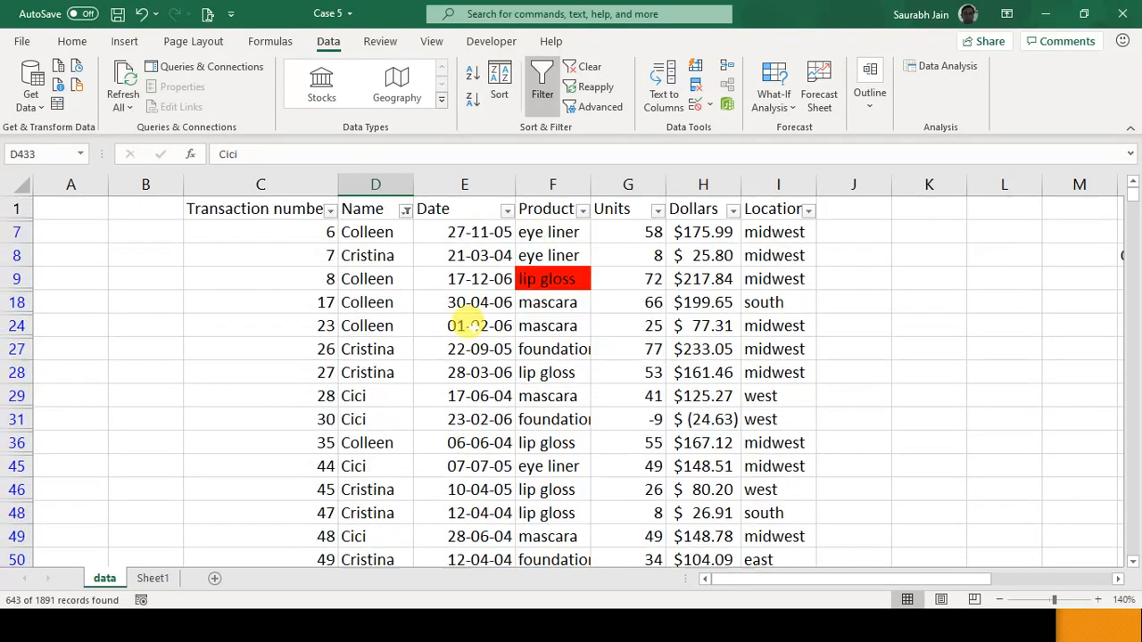
{"action": "left_click", "coordinate": [294, 624]}
{"action": "left_click", "coordinate": [296, 628]}
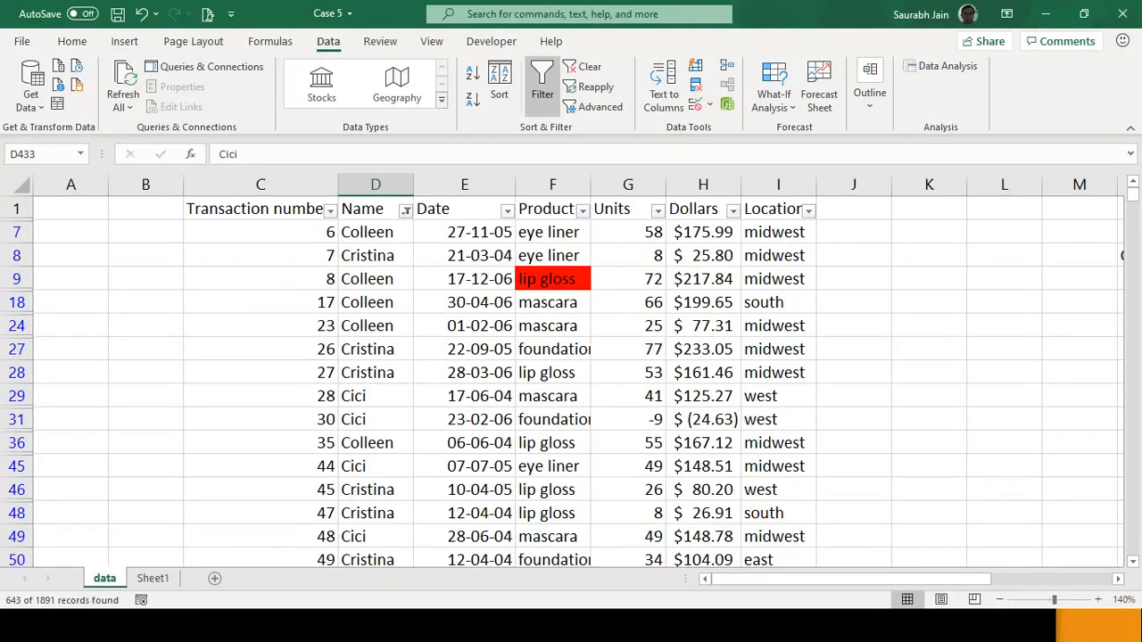
Step: Clear the filter from the Name column so that all transactions are shown
{"action": "left_click", "coordinate": [533, 281]}
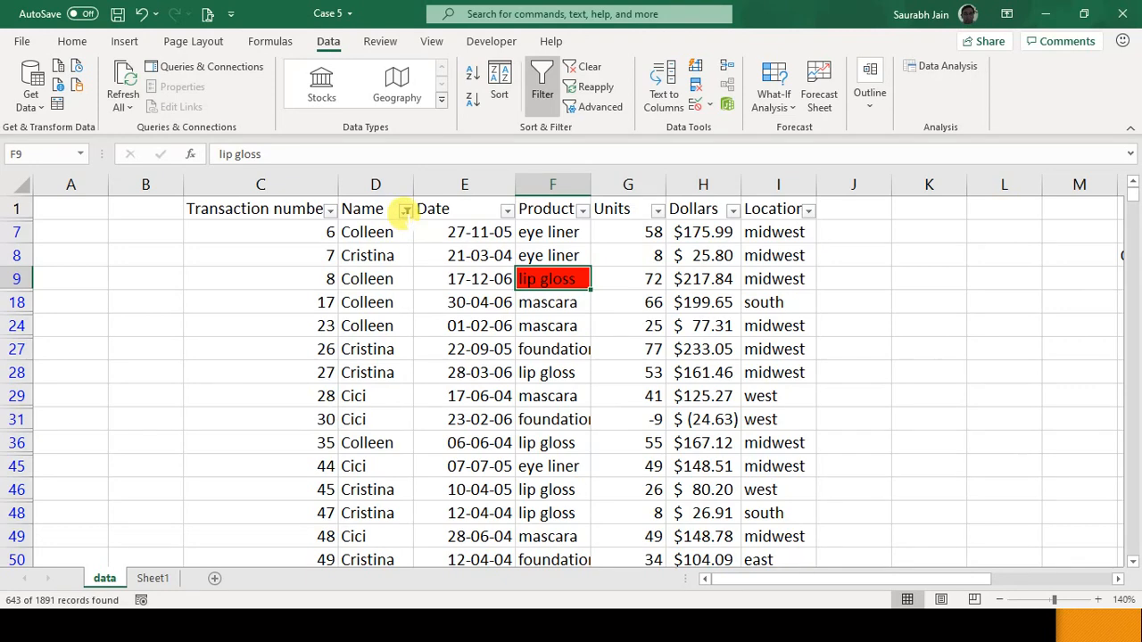
{"action": "left_click", "coordinate": [406, 210]}
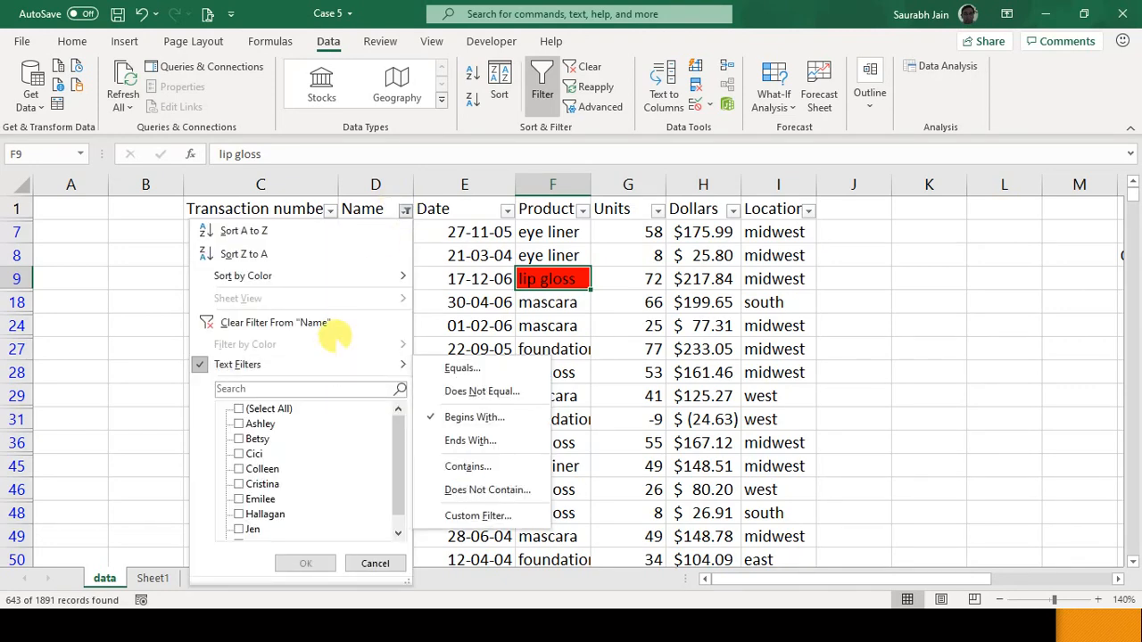
{"action": "left_click", "coordinate": [344, 325]}
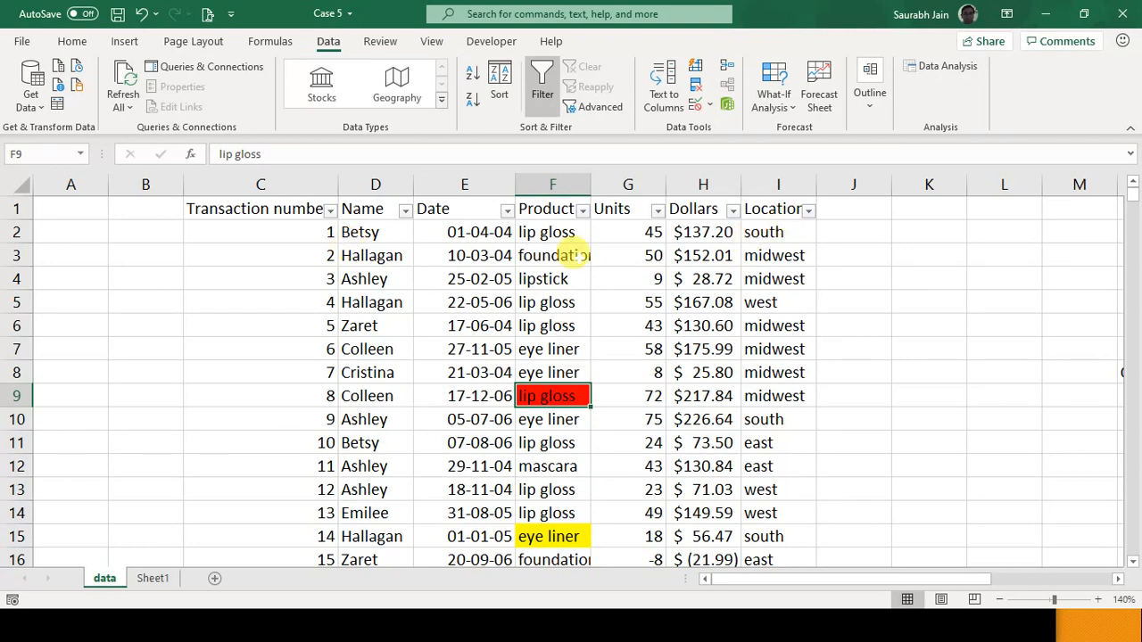
Step: Filter the Product column by red cell color
{"action": "left_click", "coordinate": [539, 279]}
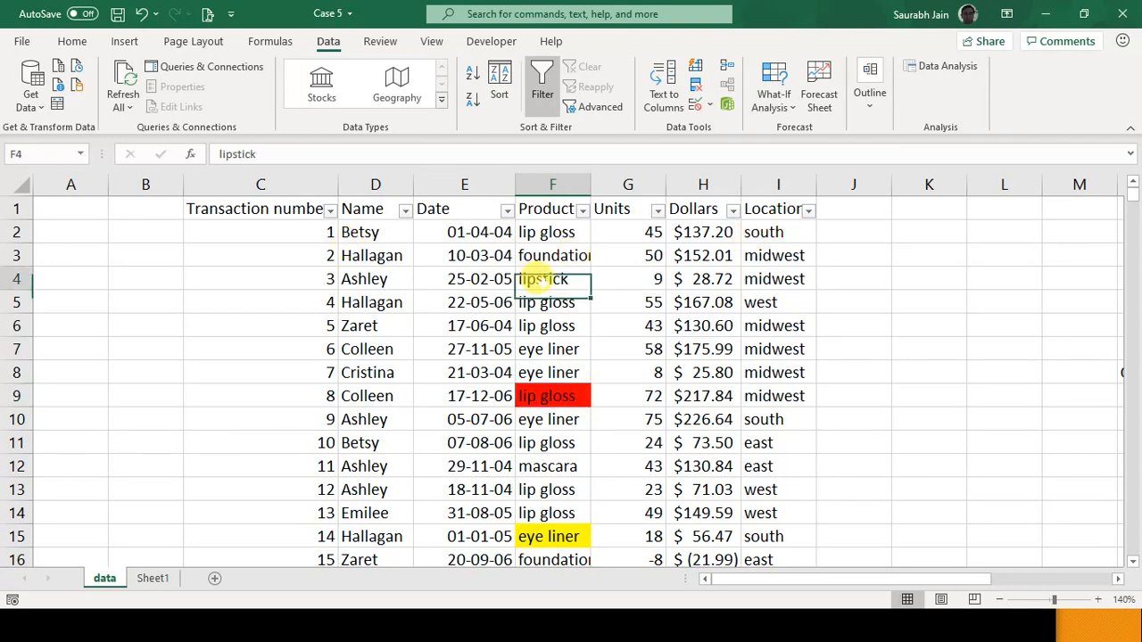
{"action": "left_click", "coordinate": [582, 210]}
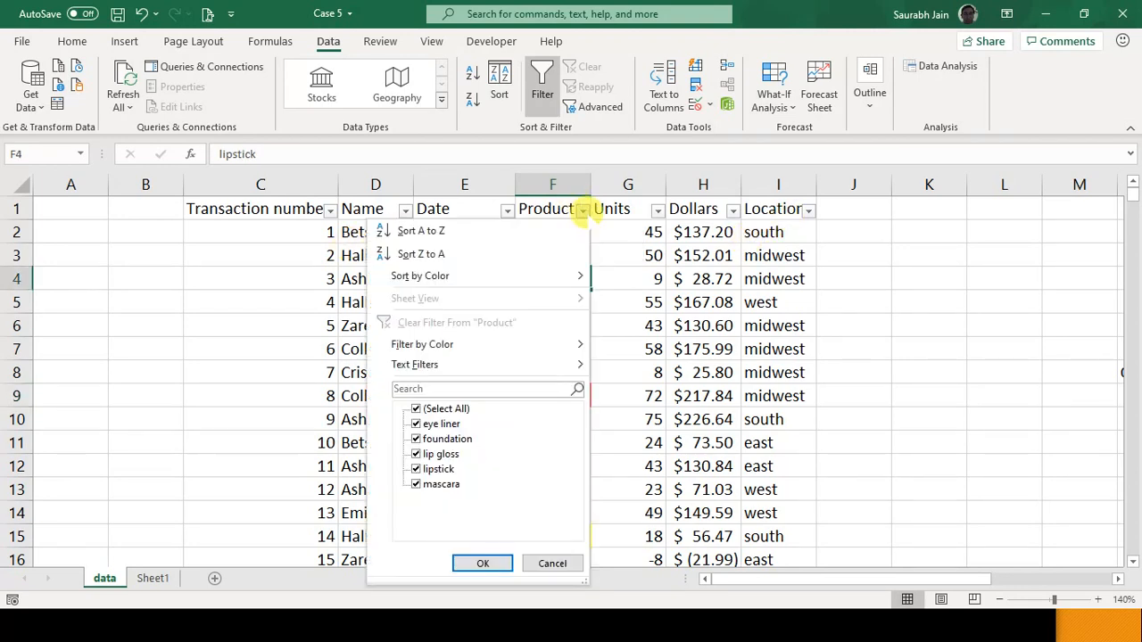
{"action": "mouse_move", "coordinate": [516, 342]}
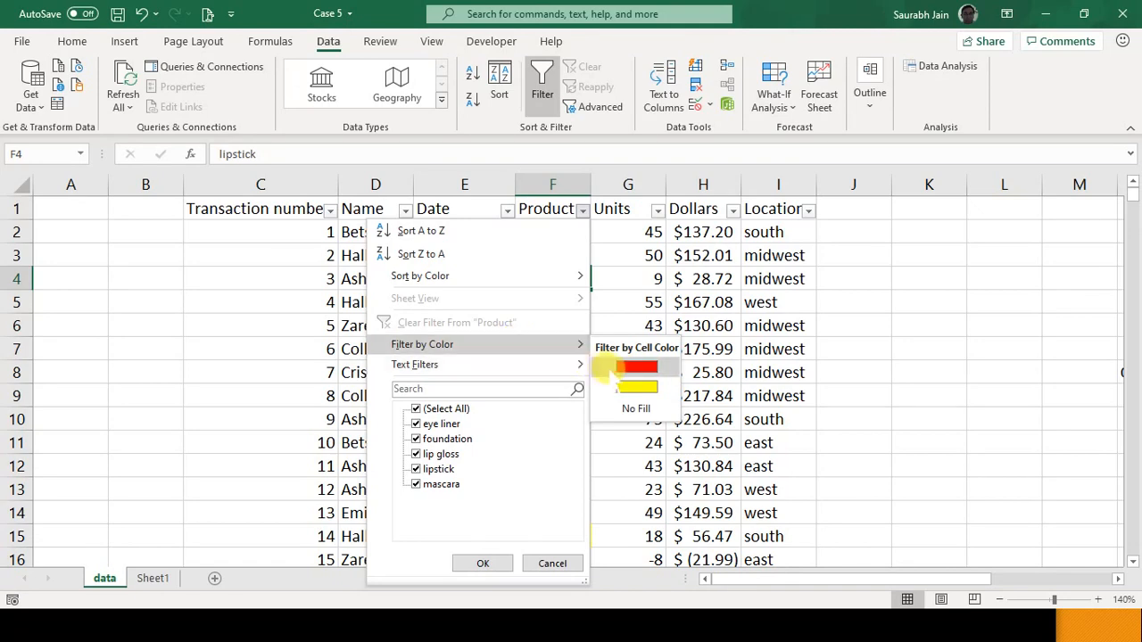
{"action": "left_click", "coordinate": [639, 372]}
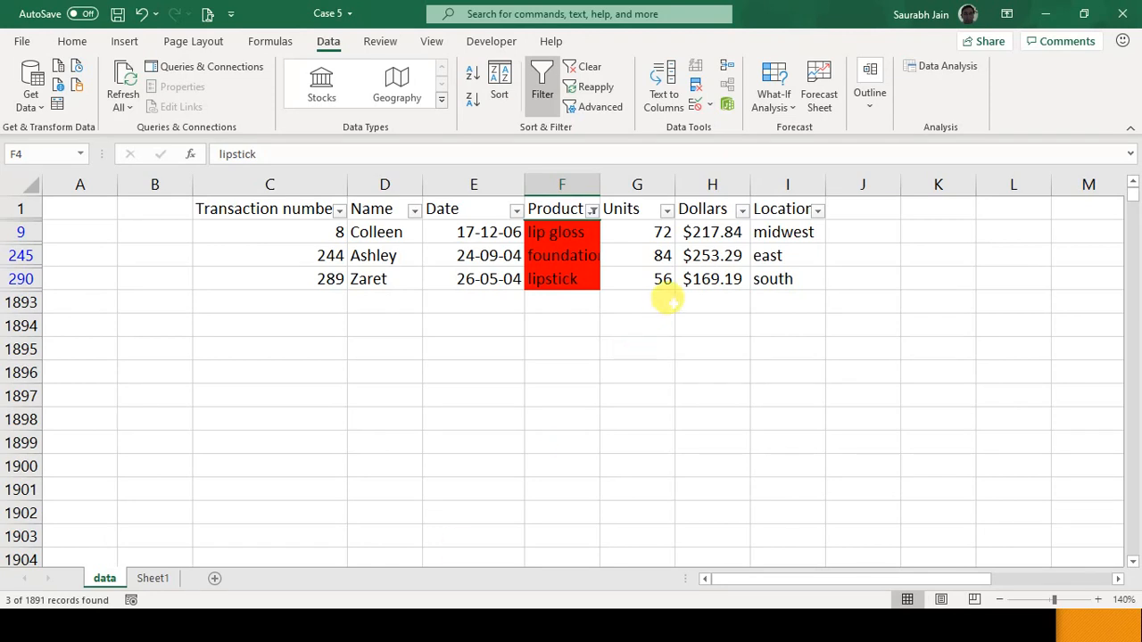
Step: Clear the Product filter by switching Filter off and on, and filter the Name column to only the salespeople beginning with H and J
{"action": "left_click", "coordinate": [541, 89]}
{"action": "left_click", "coordinate": [542, 90]}
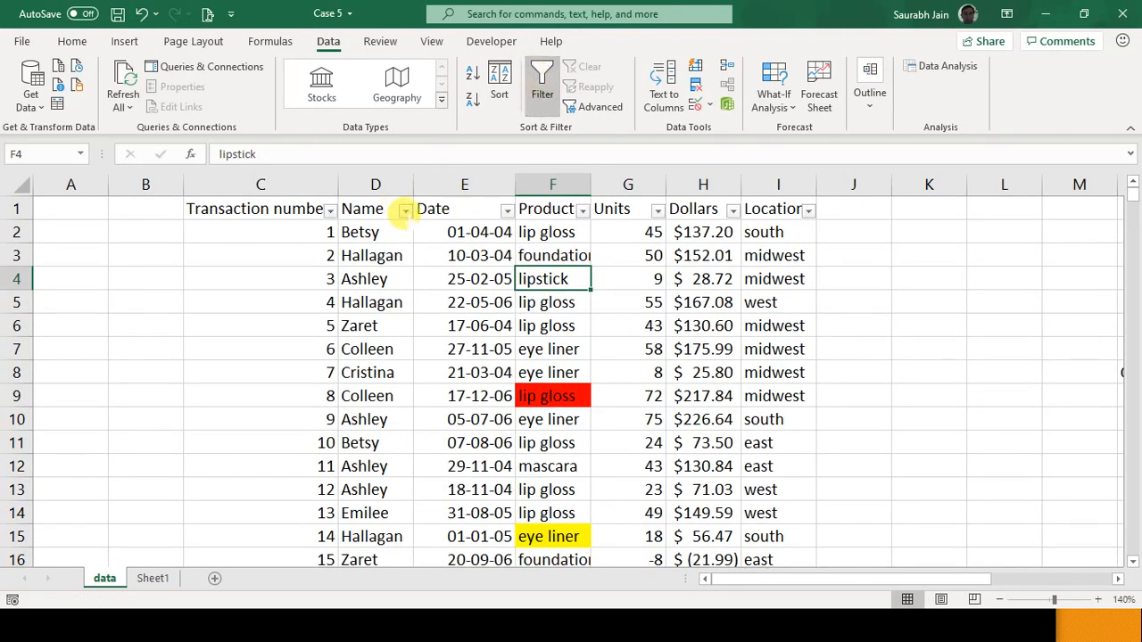
{"action": "left_click", "coordinate": [405, 211]}
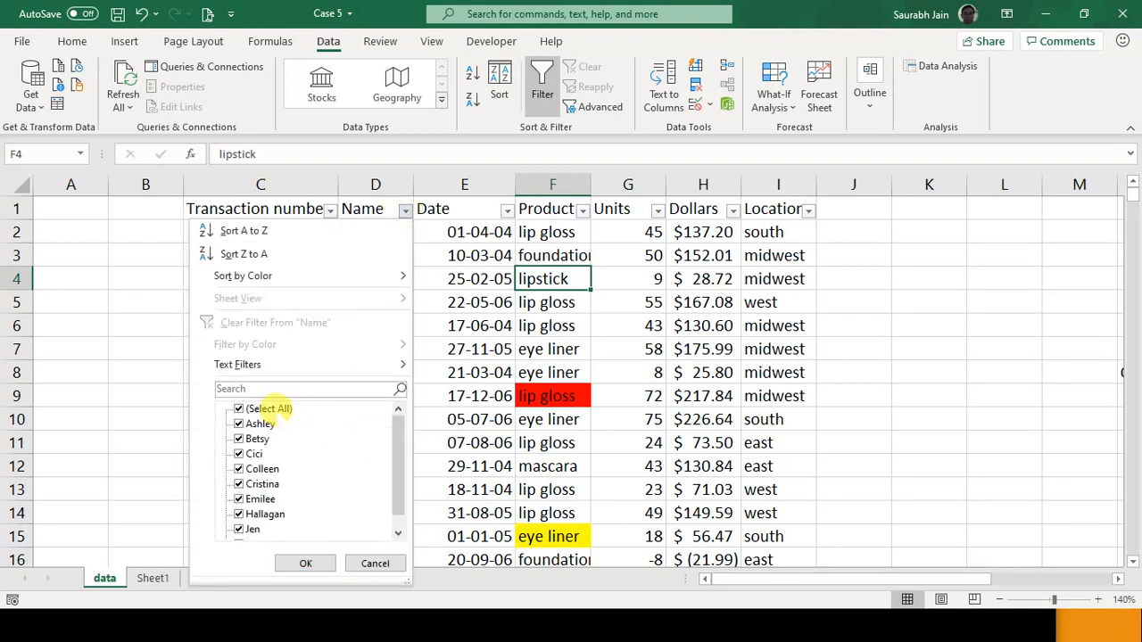
{"action": "left_click", "coordinate": [272, 408]}
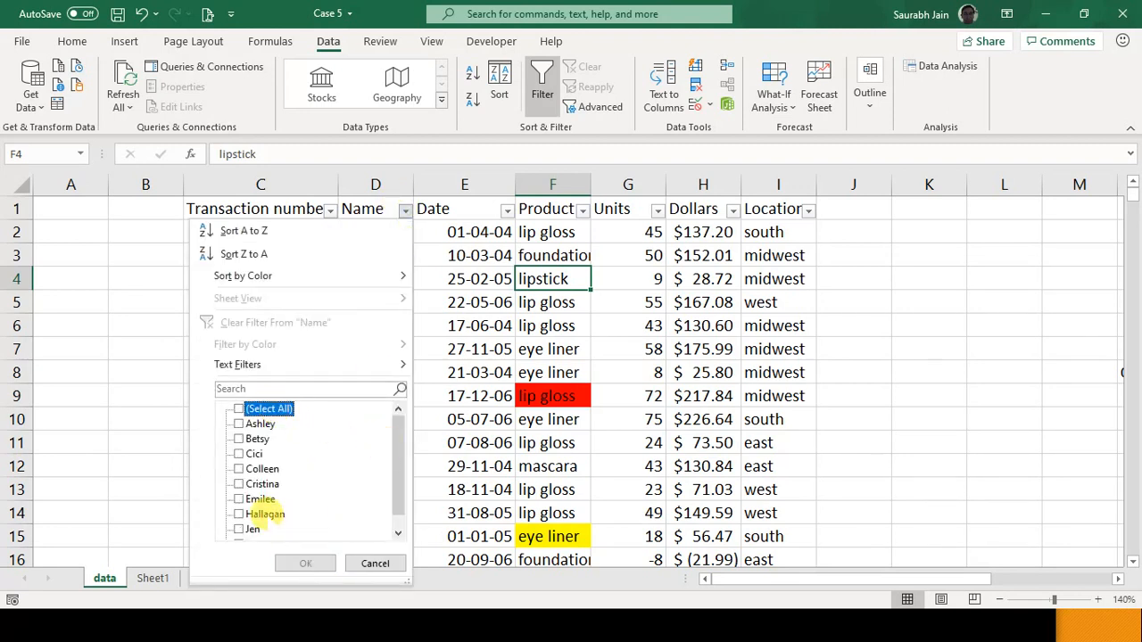
{"action": "left_click", "coordinate": [265, 514]}
{"action": "left_click", "coordinate": [250, 529]}
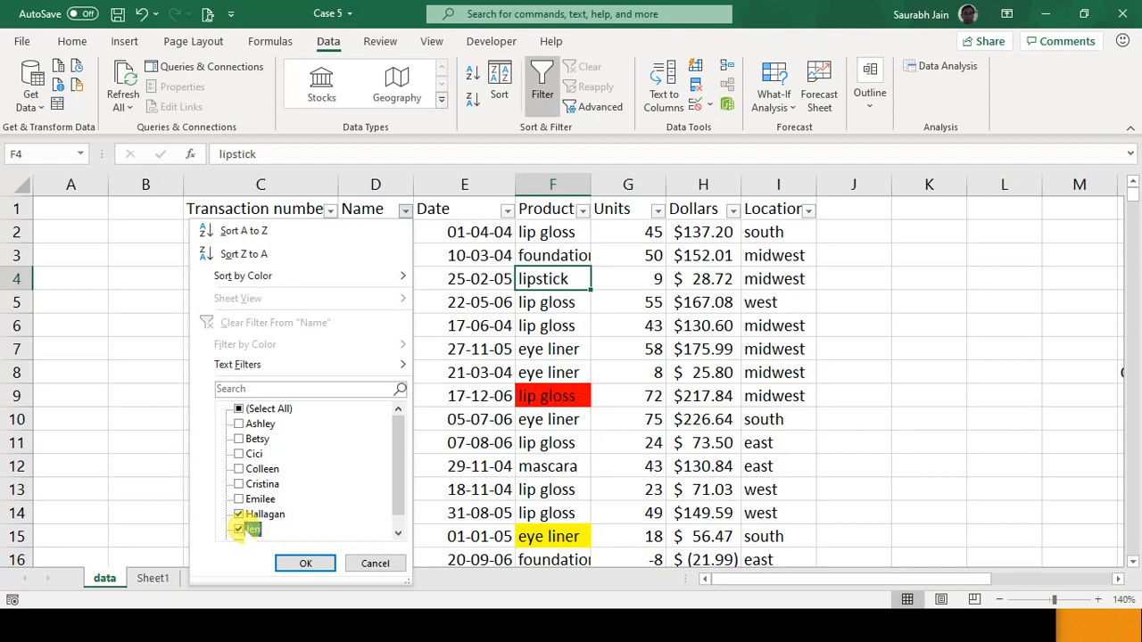
{"action": "left_click", "coordinate": [305, 563]}
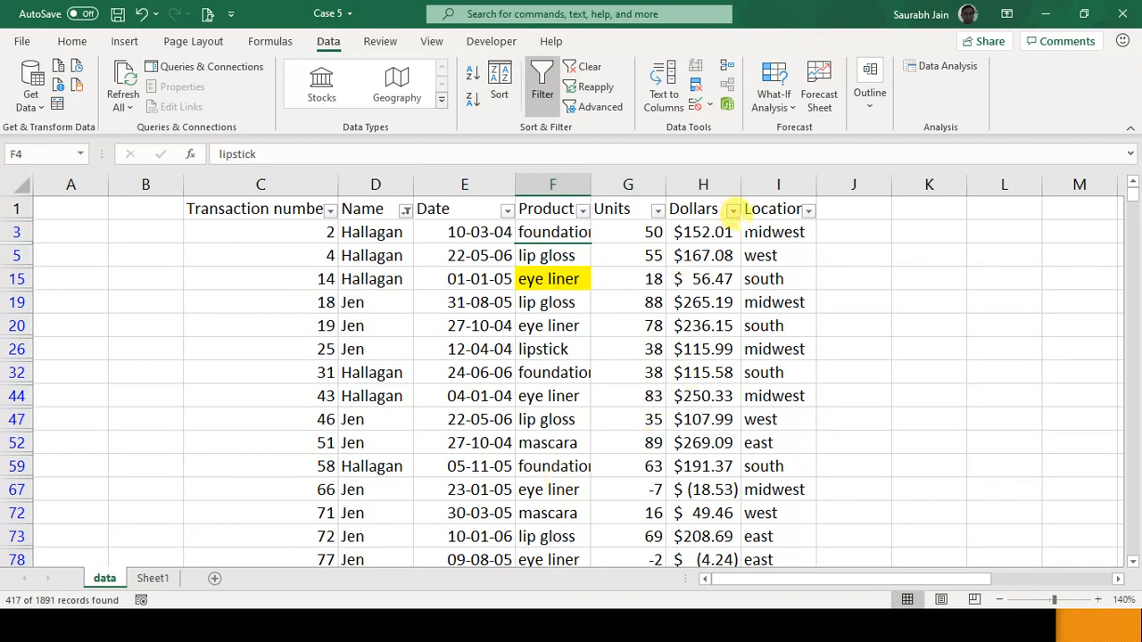
Step: Filter the Dollars column to the top 30 items using the Top 10 number filter
{"action": "left_click", "coordinate": [732, 208]}
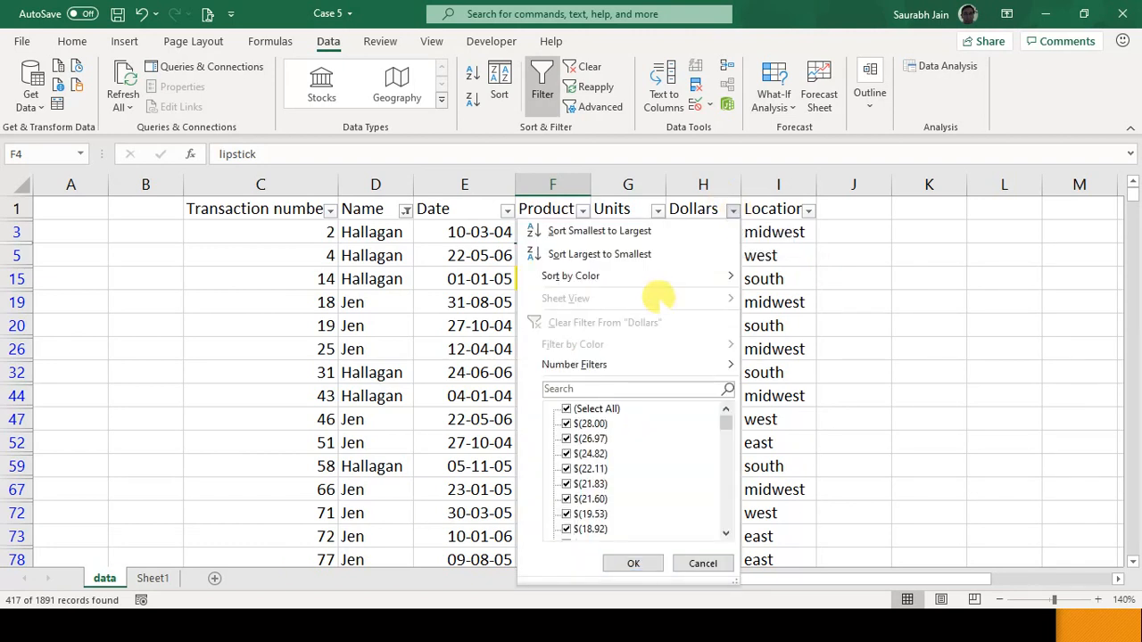
{"action": "mouse_move", "coordinate": [637, 364]}
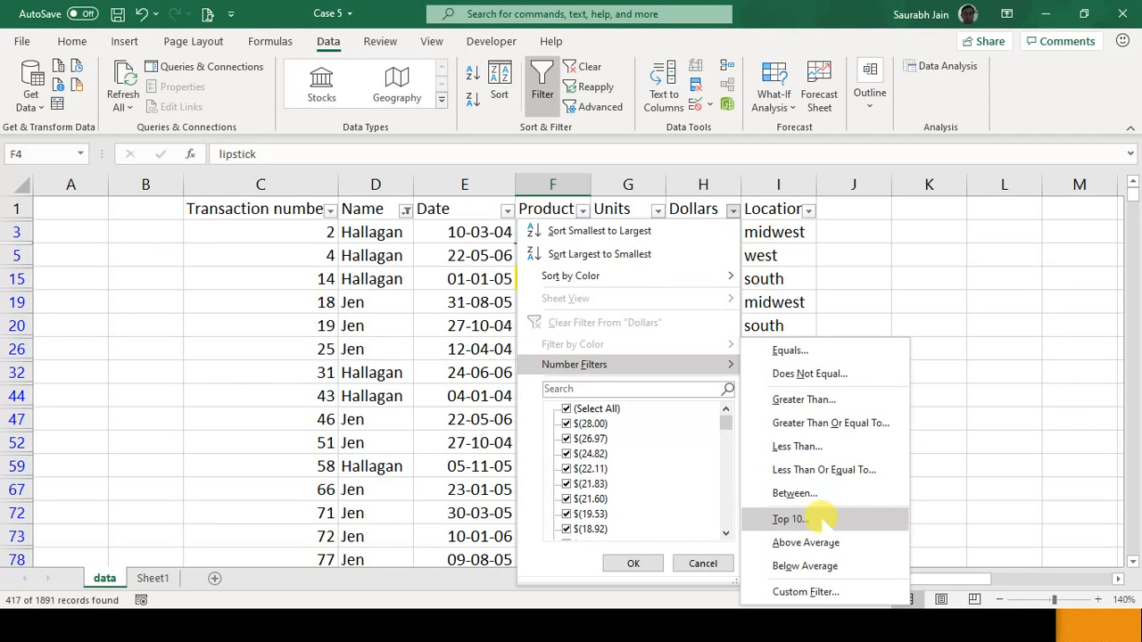
{"action": "left_click", "coordinate": [817, 517]}
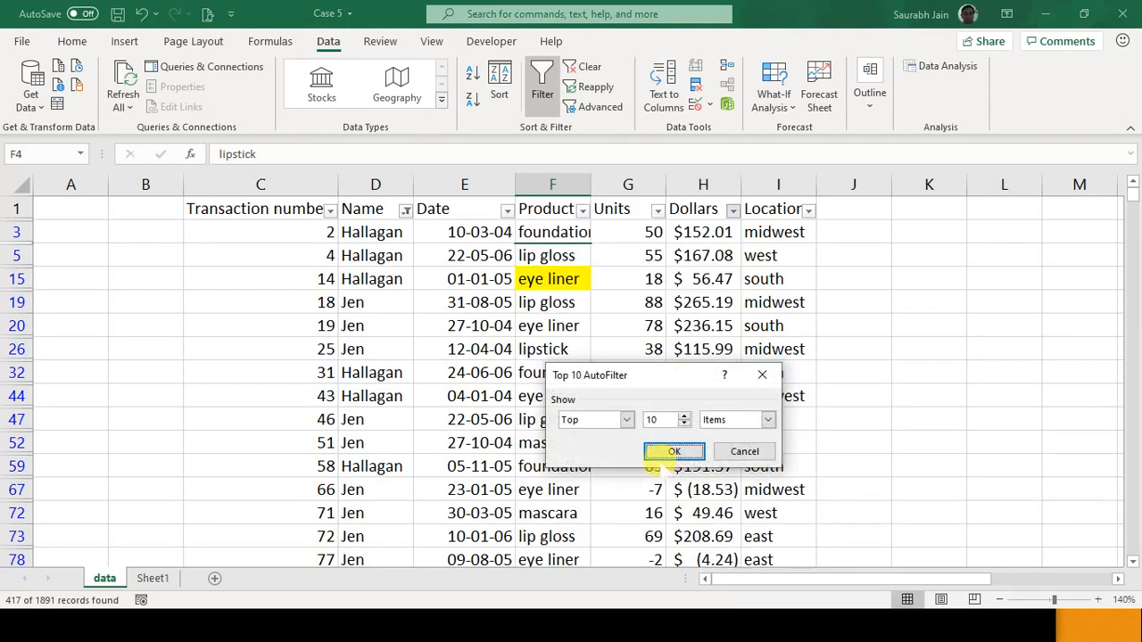
{"action": "double_click", "coordinate": [652, 416]}
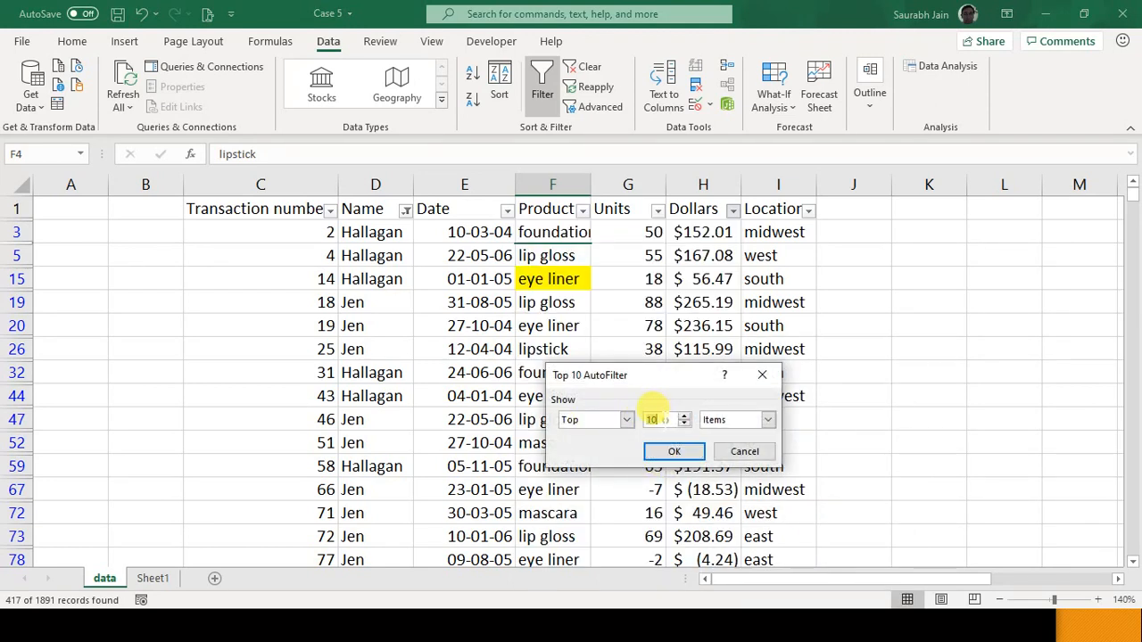
{"action": "type", "text": "30"}
{"action": "left_click", "coordinate": [767, 419]}
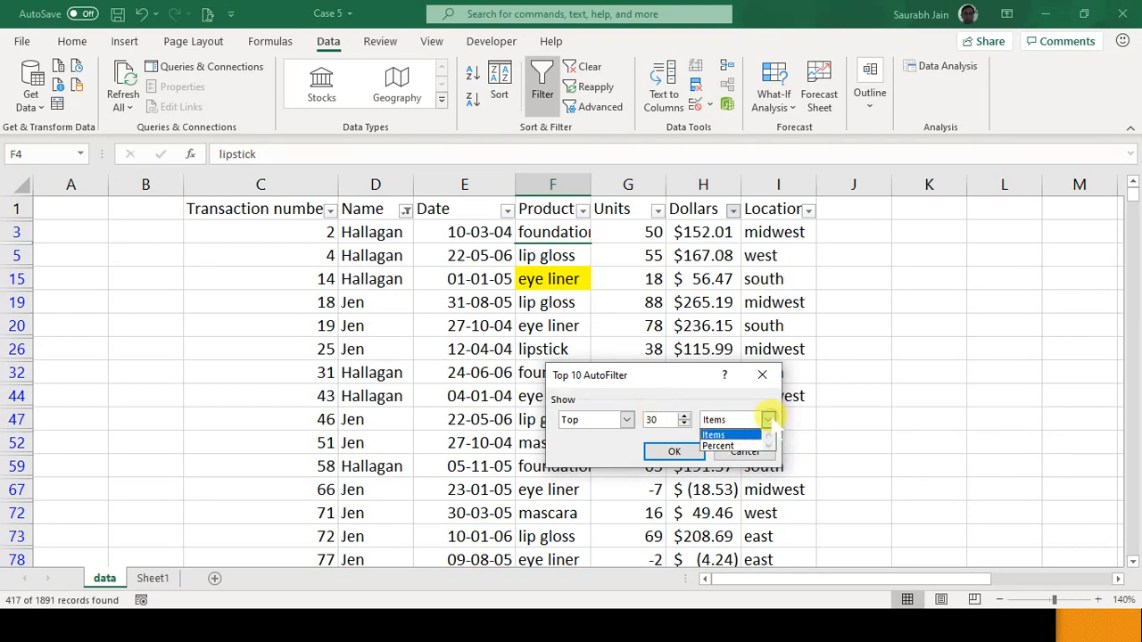
{"action": "left_click", "coordinate": [756, 401]}
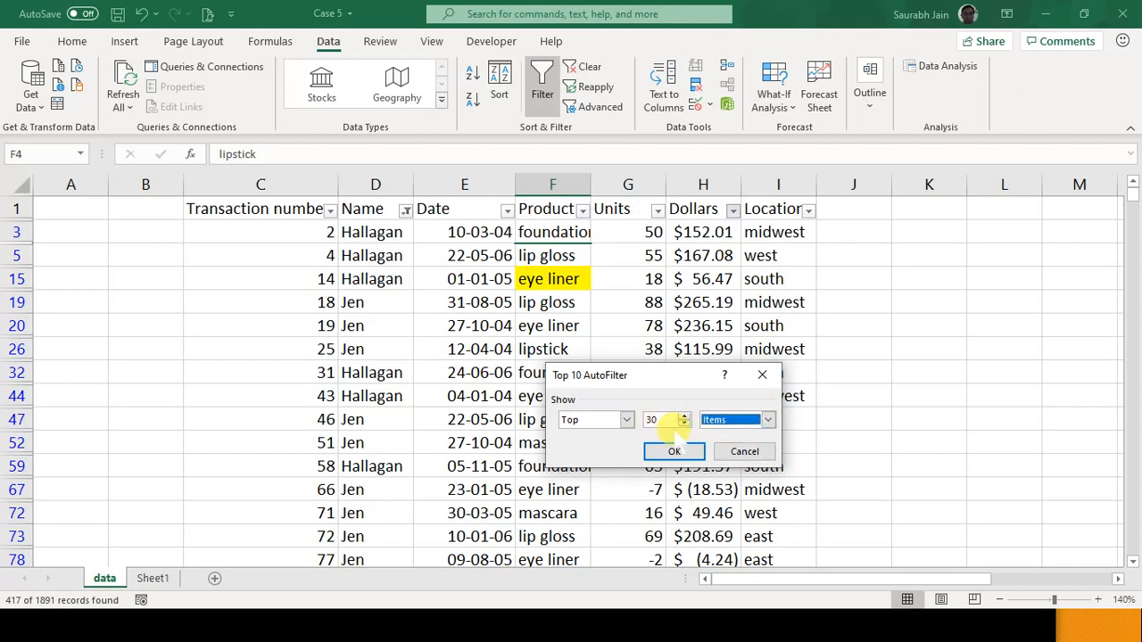
{"action": "left_click", "coordinate": [674, 455]}
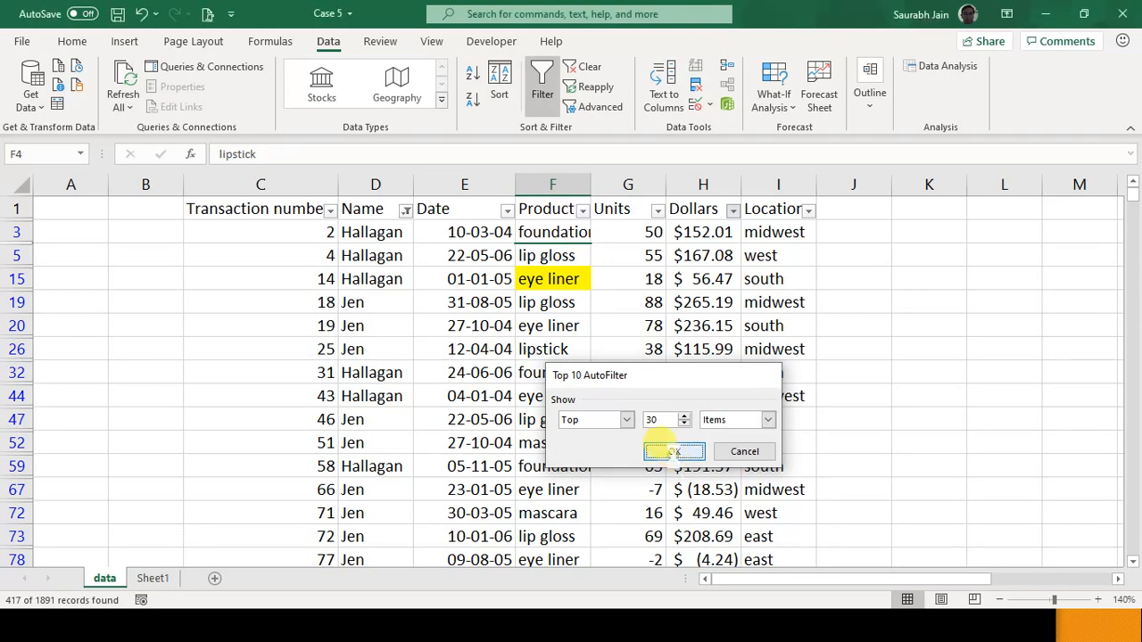
{"action": "left_click", "coordinate": [615, 318]}
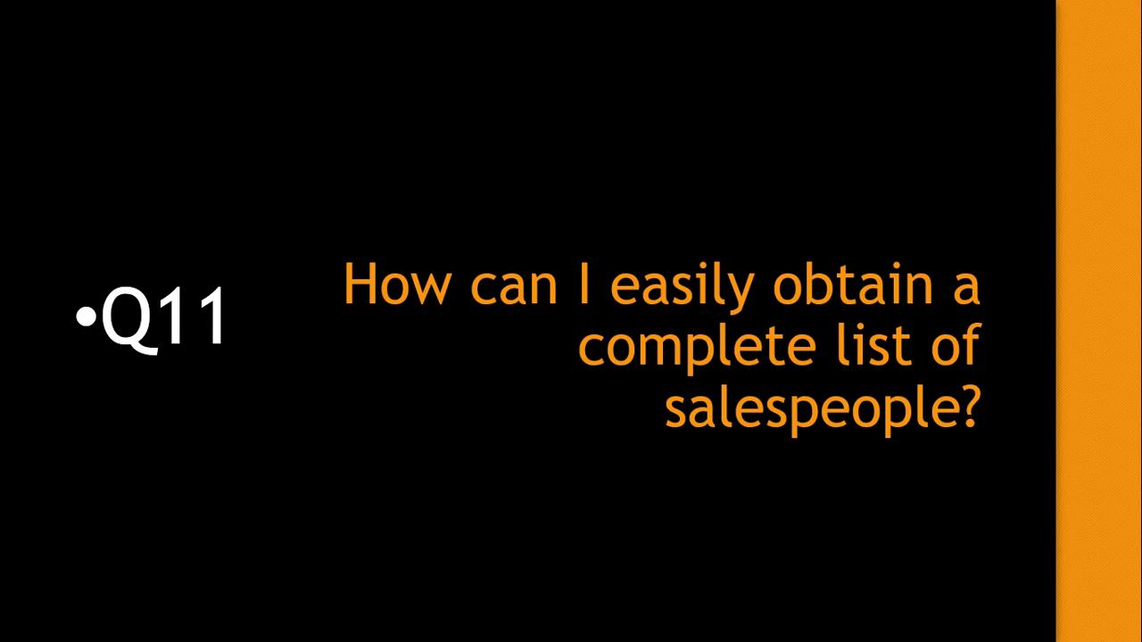
Step: Switch from the slide show back to the Excel workbook and turn off filtering on the transaction table
{"action": "key", "text": "super+d"}
{"action": "key", "text": "alt+Tab"}
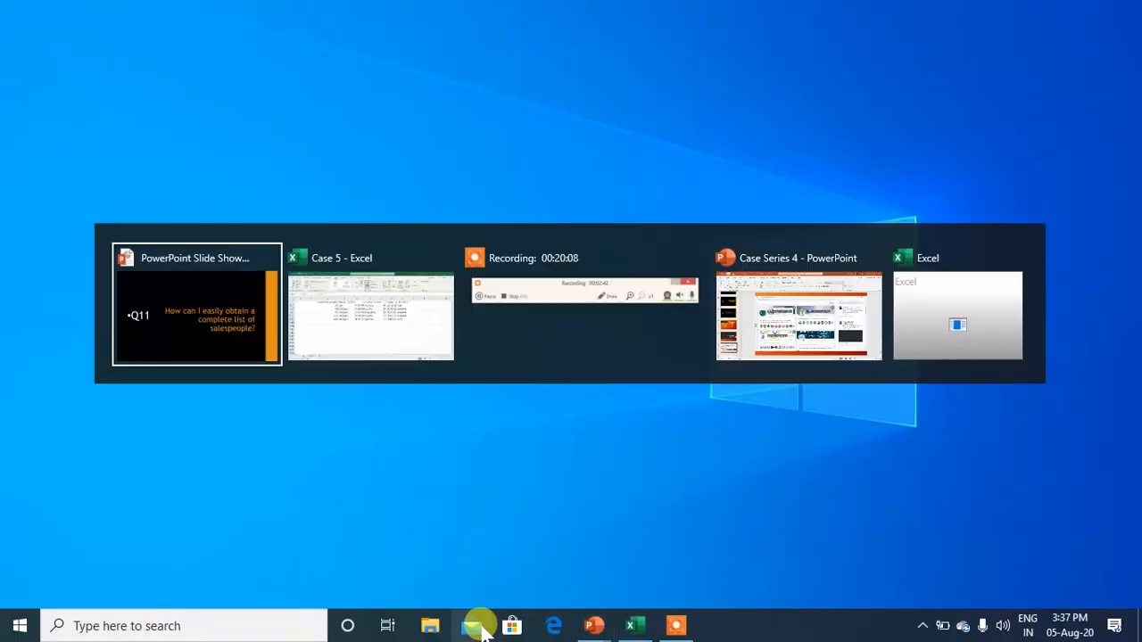
{"action": "key", "text": "alt+Tab"}
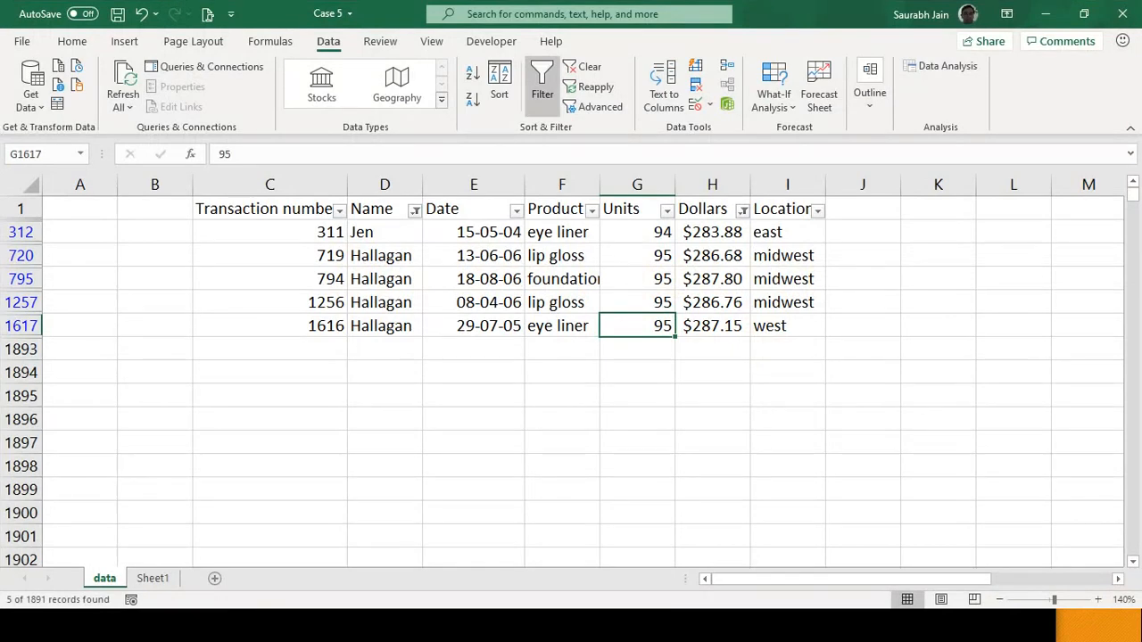
{"action": "left_click", "coordinate": [542, 100]}
{"action": "left_click", "coordinate": [464, 323]}
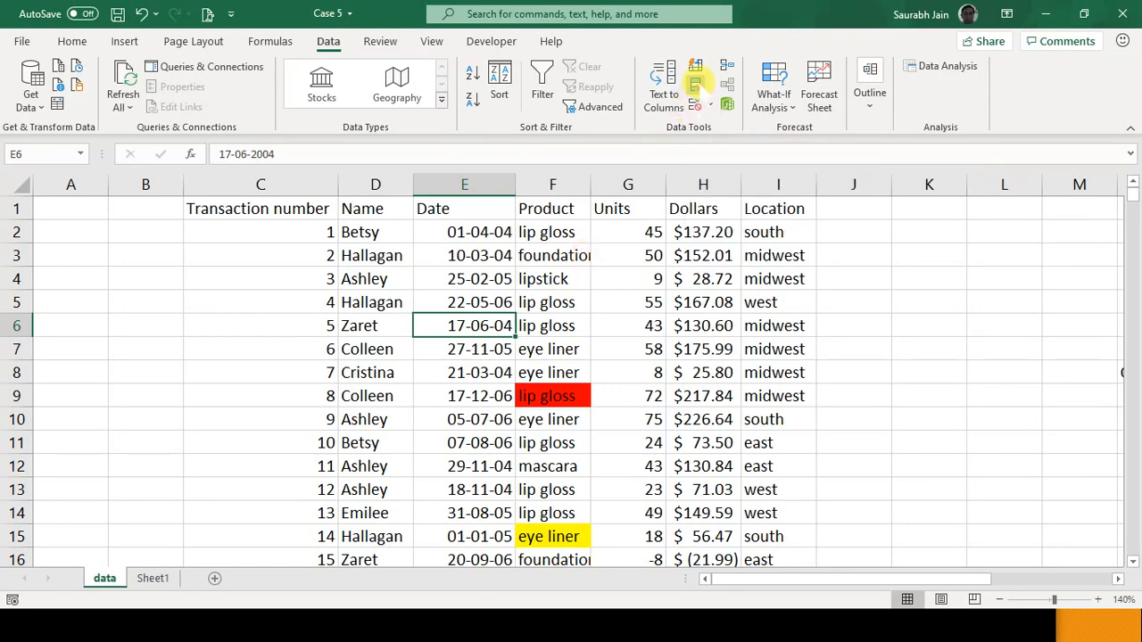
Step: Remove duplicate rows from the transaction table, comparing only the Name column
{"action": "left_click", "coordinate": [695, 88]}
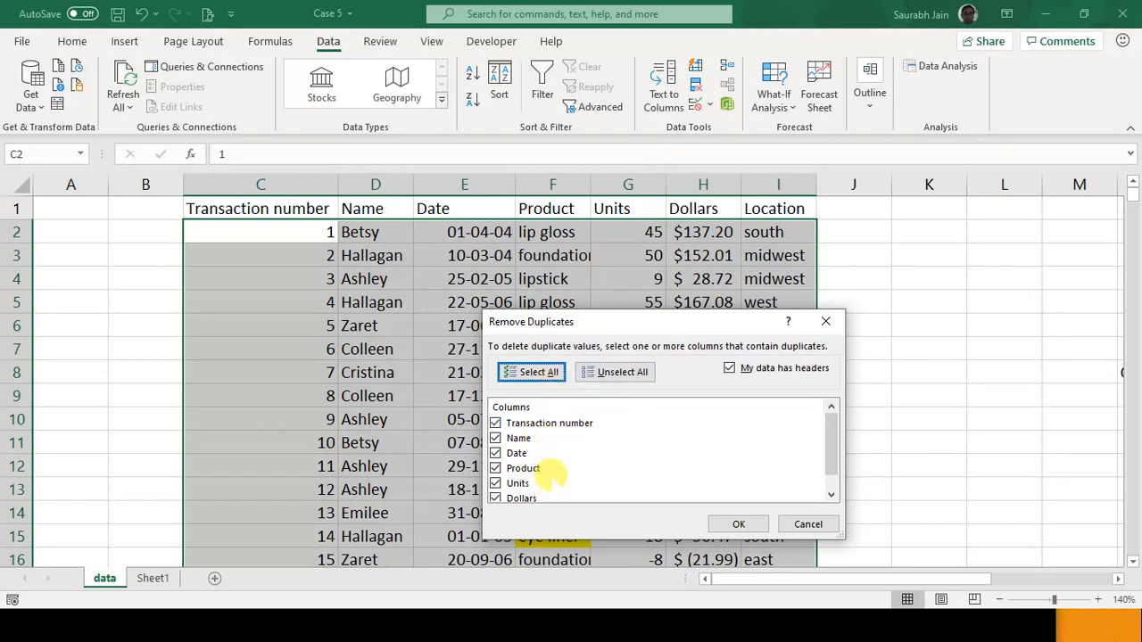
{"action": "left_click", "coordinate": [635, 378]}
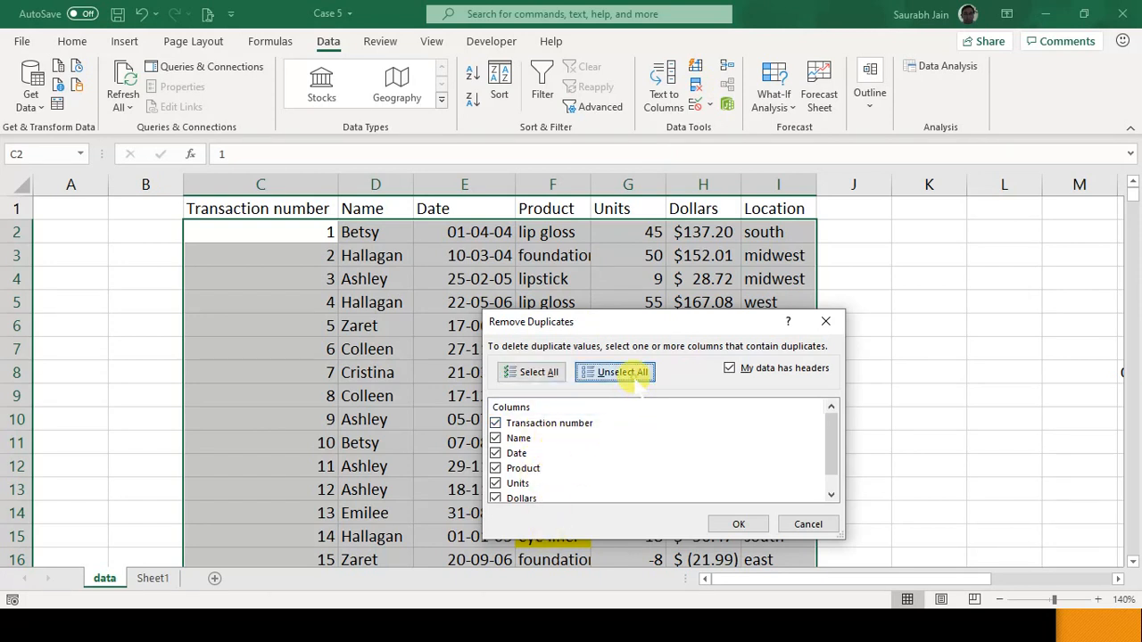
{"action": "left_click", "coordinate": [518, 438]}
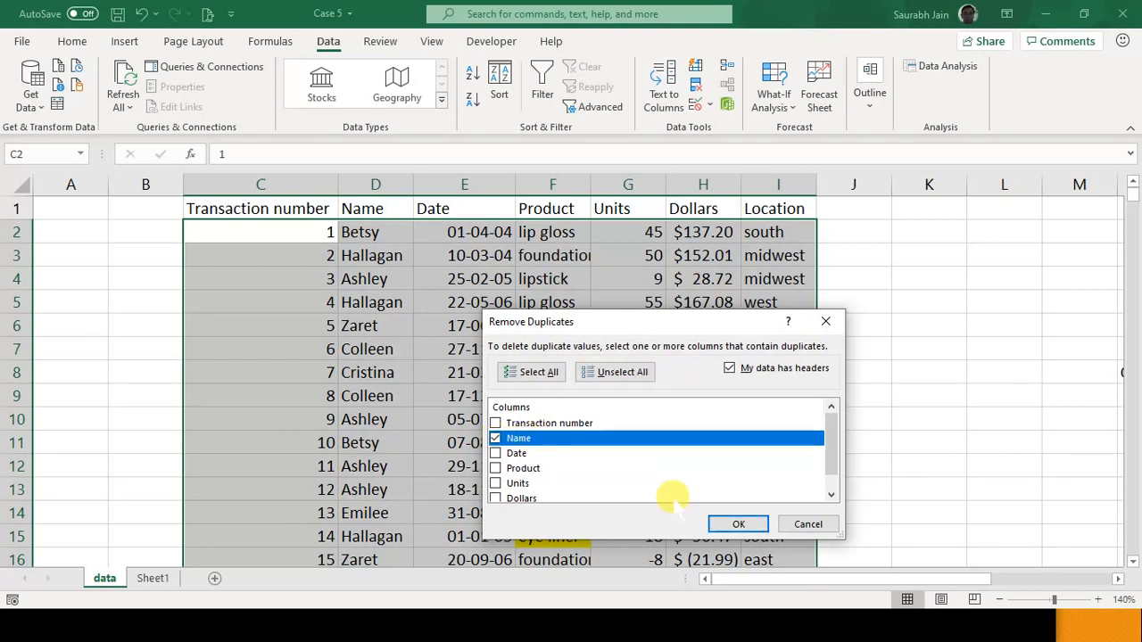
{"action": "left_click", "coordinate": [738, 524]}
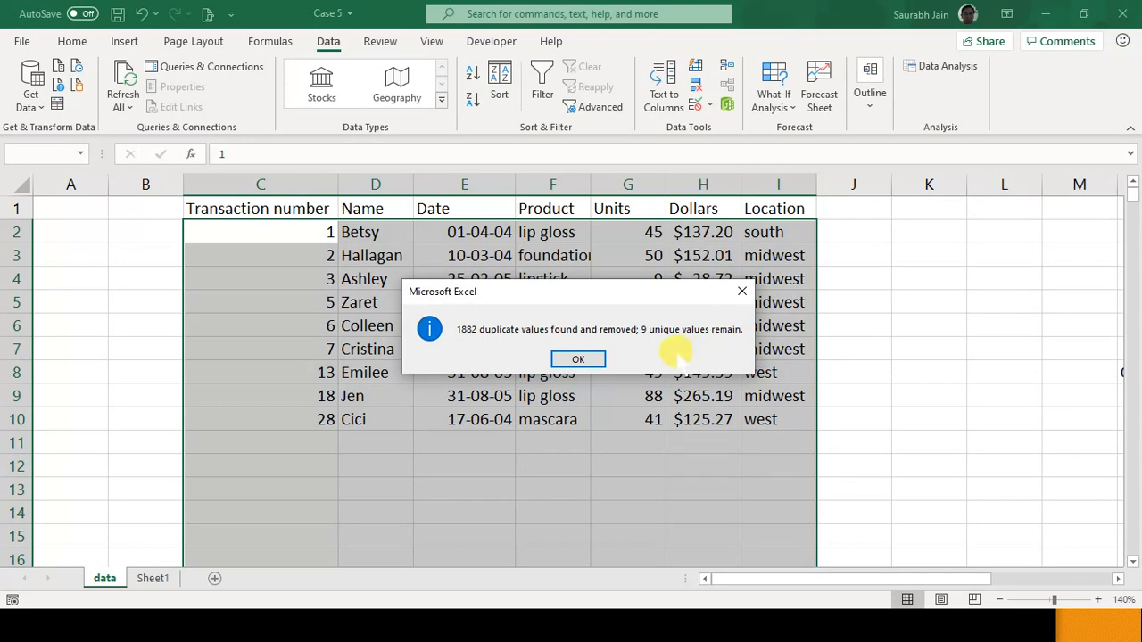
{"action": "left_click", "coordinate": [578, 358]}
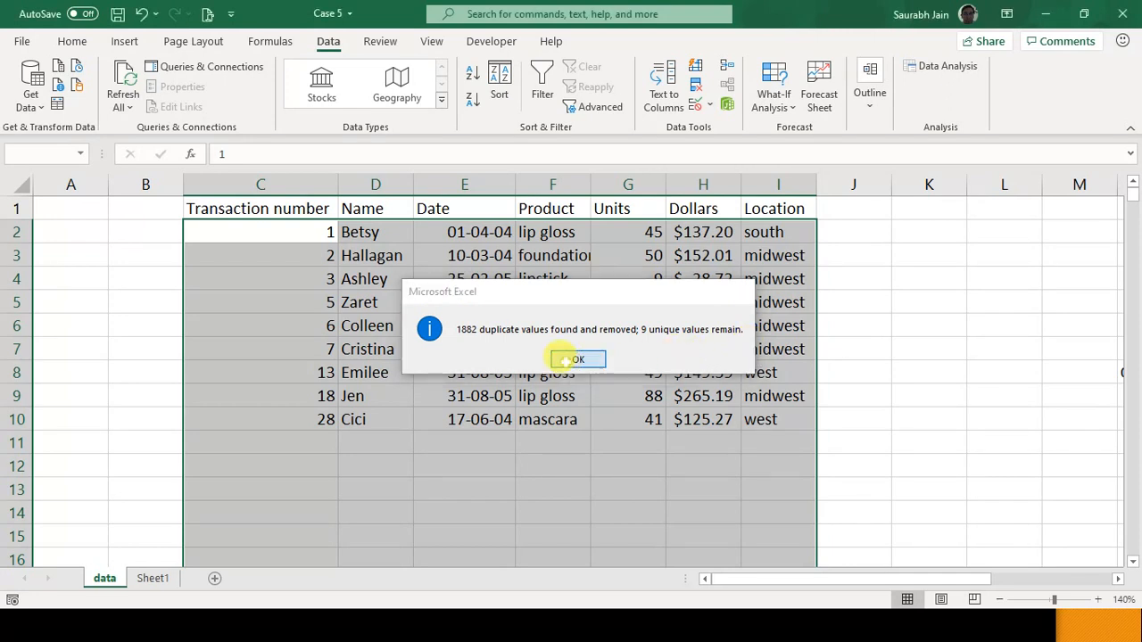
Step: Examine the remaining salesperson names in D2:D10, and undo the duplicate removal
{"action": "left_click", "coordinate": [451, 323]}
{"action": "left_click_drag", "start_coordinate": [368, 231], "coordinate": [386, 423]}
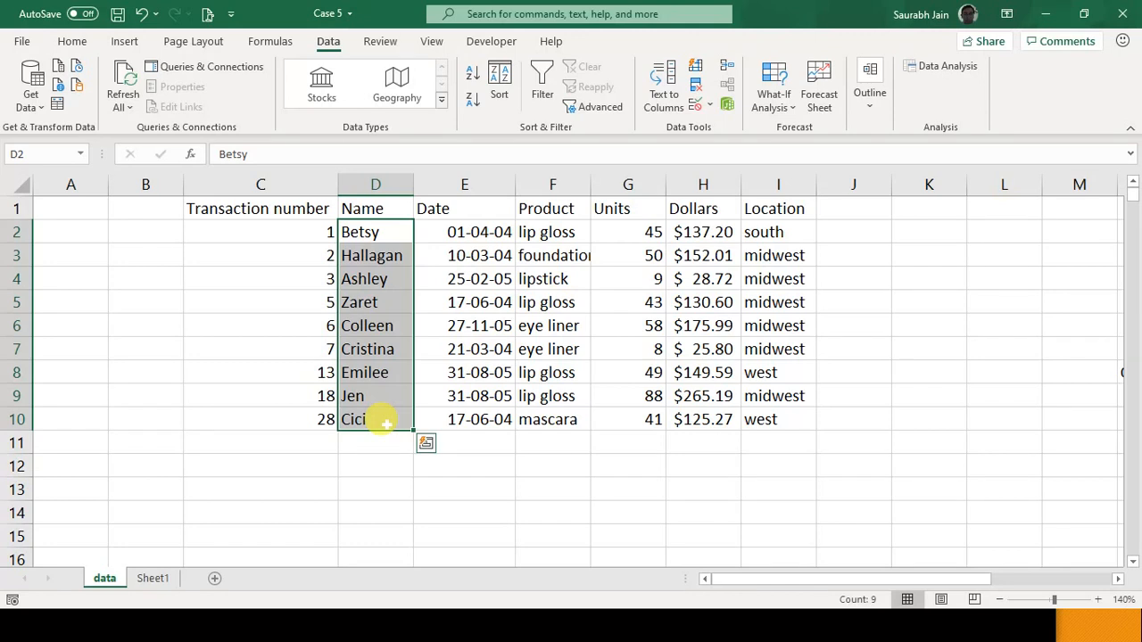
{"action": "key", "text": "ctrl+z"}
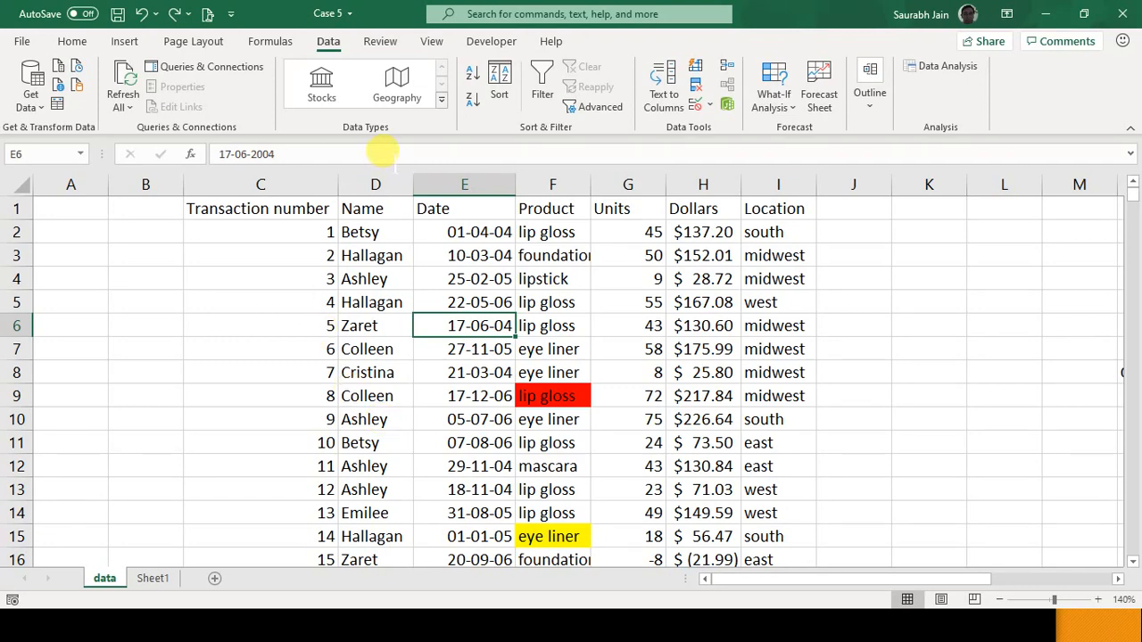
Step: Copy the whole Name column from the data sheet into column H of a new sheet
{"action": "left_click", "coordinate": [379, 183]}
{"action": "key", "text": "ctrl+c"}
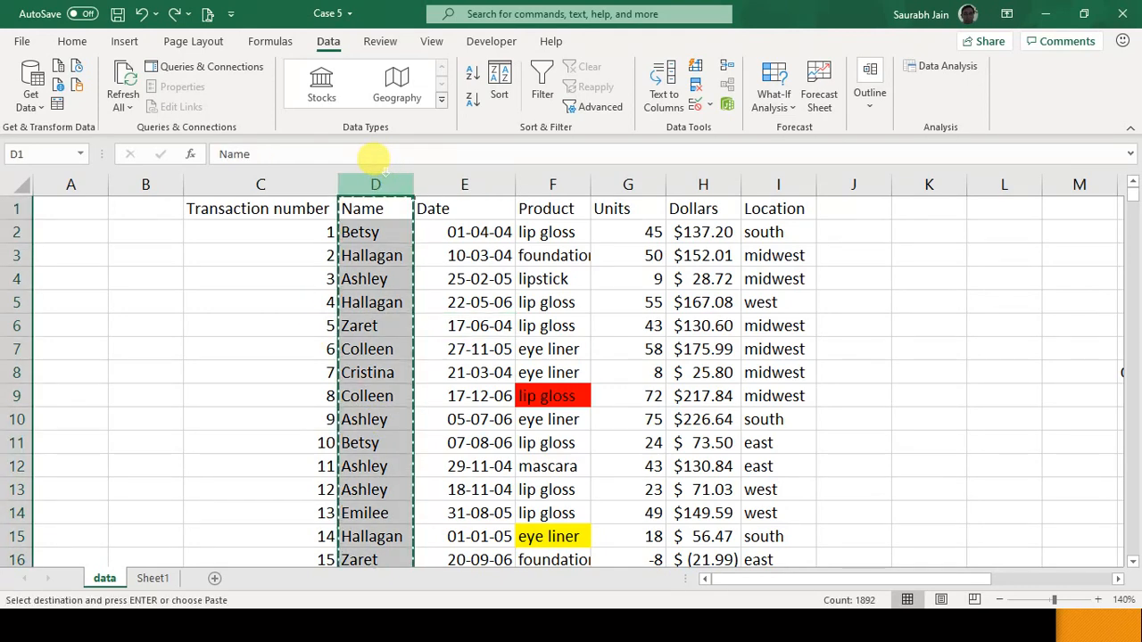
{"action": "left_click", "coordinate": [215, 578]}
{"action": "left_click", "coordinate": [421, 200]}
{"action": "left_click", "coordinate": [421, 181]}
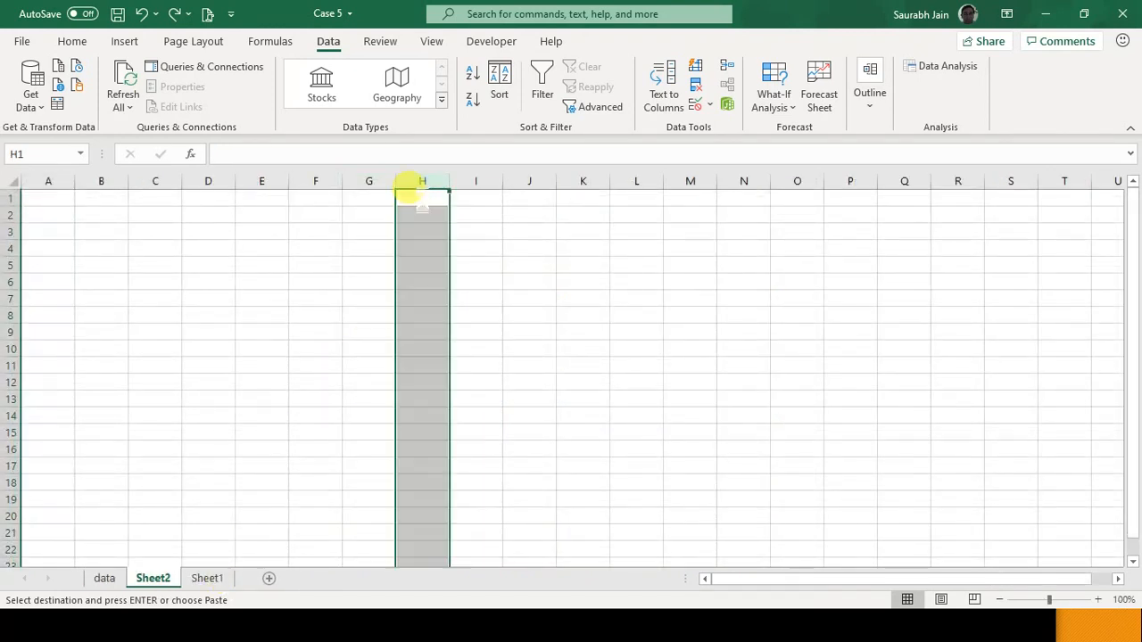
{"action": "key", "text": "ctrl+v"}
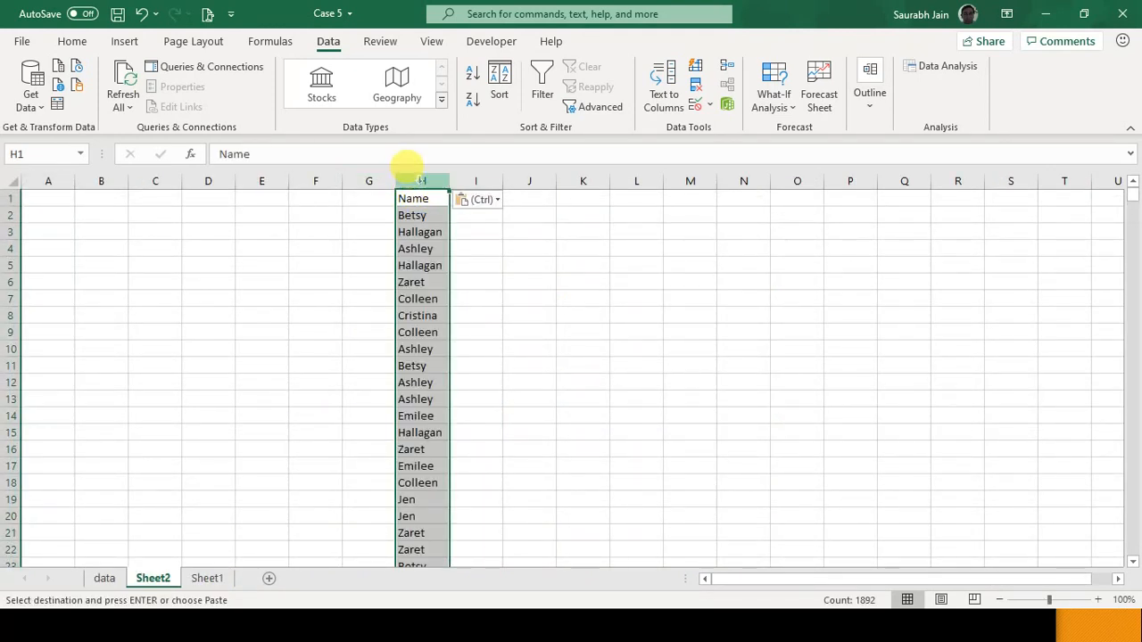
Step: Remove the duplicate names from column H of Sheet2 to leave a unique list of salespeople
{"action": "left_click", "coordinate": [695, 86]}
{"action": "left_click", "coordinate": [736, 527]}
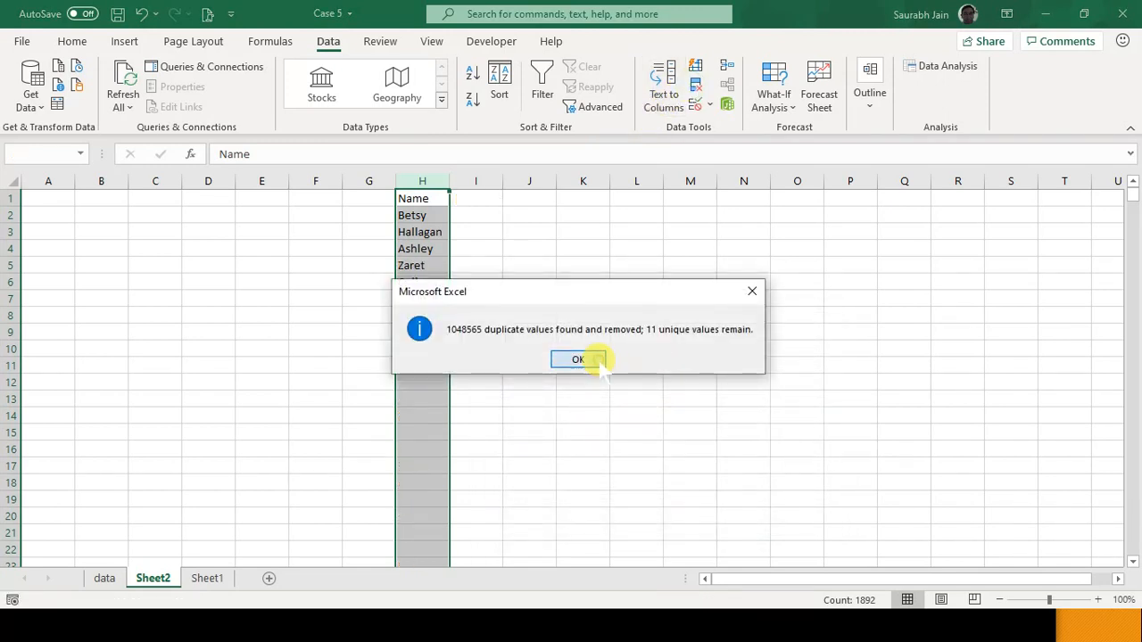
{"action": "left_click", "coordinate": [593, 362]}
{"action": "left_click", "coordinate": [584, 397]}
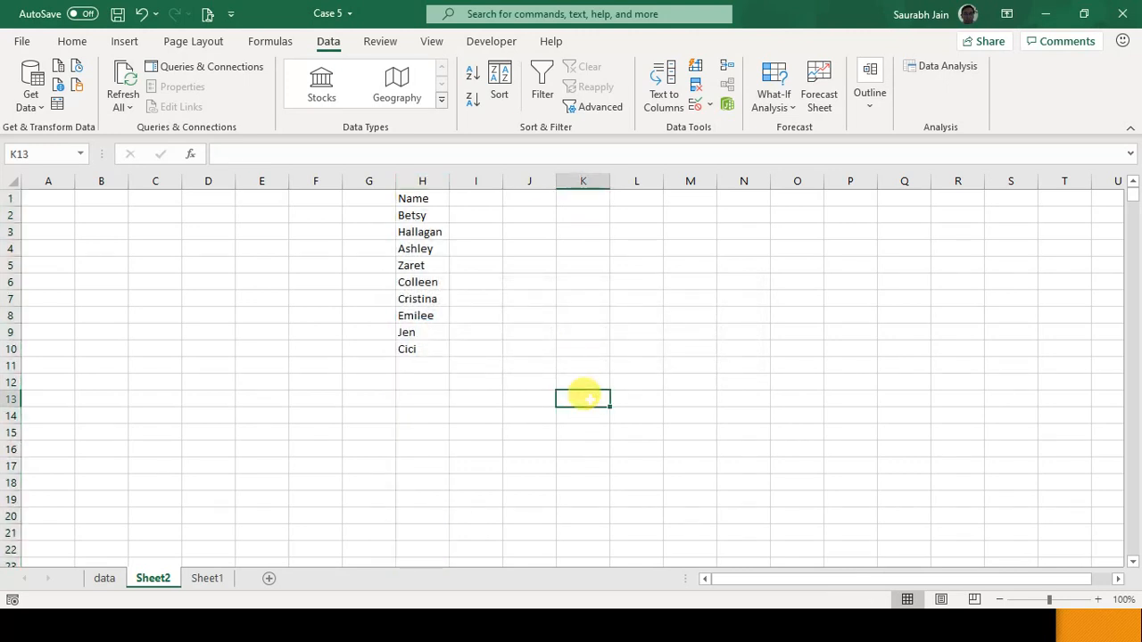
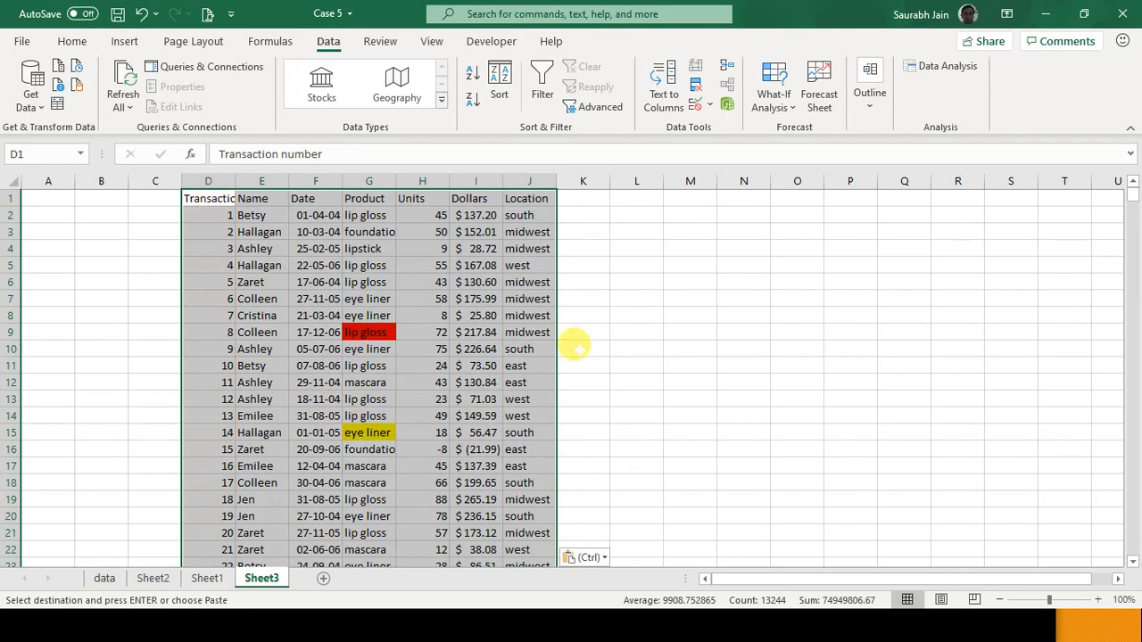
Step: Remove duplicate rows from the copied table on Sheet3, comparing only the Name, Product and Location columns
{"action": "left_click", "coordinate": [580, 349]}
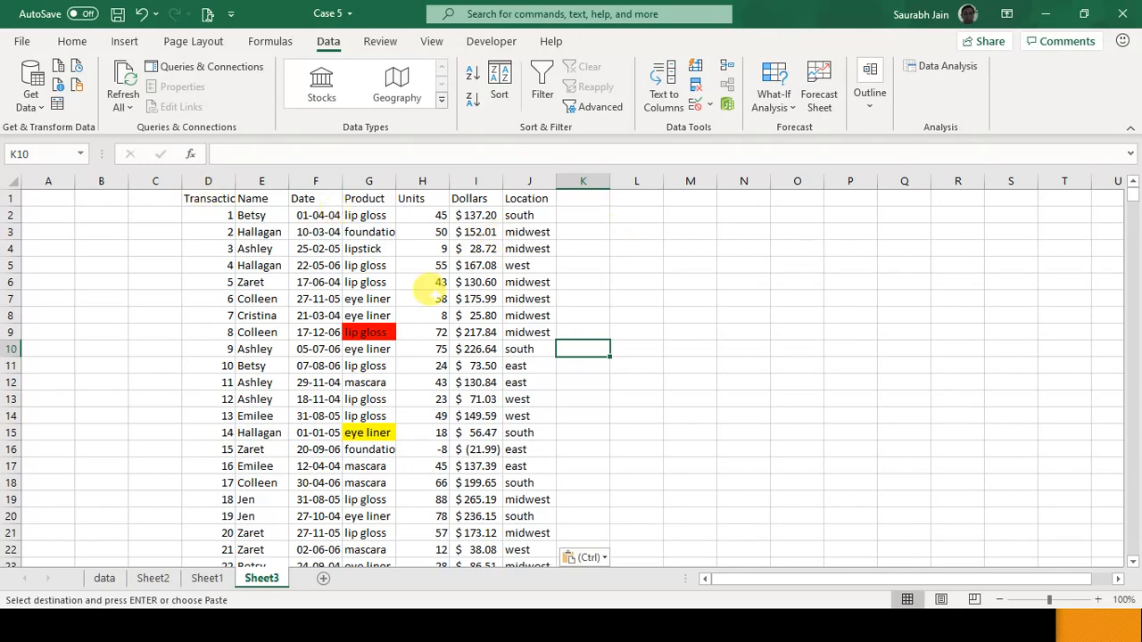
{"action": "left_click", "coordinate": [439, 297]}
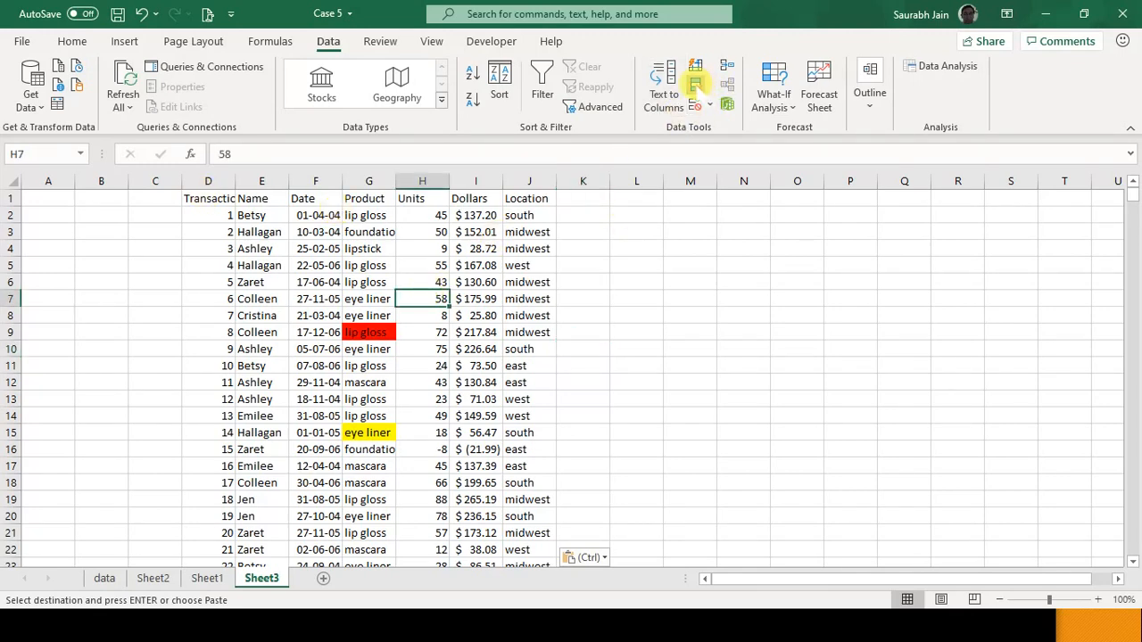
{"action": "left_click", "coordinate": [695, 85]}
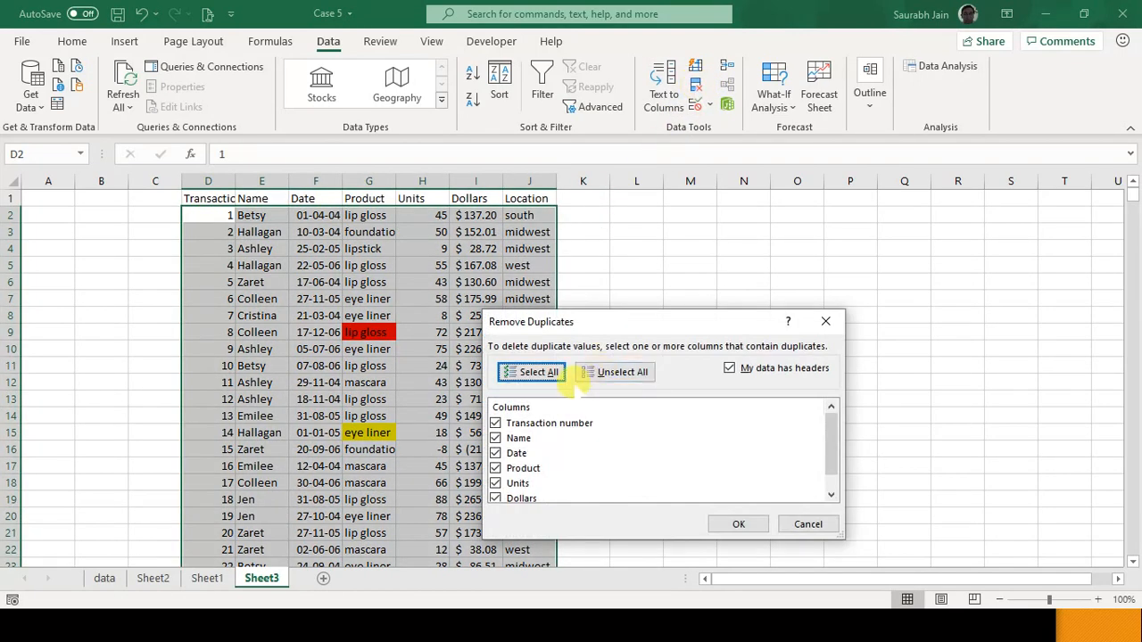
{"action": "left_click", "coordinate": [622, 373]}
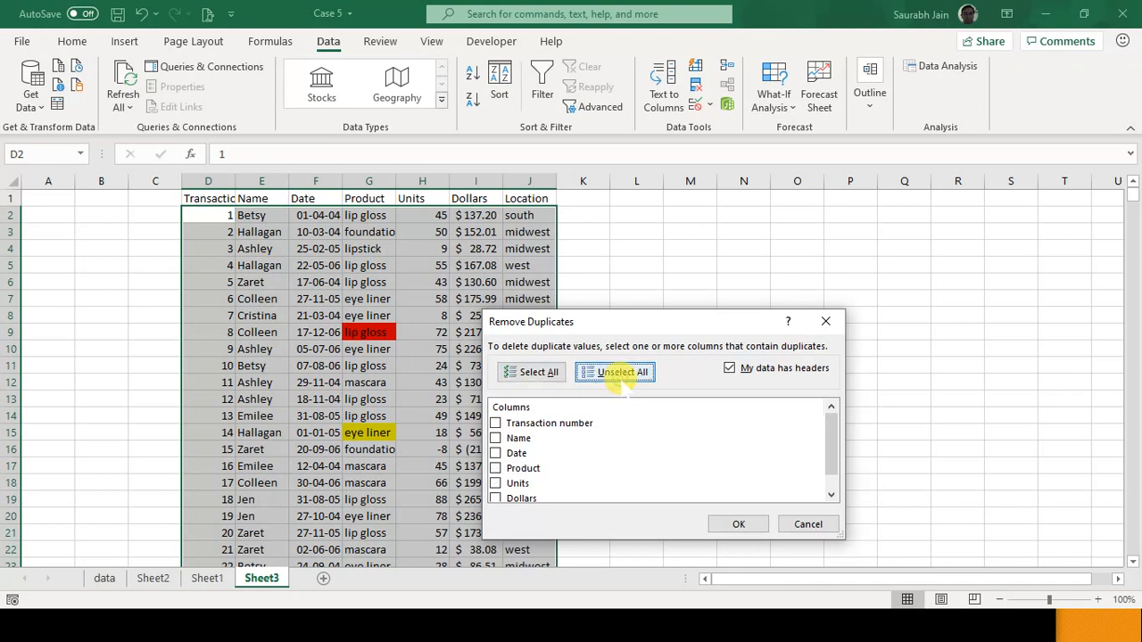
{"action": "left_click", "coordinate": [515, 438]}
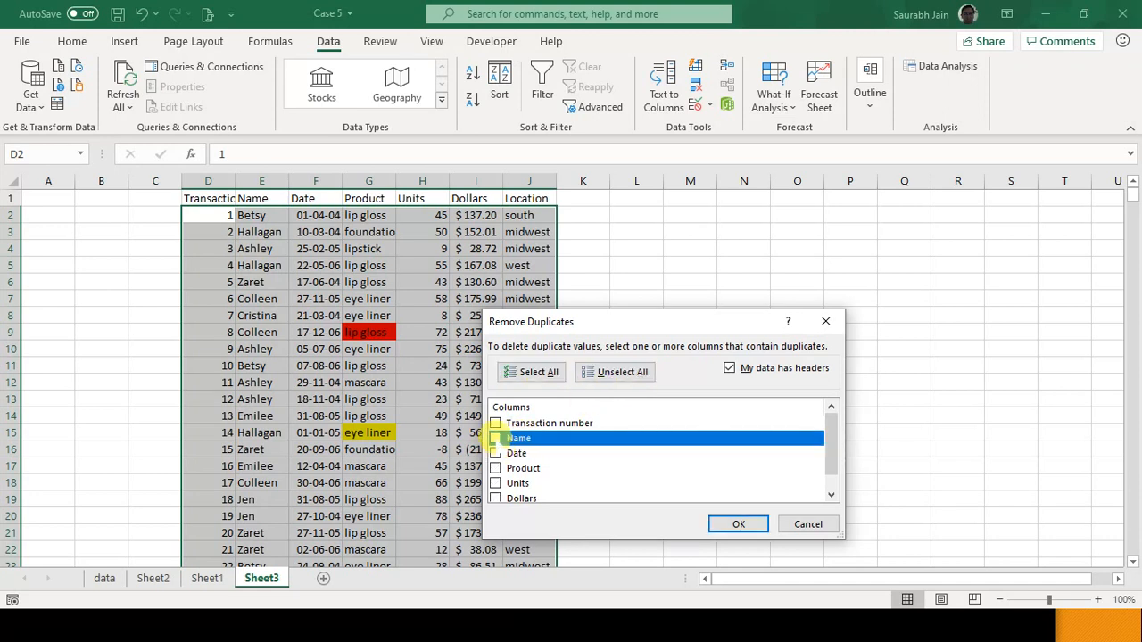
{"action": "left_click", "coordinate": [495, 468]}
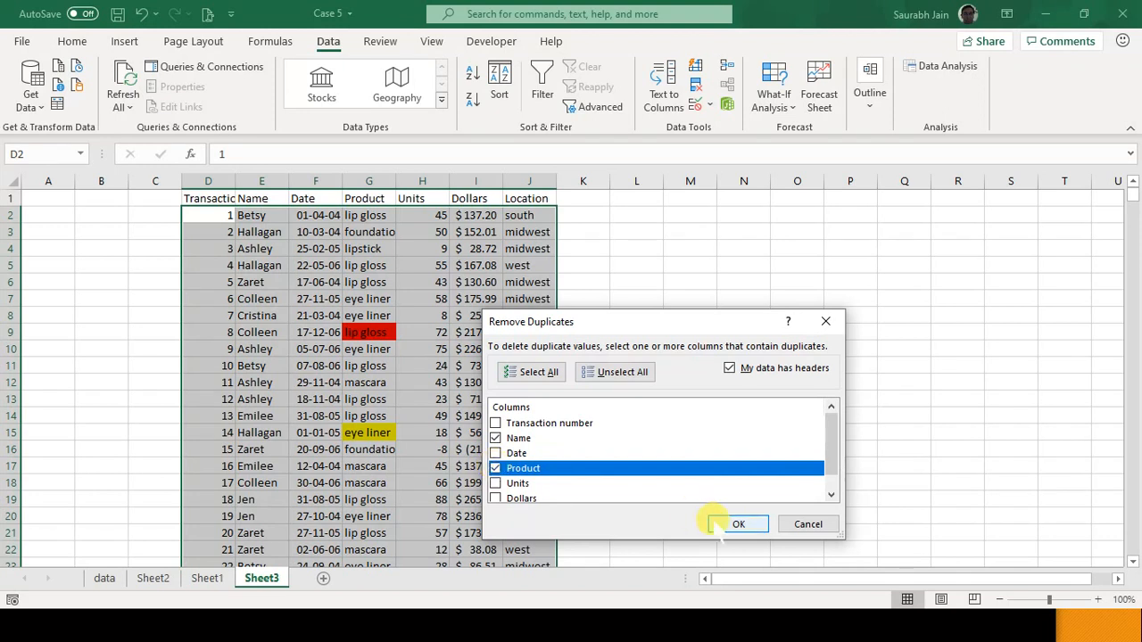
{"action": "left_click", "coordinate": [831, 494]}
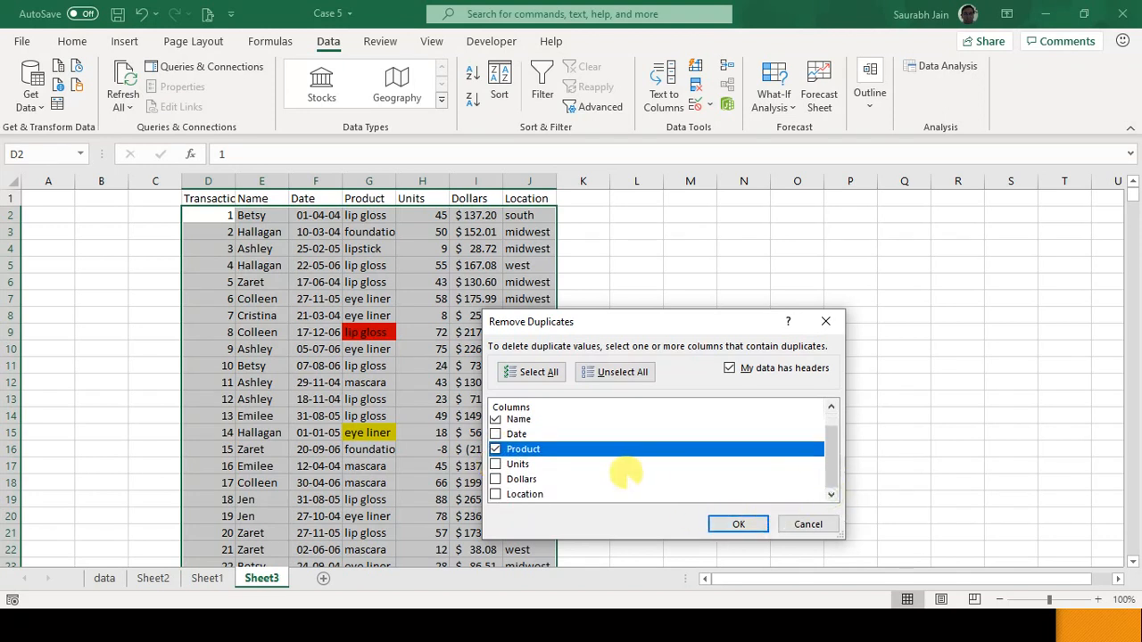
{"action": "left_click", "coordinate": [531, 496]}
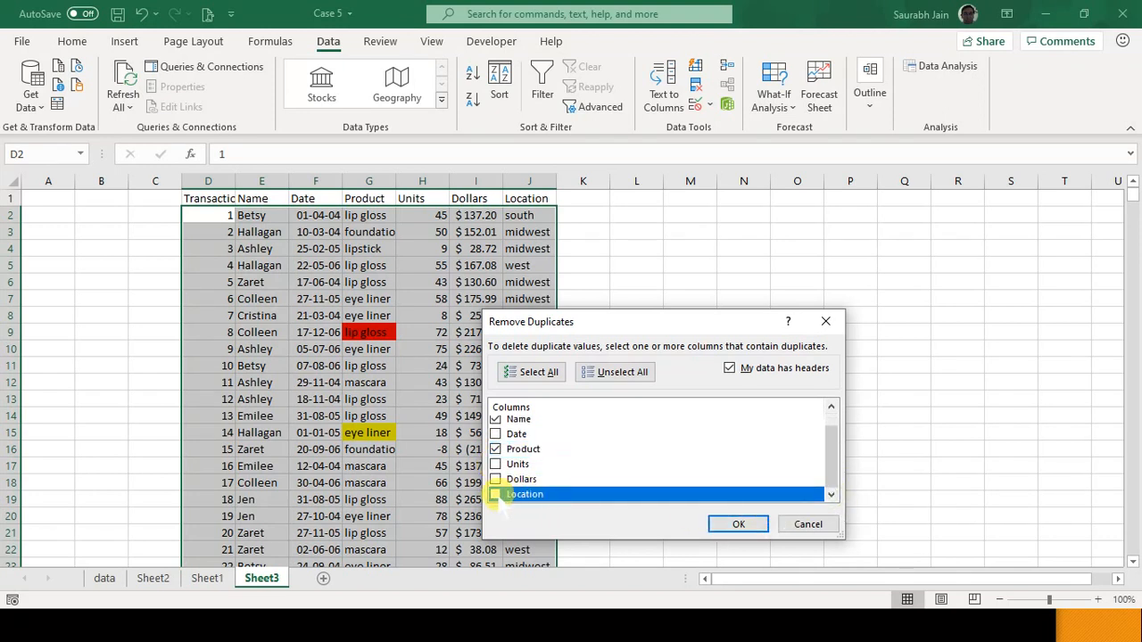
{"action": "left_click", "coordinate": [738, 523]}
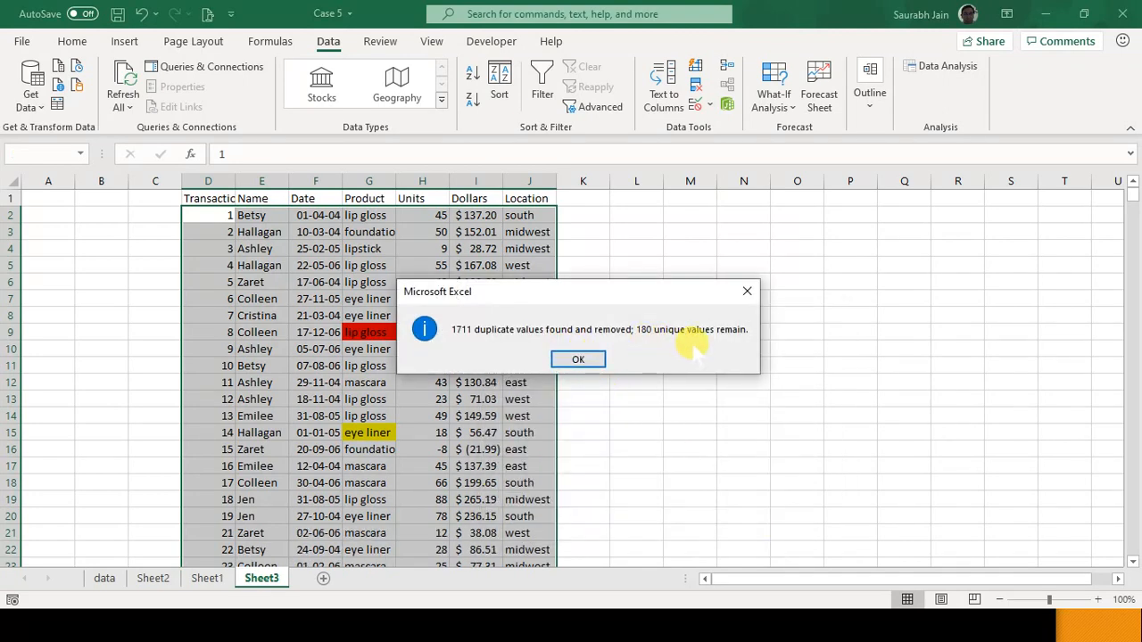
{"action": "left_click", "coordinate": [578, 360]}
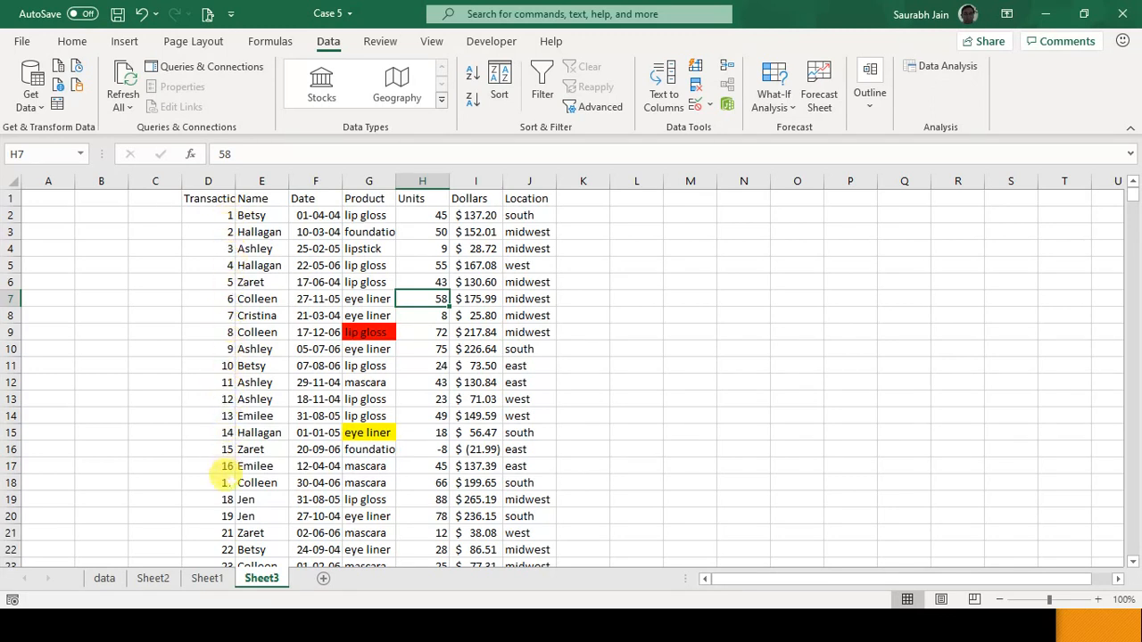
Step: Examine the remaining transaction numbers around row 21 of Sheet3 for a removed record
{"action": "left_click", "coordinate": [217, 532]}
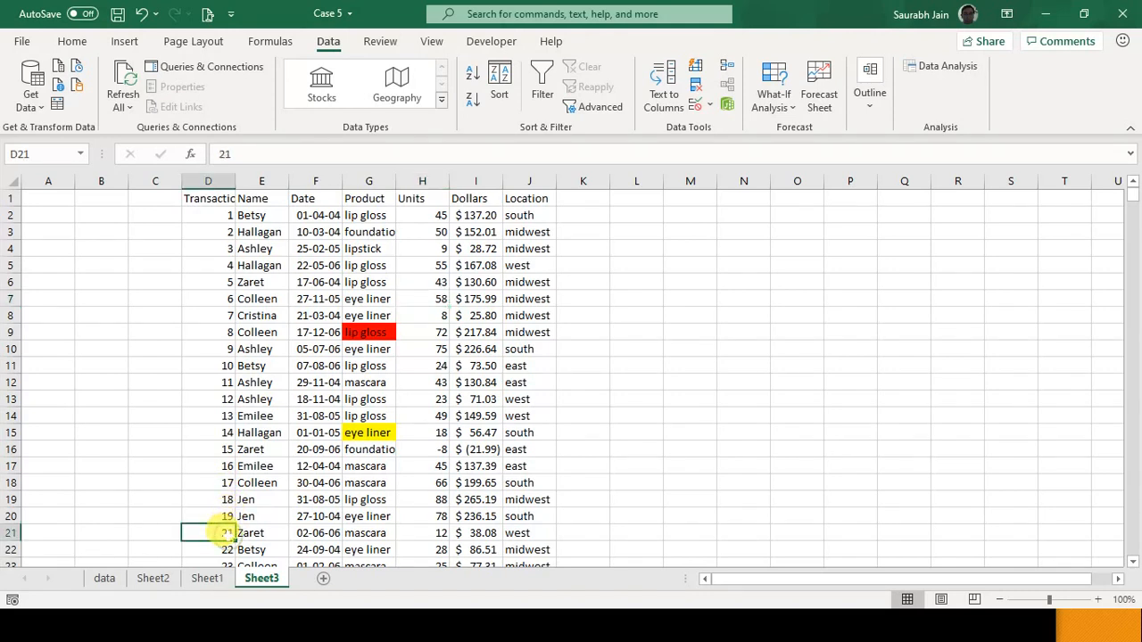
{"action": "left_click", "coordinate": [436, 547]}
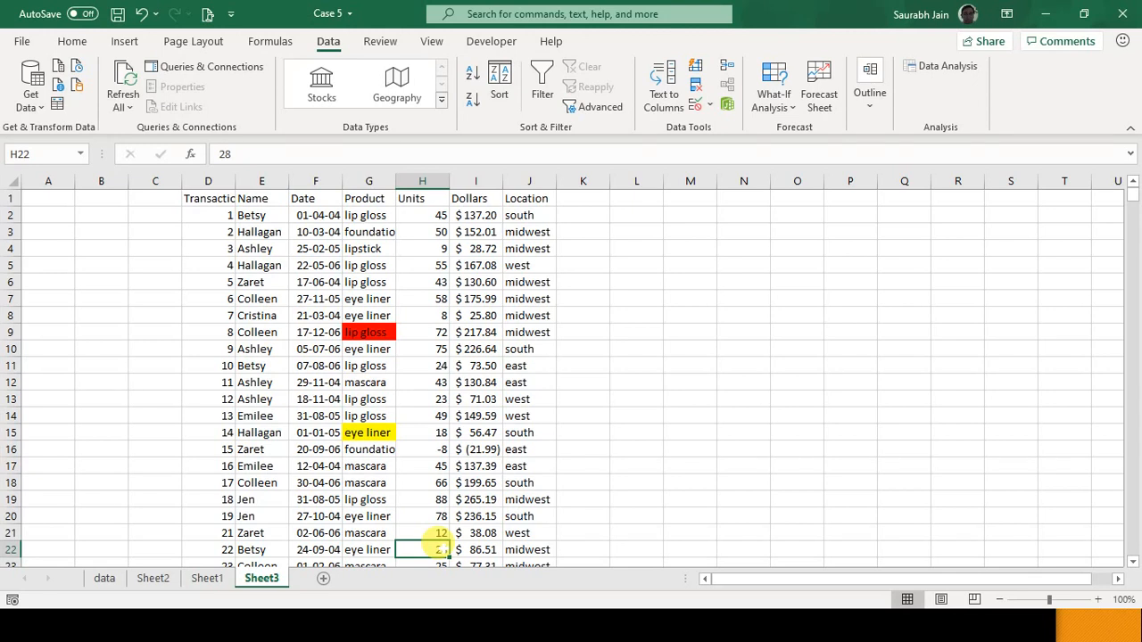
{"action": "left_click", "coordinate": [346, 465]}
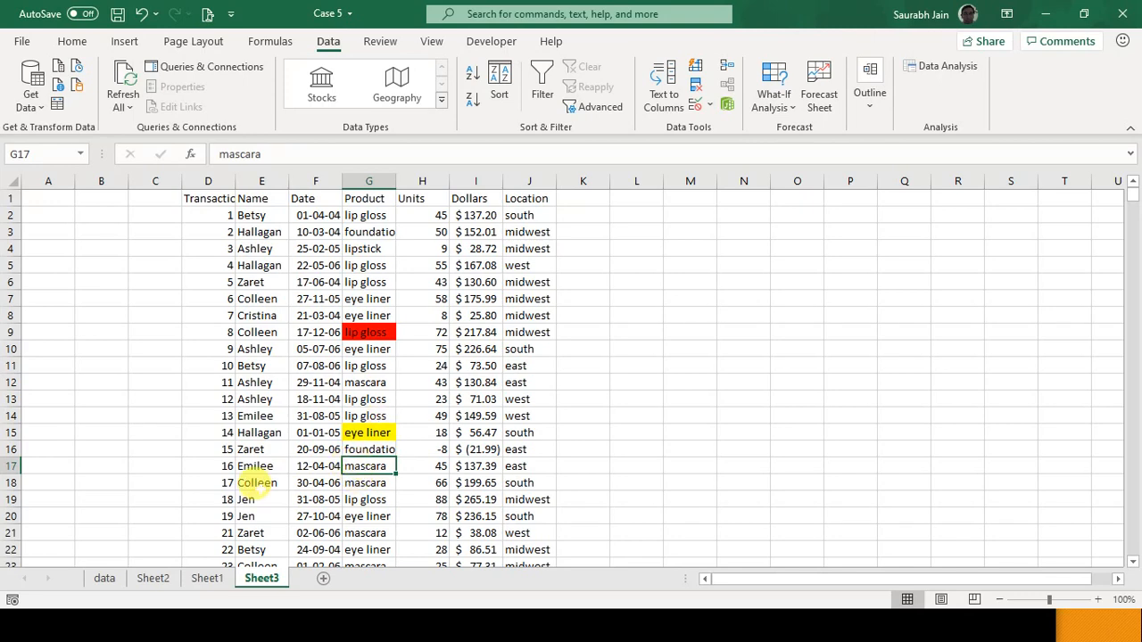
Step: Go to the data sheet and locate the record of transaction 20 in the original table
{"action": "left_click", "coordinate": [104, 578]}
{"action": "left_click", "coordinate": [243, 367]}
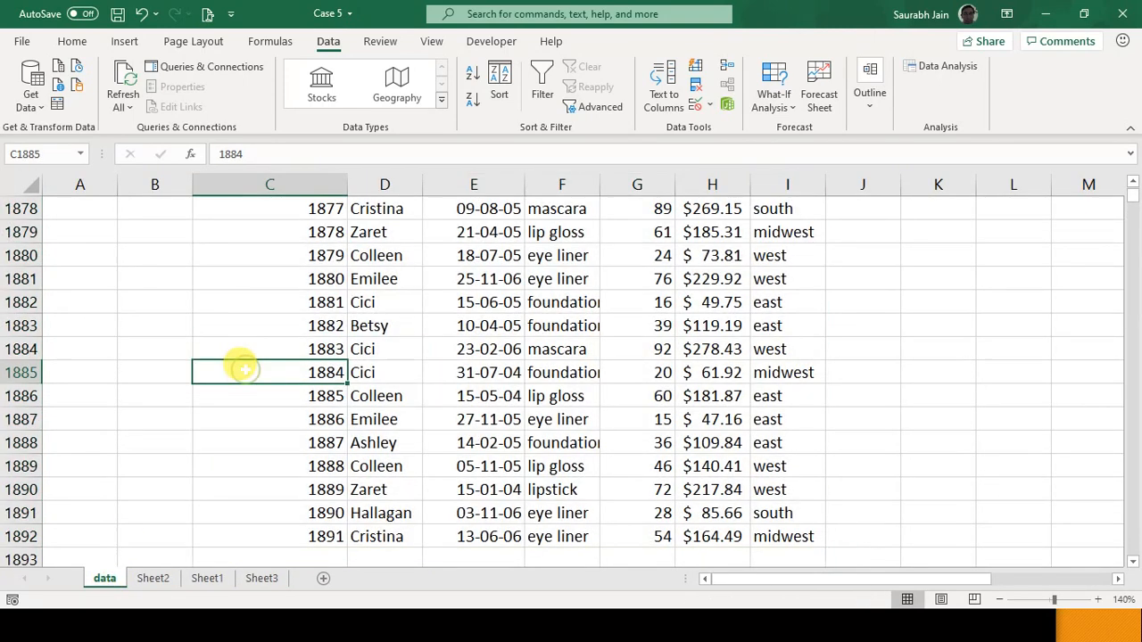
{"action": "scroll", "coordinate": [241, 366], "scroll_direction": "up", "scroll_amount": 20}
{"action": "key", "text": "ctrl+shift+Up"}
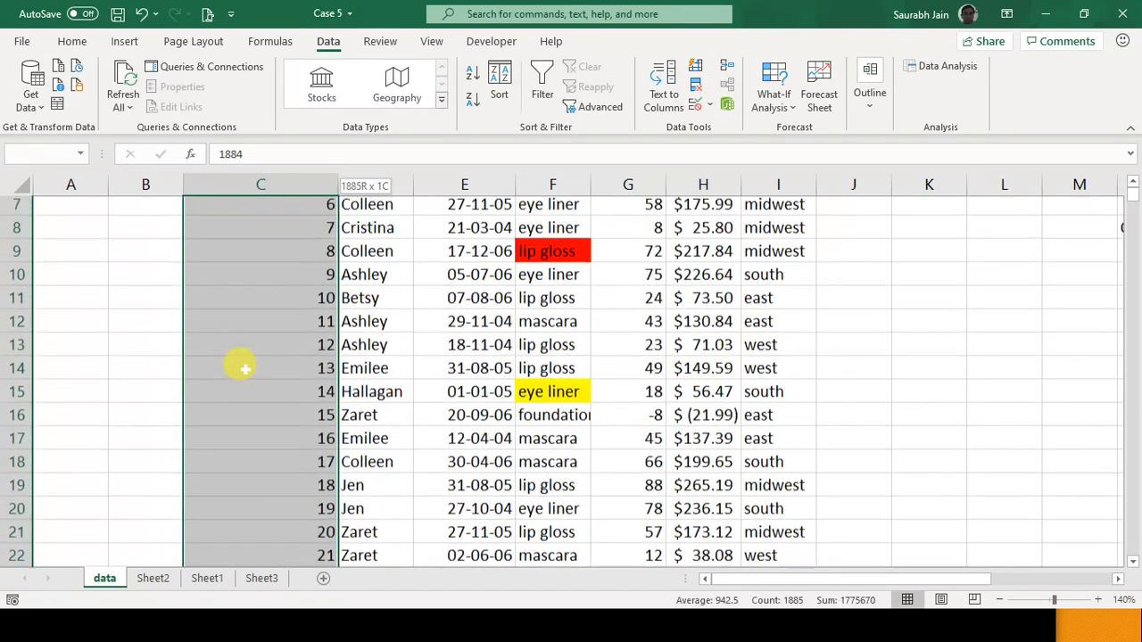
{"action": "left_click", "coordinate": [293, 481]}
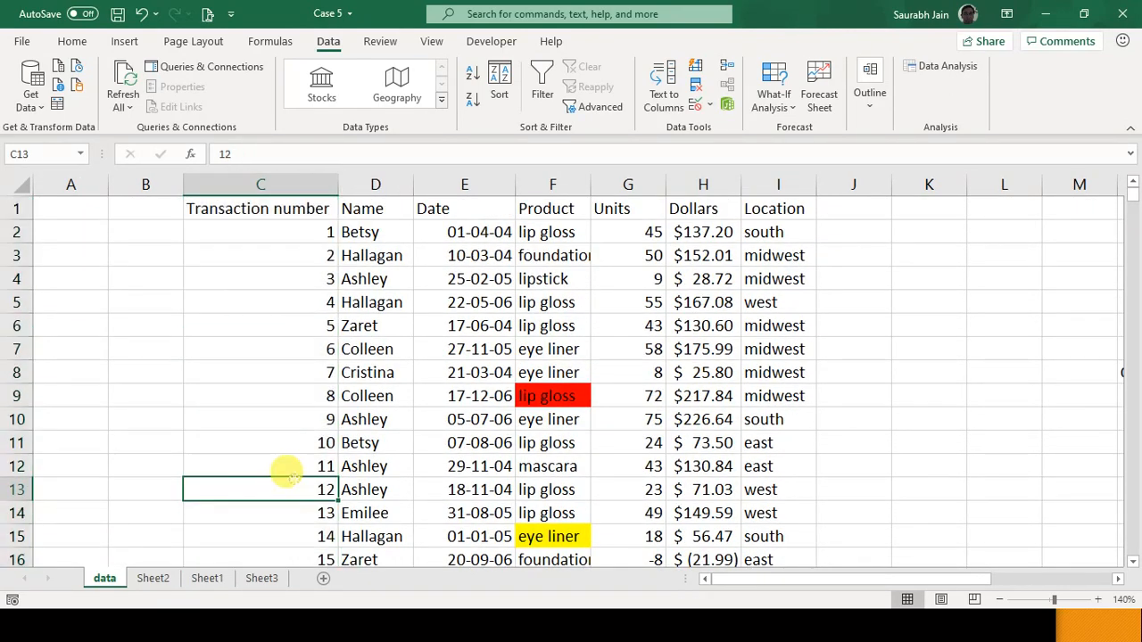
{"action": "key", "text": "Down"}
{"action": "key", "text": "Down"}
{"action": "key", "text": "Down"}
{"action": "key", "text": "Down"}
{"action": "key", "text": "Down"}
{"action": "key", "text": "Down"}
{"action": "key", "text": "Down"}
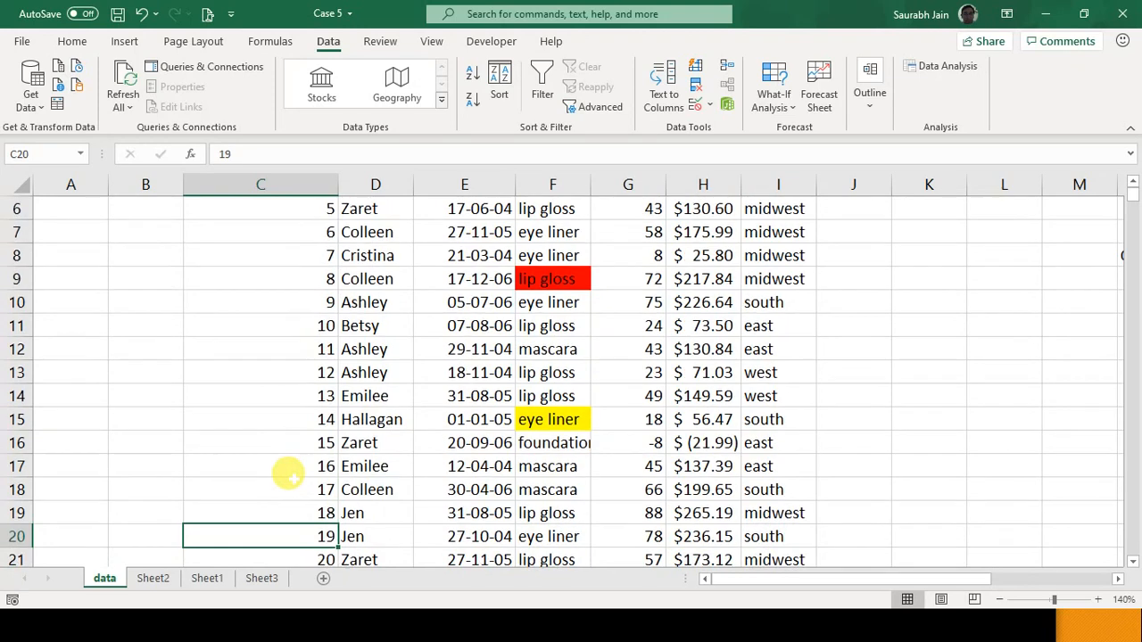
Step: Compare the name, product and location of transaction 20 with those of transaction 5
{"action": "left_click", "coordinate": [361, 558]}
{"action": "left_click", "coordinate": [553, 551]}
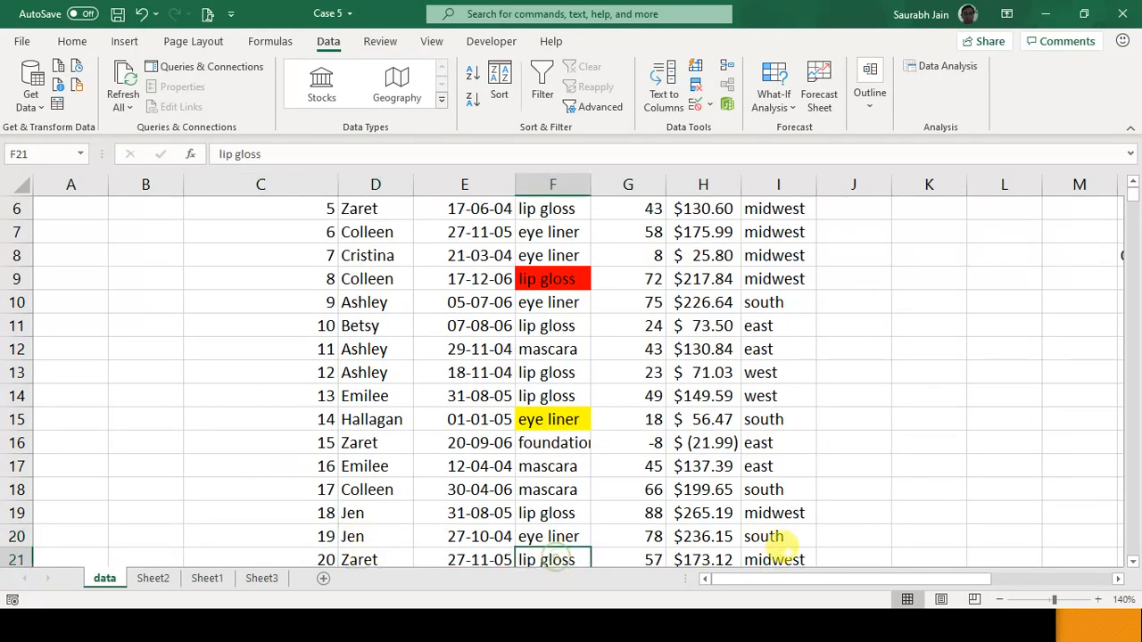
{"action": "left_click", "coordinate": [777, 558]}
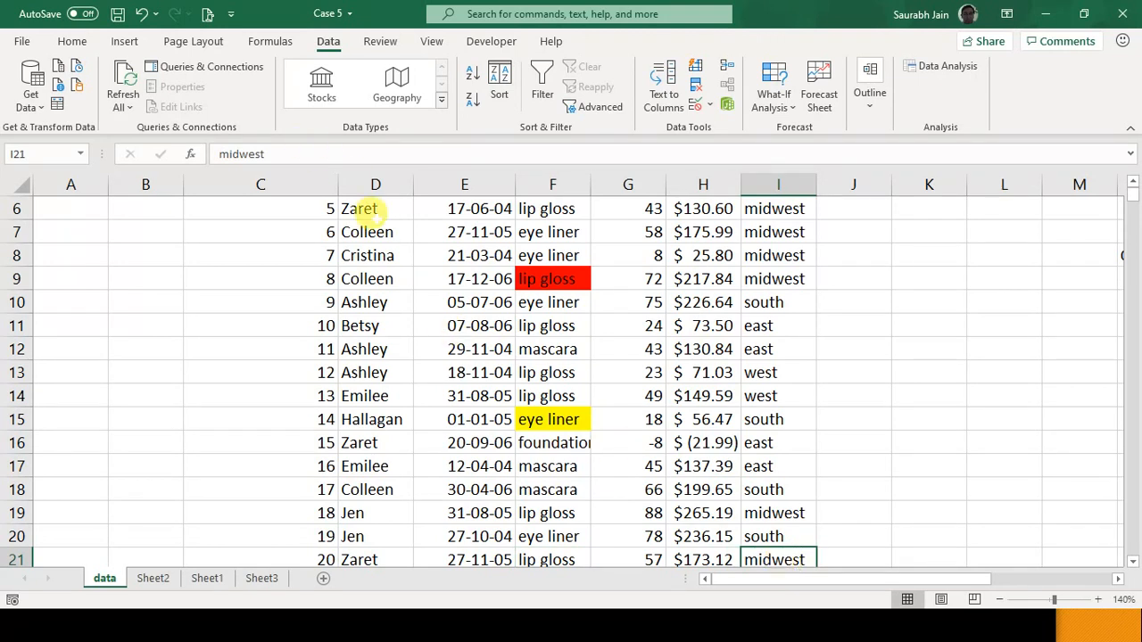
{"action": "left_click", "coordinate": [361, 208]}
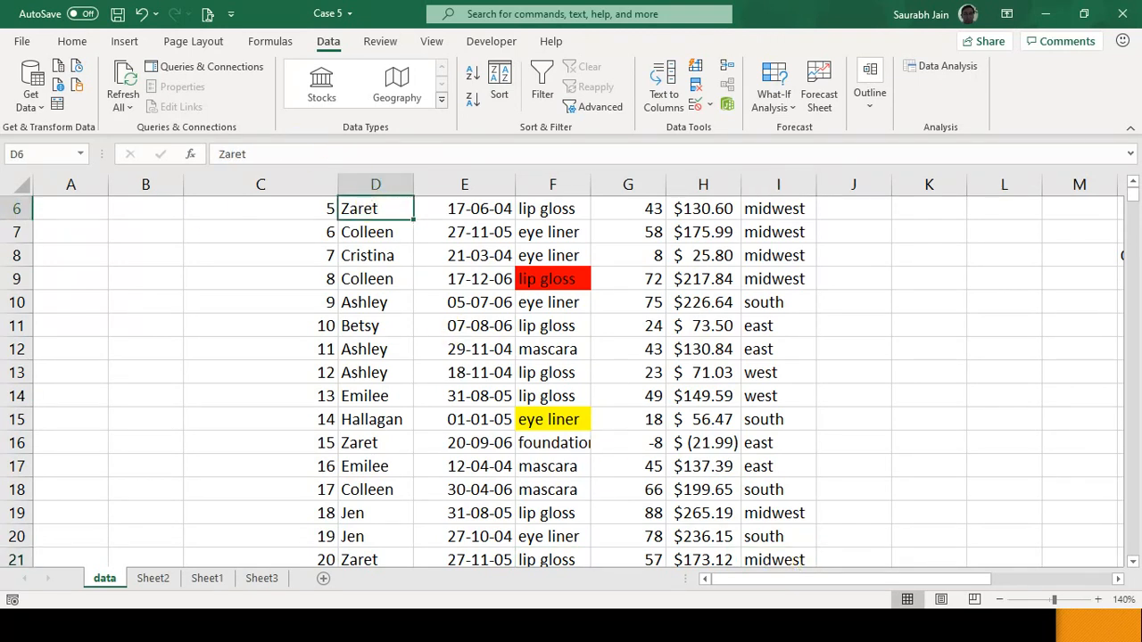
{"action": "left_click", "coordinate": [16, 209]}
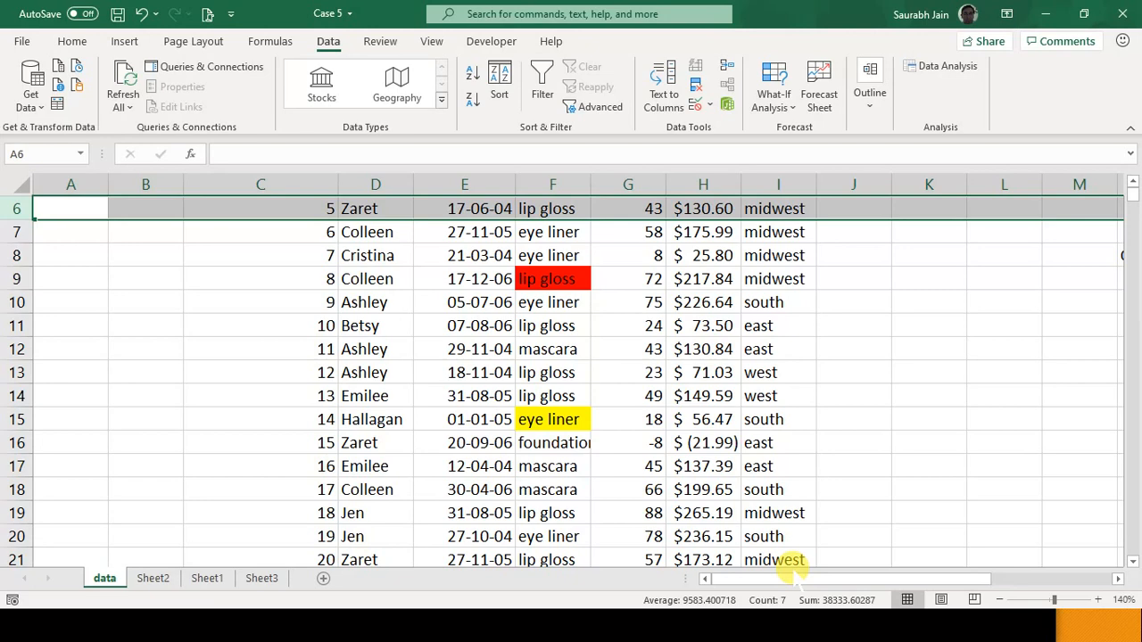
{"action": "left_click", "coordinate": [908, 456]}
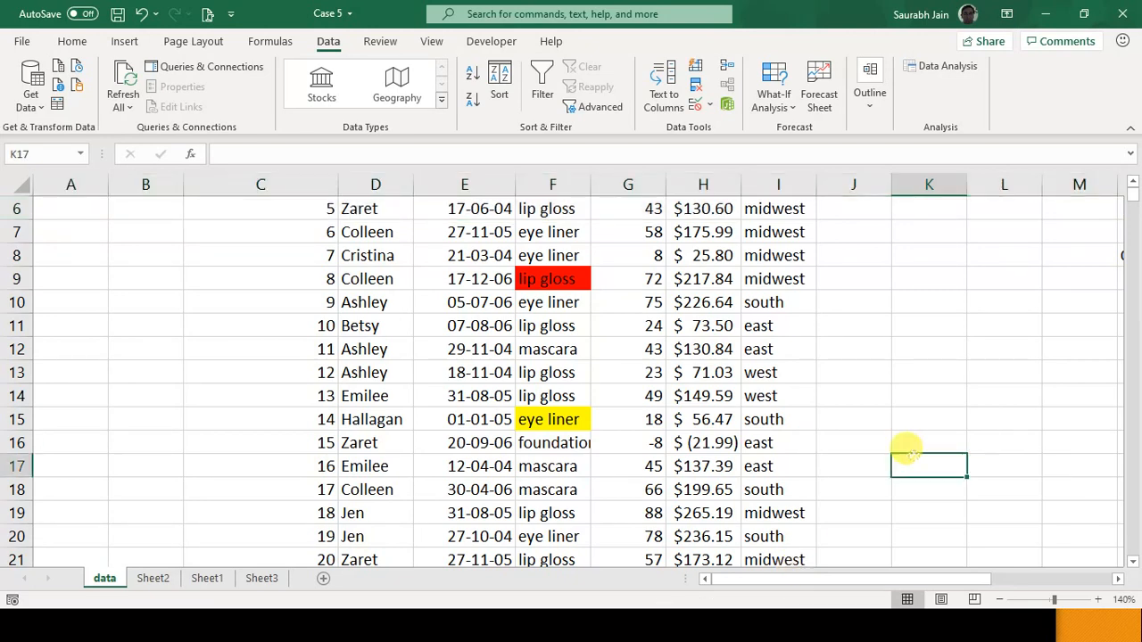
Step: Undo the Sheet3 duplicate removal, the table paste and the Sheet2 duplicate removal, and return to the start of the data sheet's table
{"action": "key", "text": "ctrl+z"}
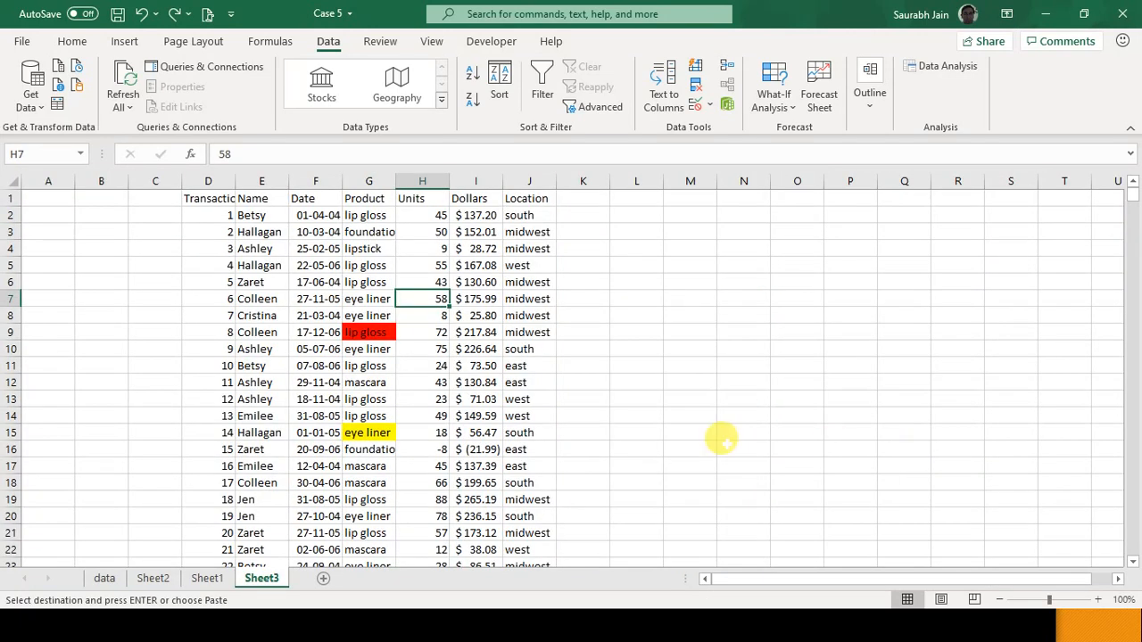
{"action": "key", "text": "ctrl+z"}
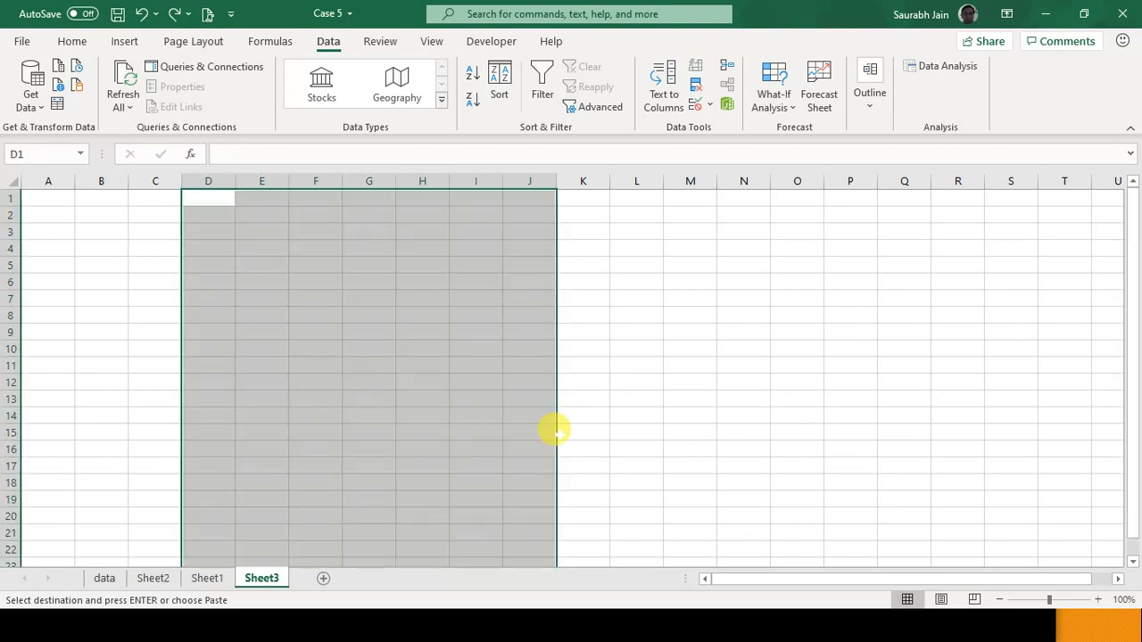
{"action": "key", "text": "ctrl+z"}
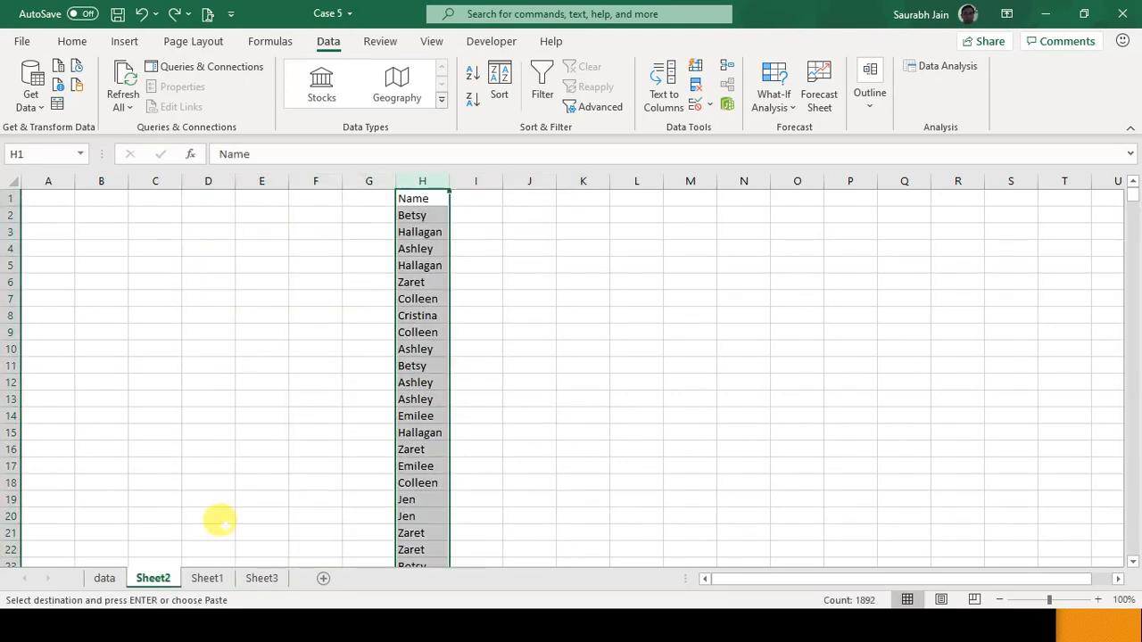
{"action": "left_click", "coordinate": [104, 578]}
{"action": "left_click", "coordinate": [451, 401]}
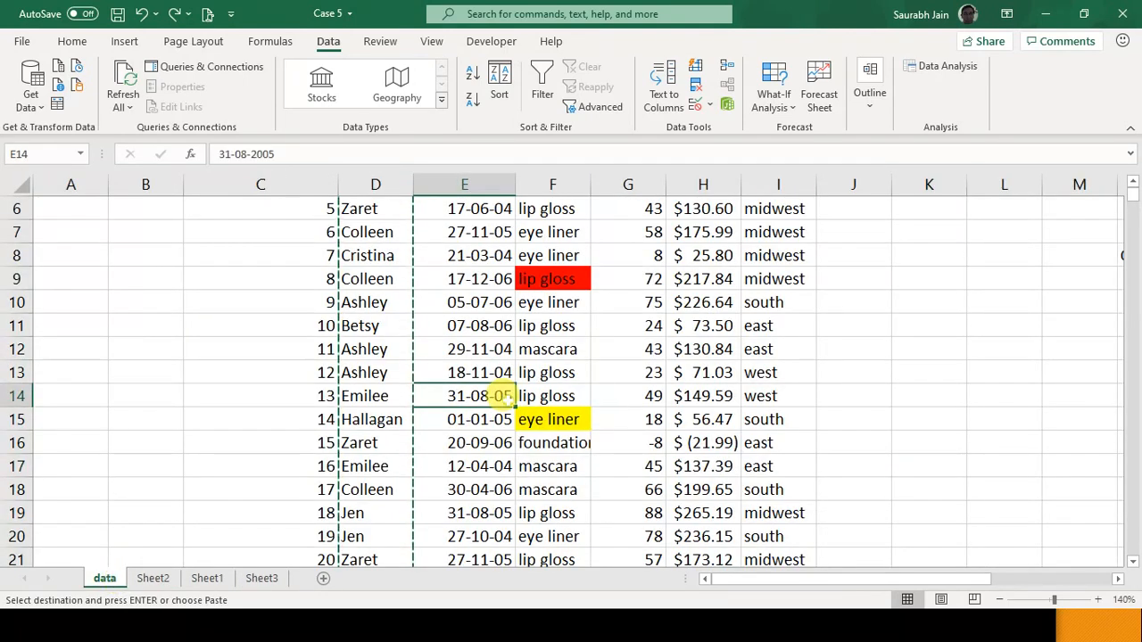
{"action": "scroll", "coordinate": [482, 398], "scroll_direction": "up", "scroll_amount": 2}
{"action": "left_click", "coordinate": [709, 303]}
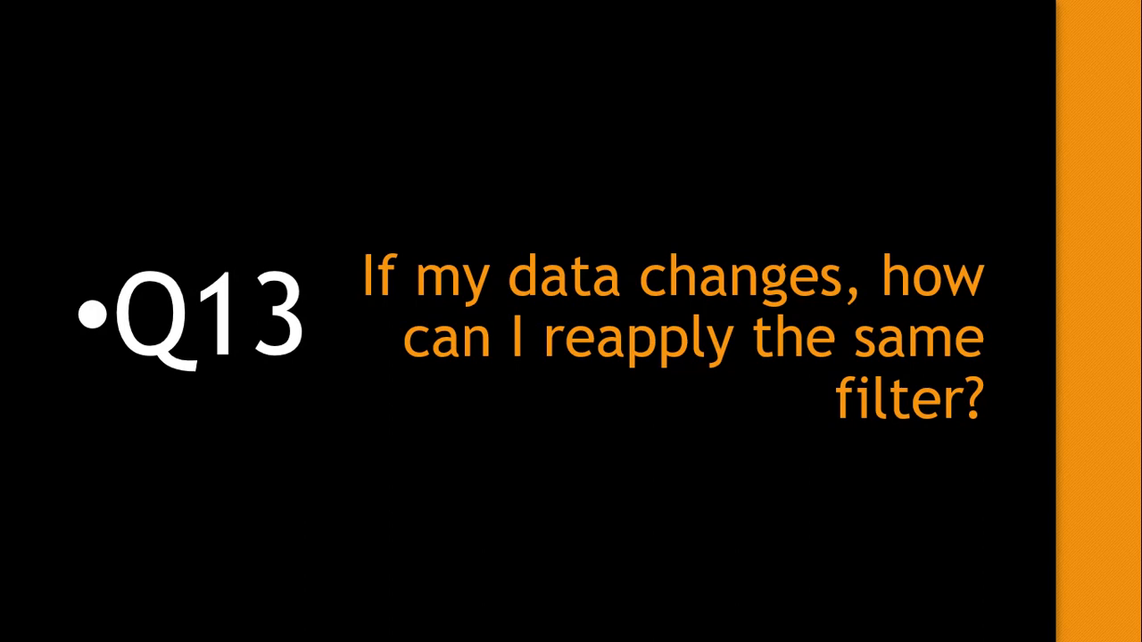
Step: Switch from the slideshow to Excel and filter the Name column to show only the salesperson of transaction 1
{"action": "left_click", "coordinate": [388, 625]}
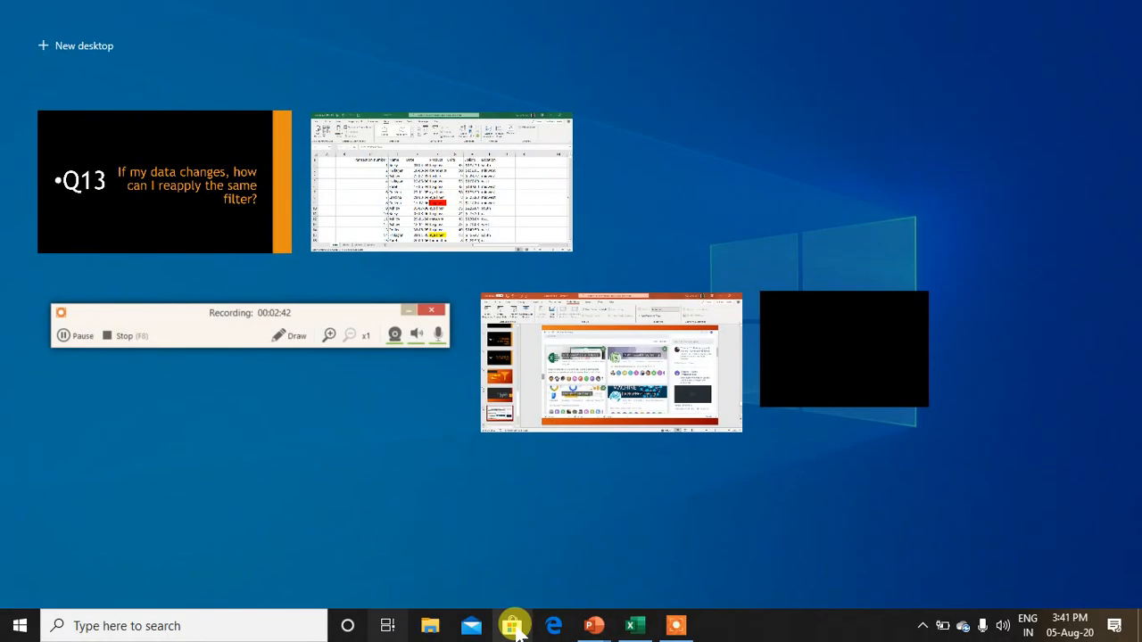
{"action": "left_click", "coordinate": [551, 169]}
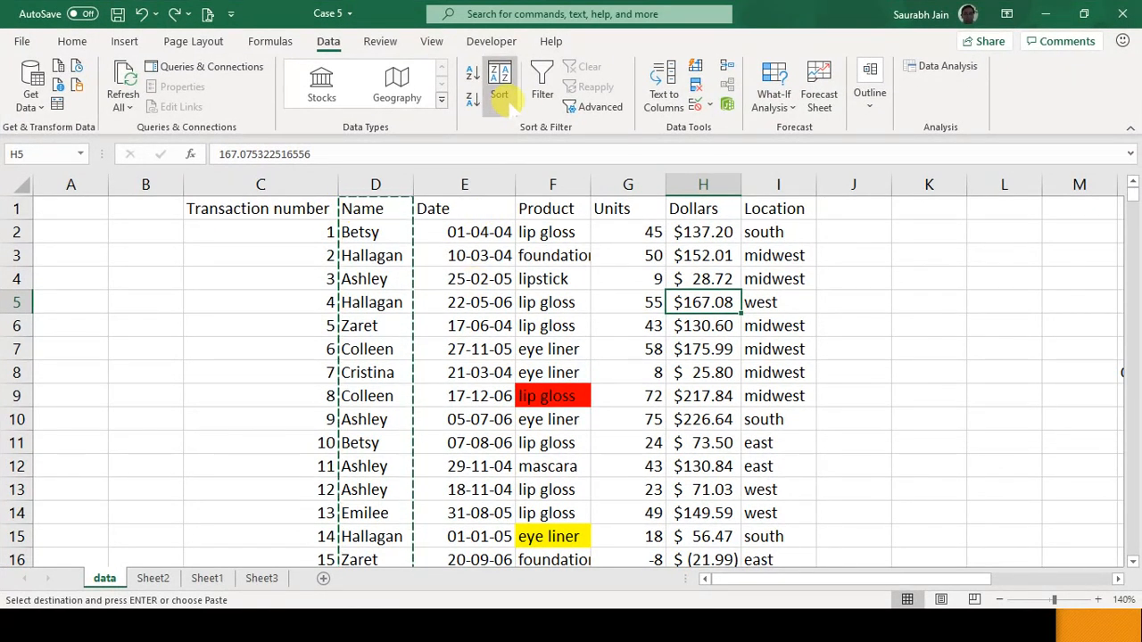
{"action": "left_click", "coordinate": [534, 96]}
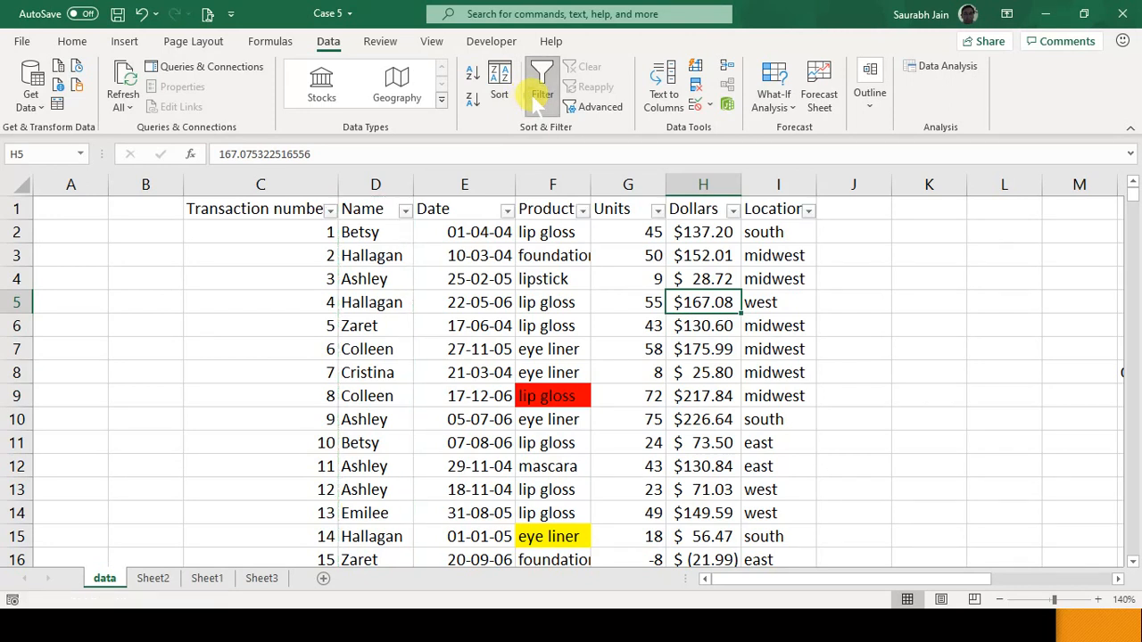
{"action": "left_click", "coordinate": [405, 211]}
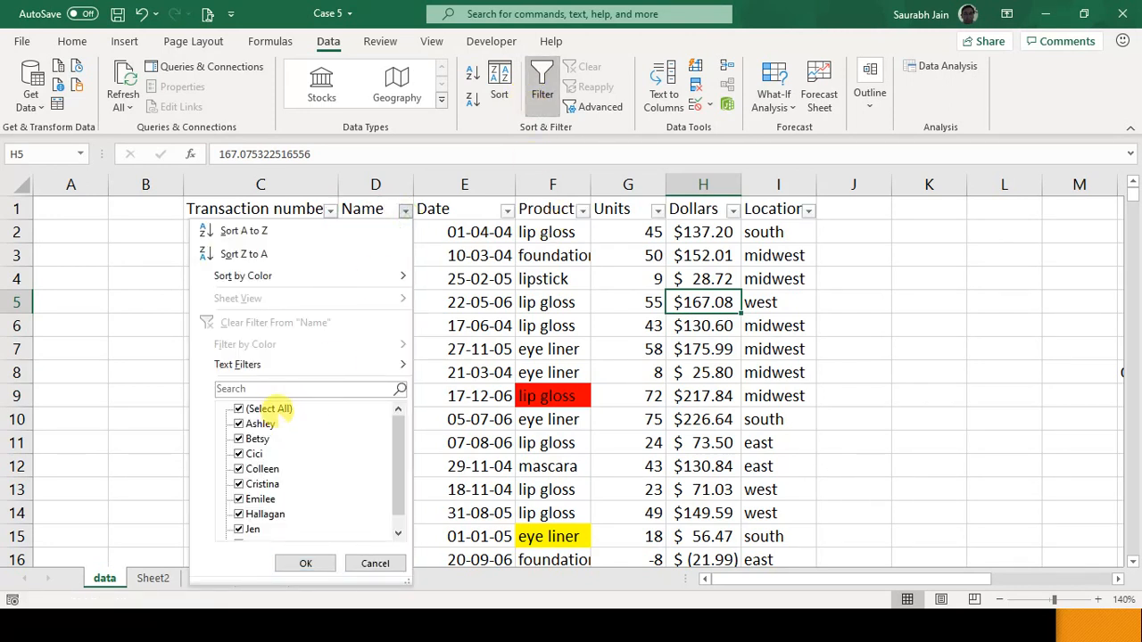
{"action": "left_click", "coordinate": [268, 408]}
{"action": "left_click", "coordinate": [257, 438]}
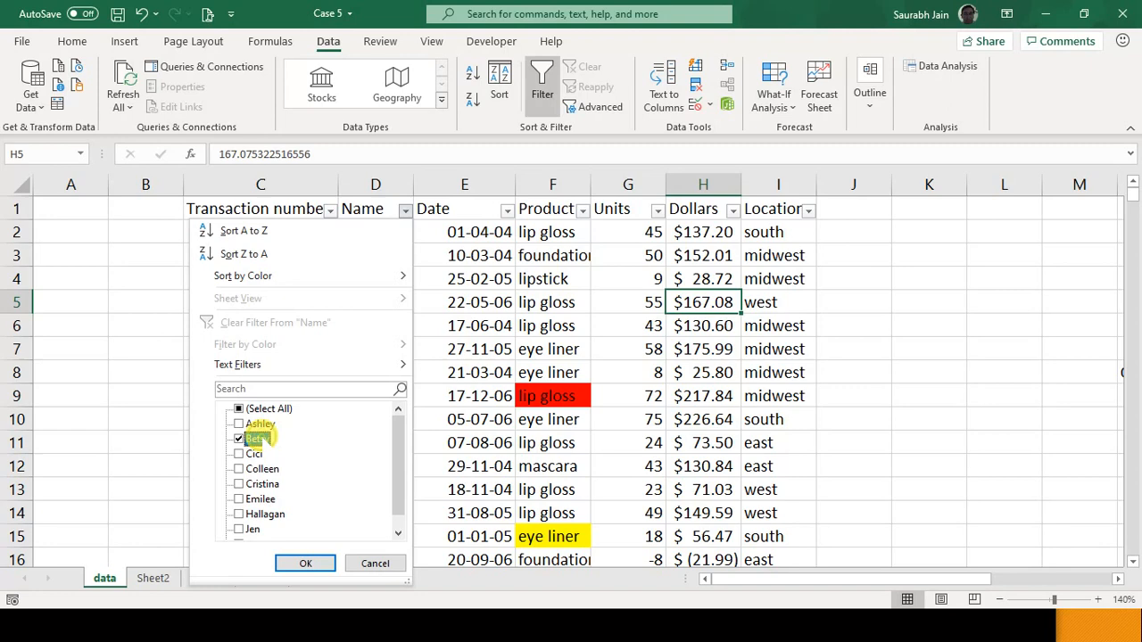
{"action": "left_click", "coordinate": [306, 563]}
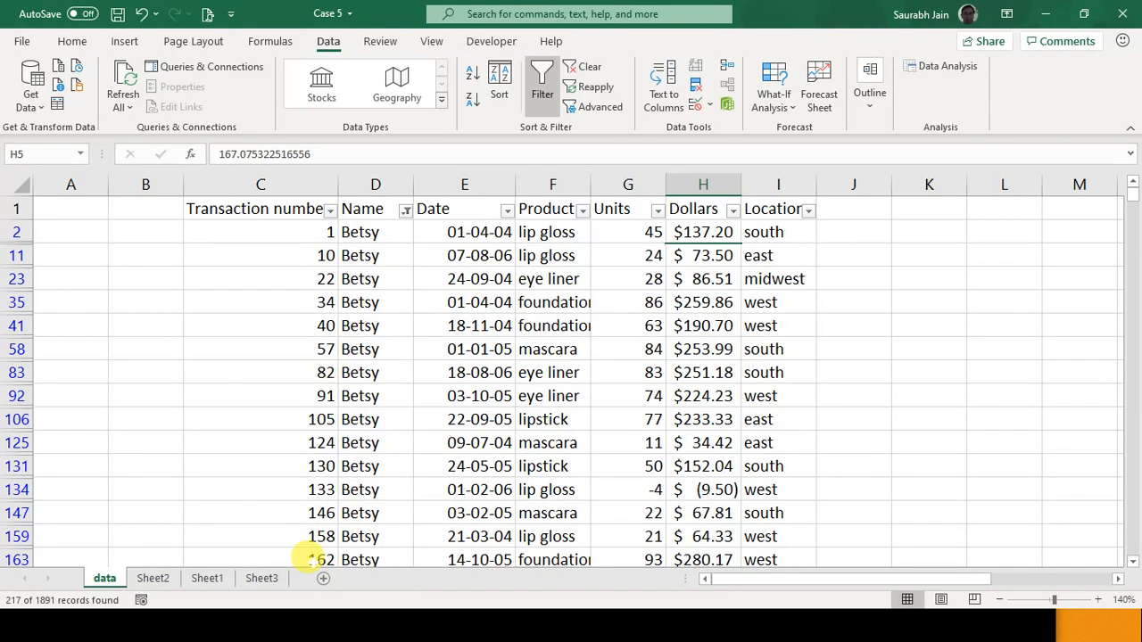
Step: Reapply the existing filter on the Name column of the transaction table
{"action": "right_click", "coordinate": [368, 349]}
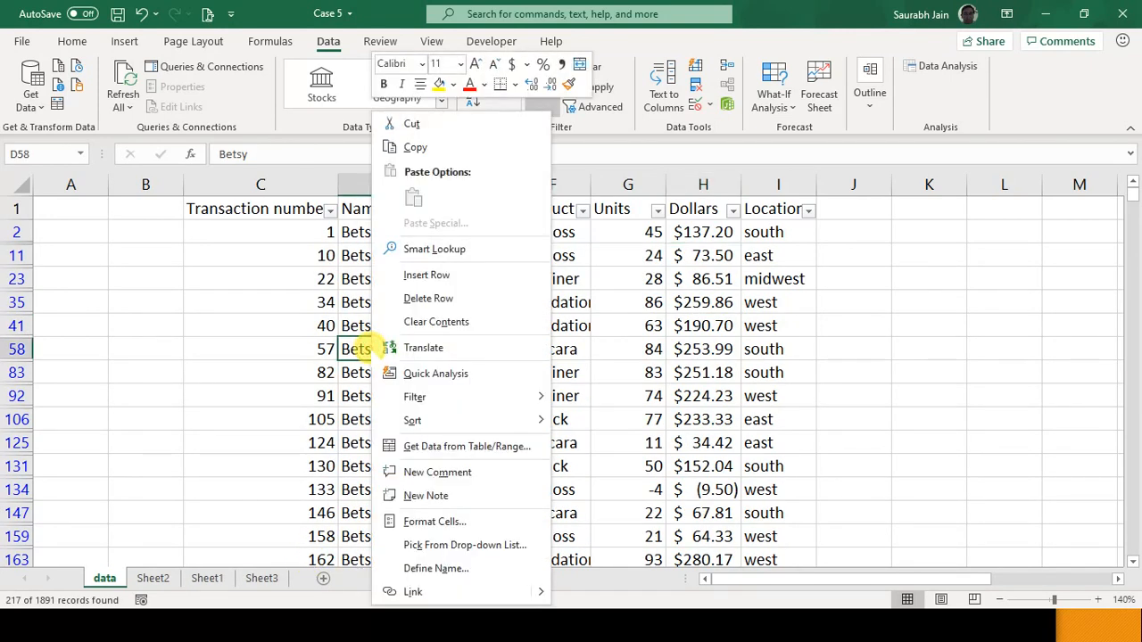
{"action": "mouse_move", "coordinate": [504, 395]}
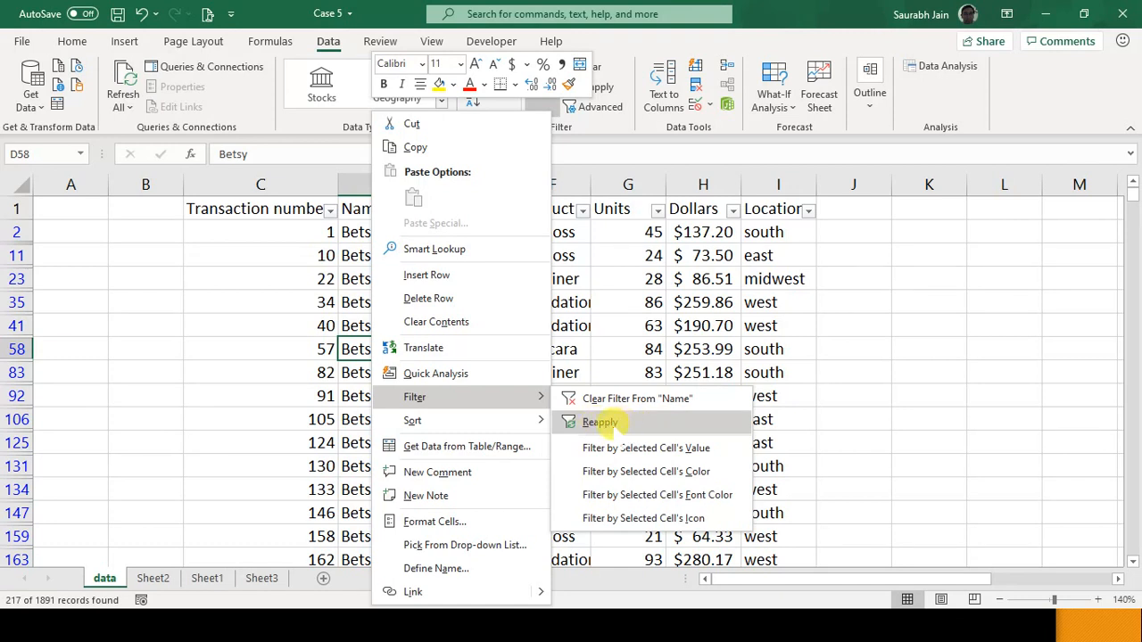
{"action": "left_click", "coordinate": [626, 425]}
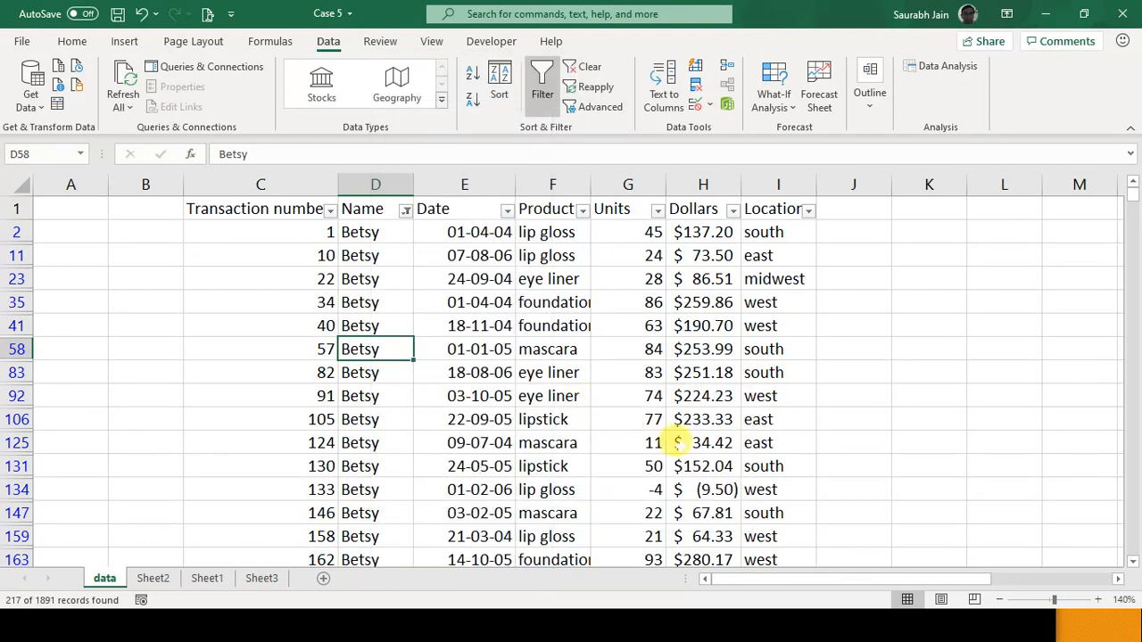
{"action": "left_click", "coordinate": [902, 318]}
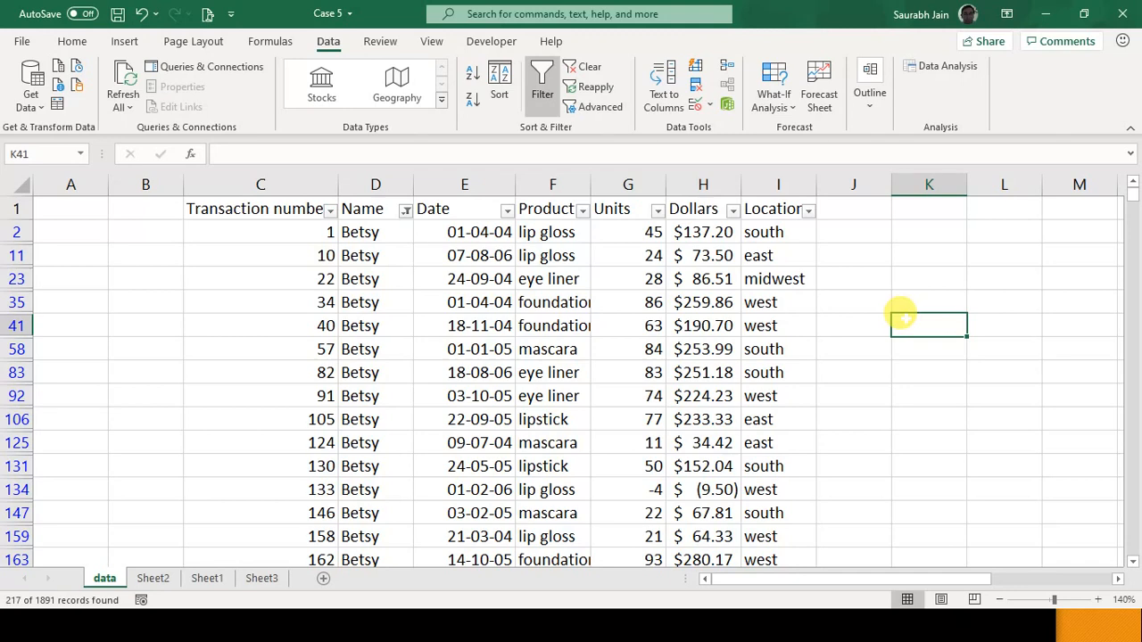
Step: Turn off filtering on the transaction table so that all records are listed again
{"action": "left_click", "coordinate": [542, 93]}
{"action": "left_click", "coordinate": [558, 303]}
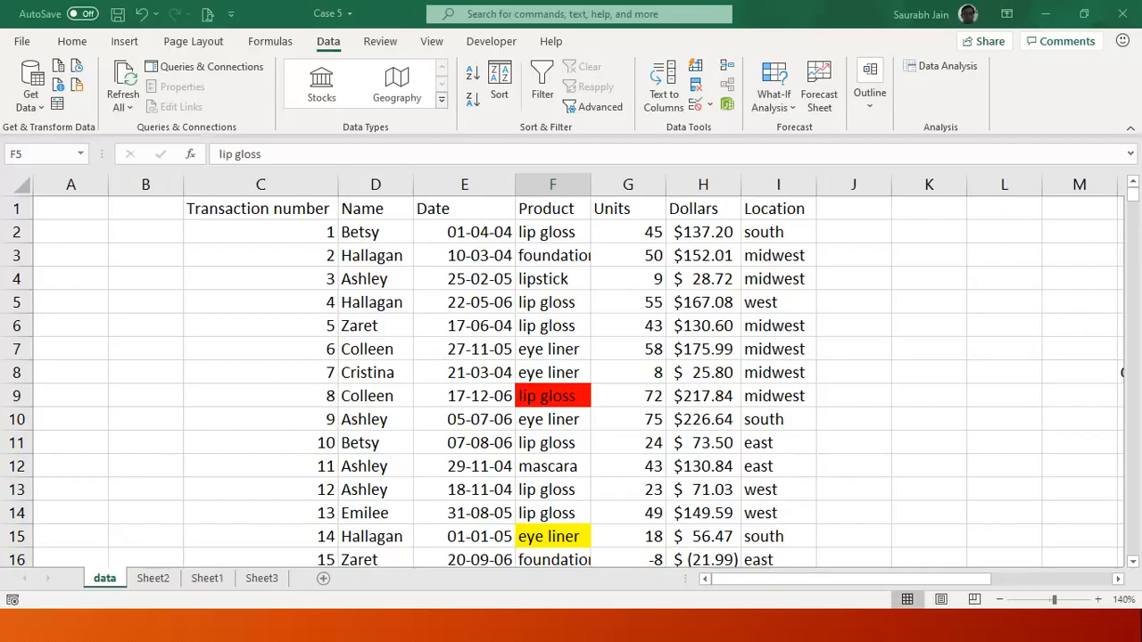
{"action": "left_click", "coordinate": [553, 302]}
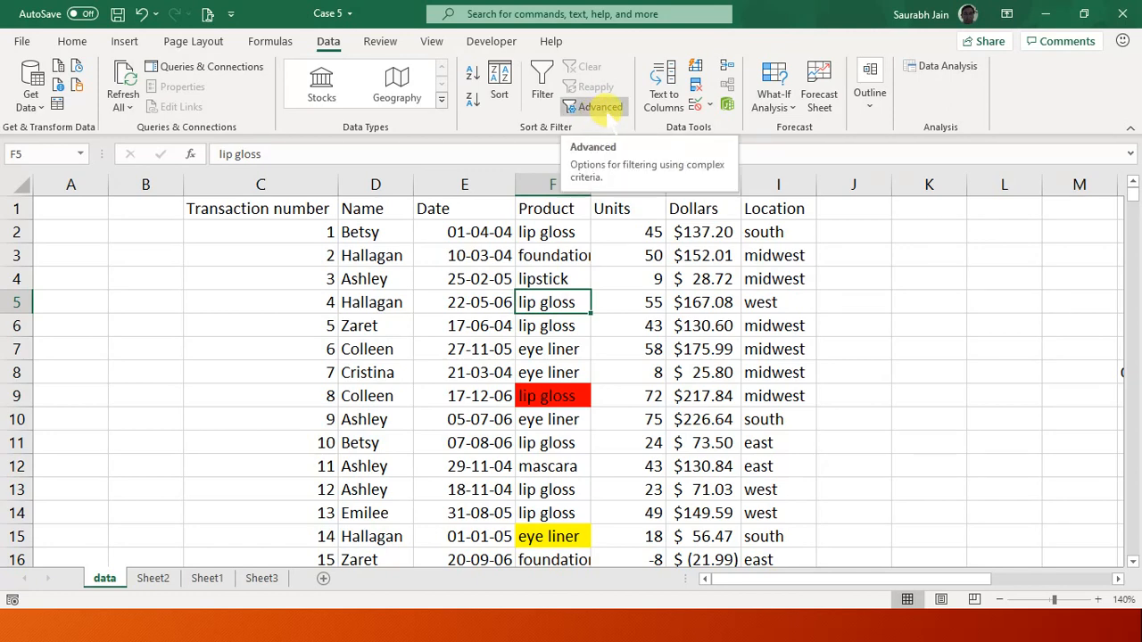
{"action": "left_click", "coordinate": [575, 317]}
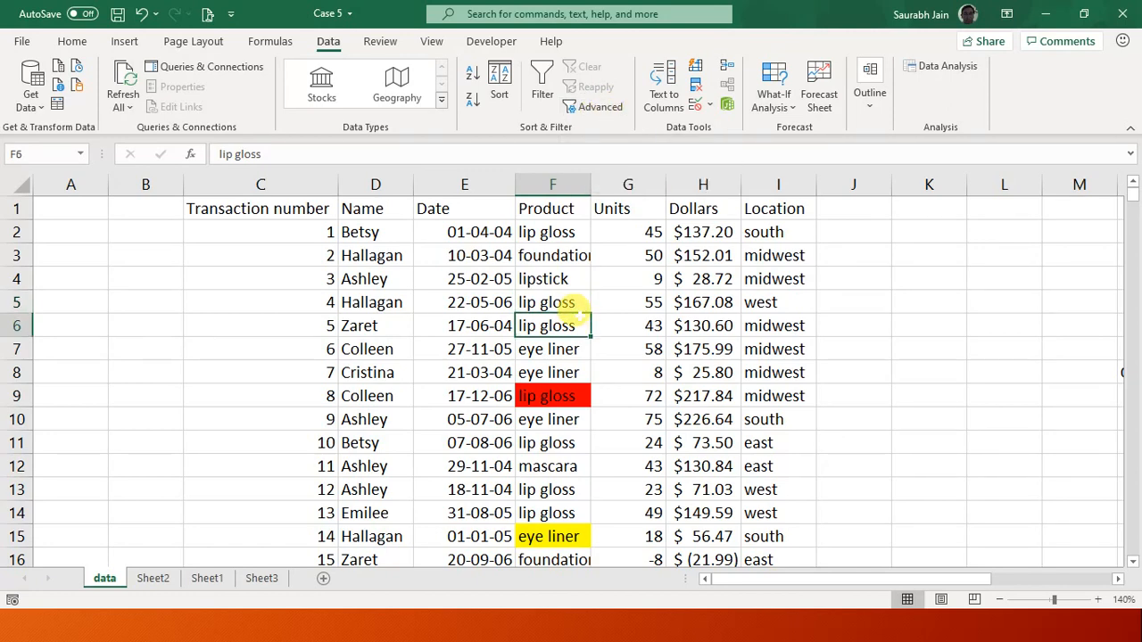
{"action": "left_click", "coordinate": [576, 310]}
Step: Delete the "Ctrl Shift L" note in cell N8 beside the transaction table
{"action": "key", "text": "ctrl+Up"}
{"action": "key", "text": "Right"}
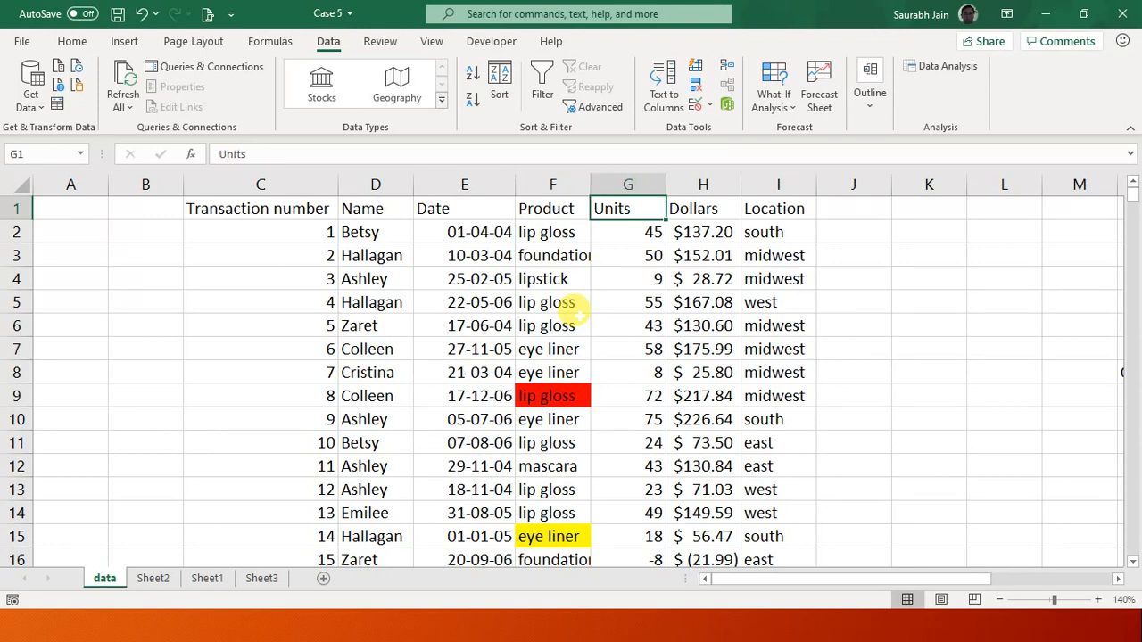
{"action": "key", "text": "Right"}
{"action": "key", "text": "Right"}
{"action": "key", "text": "Right"}
{"action": "key", "text": "Right"}
{"action": "key", "text": "Right"}
{"action": "key", "text": "Right"}
{"action": "key", "text": "Right"}
{"action": "key", "text": "Right"}
{"action": "key", "text": "Right"}
{"action": "key", "text": "Right"}
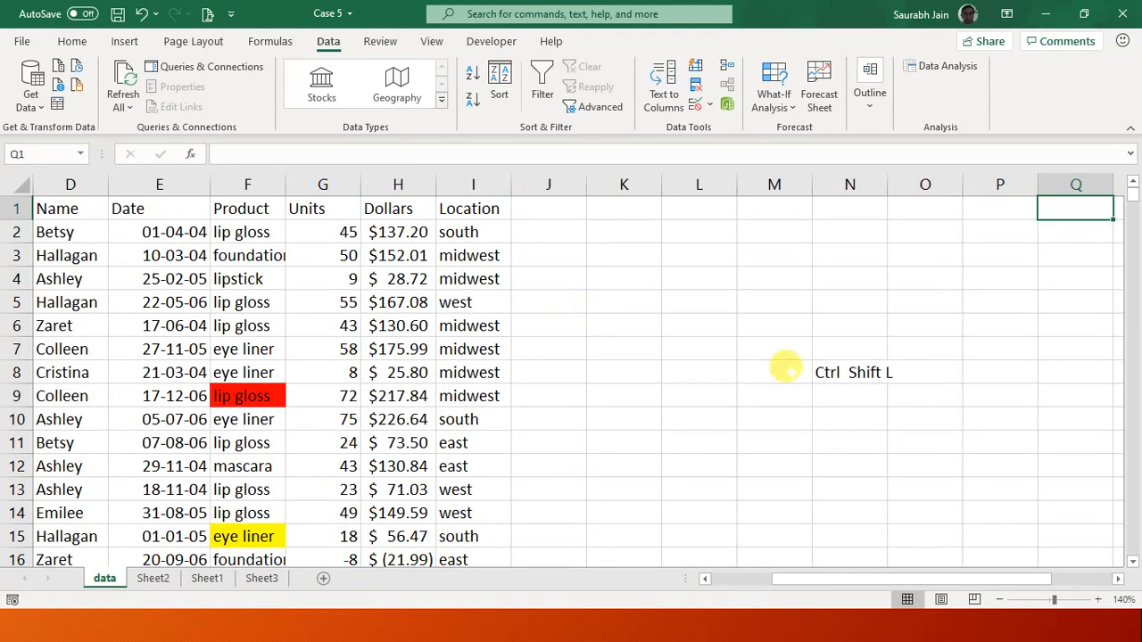
{"action": "left_click", "coordinate": [848, 370]}
{"action": "key", "text": "Delete"}
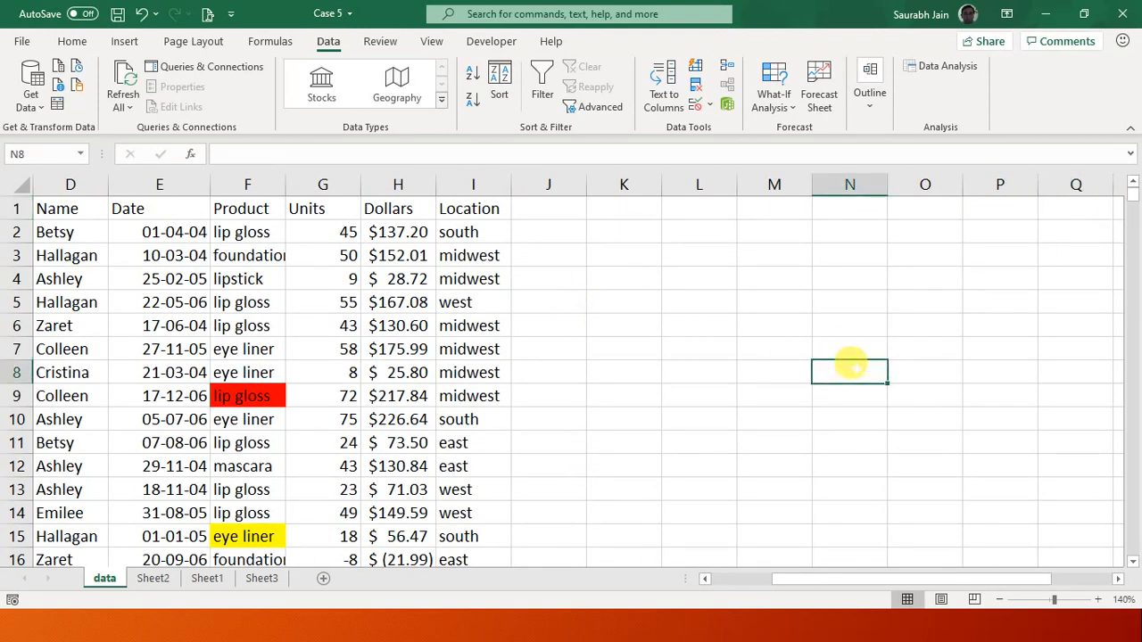
Step: Copy the table's header row, Transaction number through Location (C1:I1), and paste it starting at cell N1
{"action": "left_click", "coordinate": [574, 382]}
{"action": "key", "text": "Up"}
{"action": "key", "text": "Up"}
{"action": "key", "text": "Up"}
{"action": "key", "text": "Up"}
{"action": "key", "text": "Up"}
{"action": "key", "text": "Up"}
{"action": "key", "text": "Up"}
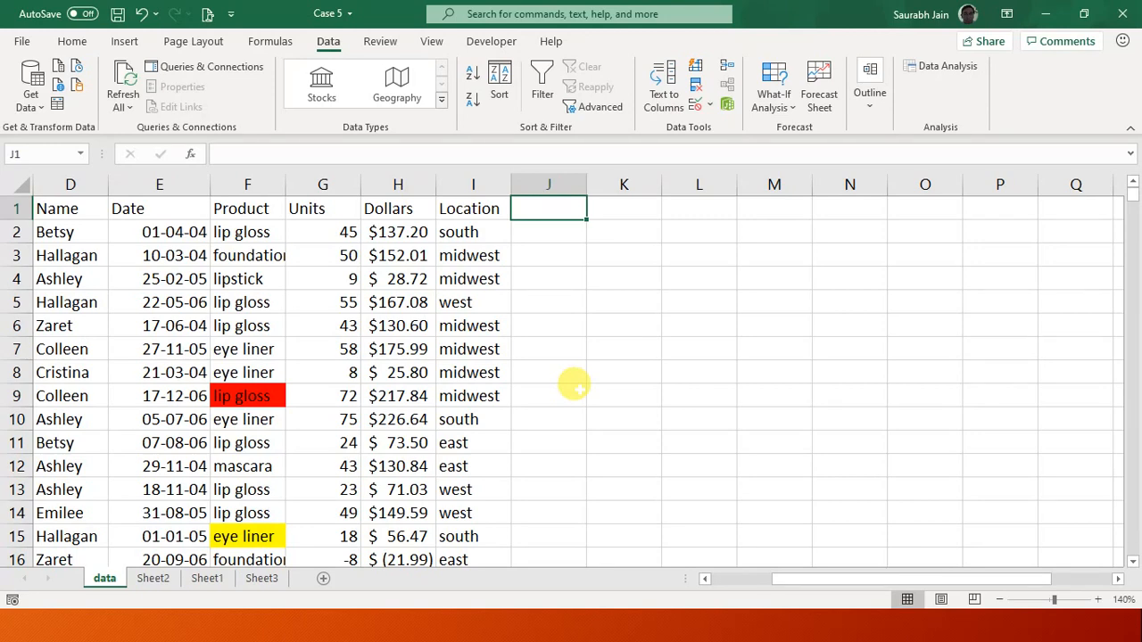
{"action": "left_click", "coordinate": [49, 208]}
{"action": "key", "text": "Left"}
{"action": "key", "text": "Left"}
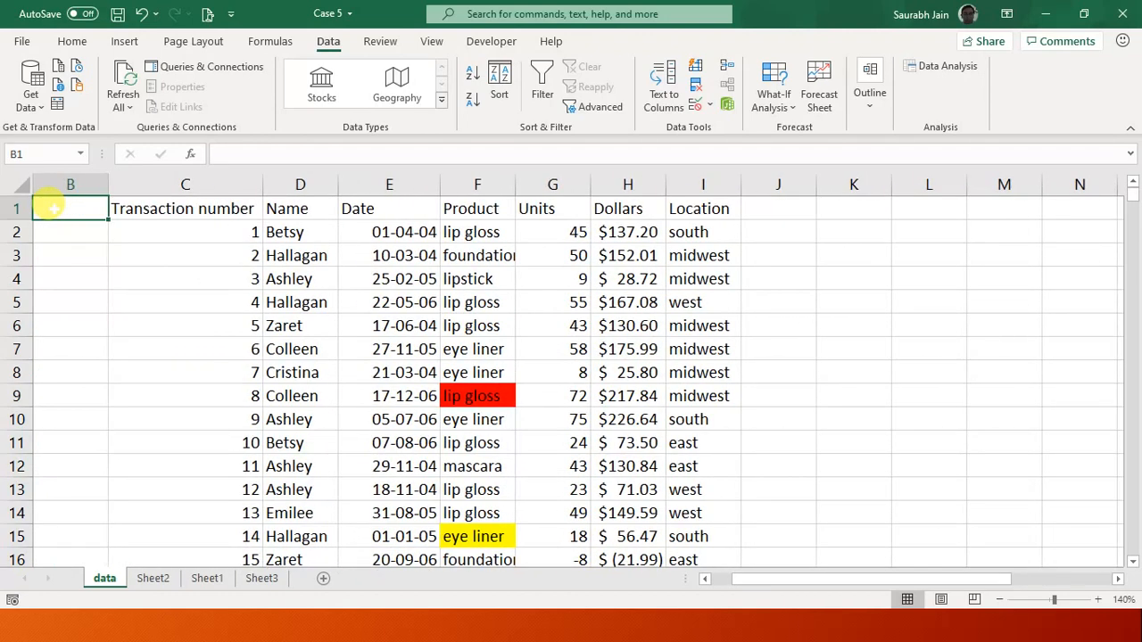
{"action": "key", "text": "Right"}
{"action": "key", "text": "shift+Right"}
{"action": "key", "text": "shift+Right"}
{"action": "key", "text": "shift+Right"}
{"action": "key", "text": "shift+Right"}
{"action": "key", "text": "shift+Right"}
{"action": "key", "text": "shift+Right"}
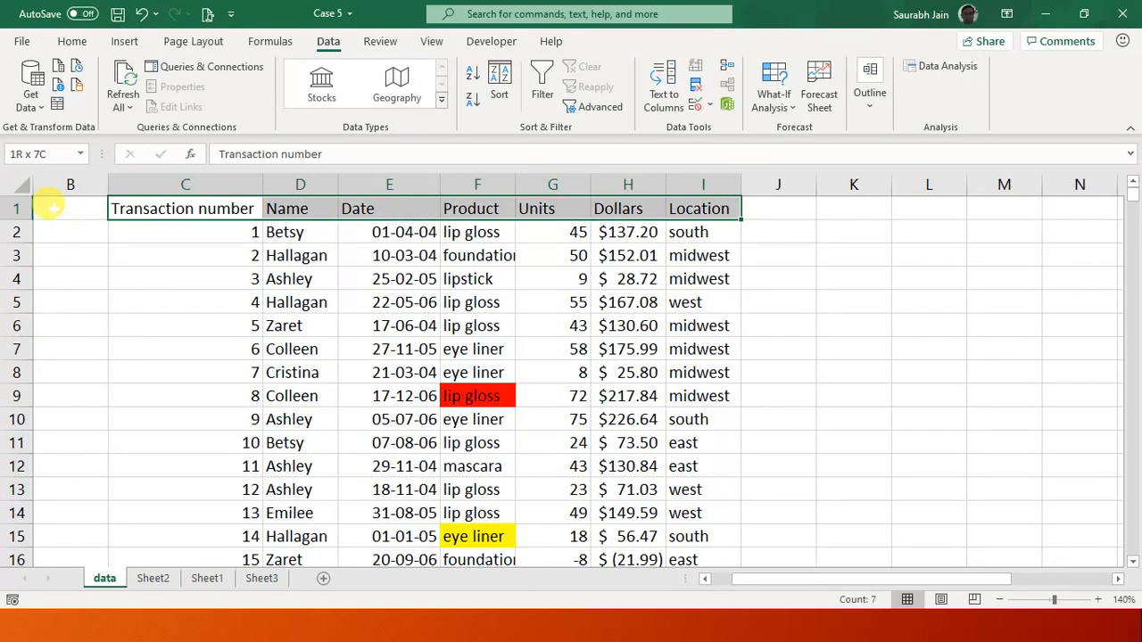
{"action": "key", "text": "ctrl+c"}
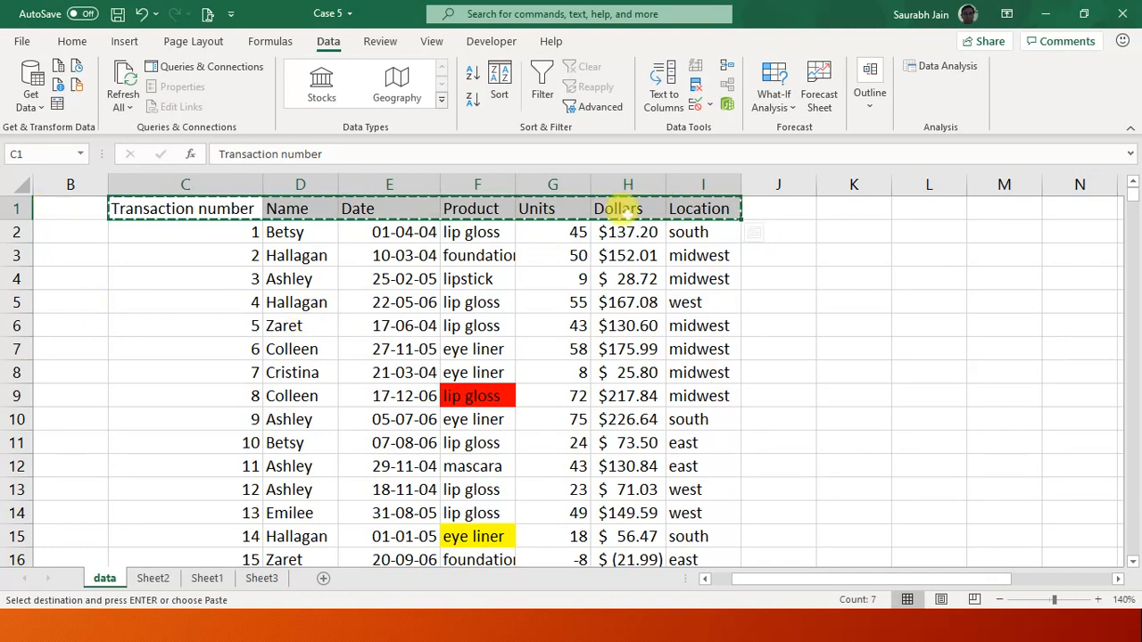
{"action": "left_click", "coordinate": [883, 211]}
{"action": "key", "text": "Right"}
{"action": "key", "text": "Right"}
{"action": "key", "text": "Right"}
{"action": "key", "text": "Right"}
{"action": "key", "text": "Right"}
{"action": "key", "text": "Right"}
{"action": "key", "text": "Right"}
{"action": "key", "text": "Right"}
{"action": "key", "text": "Right"}
{"action": "key", "text": "Right"}
{"action": "key", "text": "Right"}
{"action": "key", "text": "Right"}
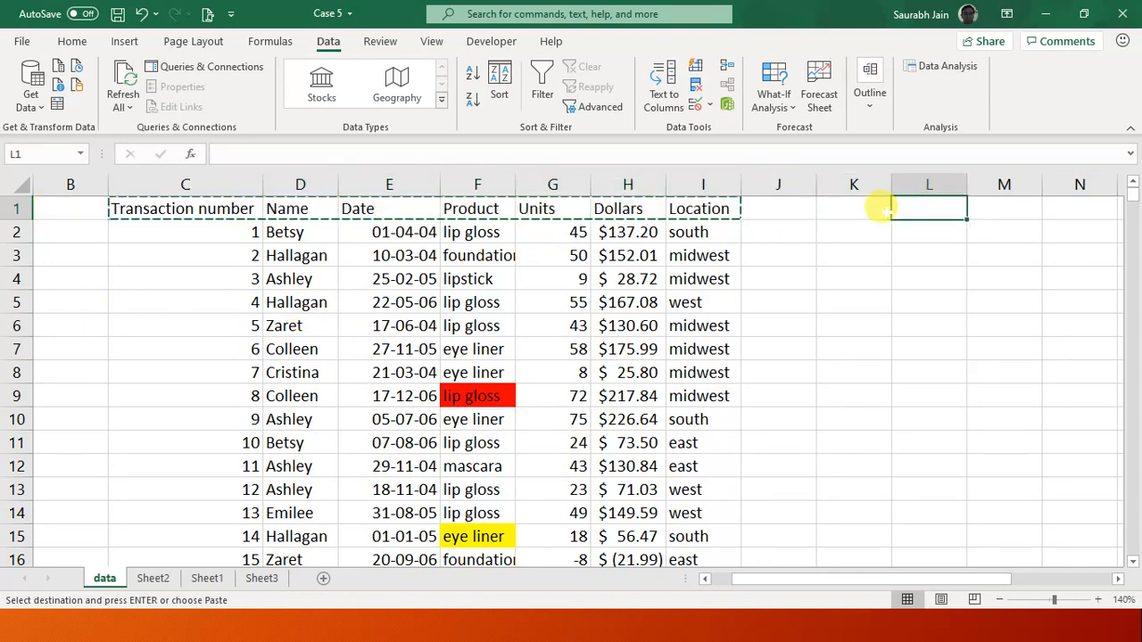
{"action": "key", "text": "Left"}
{"action": "key", "text": "Left"}
{"action": "key", "text": "Left"}
{"action": "key", "text": "Left"}
{"action": "key", "text": "Left"}
{"action": "key", "text": "Left"}
{"action": "key", "text": "Left"}
{"action": "key", "text": "Left"}
{"action": "key", "text": "Left"}
{"action": "key", "text": "Left"}
{"action": "key", "text": "Left"}
{"action": "key", "text": "Left"}
{"action": "key", "text": "Left"}
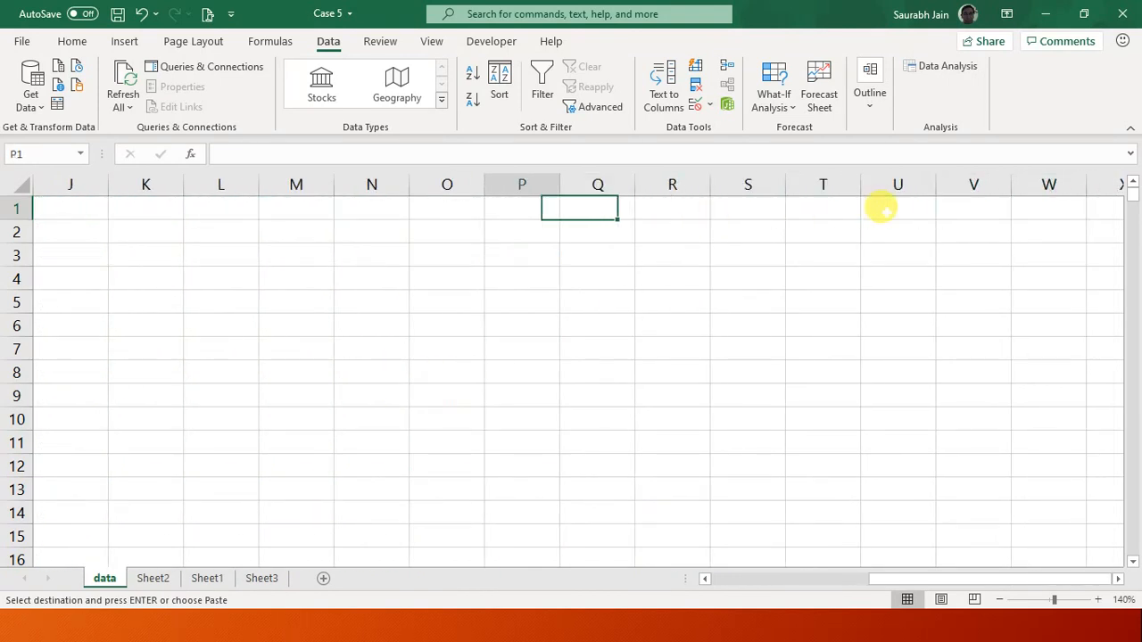
{"action": "key", "text": "Right"}
{"action": "key", "text": "Right"}
{"action": "key", "text": "Right"}
{"action": "key", "text": "Right"}
{"action": "key", "text": "ctrl+v"}
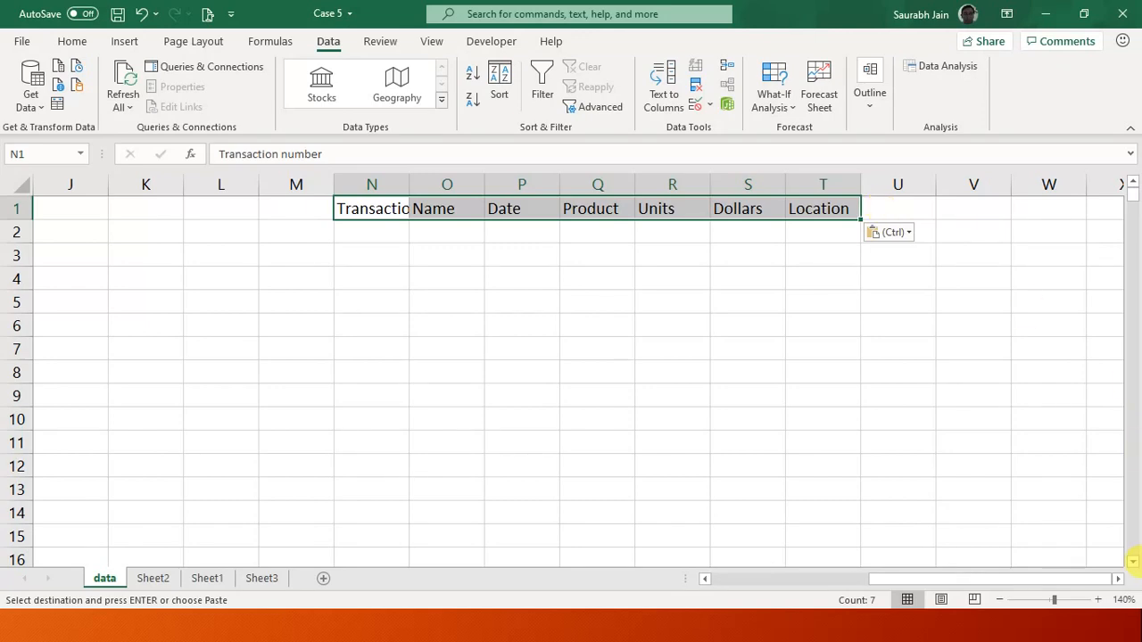
Step: Insert two blank columns at column L to move the pasted header row further from the table
{"action": "left_click", "coordinate": [999, 599]}
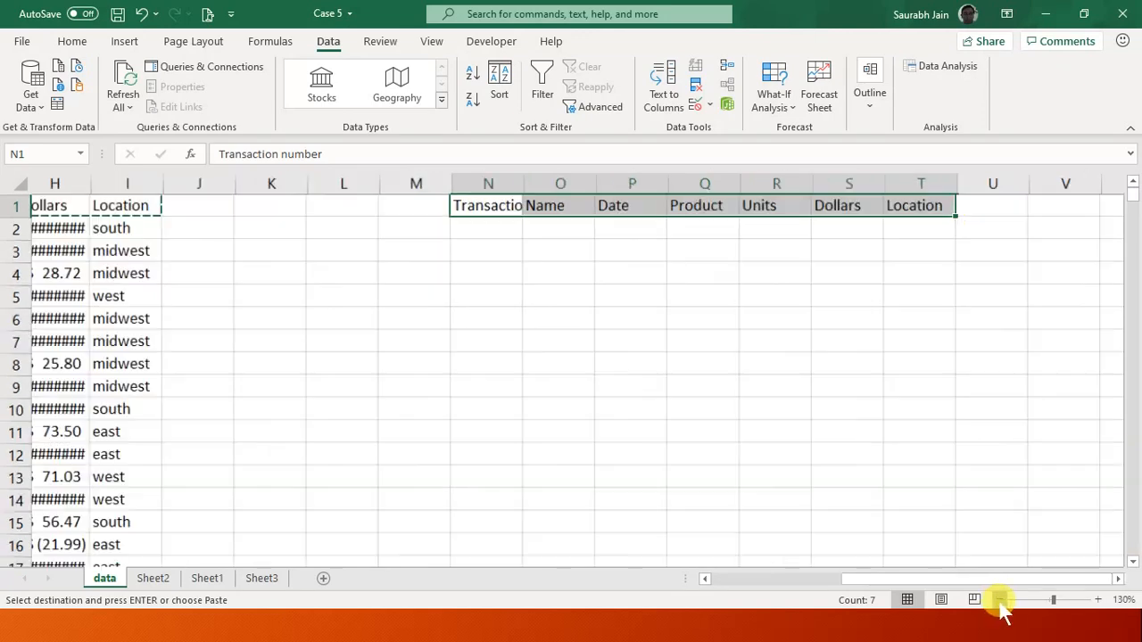
{"action": "left_click", "coordinate": [1000, 599]}
{"action": "left_click", "coordinate": [792, 419]}
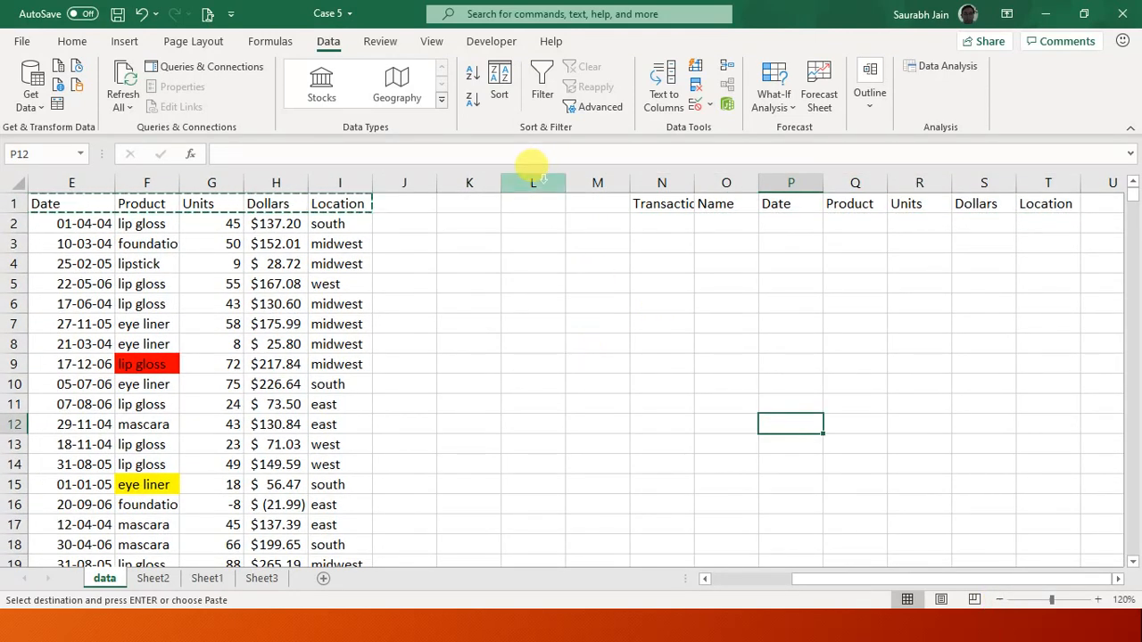
{"action": "left_click", "coordinate": [532, 182]}
{"action": "right_click", "coordinate": [546, 184]}
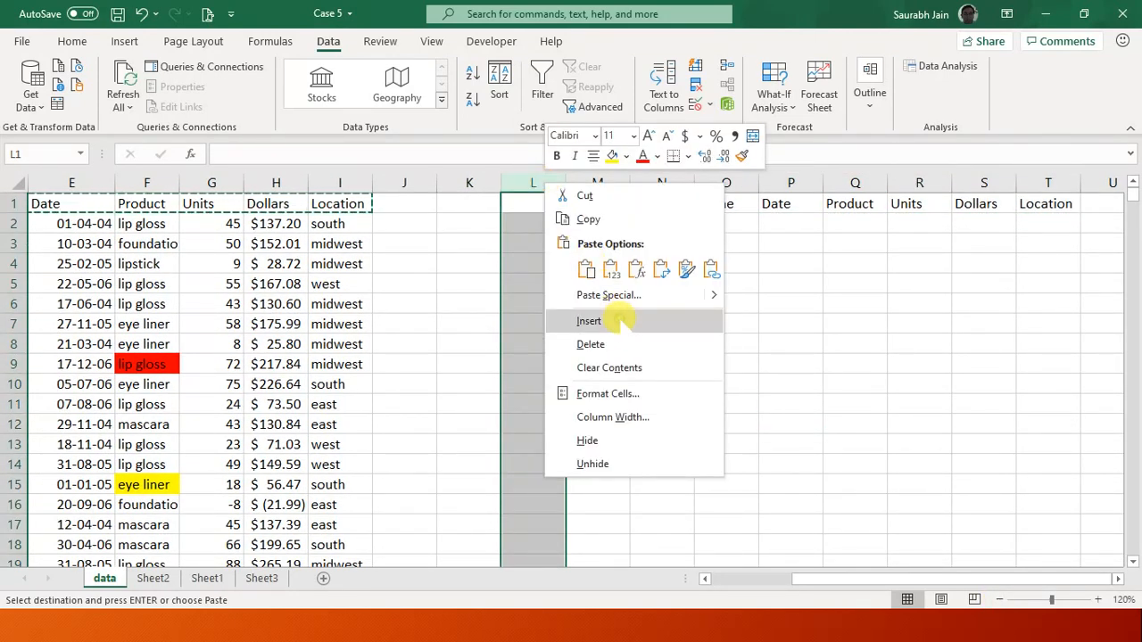
{"action": "left_click", "coordinate": [624, 323]}
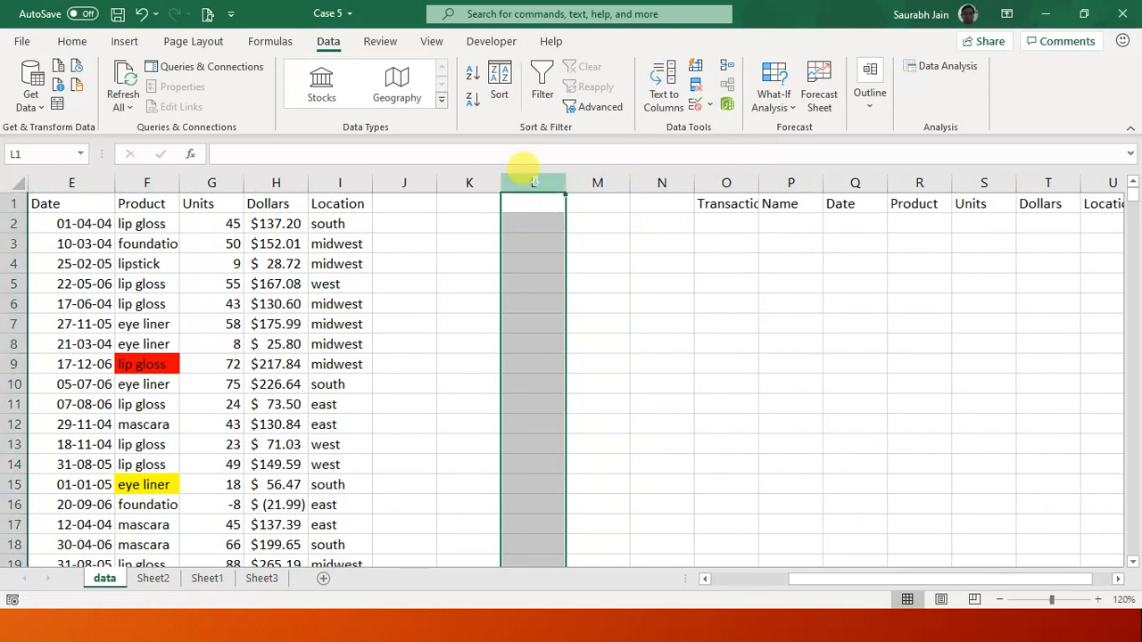
{"action": "right_click", "coordinate": [535, 182]}
{"action": "left_click", "coordinate": [610, 323]}
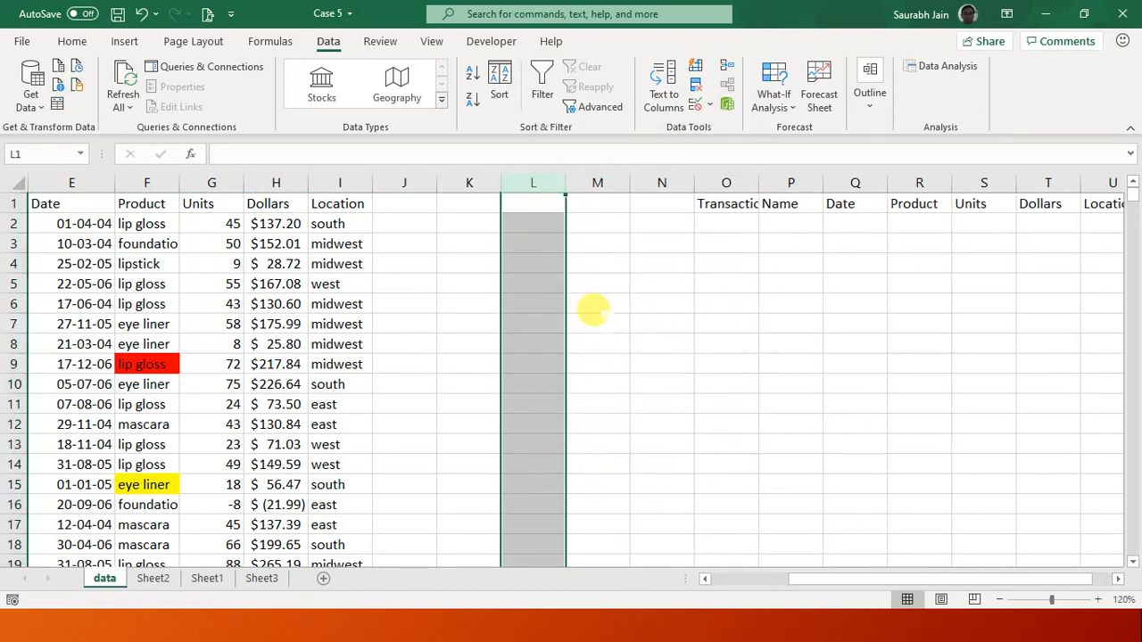
{"action": "left_click", "coordinate": [581, 339]}
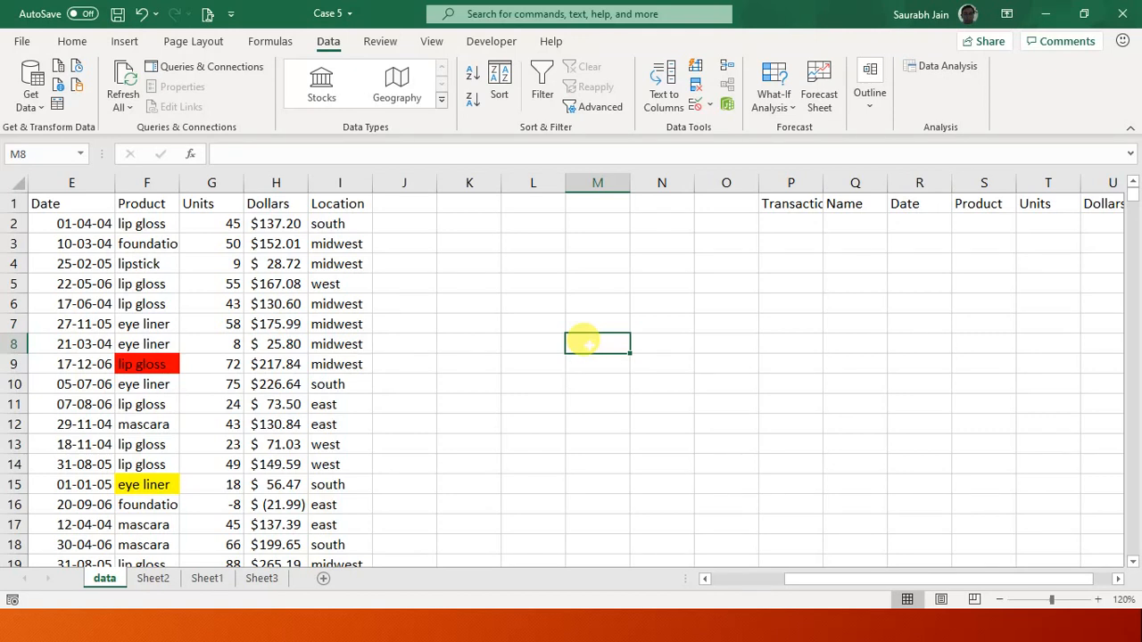
Step: Copy only the Name, Product and Location headers from the table and paste them starting at cell K1
{"action": "left_click", "coordinate": [341, 200]}
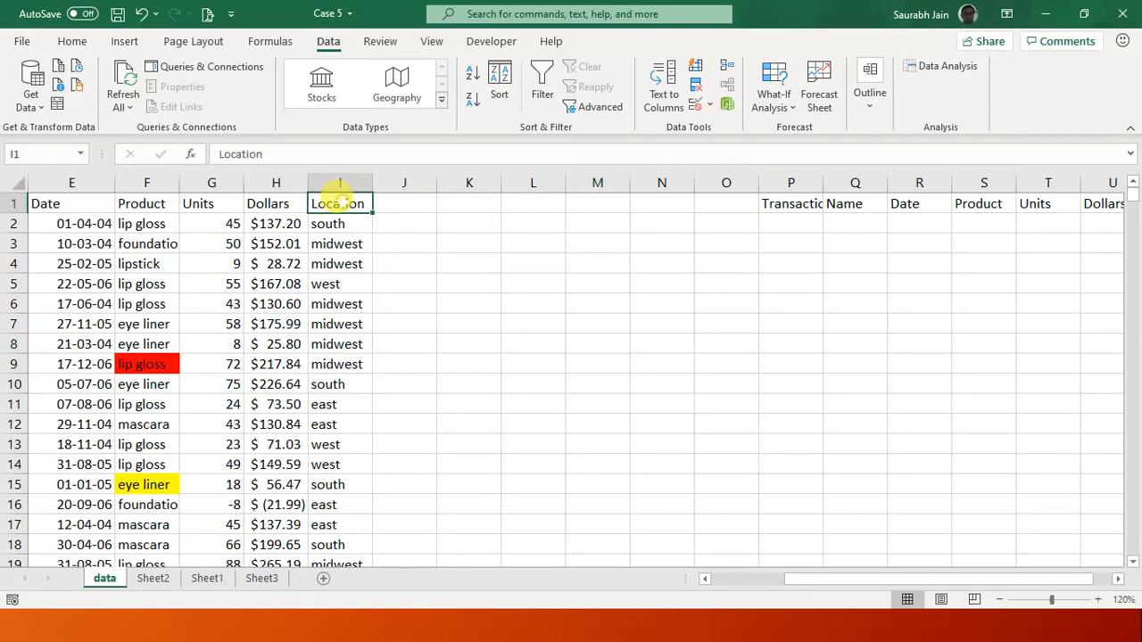
{"action": "key", "text": "Left"}
{"action": "key", "text": "Left"}
{"action": "key", "text": "Left"}
{"action": "key", "text": "Left"}
{"action": "key", "text": "Left"}
{"action": "key", "text": "Left"}
{"action": "key", "text": "Left"}
{"action": "key", "text": "Right"}
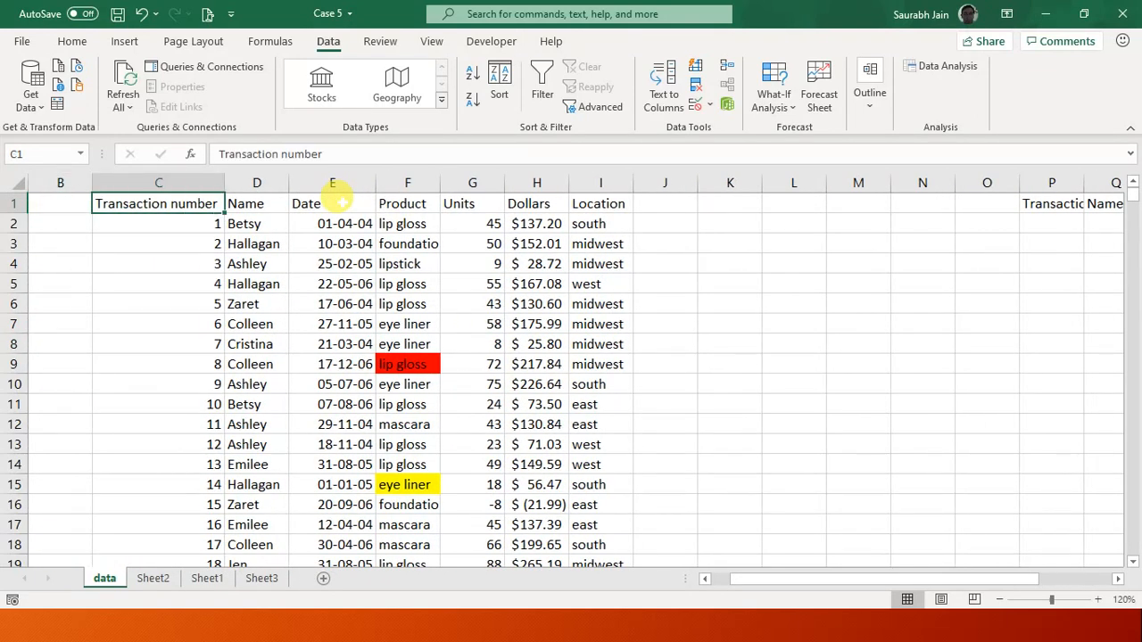
{"action": "key", "text": "Right"}
{"action": "key", "text": "Right"}
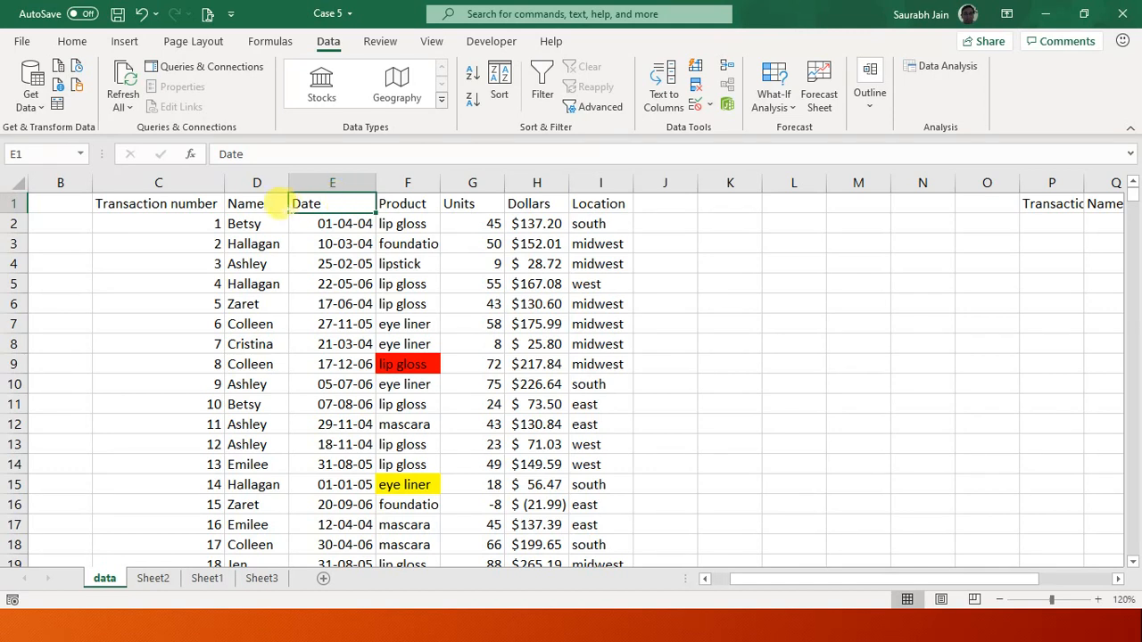
{"action": "left_click", "coordinate": [250, 203]}
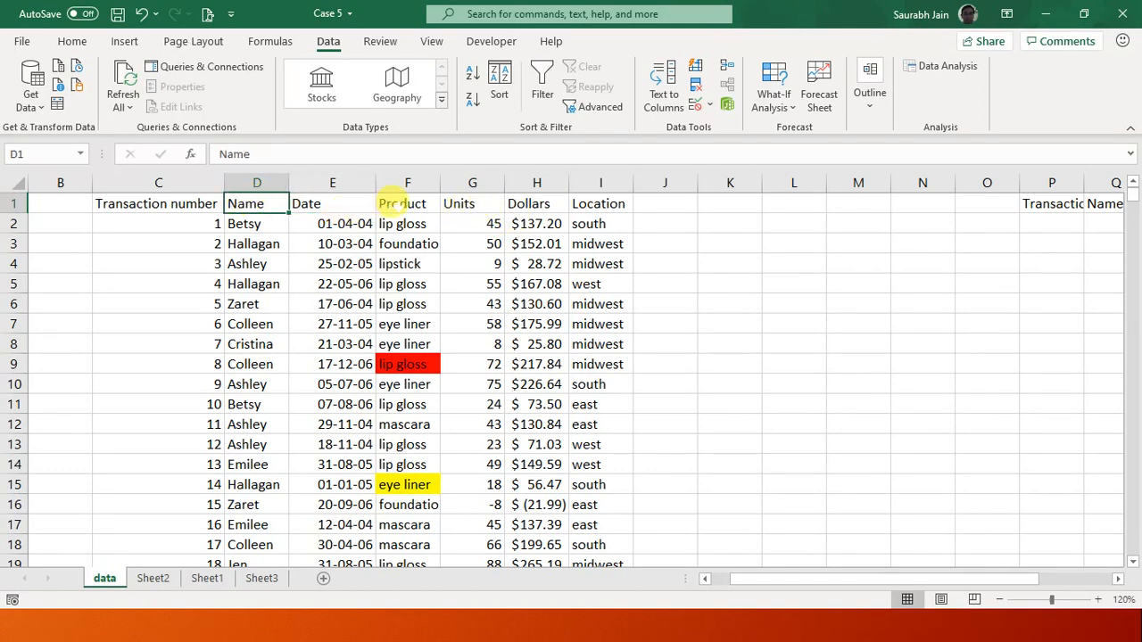
{"action": "left_click", "coordinate": [392, 200], "text": "ctrl"}
{"action": "left_click", "coordinate": [593, 204], "text": "ctrl"}
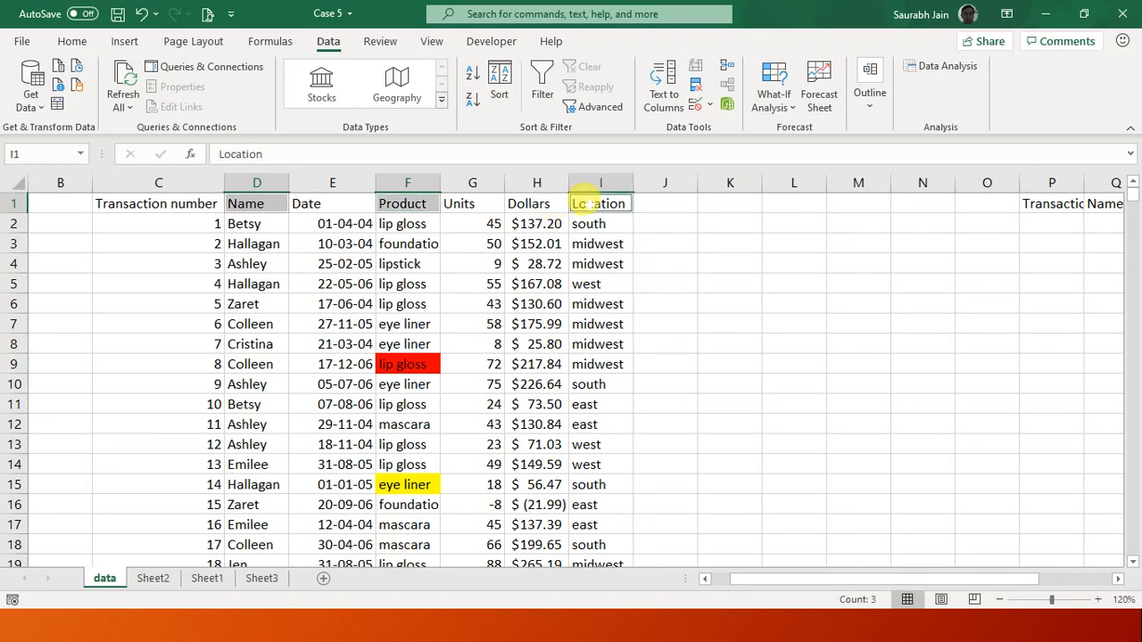
{"action": "key", "text": "ctrl+c"}
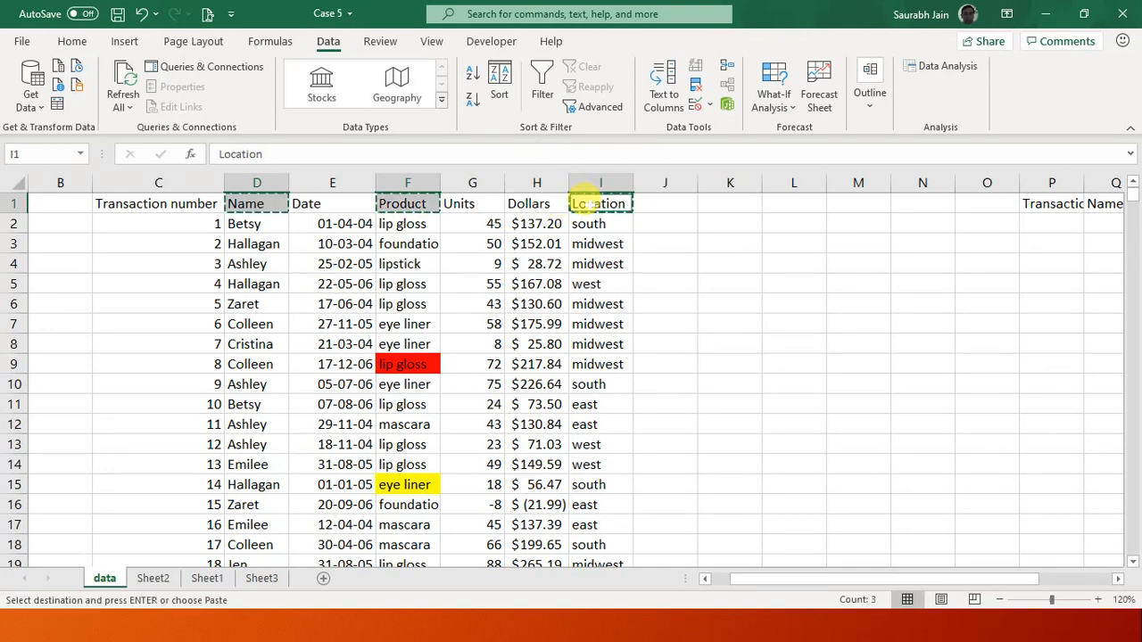
{"action": "left_click", "coordinate": [740, 205]}
{"action": "key", "text": "ctrl+v"}
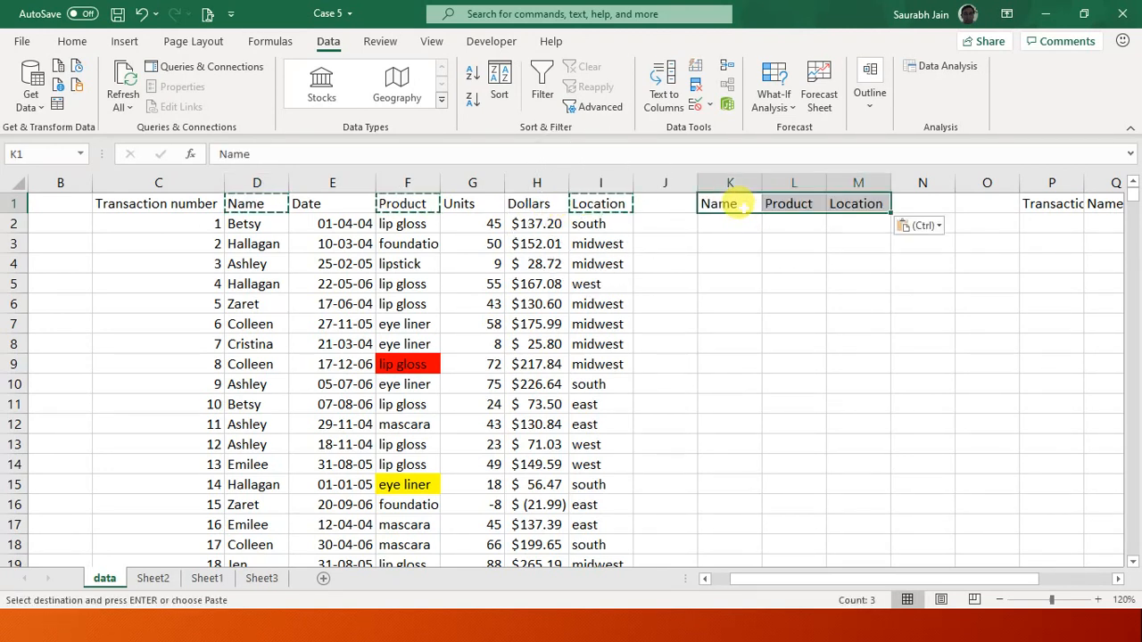
{"action": "left_click", "coordinate": [763, 376]}
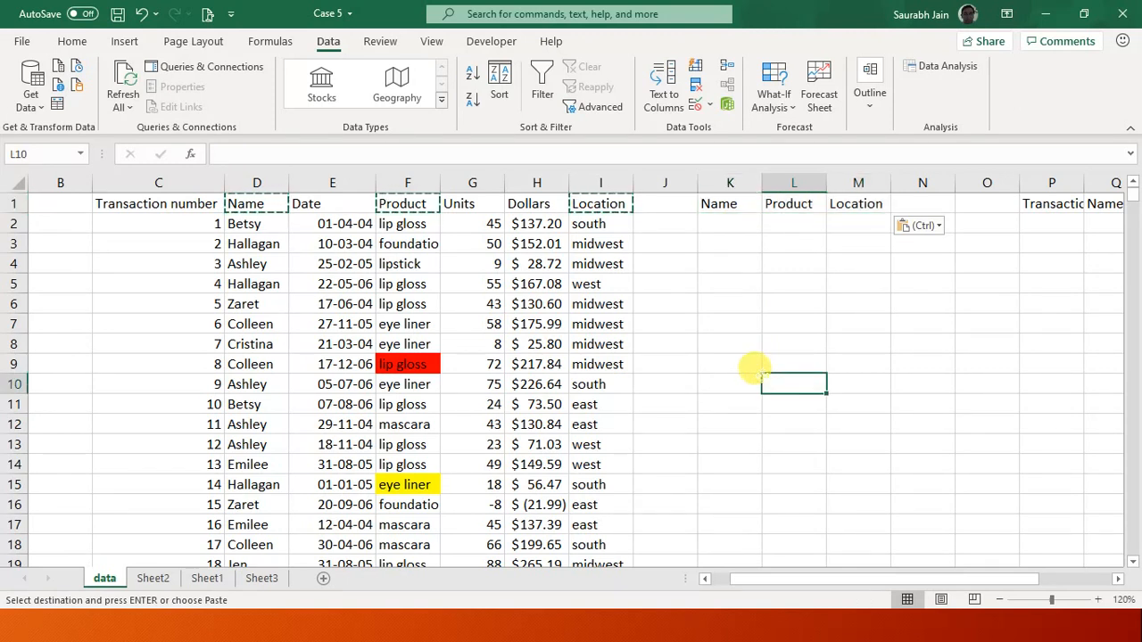
Step: Enter the salesperson's name from cell D6 as the Name criterion in cell K2
{"action": "left_click", "coordinate": [722, 224]}
{"action": "left_click", "coordinate": [788, 229]}
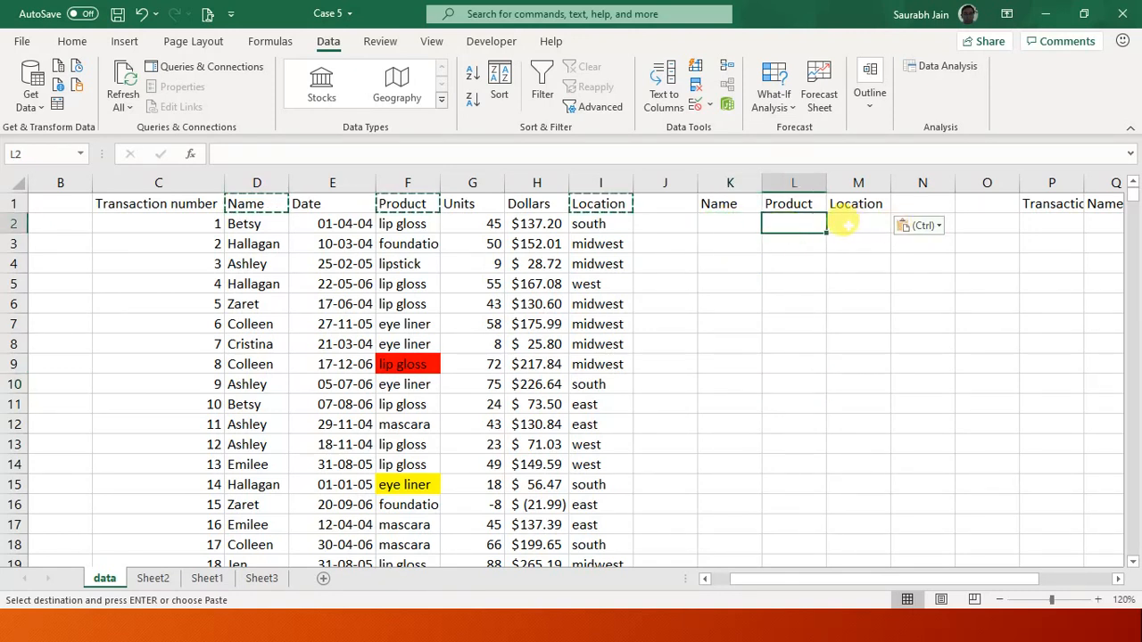
{"action": "left_click", "coordinate": [726, 225]}
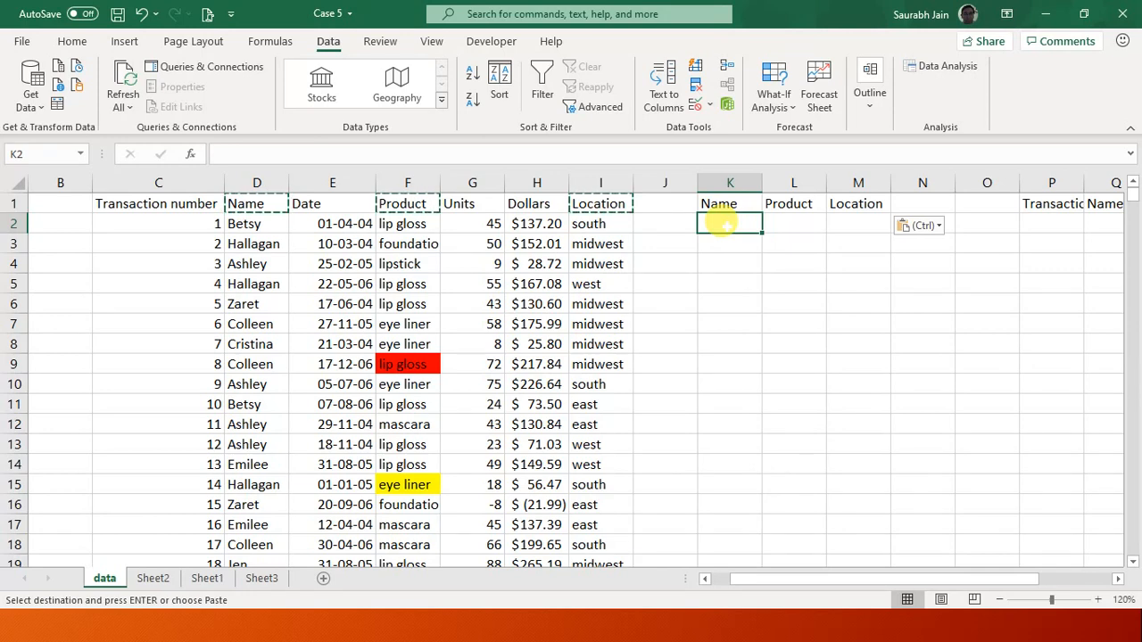
{"action": "type", "text": "Zaret"}
{"action": "key", "text": "Return"}
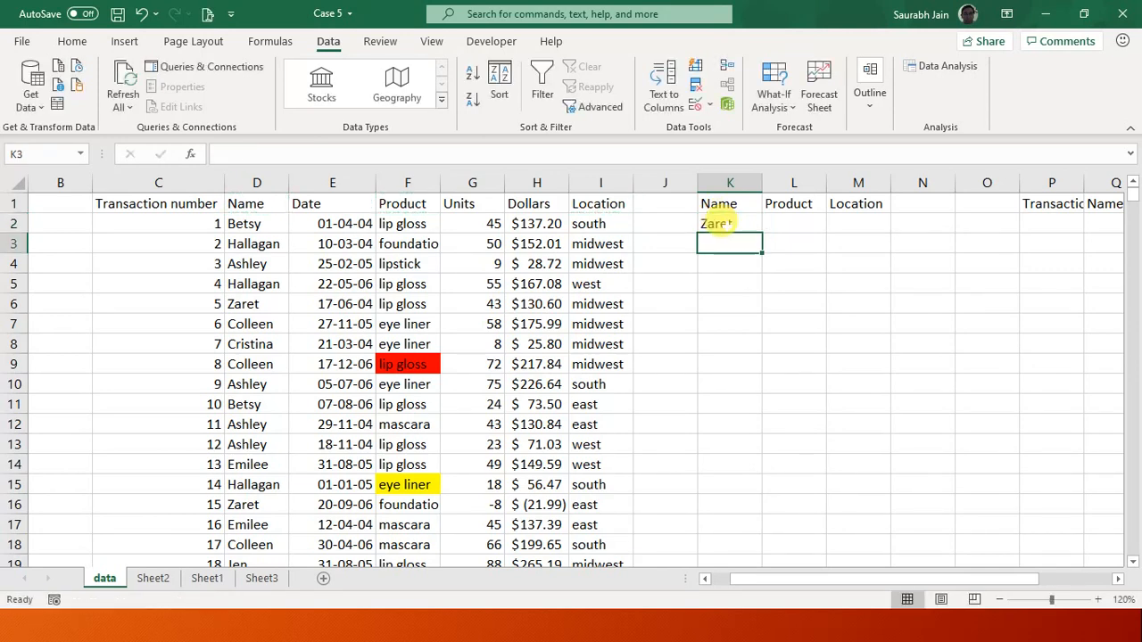
Step: Copy lipstick from cell F4 into L2 as the Product criterion
{"action": "left_click", "coordinate": [794, 223]}
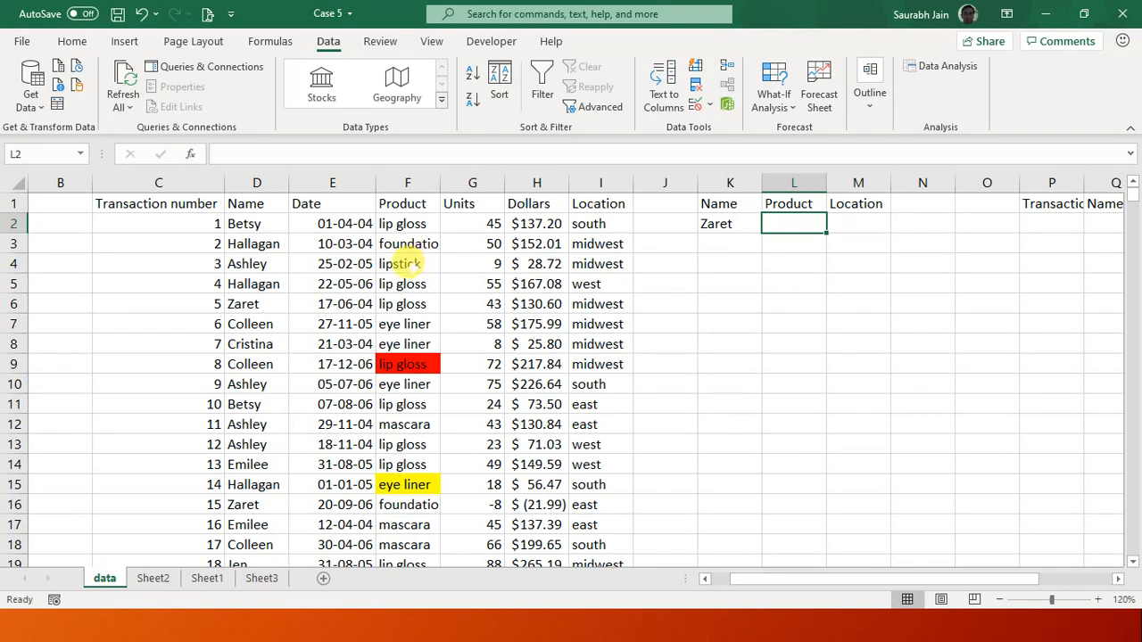
{"action": "left_click", "coordinate": [409, 264]}
{"action": "key", "text": "ctrl+c"}
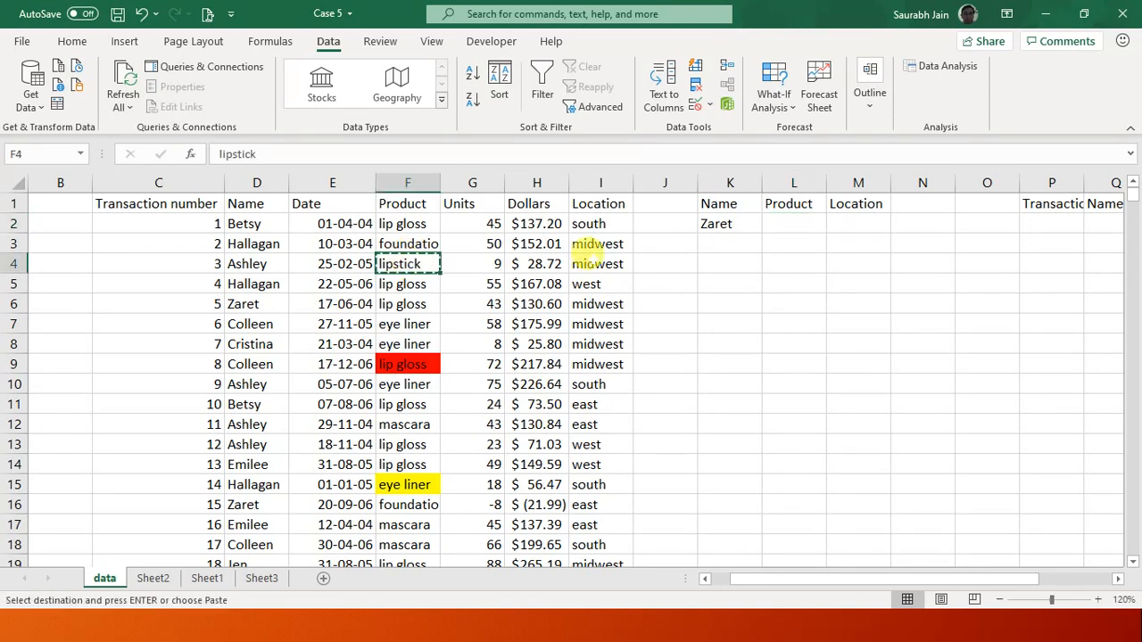
{"action": "left_click", "coordinate": [794, 223]}
{"action": "key", "text": "ctrl+v"}
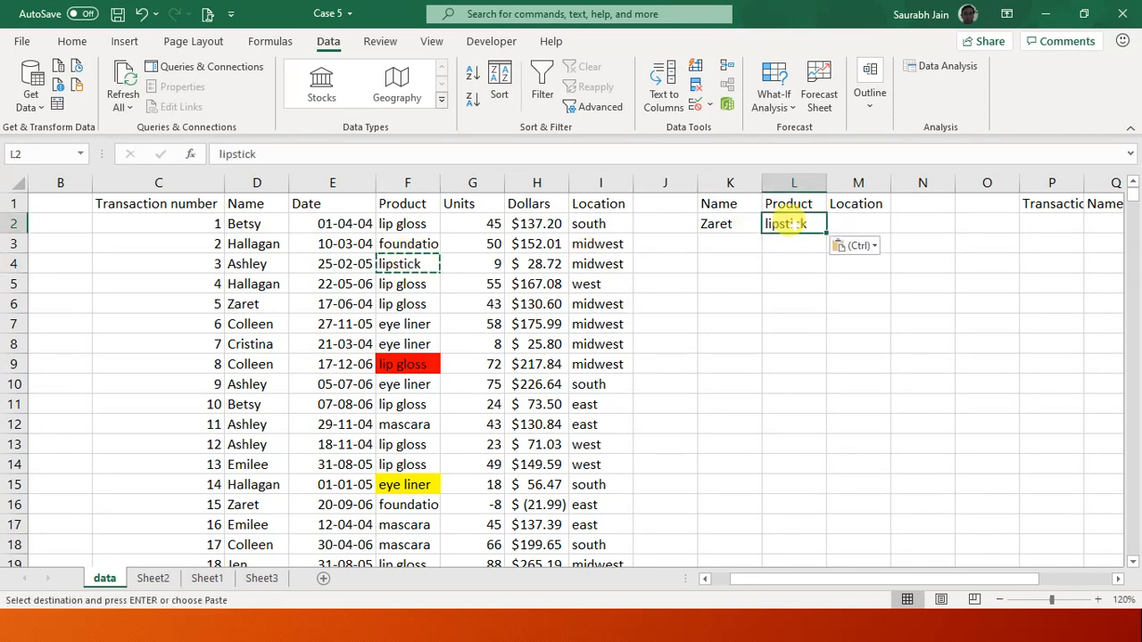
{"action": "left_click", "coordinate": [778, 366]}
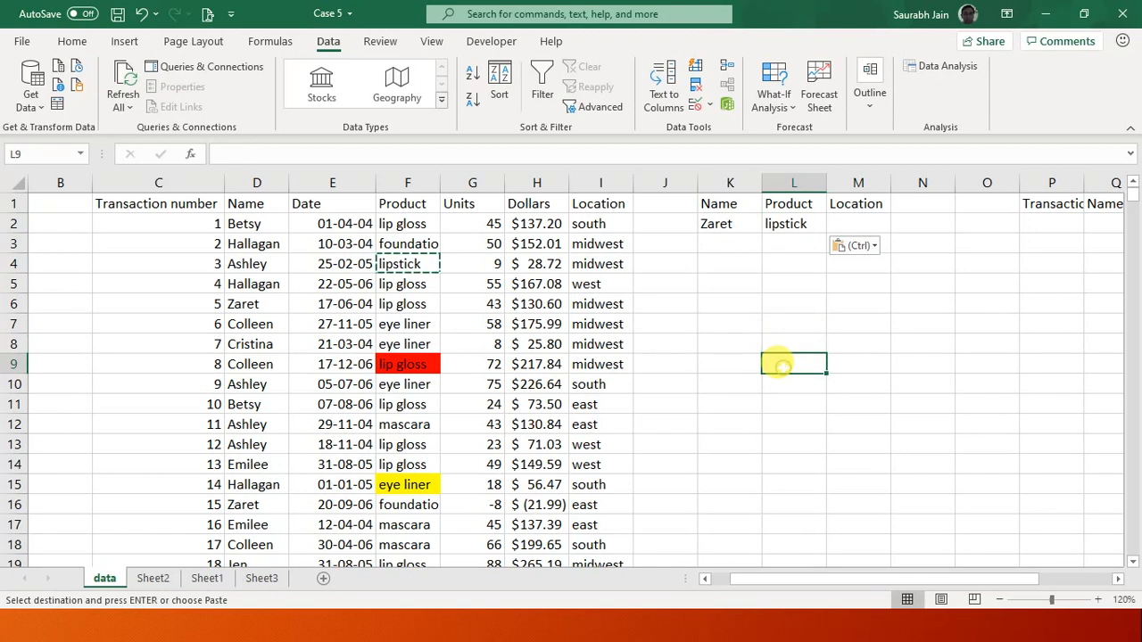
Step: Copy west from cell I5 into M2 as the Location criterion
{"action": "left_click", "coordinate": [858, 223]}
{"action": "left_click", "coordinate": [607, 283]}
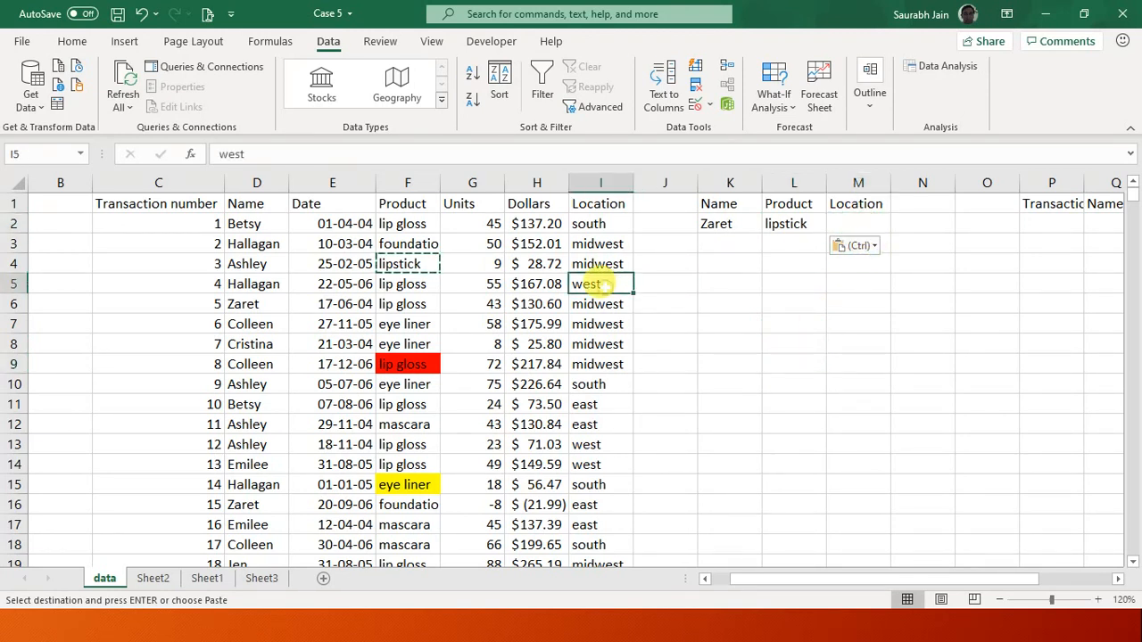
{"action": "key", "text": "ctrl+c"}
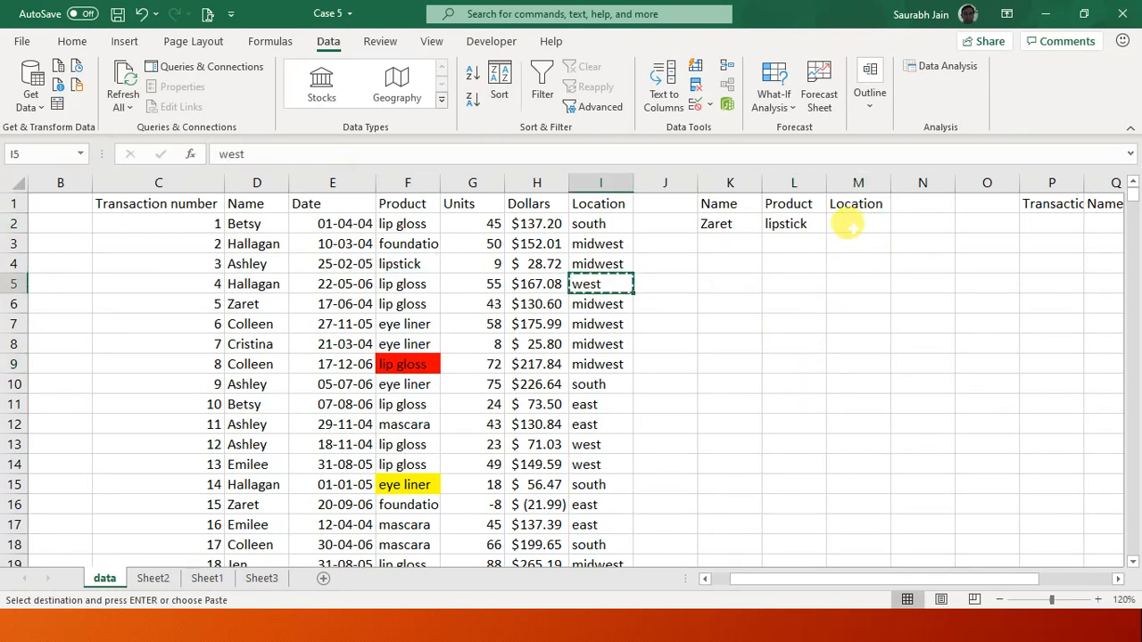
{"action": "left_click", "coordinate": [847, 224]}
{"action": "key", "text": "ctrl+v"}
{"action": "left_click", "coordinate": [782, 367]}
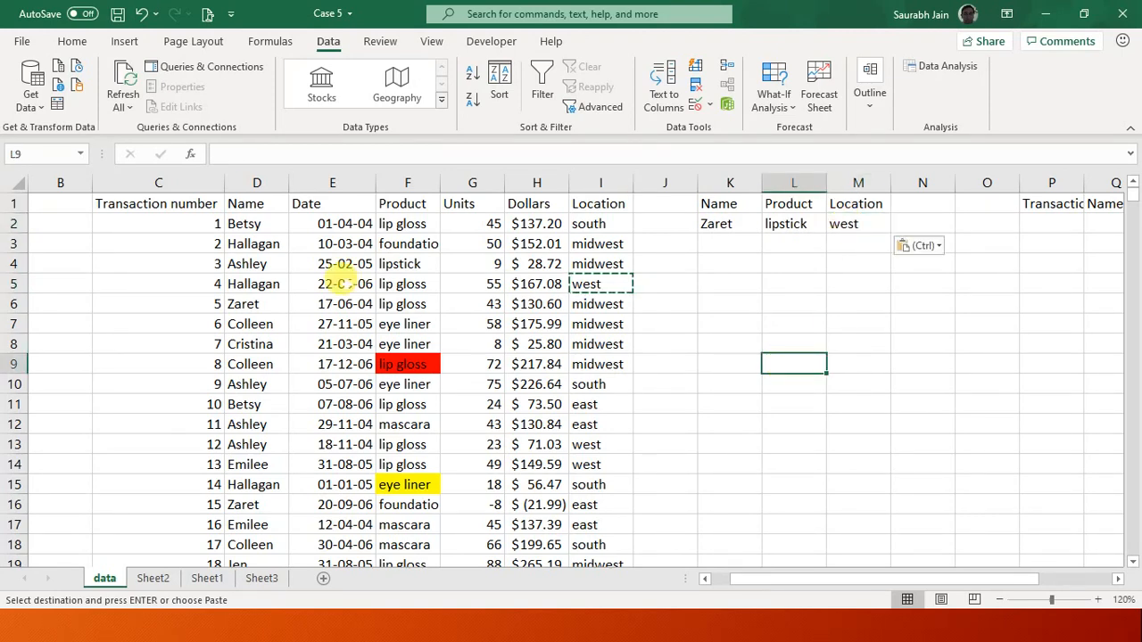
{"action": "left_click", "coordinate": [337, 304]}
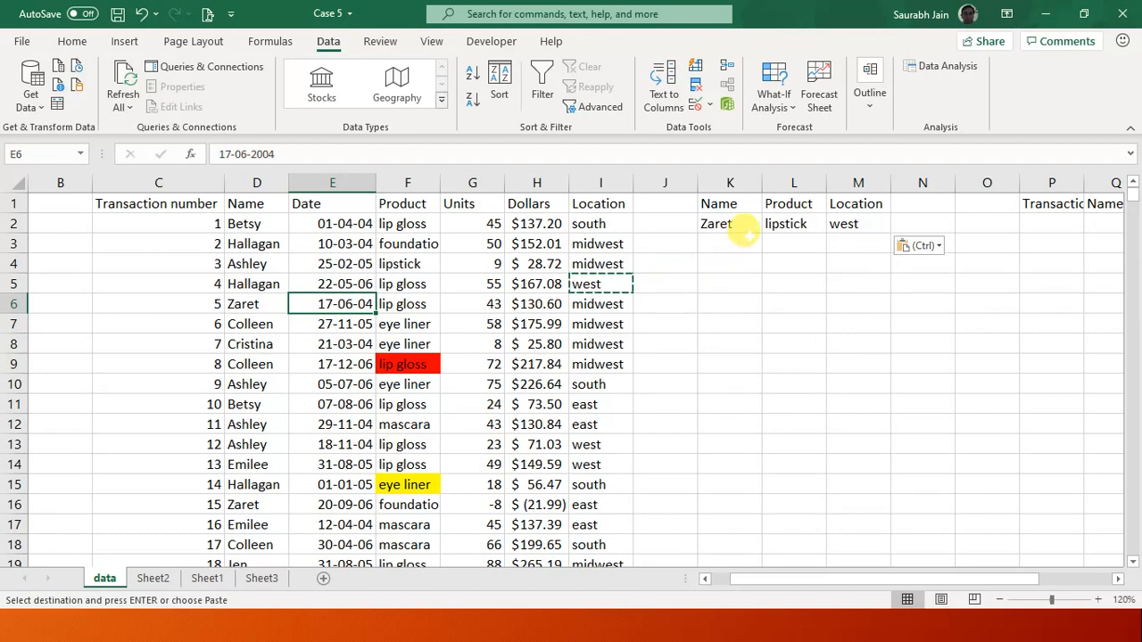
{"action": "left_click", "coordinate": [739, 224]}
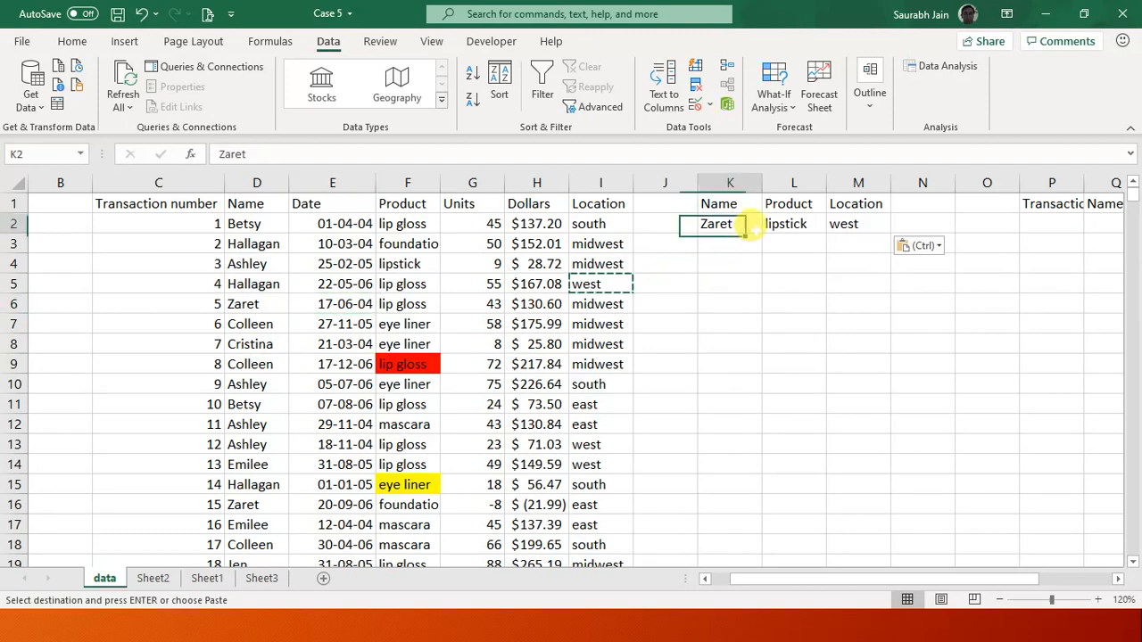
{"action": "left_click", "coordinate": [1051, 223]}
{"action": "left_click", "coordinate": [865, 348]}
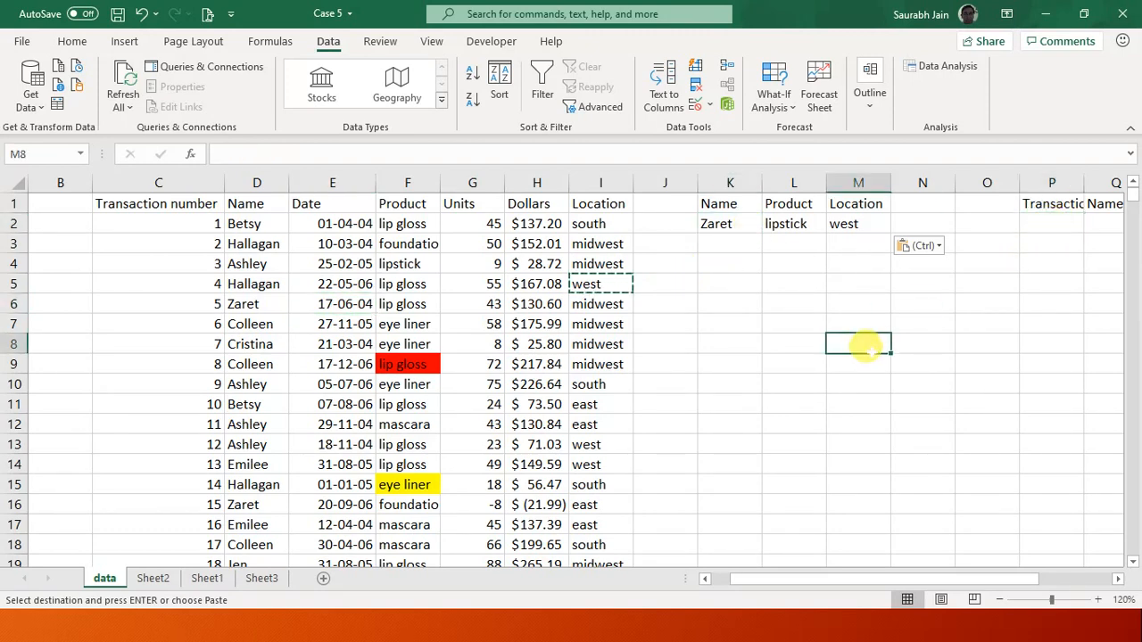
Step: Start an Advanced Filter on the transaction table that copies results to another location, with the headers in P1:V1 as the destination
{"action": "left_click", "coordinate": [304, 244]}
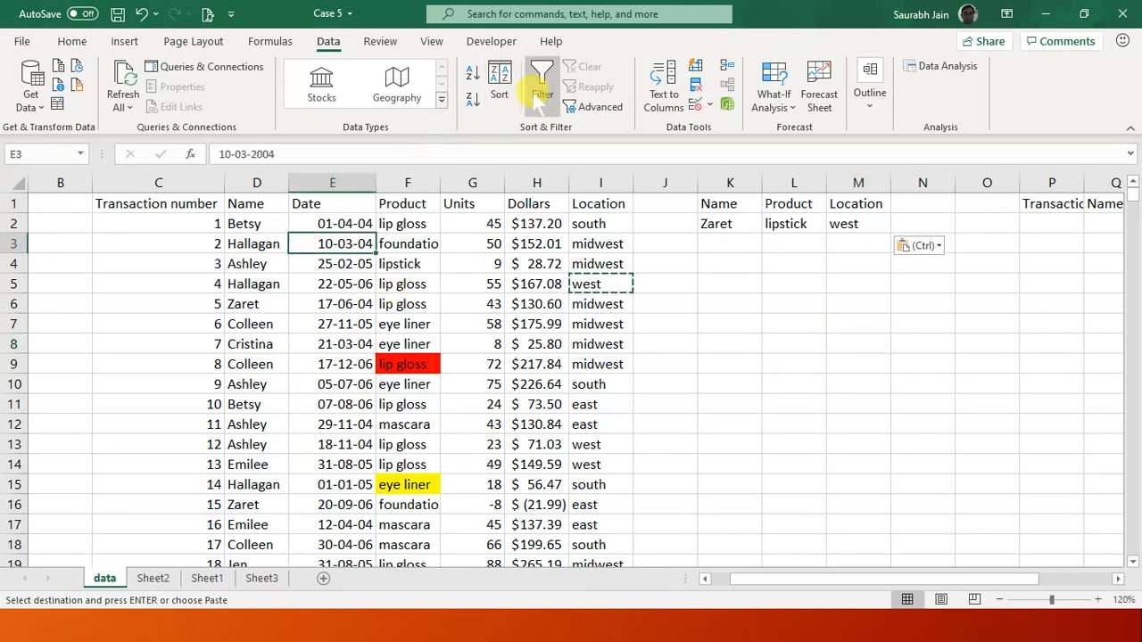
{"action": "left_click", "coordinate": [588, 106]}
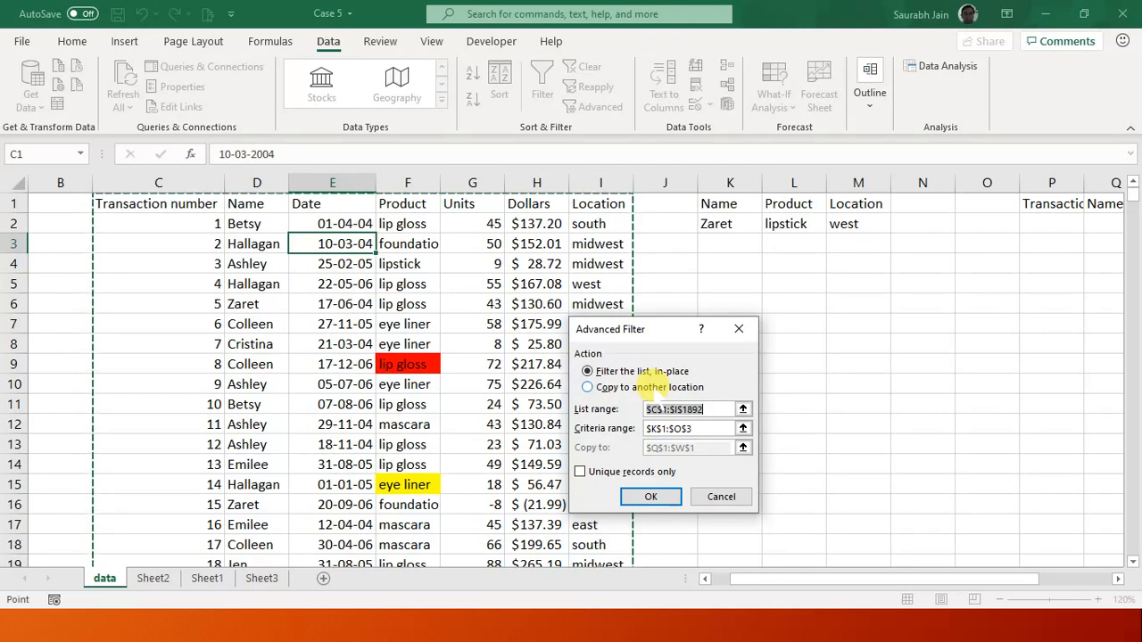
{"action": "left_click", "coordinate": [652, 386]}
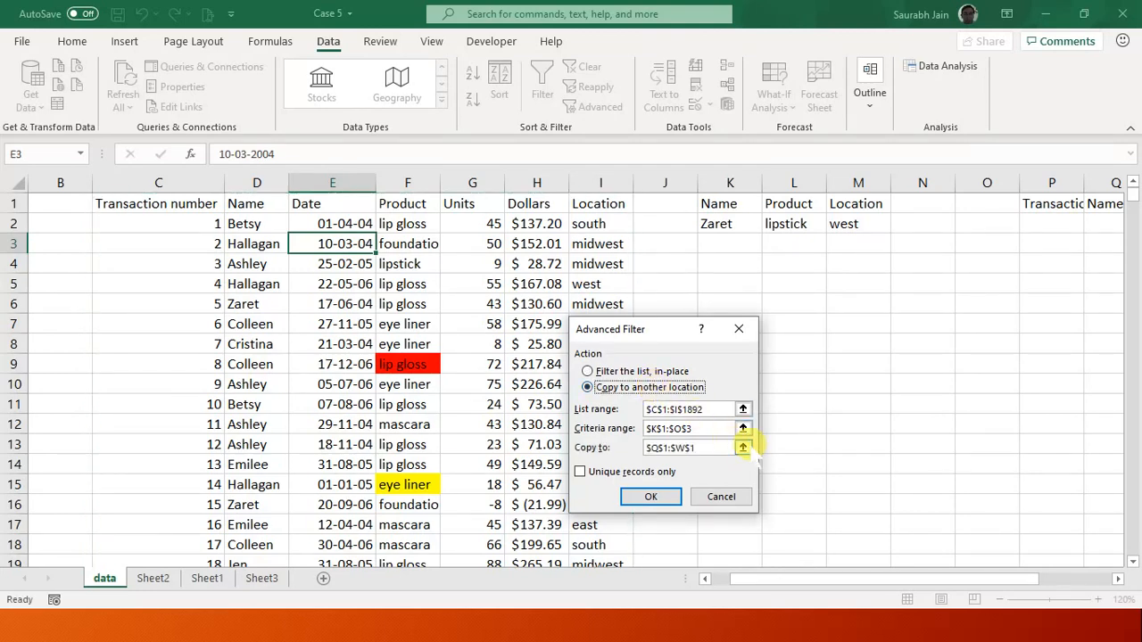
{"action": "left_click", "coordinate": [742, 448]}
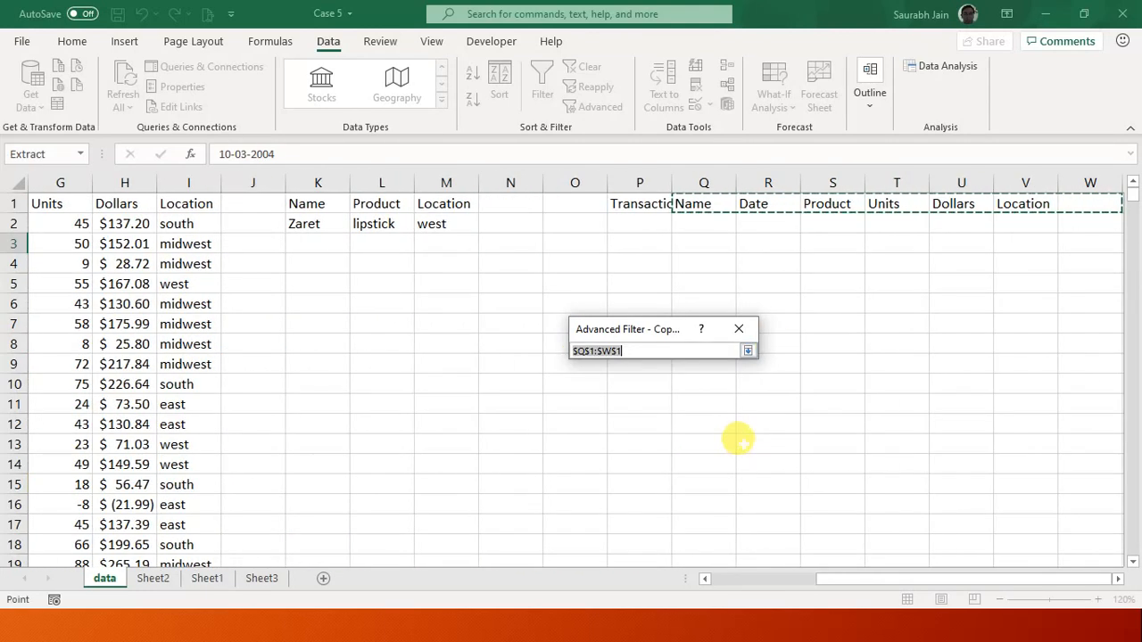
{"action": "left_click_drag", "start_coordinate": [640, 207], "coordinate": [917, 192]}
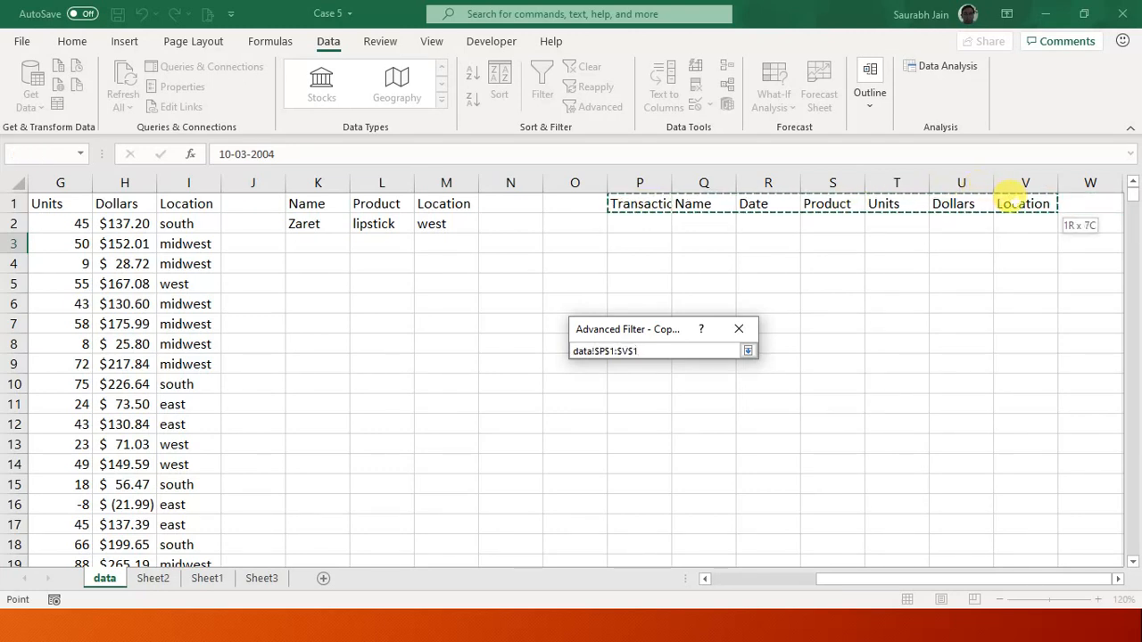
{"action": "key", "text": "Return"}
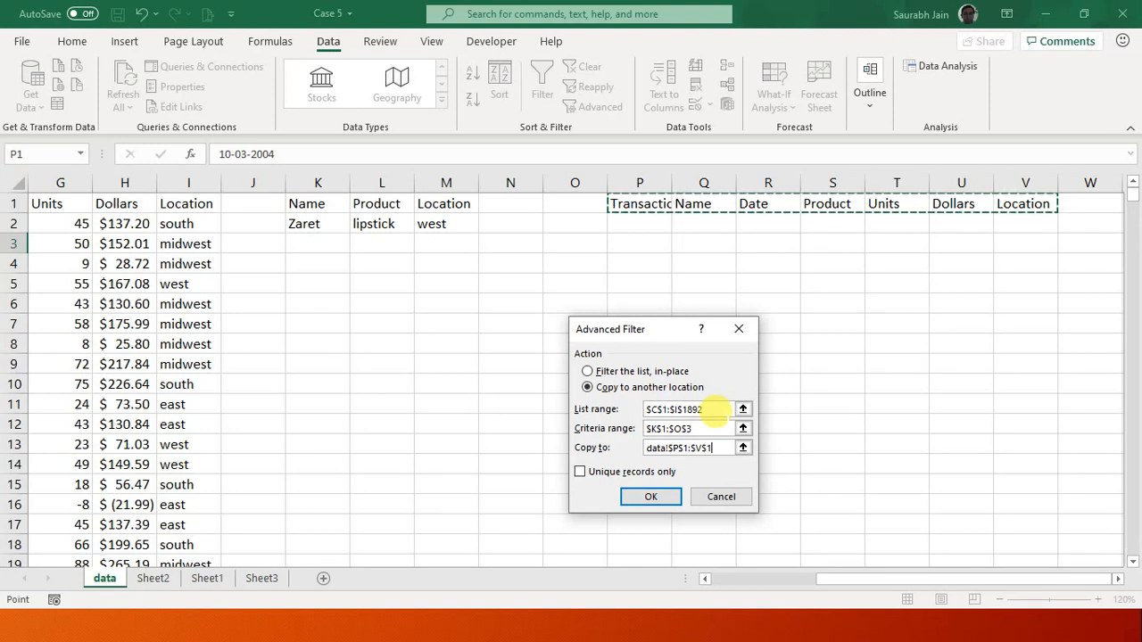
Step: Set the Advanced Filter's criteria range to K1:M2 and run the filter
{"action": "left_click", "coordinate": [742, 428]}
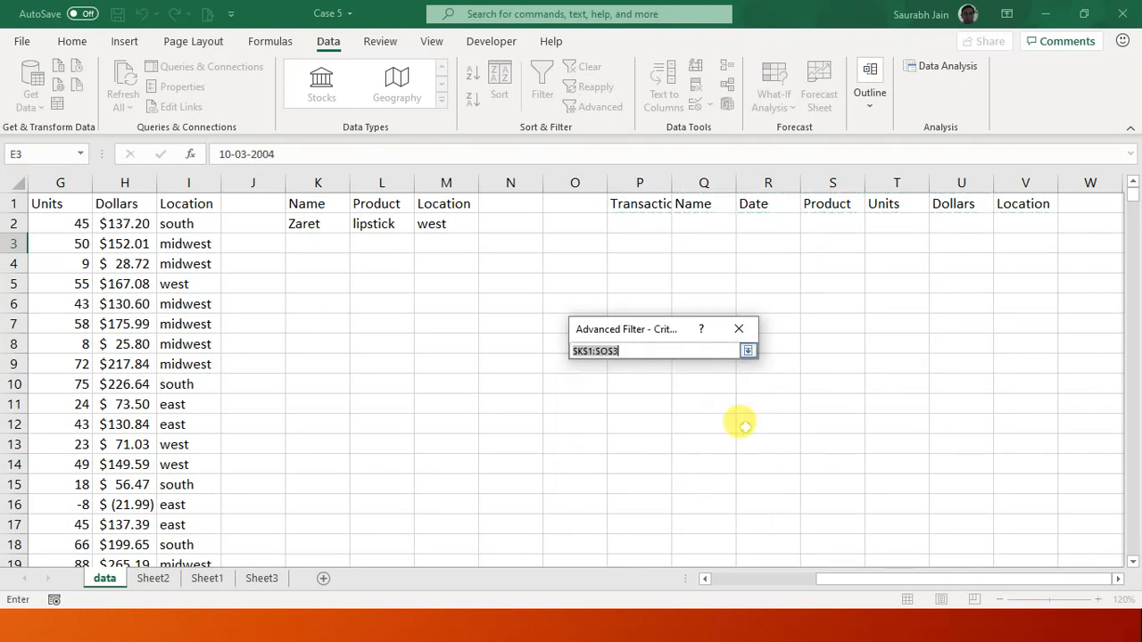
{"action": "left_click_drag", "start_coordinate": [304, 189], "coordinate": [438, 224]}
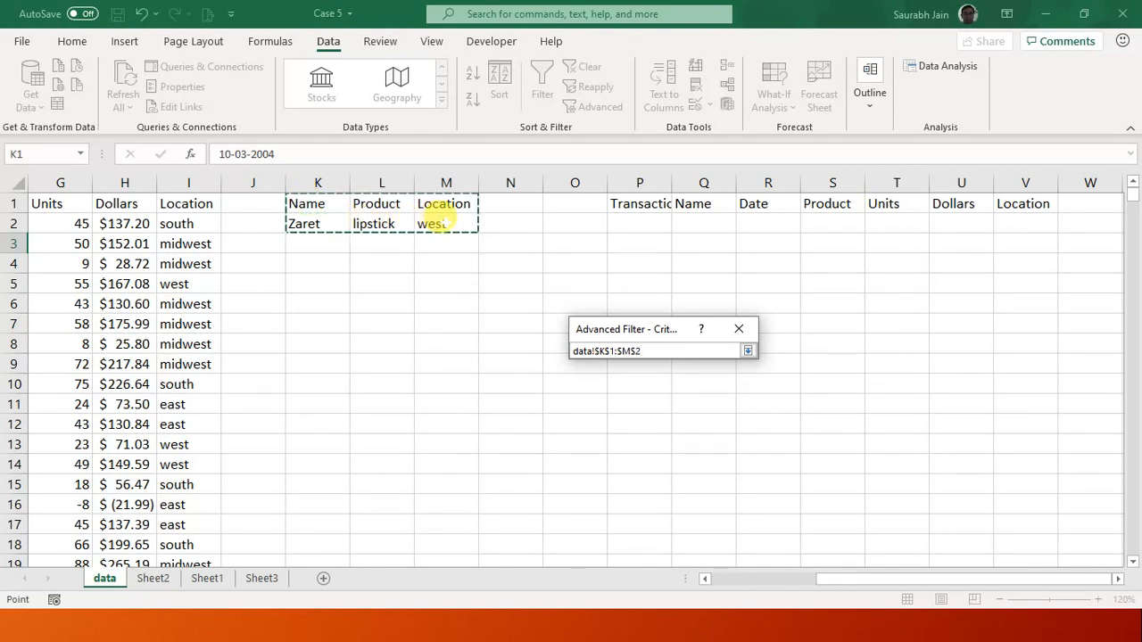
{"action": "key", "text": "Return"}
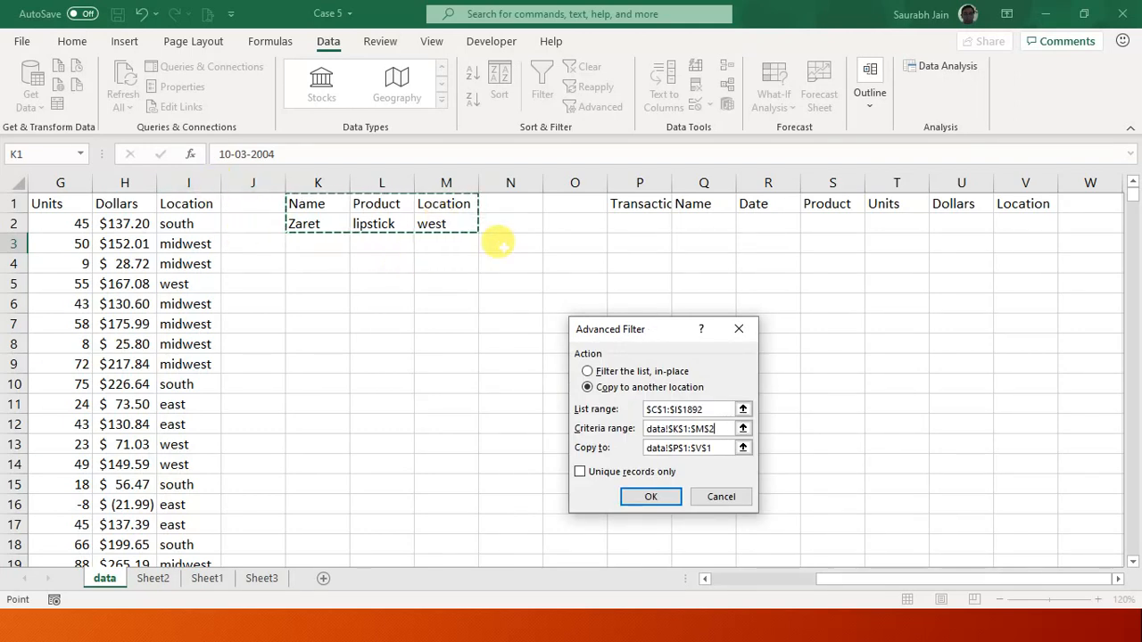
{"action": "left_click", "coordinate": [651, 497]}
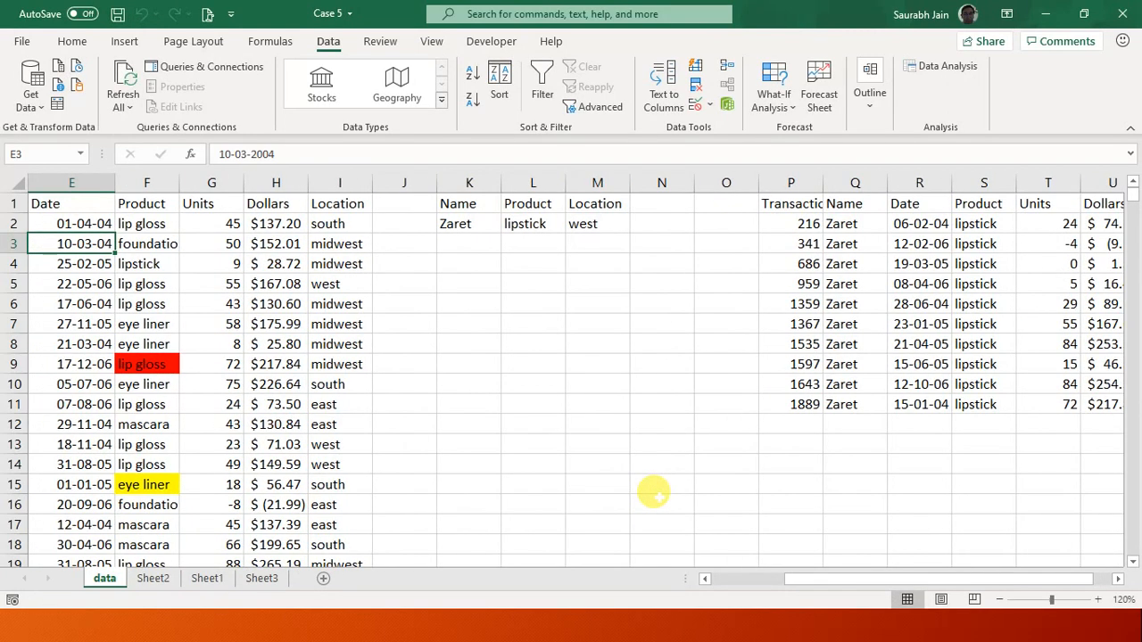
Step: Examine the Name, Product and Location values of the extracted rows under the output headers
{"action": "left_click", "coordinate": [667, 376]}
{"action": "key", "text": "Right"}
{"action": "key", "text": "Right"}
{"action": "key", "text": "Right"}
{"action": "key", "text": "Right"}
{"action": "key", "text": "Right"}
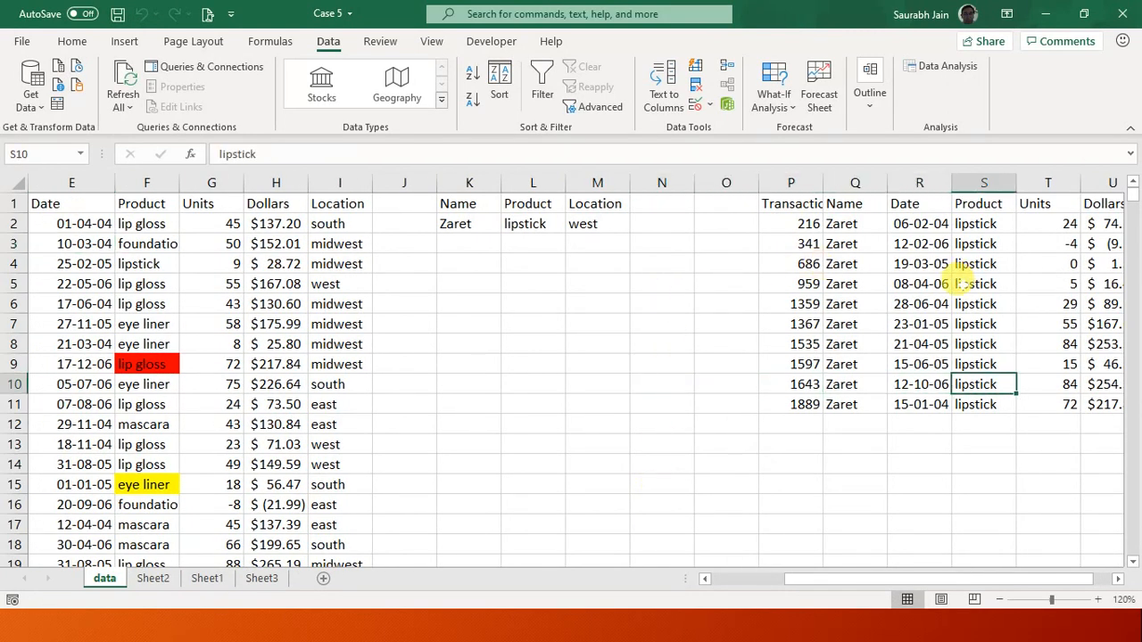
{"action": "left_click", "coordinate": [961, 284]}
{"action": "key", "text": "Right"}
{"action": "key", "text": "Right"}
{"action": "key", "text": "Right"}
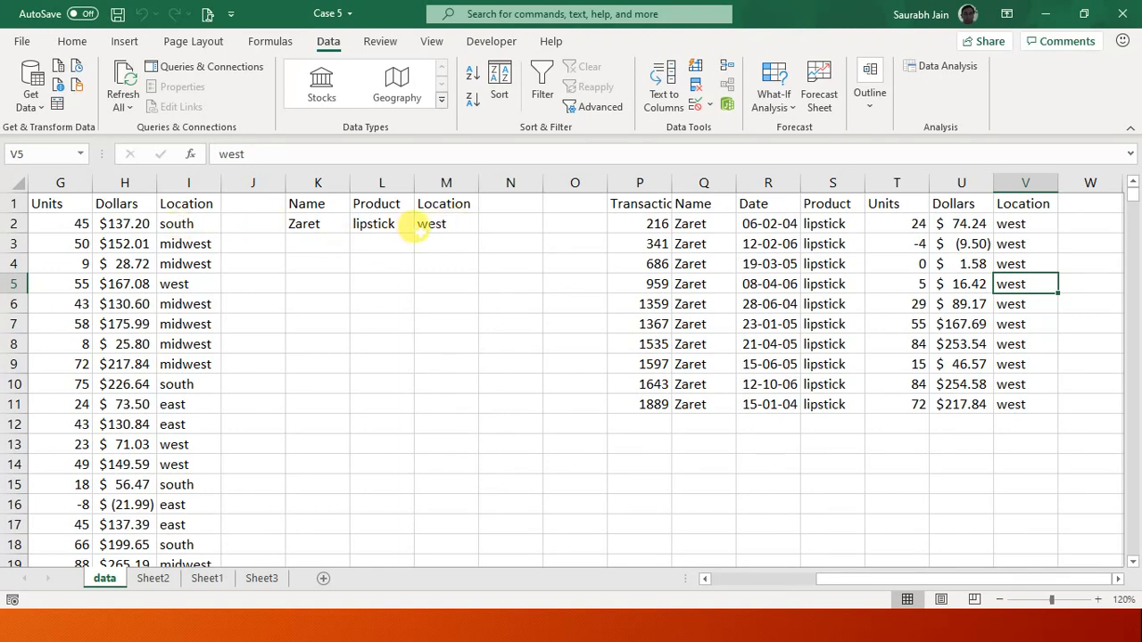
Step: Add south as a second Location criterion in cell M3 and compare it with the criteria row above
{"action": "left_click", "coordinate": [441, 235]}
{"action": "type", "text": "south"}
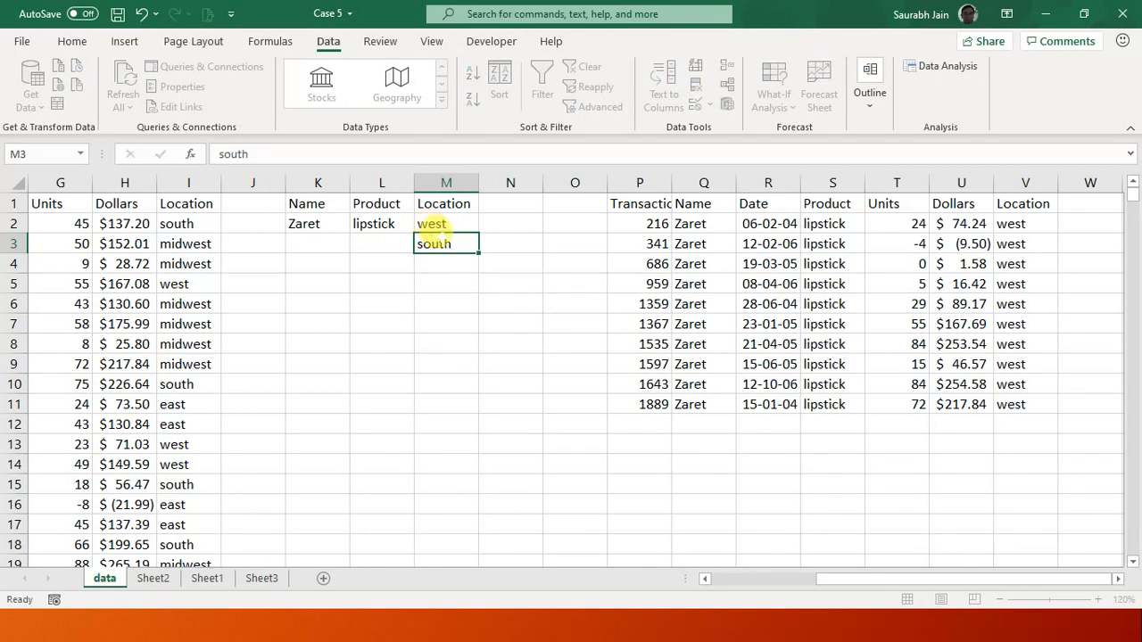
{"action": "key", "text": "Return"}
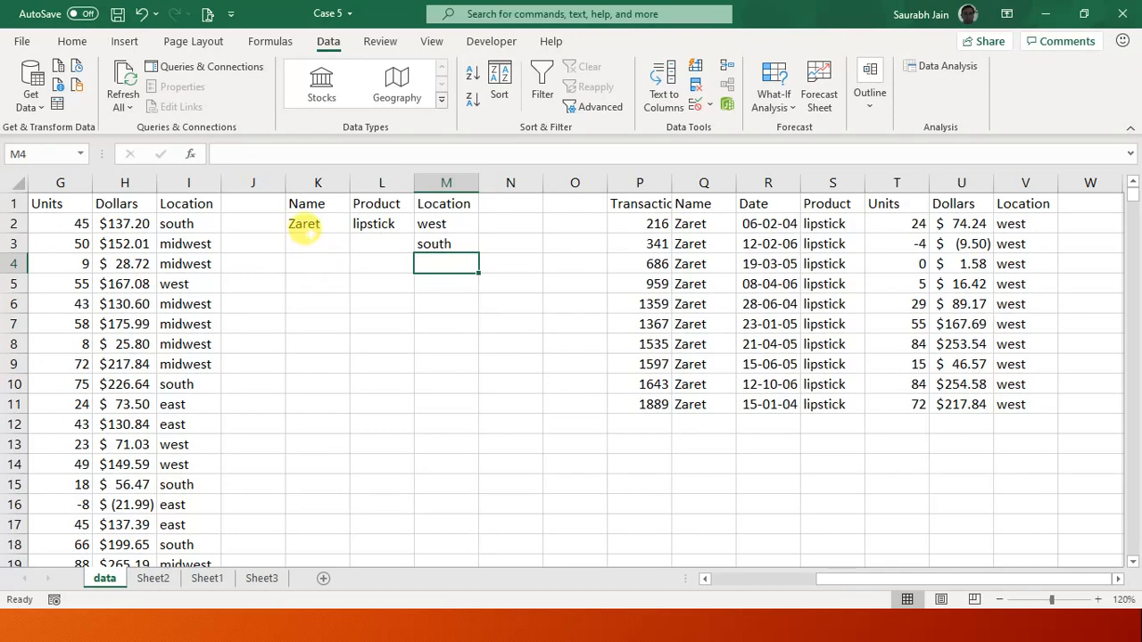
{"action": "left_click_drag", "start_coordinate": [303, 225], "coordinate": [432, 224]}
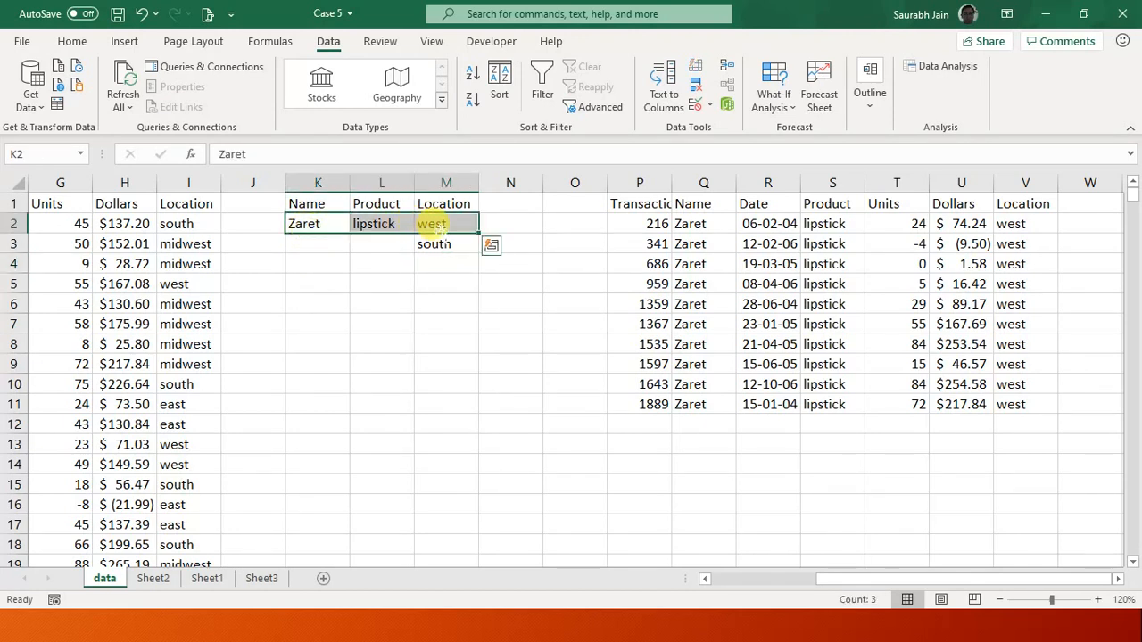
{"action": "left_click", "coordinate": [430, 248]}
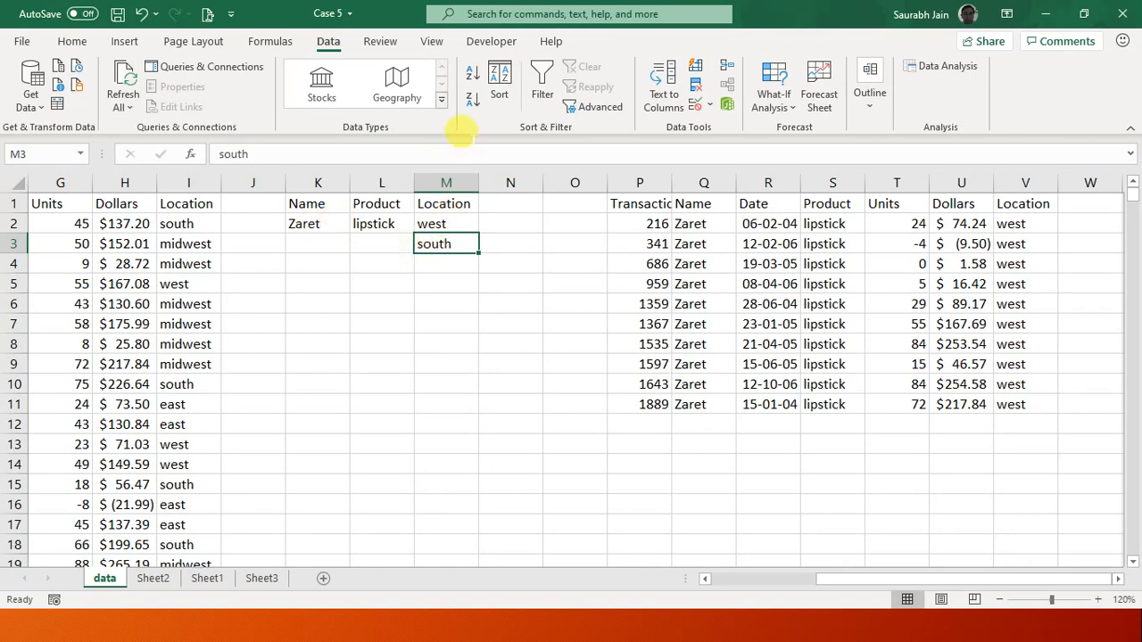
Step: Rerun the Advanced Filter with the criteria range K1:M3, copying the results to another location under the headers in P1:V1
{"action": "left_click", "coordinate": [600, 109]}
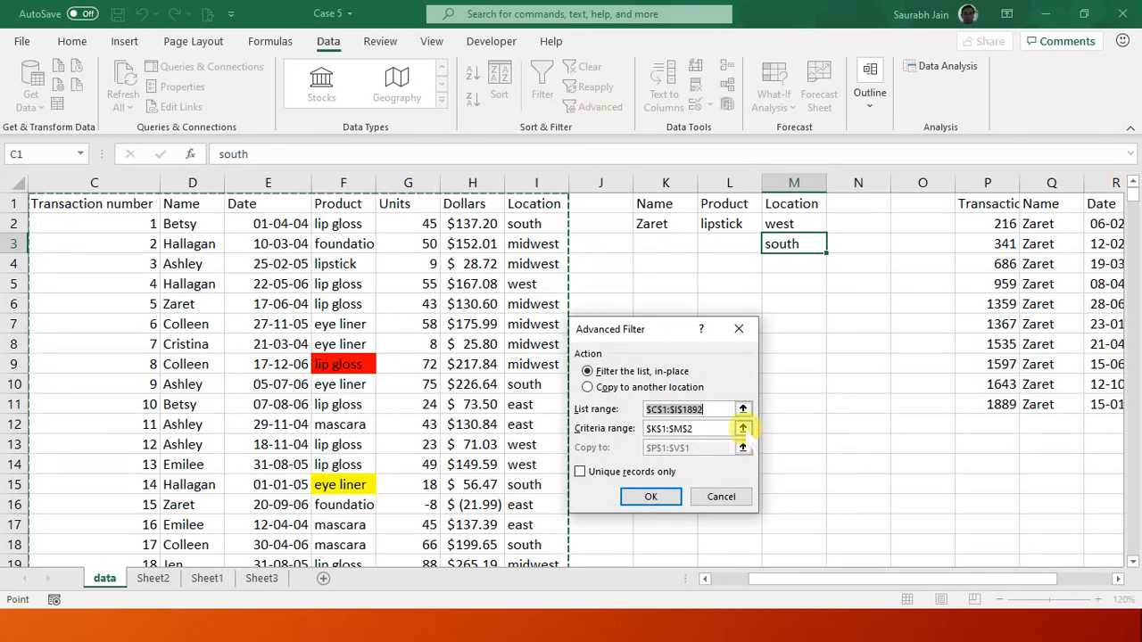
{"action": "left_click", "coordinate": [742, 428]}
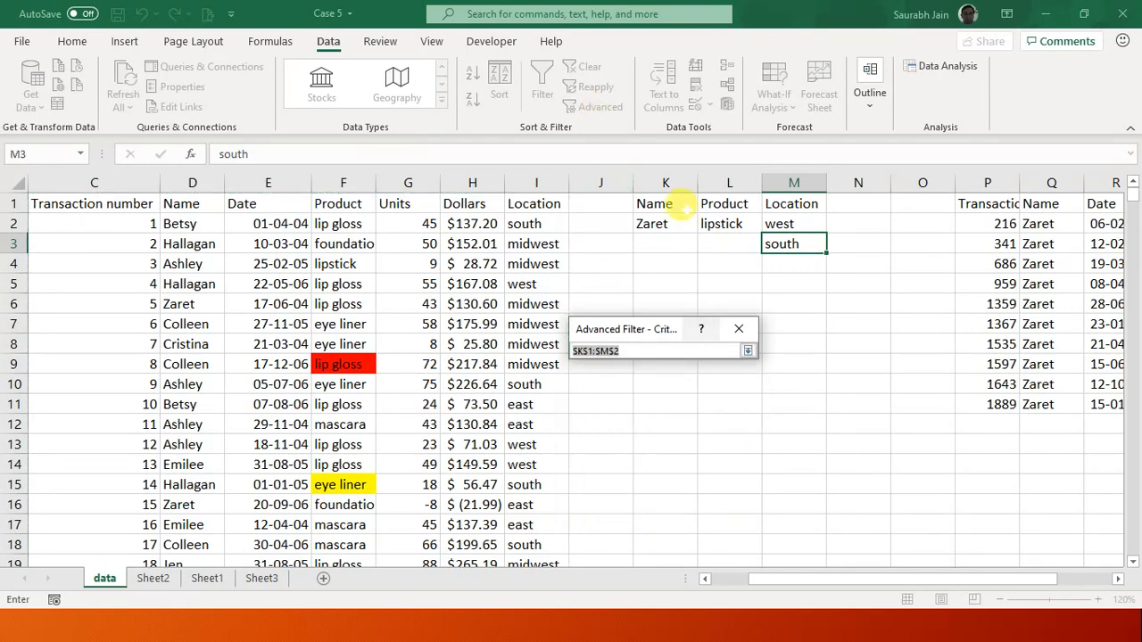
{"action": "left_click_drag", "start_coordinate": [654, 203], "coordinate": [781, 244]}
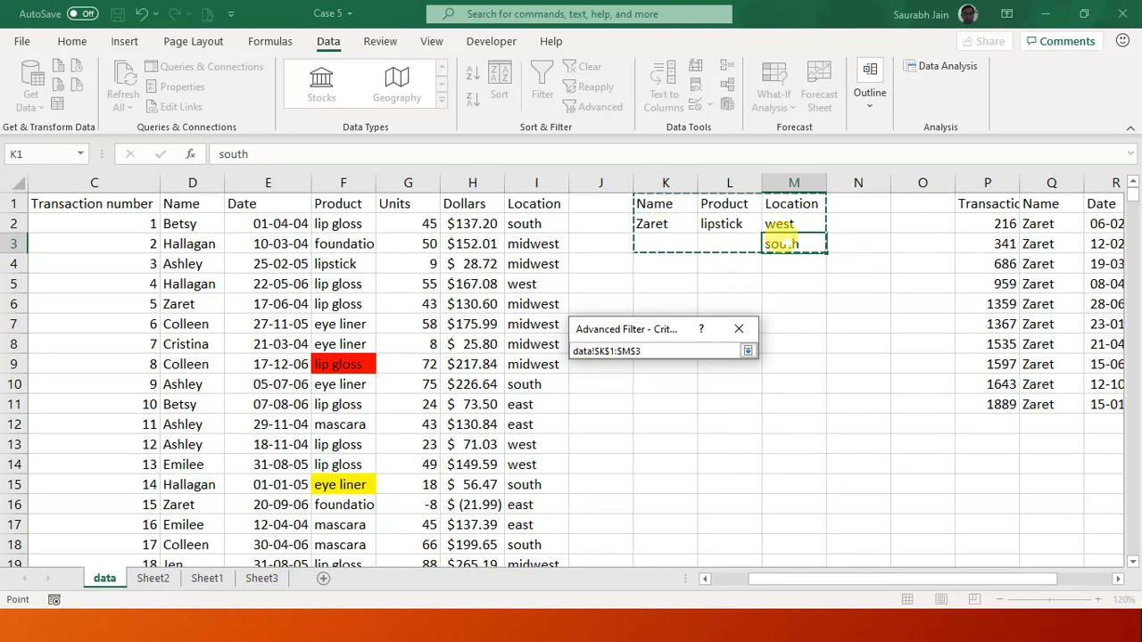
{"action": "key", "text": "Return"}
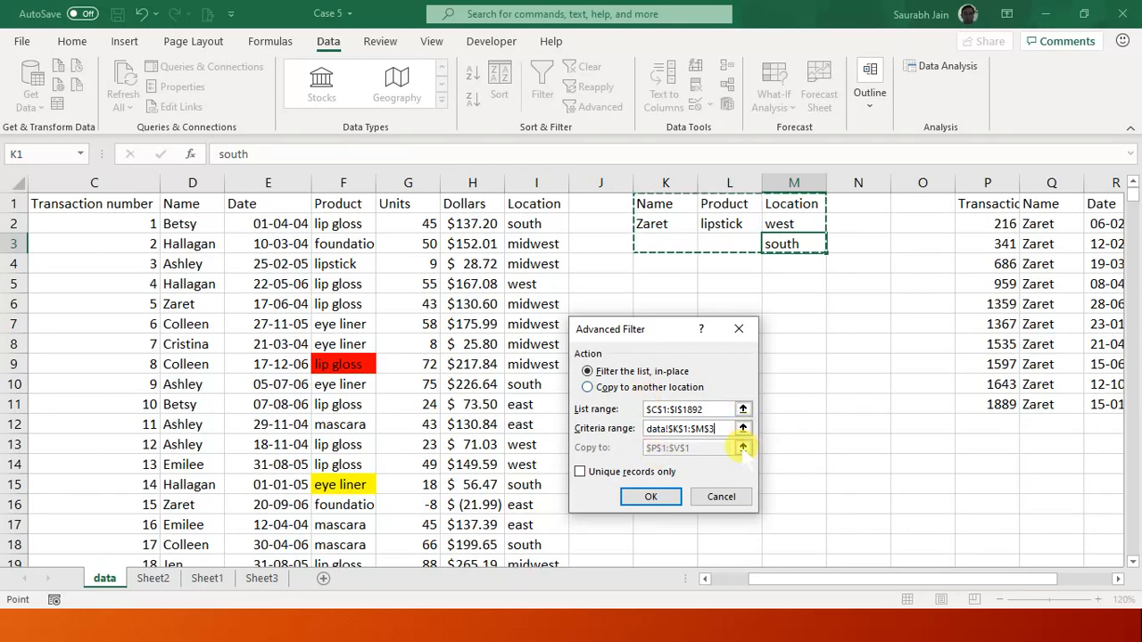
{"action": "left_click", "coordinate": [691, 387]}
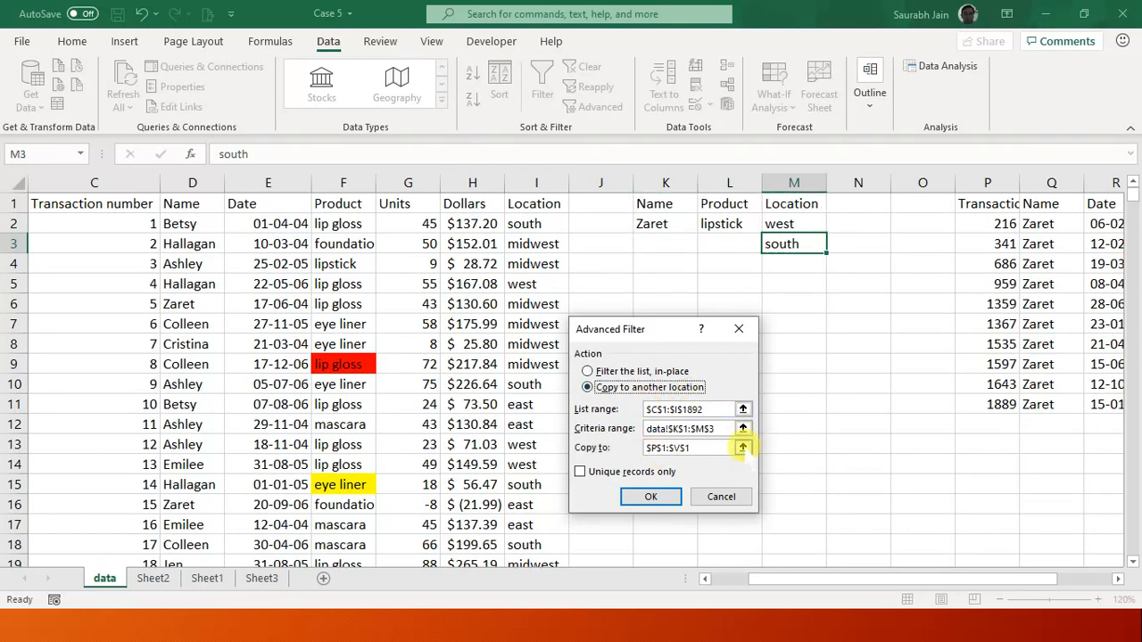
{"action": "left_click", "coordinate": [743, 448]}
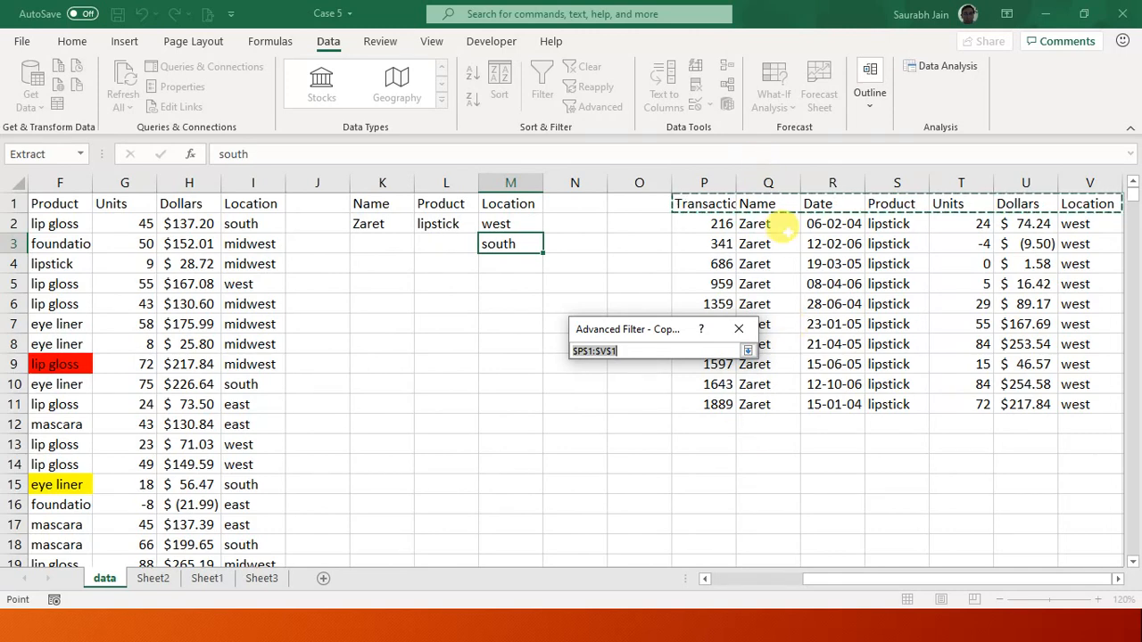
{"action": "key", "text": "Return"}
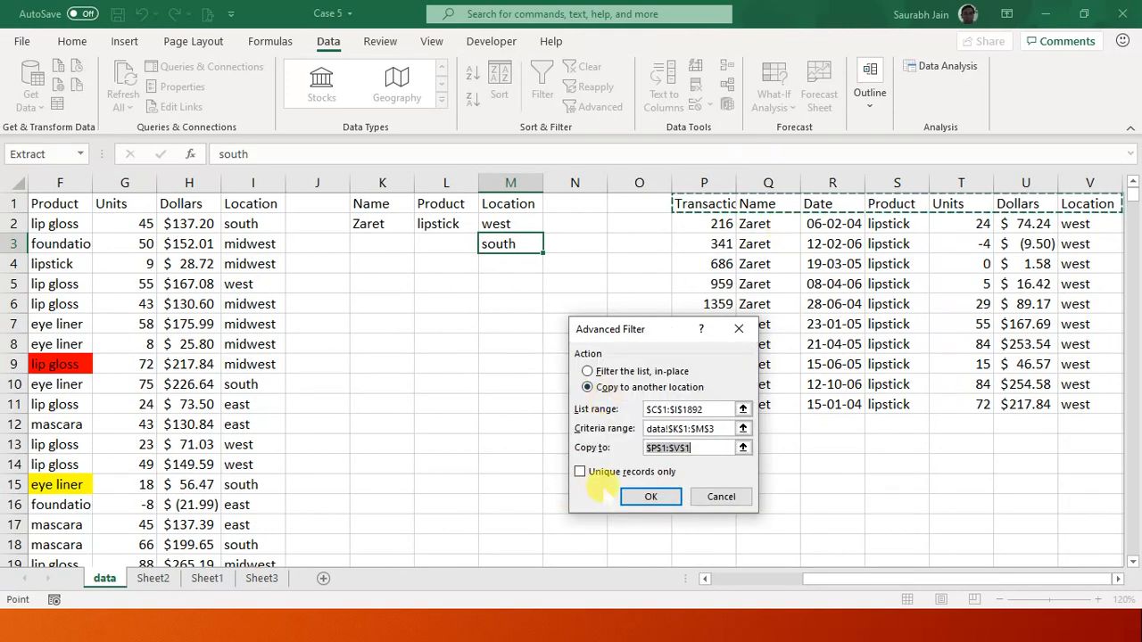
{"action": "left_click", "coordinate": [651, 496]}
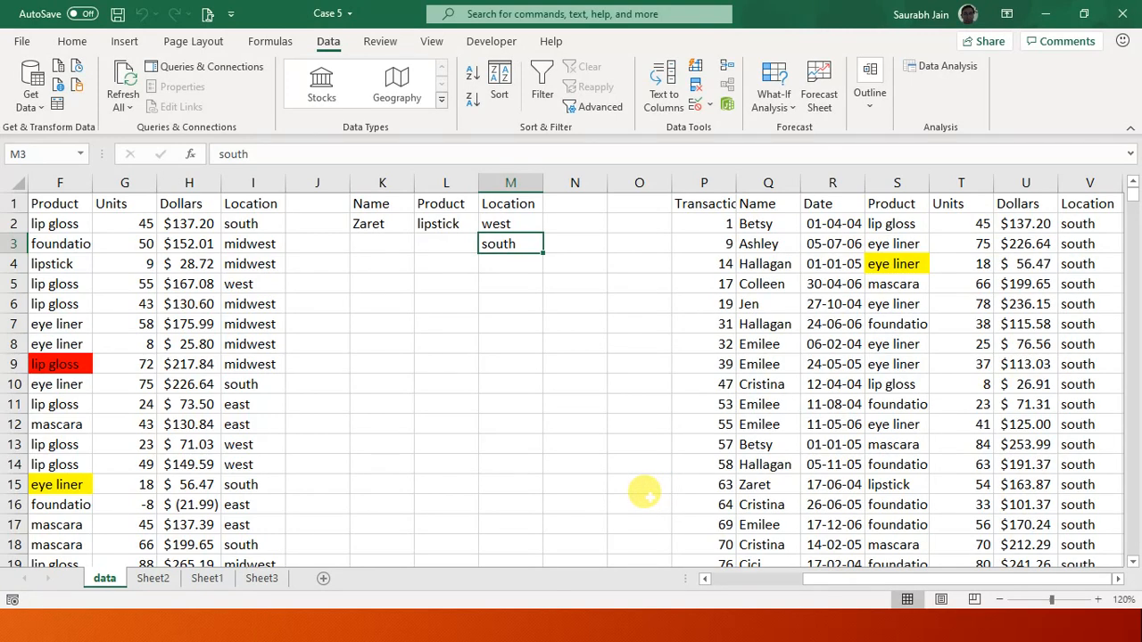
Step: Examine the Location values down column V of the extracted rows
{"action": "left_click", "coordinate": [684, 384]}
{"action": "key", "text": "Right"}
{"action": "key", "text": "Right"}
{"action": "key", "text": "Right"}
{"action": "key", "text": "Right"}
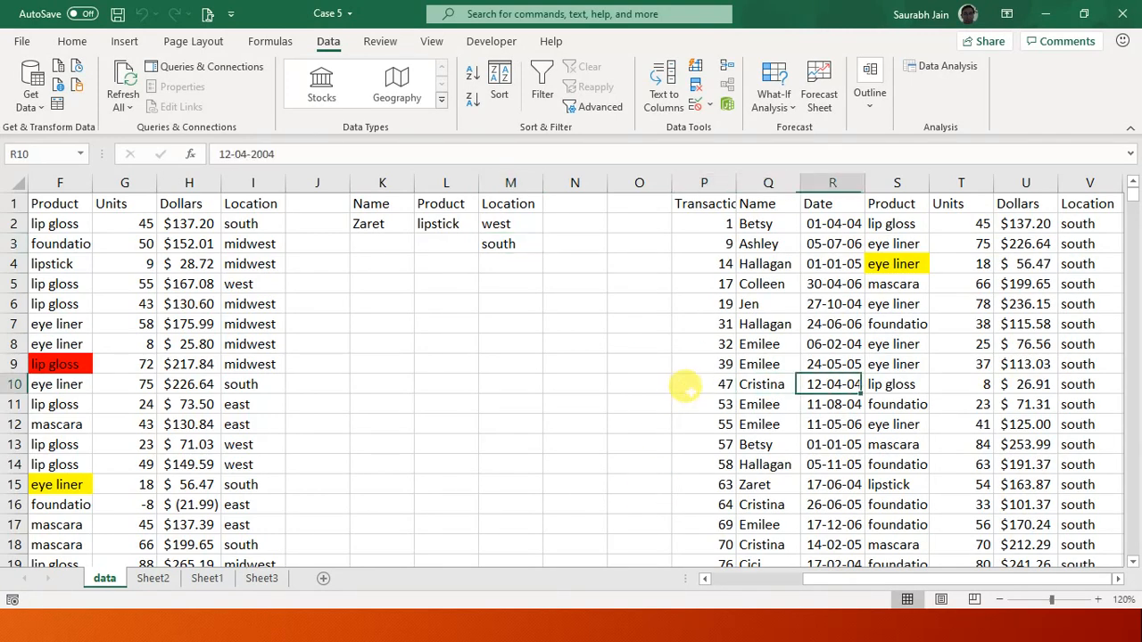
{"action": "key", "text": "Right"}
{"action": "key", "text": "Right"}
{"action": "key", "text": "Right"}
{"action": "key", "text": "Right"}
{"action": "key", "text": "Right"}
{"action": "key", "text": "Right"}
{"action": "key", "text": "Right"}
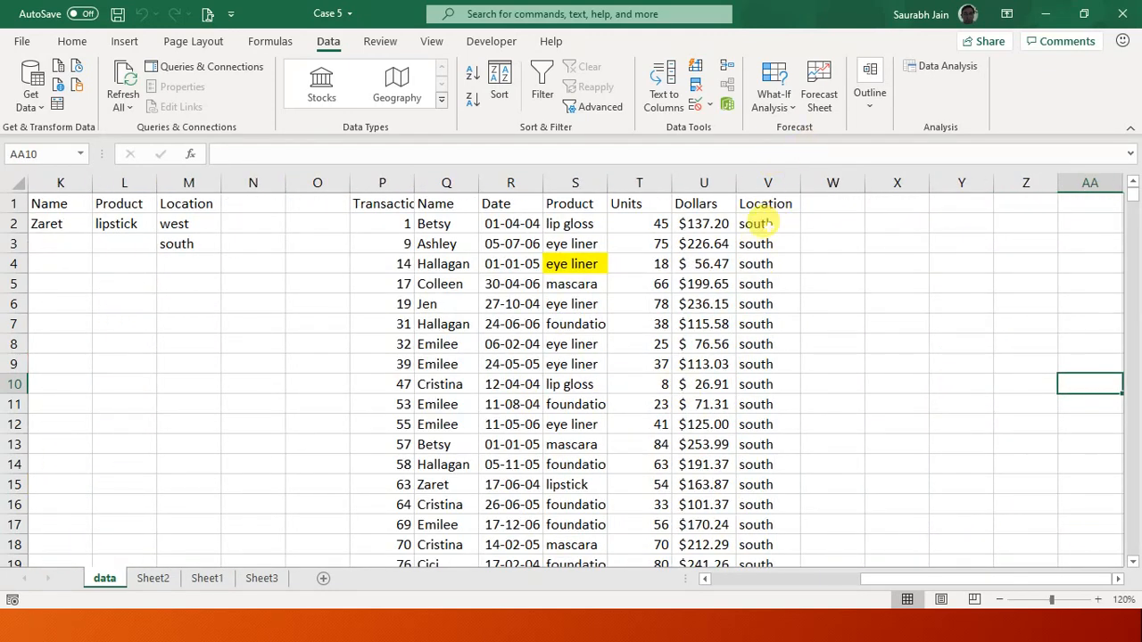
{"action": "left_click", "coordinate": [757, 223]}
{"action": "key", "text": "Down"}
{"action": "key", "text": "Down"}
{"action": "key", "text": "Down"}
{"action": "key", "text": "Down"}
{"action": "key", "text": "Down"}
{"action": "key", "text": "Down"}
{"action": "key", "text": "Down"}
{"action": "key", "text": "Down"}
{"action": "key", "text": "Down"}
{"action": "key", "text": "Down"}
{"action": "key", "text": "Down"}
{"action": "key", "text": "Down"}
{"action": "key", "text": "Down"}
{"action": "key", "text": "Down"}
{"action": "key", "text": "Down"}
{"action": "key", "text": "Down"}
{"action": "key", "text": "Down"}
{"action": "key", "text": "Down"}
{"action": "key", "text": "Down"}
{"action": "key", "text": "Down"}
{"action": "key", "text": "Down"}
{"action": "key", "text": "Down"}
{"action": "key", "text": "Down"}
{"action": "key", "text": "Down"}
{"action": "key", "text": "Down"}
{"action": "key", "text": "Down"}
{"action": "key", "text": "Down"}
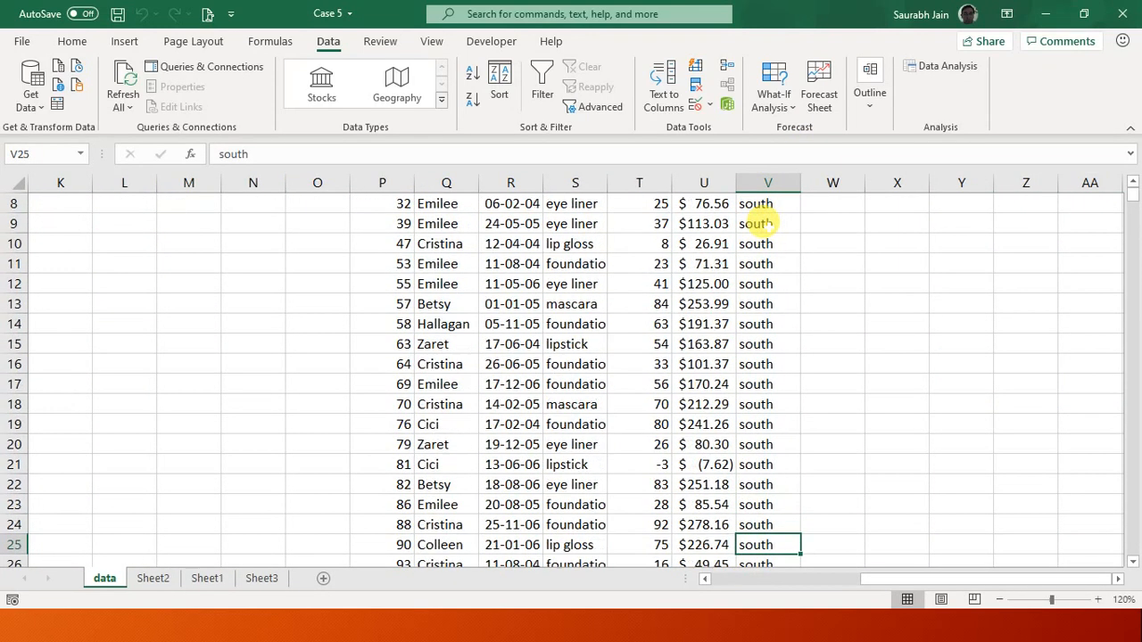
{"action": "key", "text": "Down"}
{"action": "key", "text": "Down"}
{"action": "key", "text": "Down"}
{"action": "key", "text": "Down"}
{"action": "key", "text": "Down"}
{"action": "key", "text": "Down"}
{"action": "key", "text": "Down"}
{"action": "key", "text": "Down"}
{"action": "key", "text": "Down"}
{"action": "key", "text": "Down"}
{"action": "key", "text": "Down"}
{"action": "key", "text": "Down"}
{"action": "key", "text": "Down"}
{"action": "key", "text": "Down"}
{"action": "key", "text": "Down"}
{"action": "key", "text": "Down"}
{"action": "key", "text": "Down"}
{"action": "key", "text": "Down"}
{"action": "key", "text": "Down"}
{"action": "key", "text": "Down"}
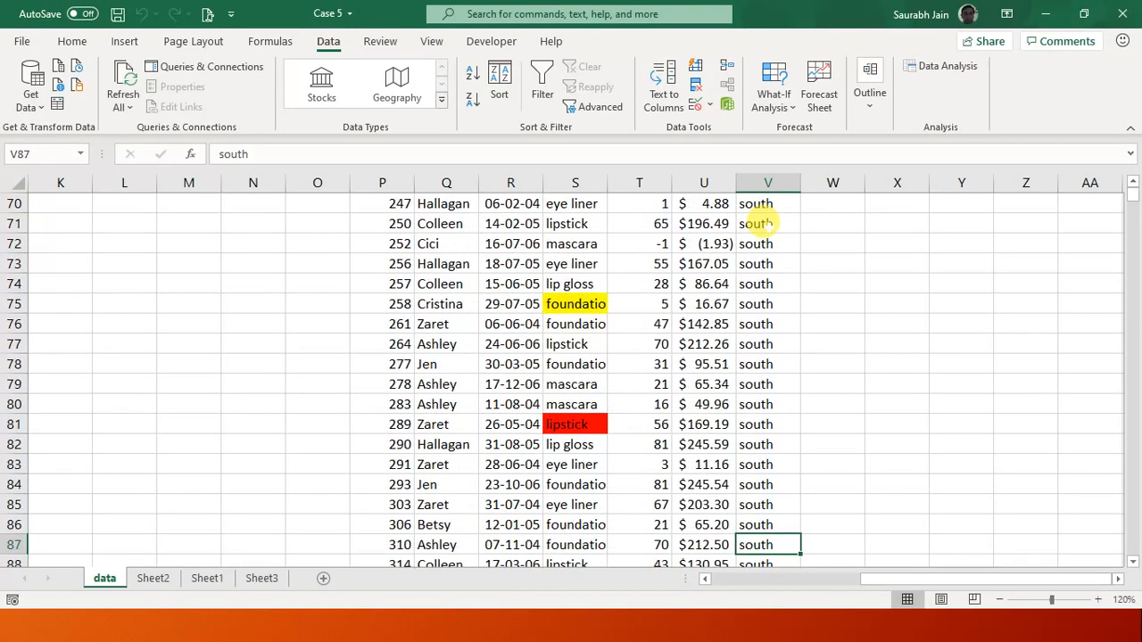
{"action": "key", "text": "Down"}
{"action": "key", "text": "Down"}
{"action": "key", "text": "Down"}
{"action": "key", "text": "Down"}
{"action": "key", "text": "Down"}
{"action": "key", "text": "Down"}
{"action": "key", "text": "Down"}
{"action": "key", "text": "Down"}
{"action": "key", "text": "Down"}
{"action": "key", "text": "Down"}
{"action": "key", "text": "Down"}
{"action": "key", "text": "Down"}
{"action": "key", "text": "Down"}
{"action": "key", "text": "Down"}
{"action": "key", "text": "Down"}
{"action": "key", "text": "Down"}
{"action": "key", "text": "Down"}
{"action": "key", "text": "Down"}
{"action": "key", "text": "Down"}
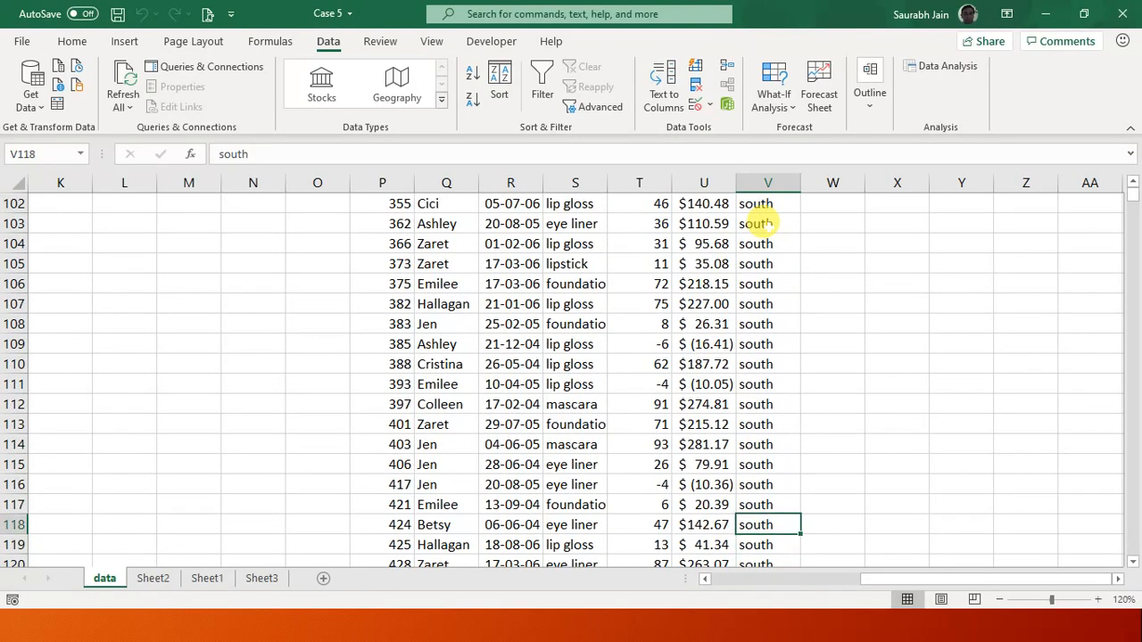
{"action": "key", "text": "Down"}
{"action": "key", "text": "Down"}
{"action": "key", "text": "Down"}
{"action": "key", "text": "Down"}
{"action": "key", "text": "Down"}
{"action": "key", "text": "Down"}
{"action": "key", "text": "Down"}
{"action": "key", "text": "Down"}
{"action": "key", "text": "Down"}
{"action": "key", "text": "Down"}
{"action": "key", "text": "Down"}
{"action": "key", "text": "Down"}
{"action": "key", "text": "Down"}
{"action": "key", "text": "Down"}
{"action": "key", "text": "Down"}
{"action": "key", "text": "Down"}
{"action": "key", "text": "Down"}
{"action": "key", "text": "Down"}
{"action": "key", "text": "Down"}
{"action": "key", "text": "Down"}
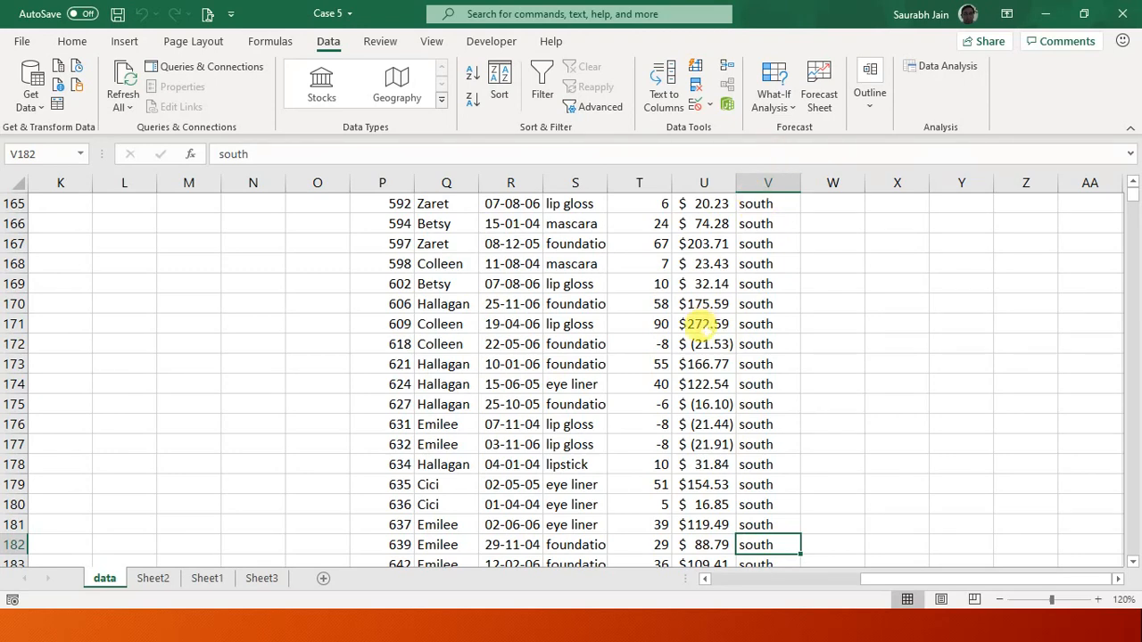
{"action": "scroll", "coordinate": [701, 323], "scroll_direction": "up", "scroll_amount": 20}
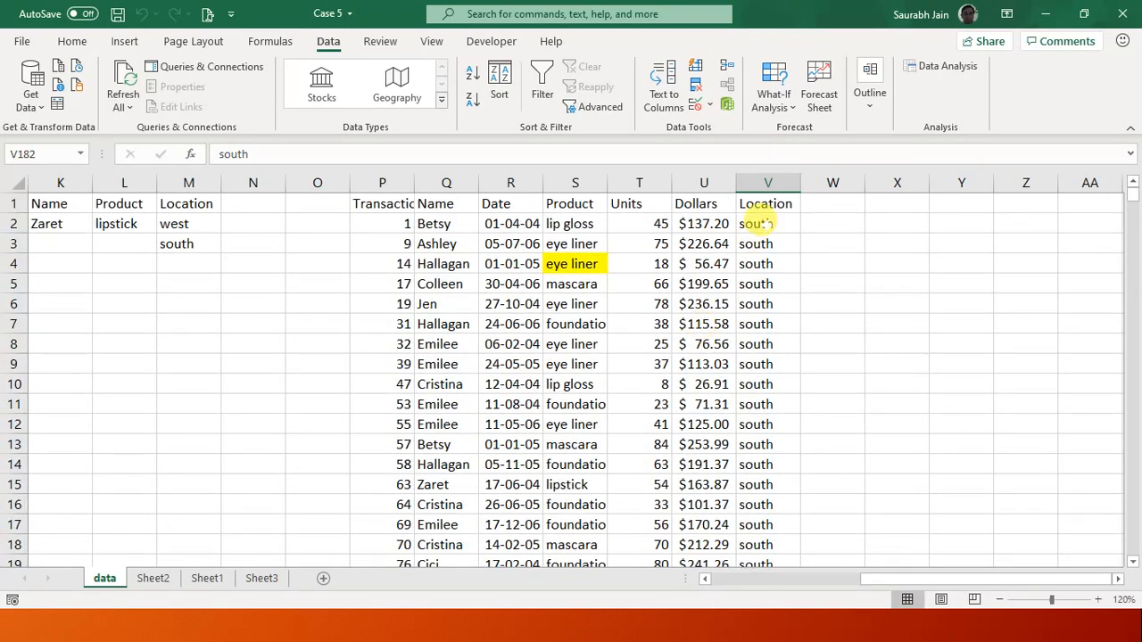
{"action": "left_click", "coordinate": [757, 224]}
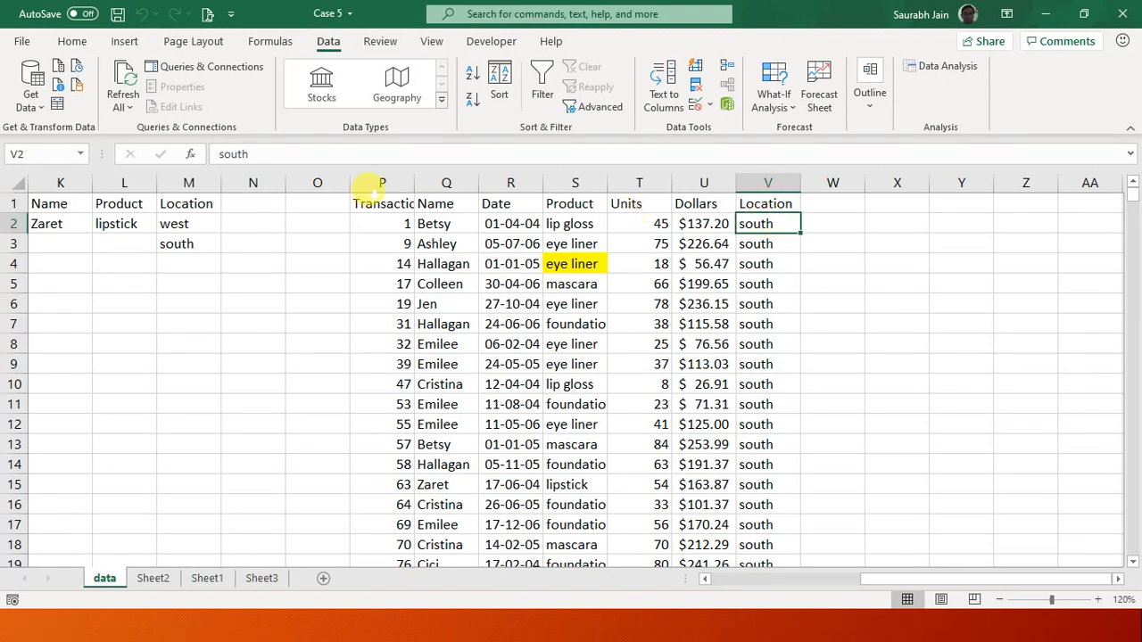
Step: Add filter controls to the extracted table's headers and filter its Location column to west only
{"action": "left_click", "coordinate": [510, 243]}
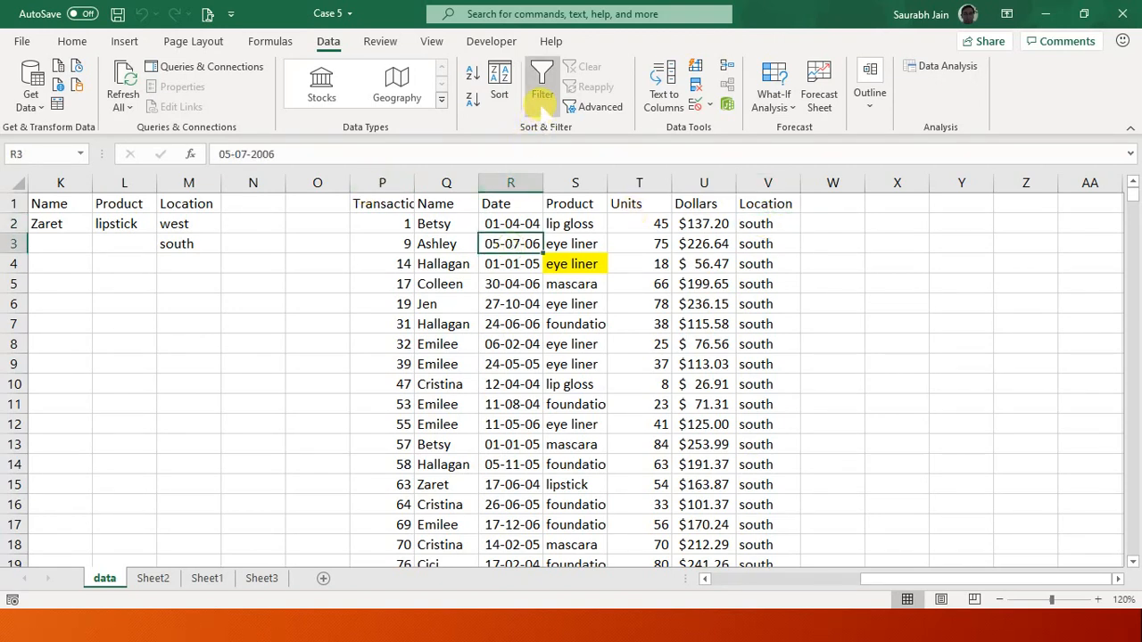
{"action": "left_click", "coordinate": [542, 85]}
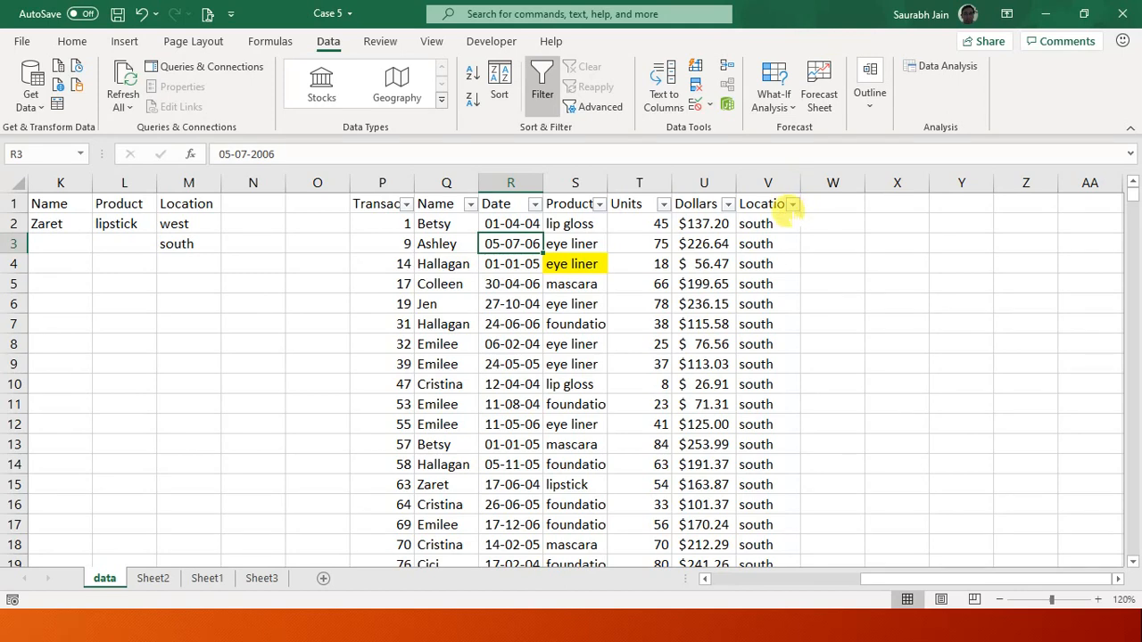
{"action": "left_click", "coordinate": [792, 204]}
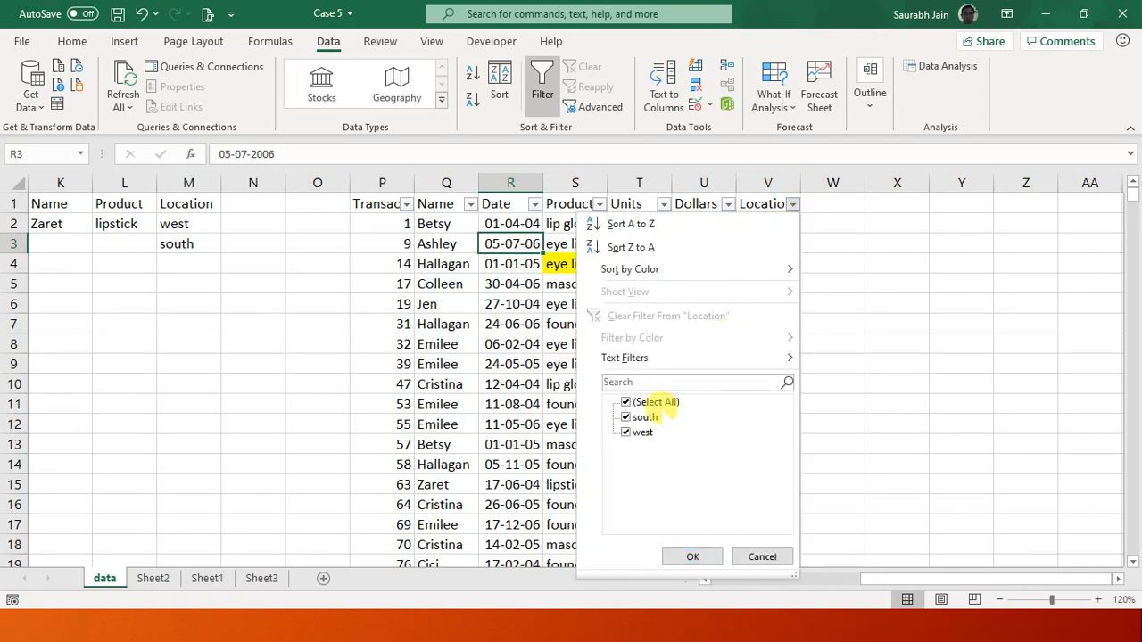
{"action": "left_click", "coordinate": [660, 403]}
{"action": "left_click", "coordinate": [642, 432]}
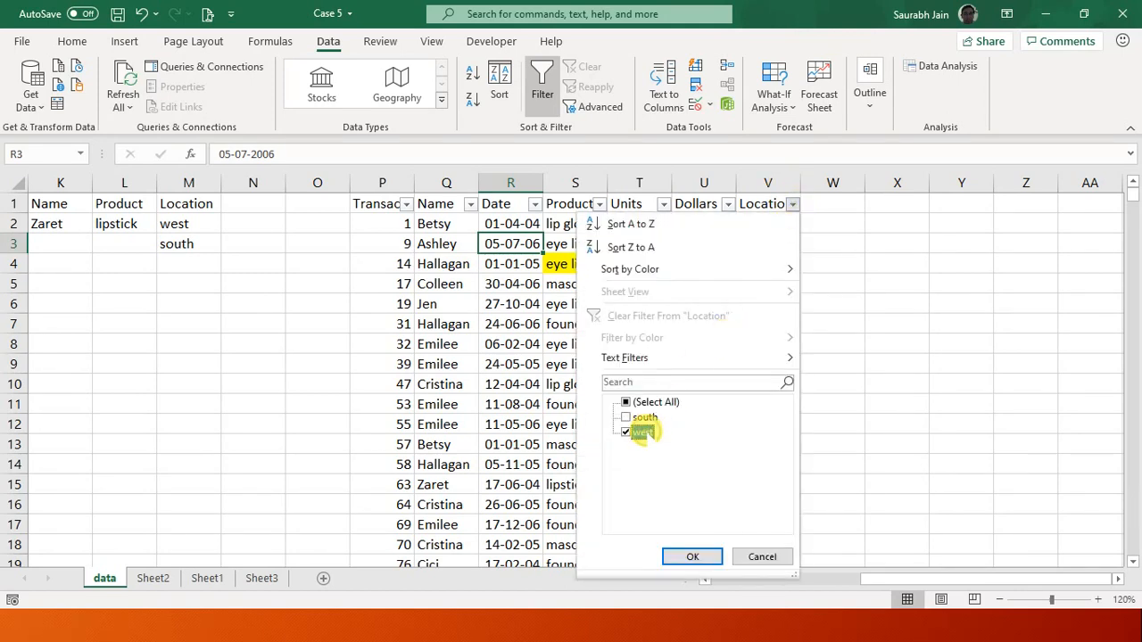
{"action": "left_click", "coordinate": [692, 556]}
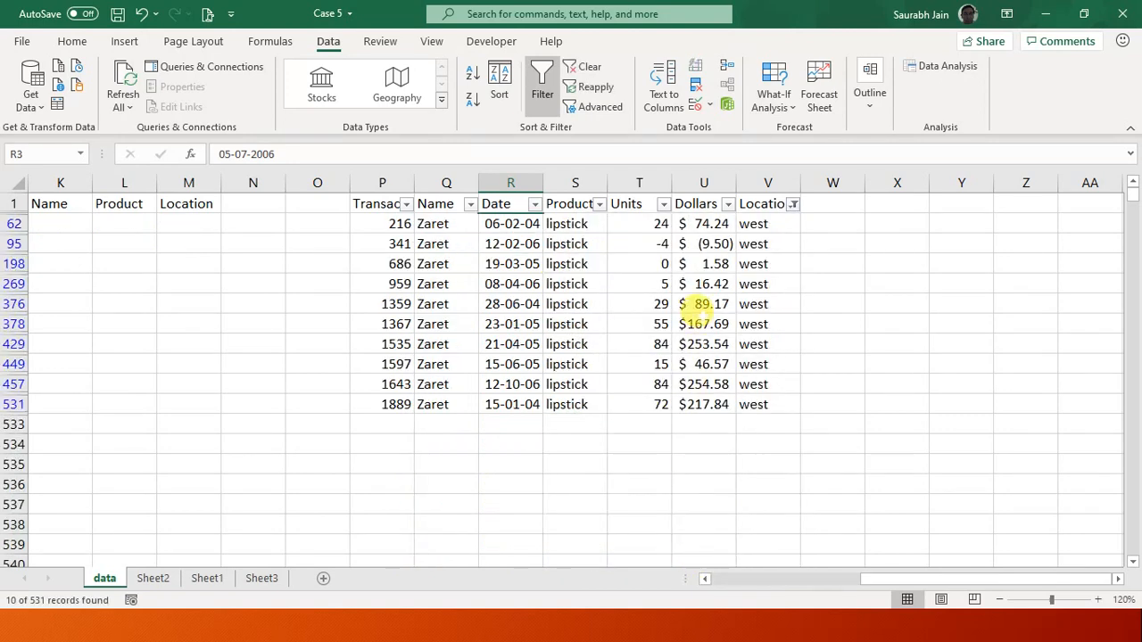
Step: Examine the Name, Product and Location values of the extracted west rows beside the source table
{"action": "left_click", "coordinate": [696, 317]}
{"action": "key", "text": "Left"}
{"action": "key", "text": "Left"}
{"action": "key", "text": "Left"}
{"action": "key", "text": "Left"}
{"action": "key", "text": "Left"}
{"action": "key", "text": "Left"}
{"action": "key", "text": "Left"}
{"action": "key", "text": "Left"}
{"action": "key", "text": "Left"}
{"action": "key", "text": "Left"}
{"action": "key", "text": "Left"}
{"action": "key", "text": "Left"}
{"action": "key", "text": "Left"}
{"action": "key", "text": "Left"}
{"action": "key", "text": "Left"}
{"action": "key", "text": "Left"}
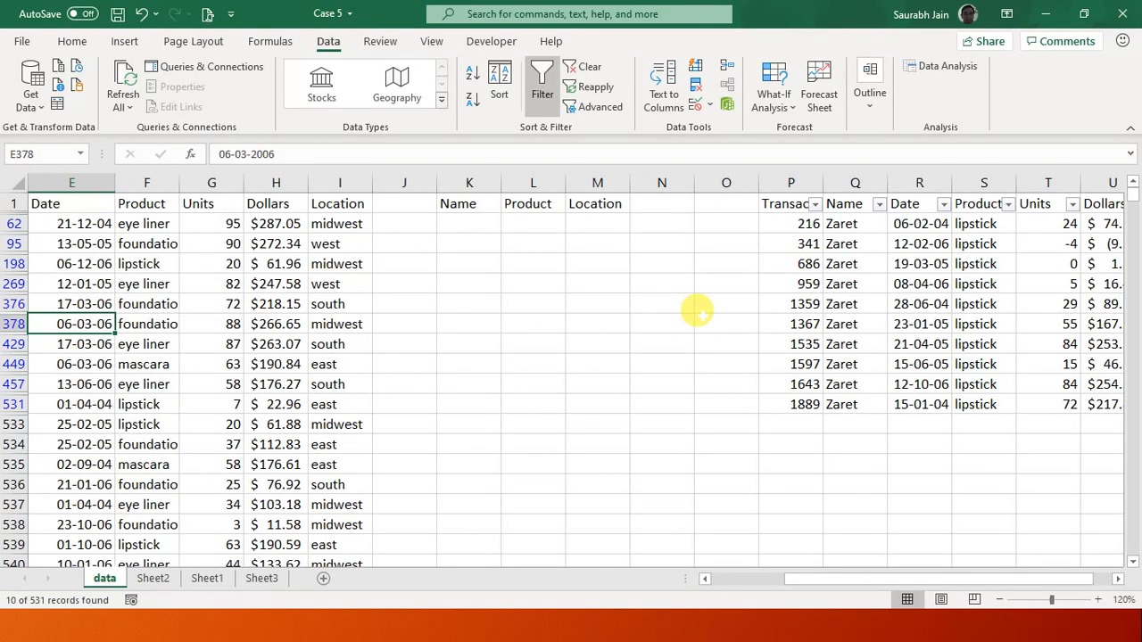
{"action": "key", "text": "Right"}
{"action": "key", "text": "Right"}
{"action": "key", "text": "Right"}
{"action": "key", "text": "Right"}
{"action": "key", "text": "Right"}
{"action": "key", "text": "Right"}
{"action": "key", "text": "Right"}
{"action": "key", "text": "Right"}
{"action": "key", "text": "Right"}
{"action": "key", "text": "Right"}
{"action": "key", "text": "Right"}
{"action": "key", "text": "Right"}
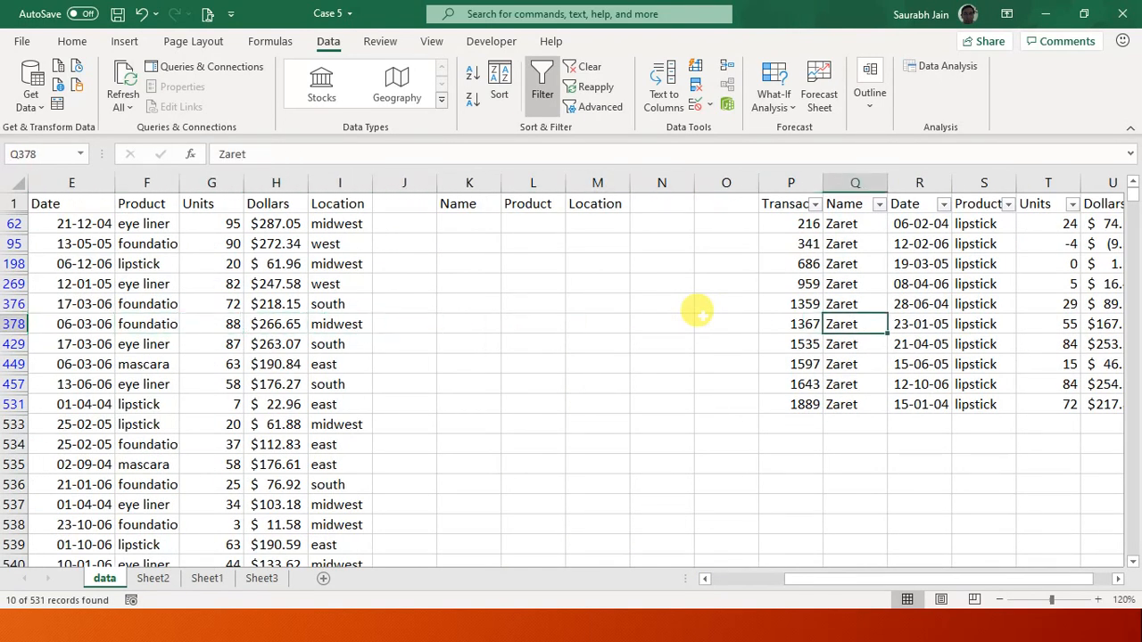
{"action": "key", "text": "Right"}
{"action": "key", "text": "Right"}
{"action": "key", "text": "Right"}
{"action": "key", "text": "Right"}
{"action": "key", "text": "Right"}
{"action": "key", "text": "Right"}
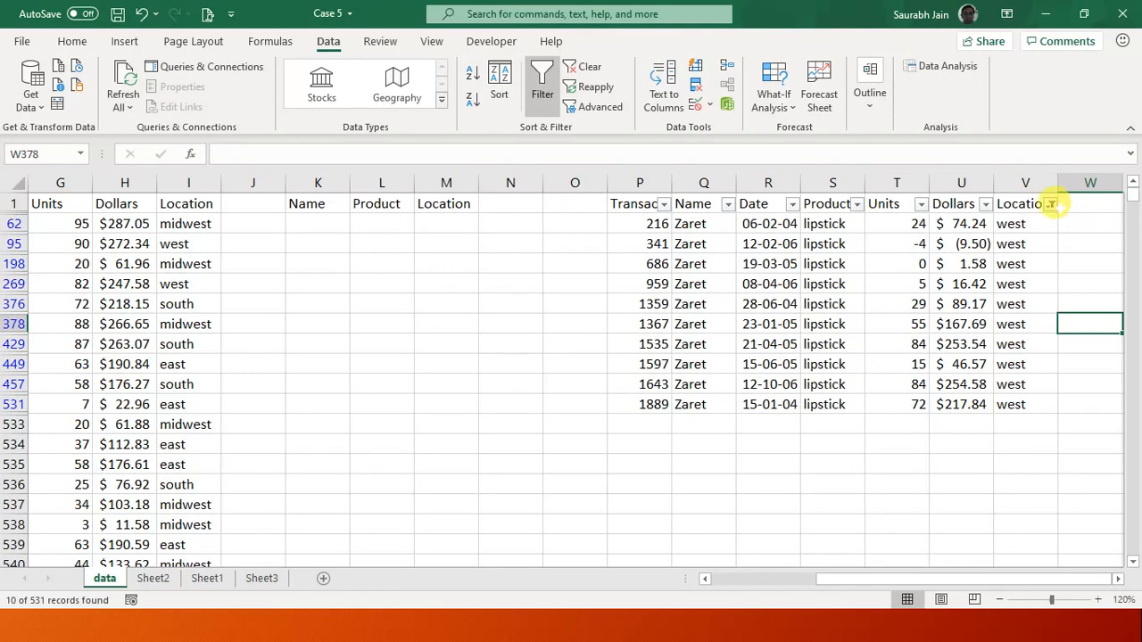
Step: Change the extracted table's Location filter to show south only
{"action": "left_click", "coordinate": [1050, 205]}
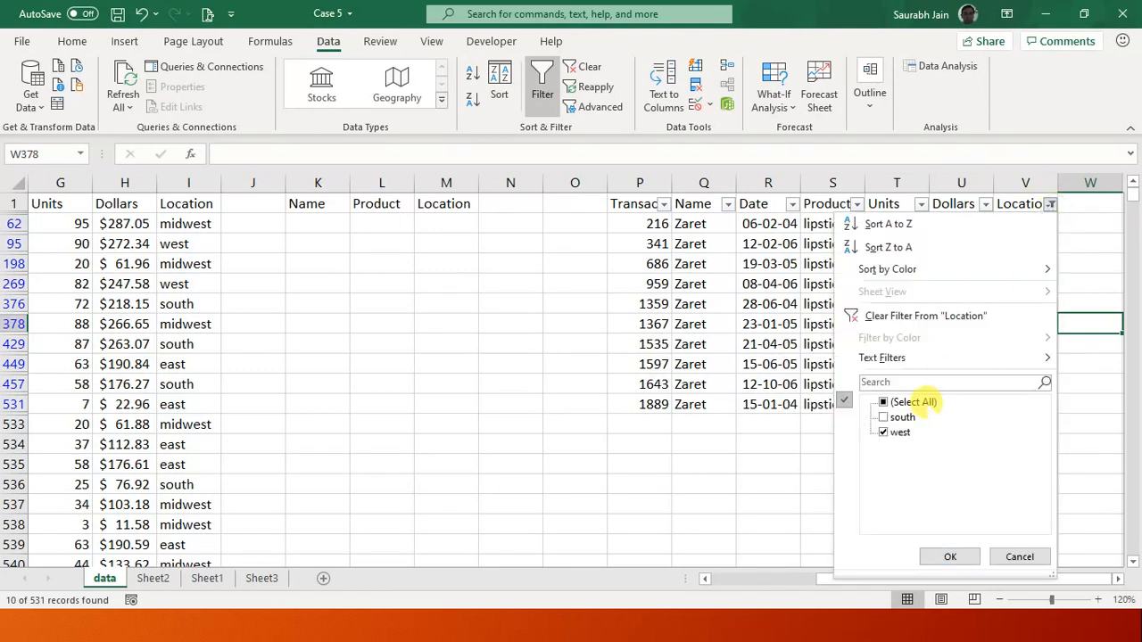
{"action": "left_click", "coordinate": [919, 401]}
{"action": "left_click", "coordinate": [897, 432]}
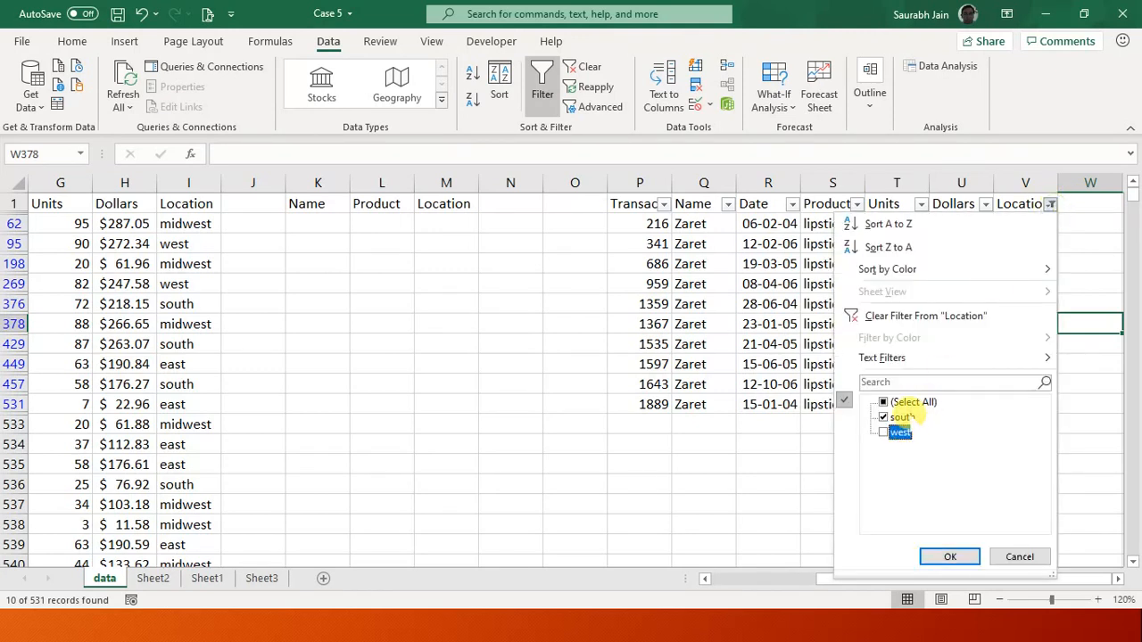
{"action": "left_click", "coordinate": [901, 416]}
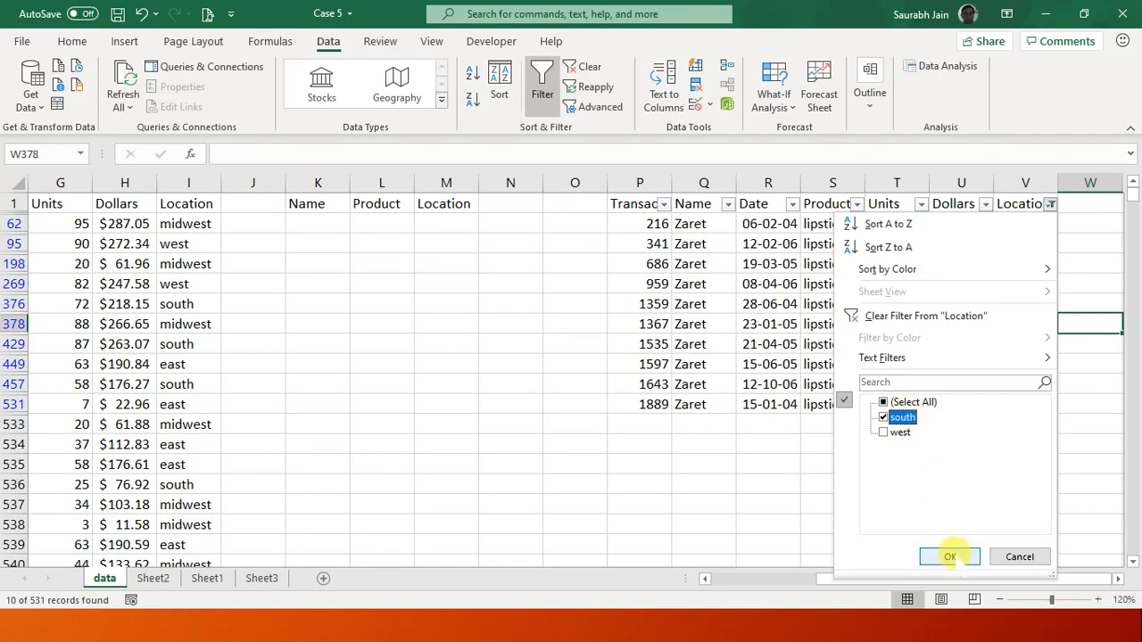
{"action": "left_click", "coordinate": [950, 556]}
Step: Compare the extracted south rows' Name and Product values with the blank Name and Product criteria in row 3
{"action": "left_click", "coordinate": [968, 324]}
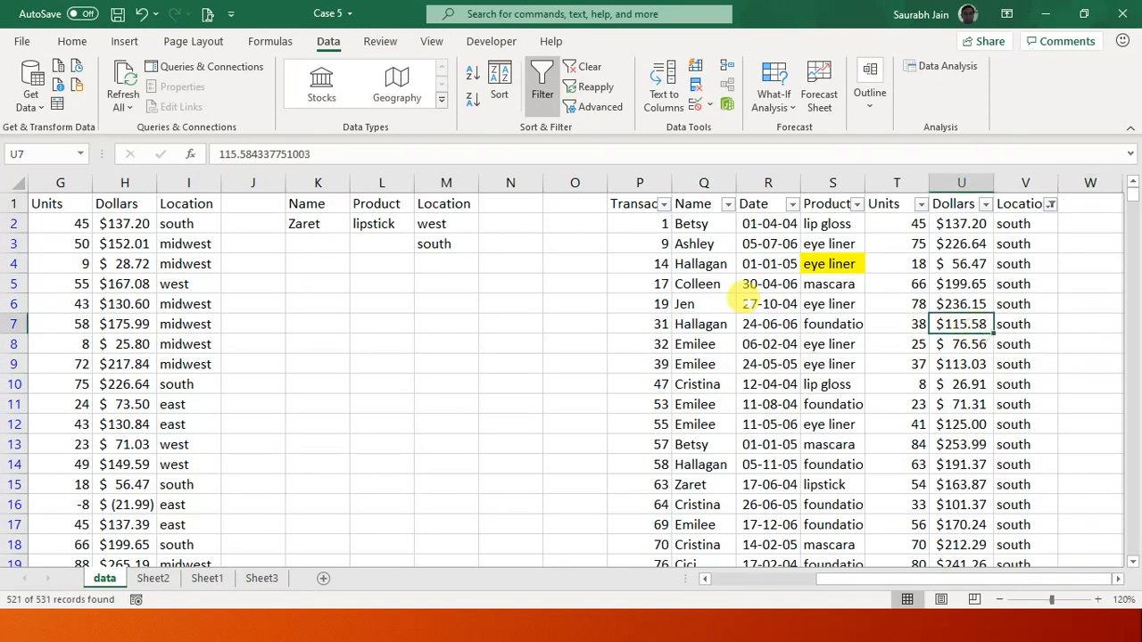
{"action": "left_click", "coordinate": [705, 419]}
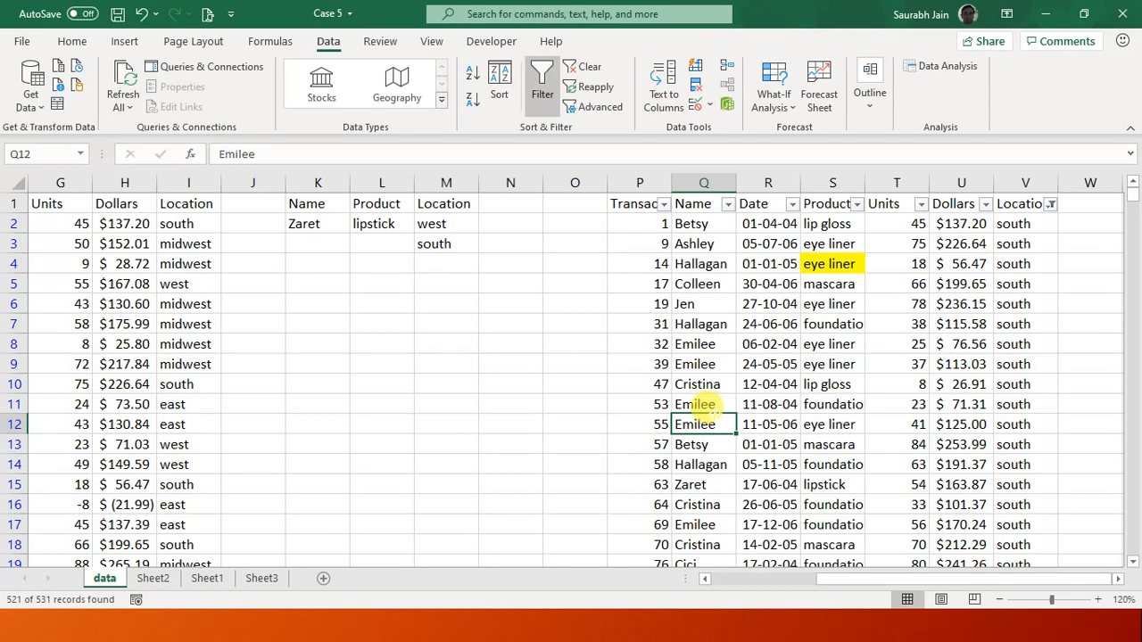
{"action": "left_click", "coordinate": [301, 240]}
{"action": "key", "text": "Down"}
{"action": "key", "text": "Down"}
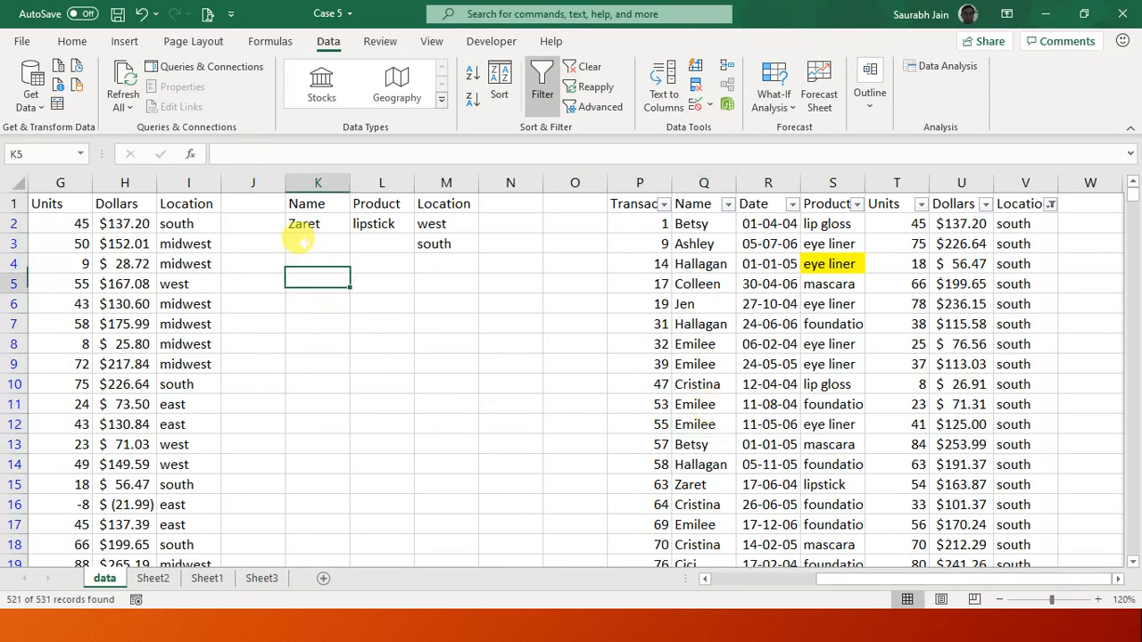
{"action": "key", "text": "Down"}
{"action": "key", "text": "Down"}
{"action": "key", "text": "Down"}
{"action": "key", "text": "Down"}
{"action": "key", "text": "Down"}
{"action": "key", "text": "Down"}
{"action": "key", "text": "Down"}
{"action": "key", "text": "Down"}
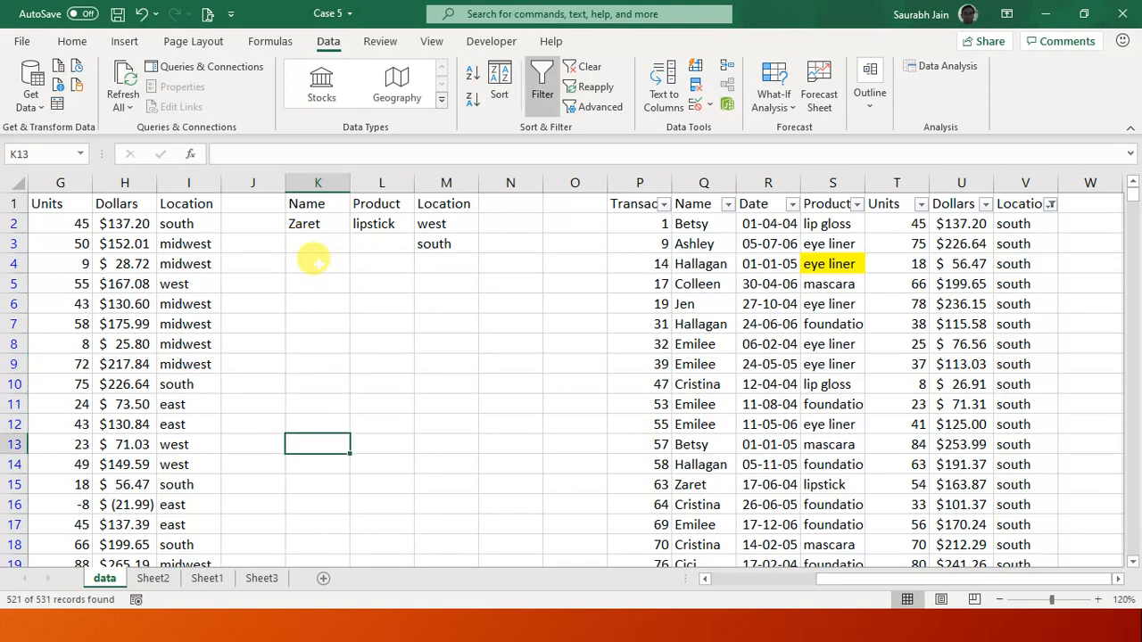
{"action": "left_click", "coordinate": [327, 259]}
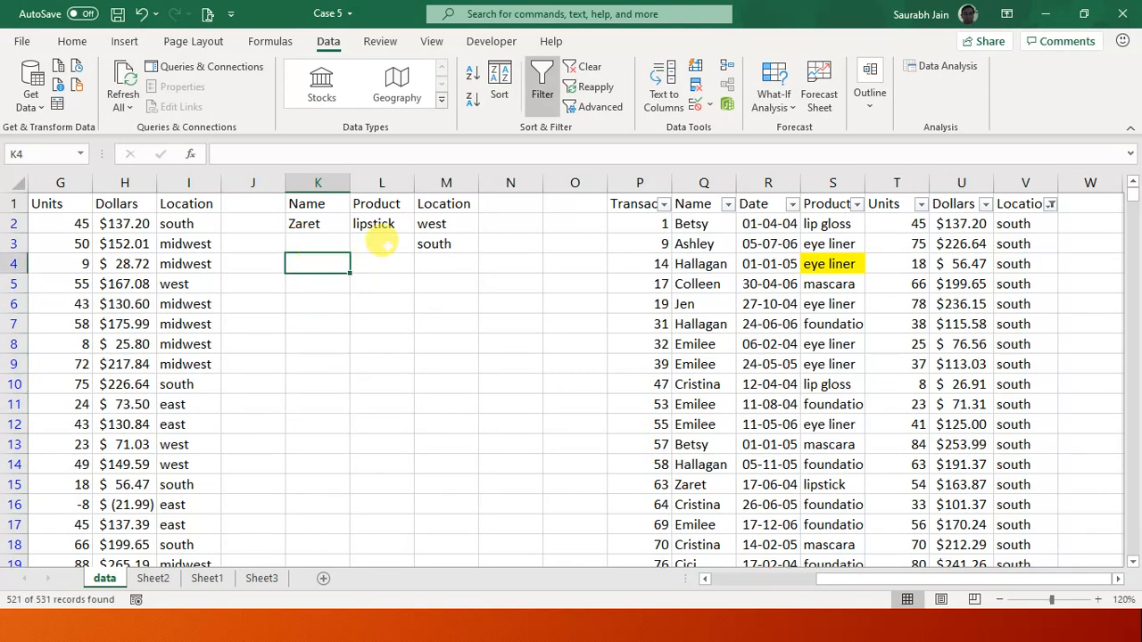
Step: Copy the lip gloss entry from the source table's Product column into the blank Product criterion in L3
{"action": "left_click", "coordinate": [381, 241]}
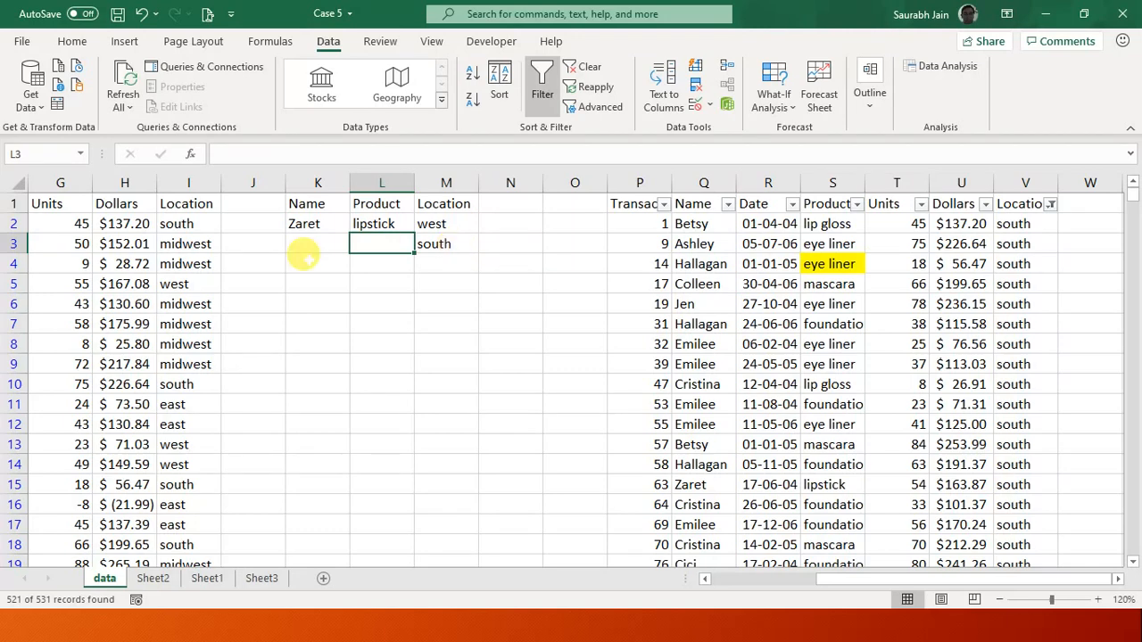
{"action": "left_click", "coordinate": [179, 284]}
{"action": "key", "text": "Left"}
{"action": "key", "text": "Left"}
{"action": "key", "text": "Left"}
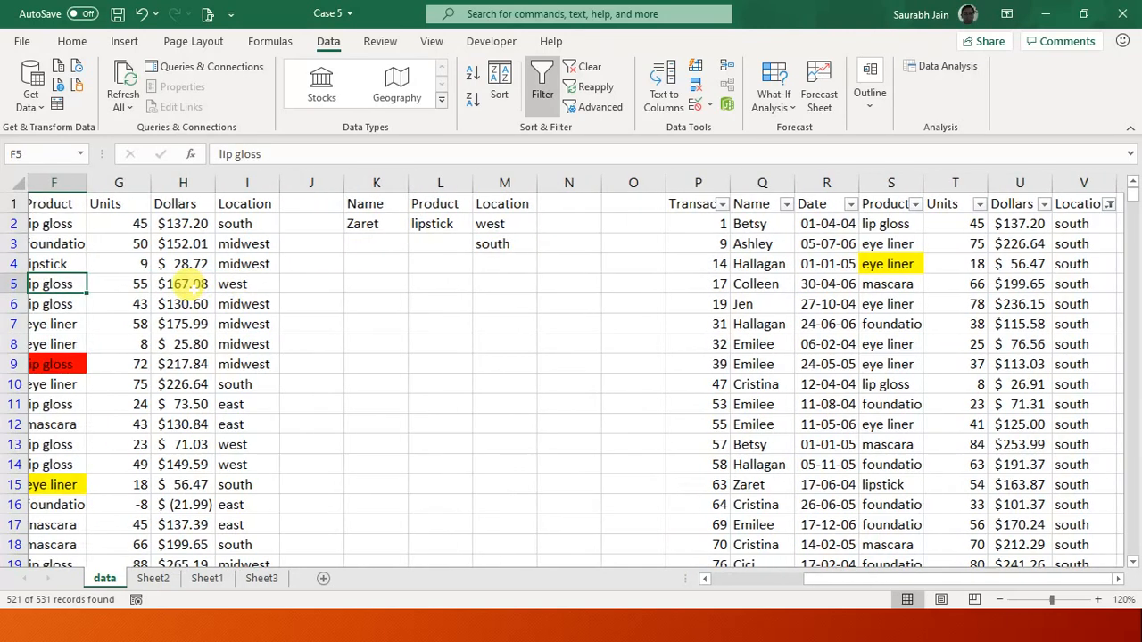
{"action": "key", "text": "Left"}
{"action": "key", "text": "Left"}
{"action": "key", "text": "Right"}
{"action": "key", "text": "Right"}
{"action": "key", "text": "Down"}
{"action": "key", "text": "Up"}
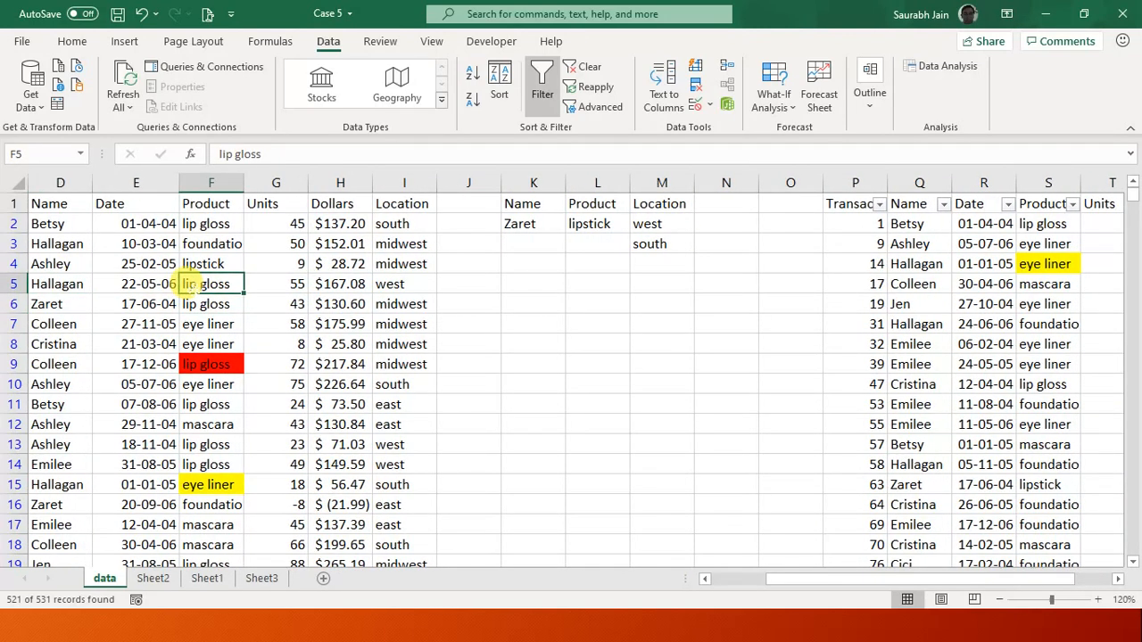
{"action": "key", "text": "ctrl+c"}
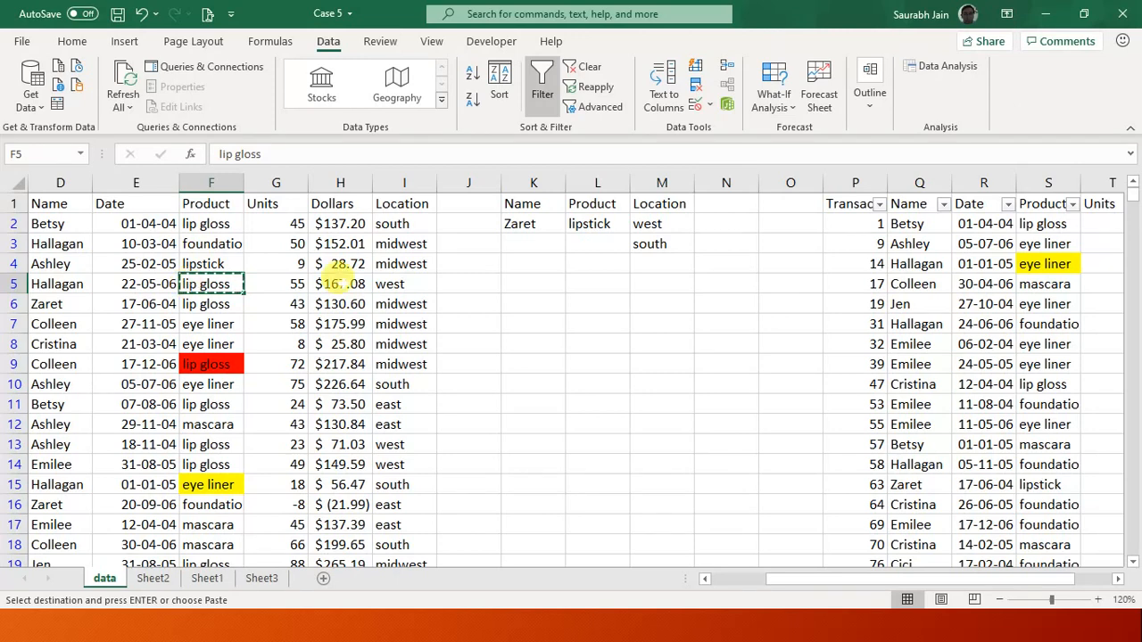
{"action": "left_click", "coordinate": [589, 246]}
{"action": "key", "text": "ctrl+v"}
Step: Remove the filter controls from the extracted table's headers
{"action": "left_click", "coordinate": [604, 363]}
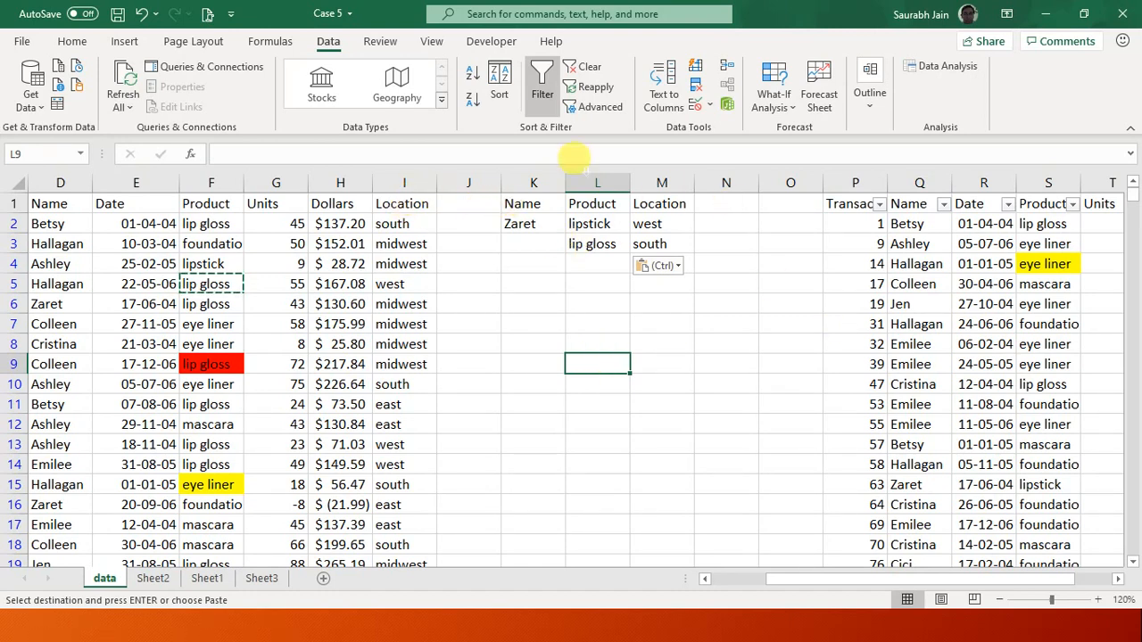
{"action": "left_click", "coordinate": [542, 84]}
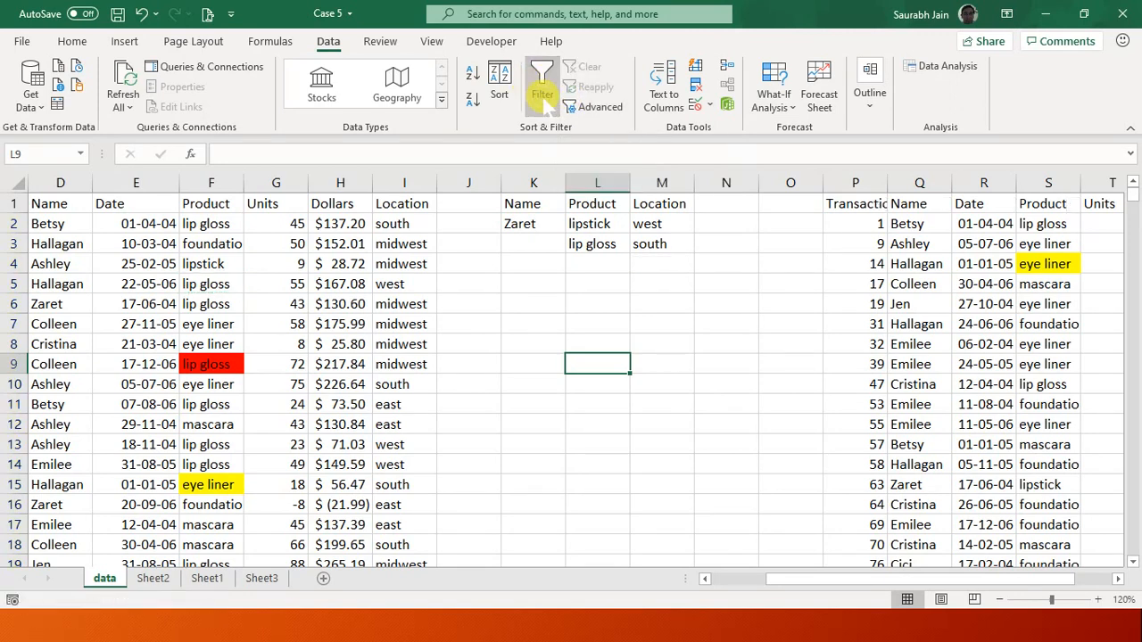
{"action": "left_click", "coordinate": [600, 107]}
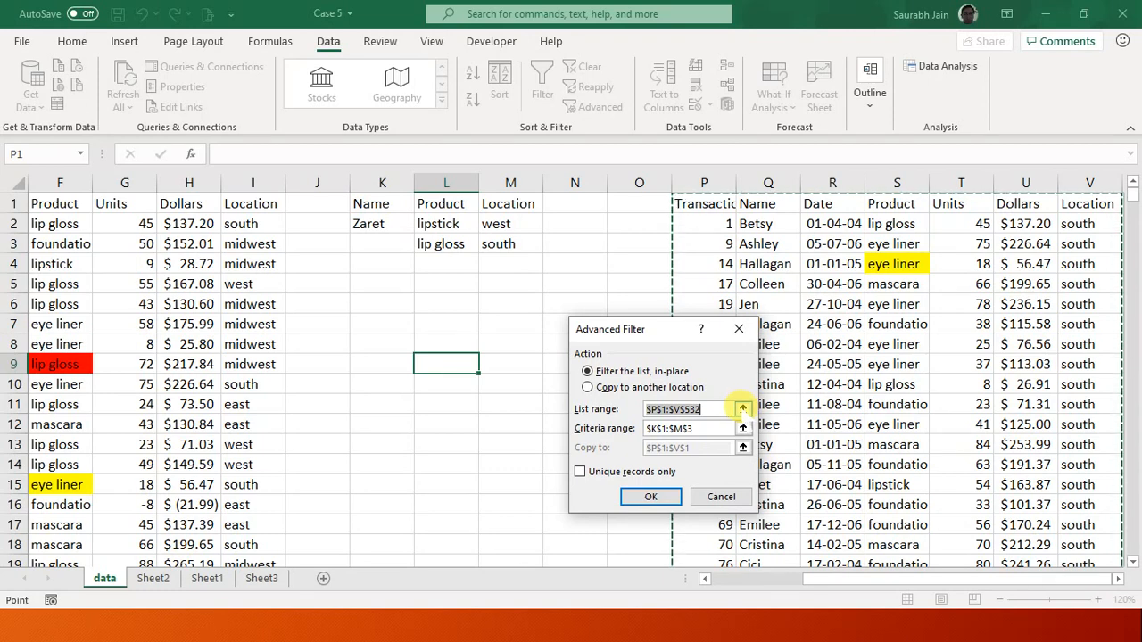
{"action": "left_click", "coordinate": [742, 408]}
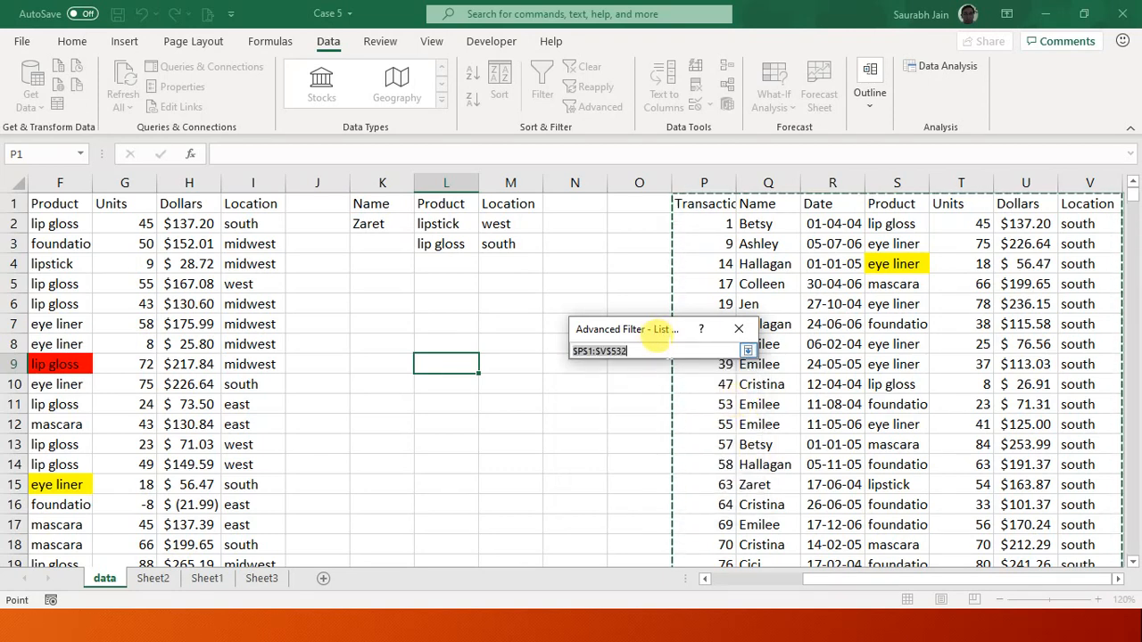
{"action": "key", "text": "Return"}
{"action": "key", "text": "Escape"}
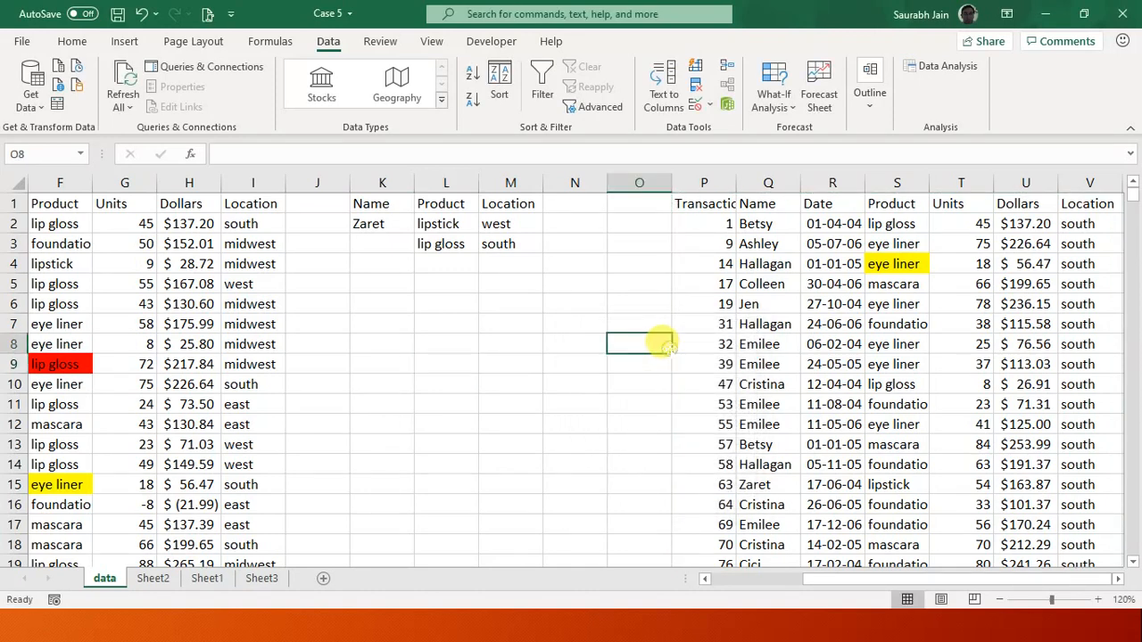
{"action": "left_click", "coordinate": [63, 263]}
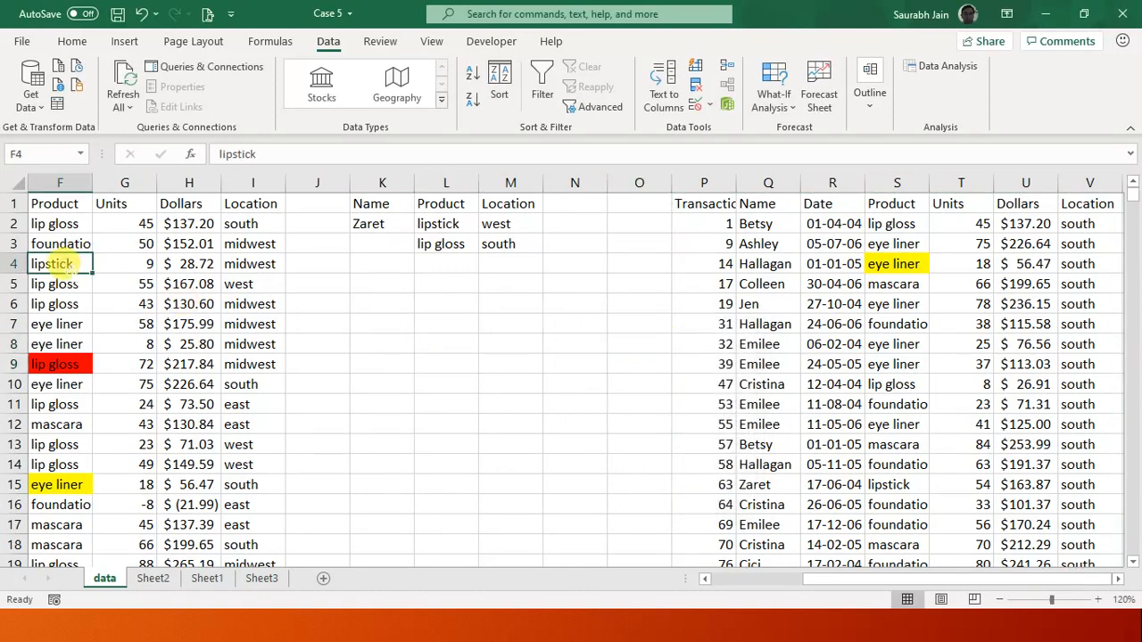
{"action": "left_click", "coordinate": [600, 106]}
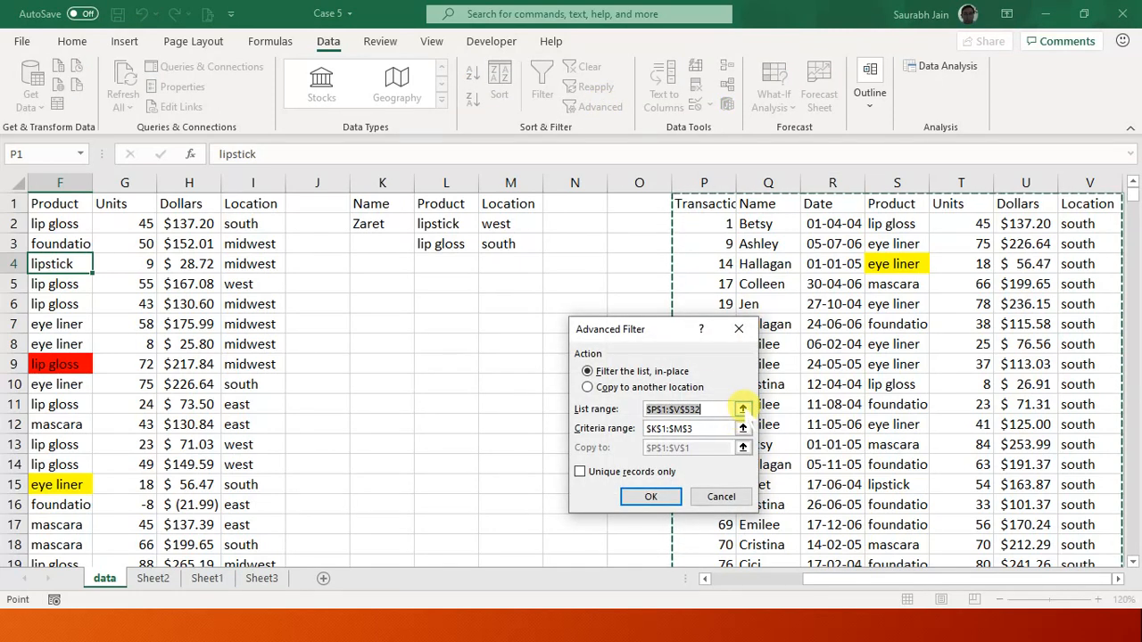
{"action": "left_click", "coordinate": [742, 408]}
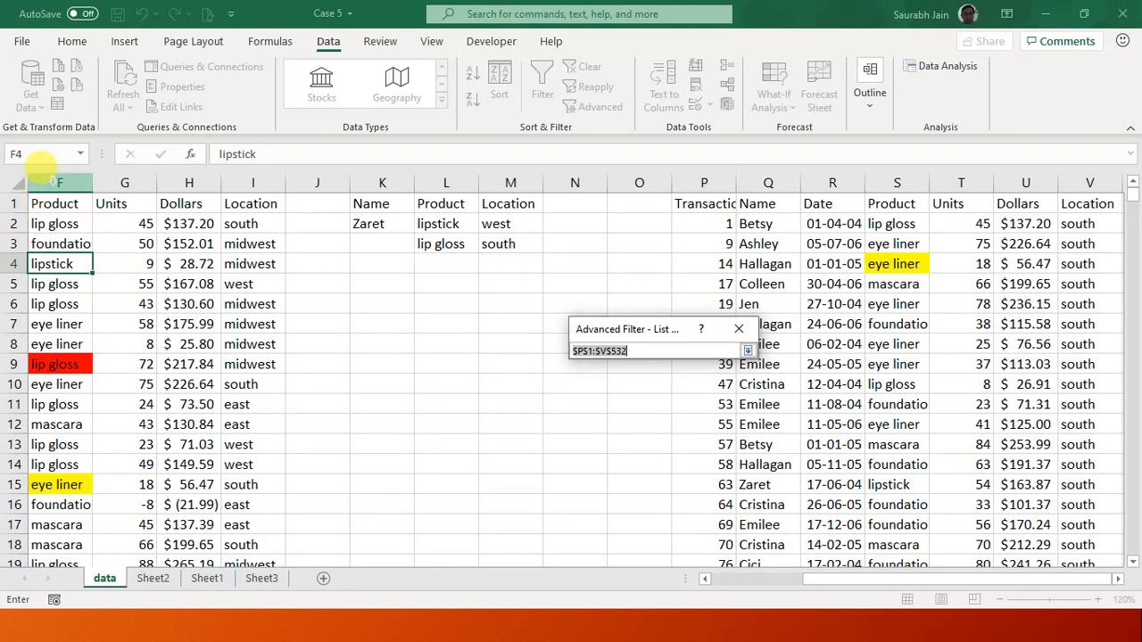
{"action": "left_click_drag", "start_coordinate": [53, 181], "coordinate": [250, 181]}
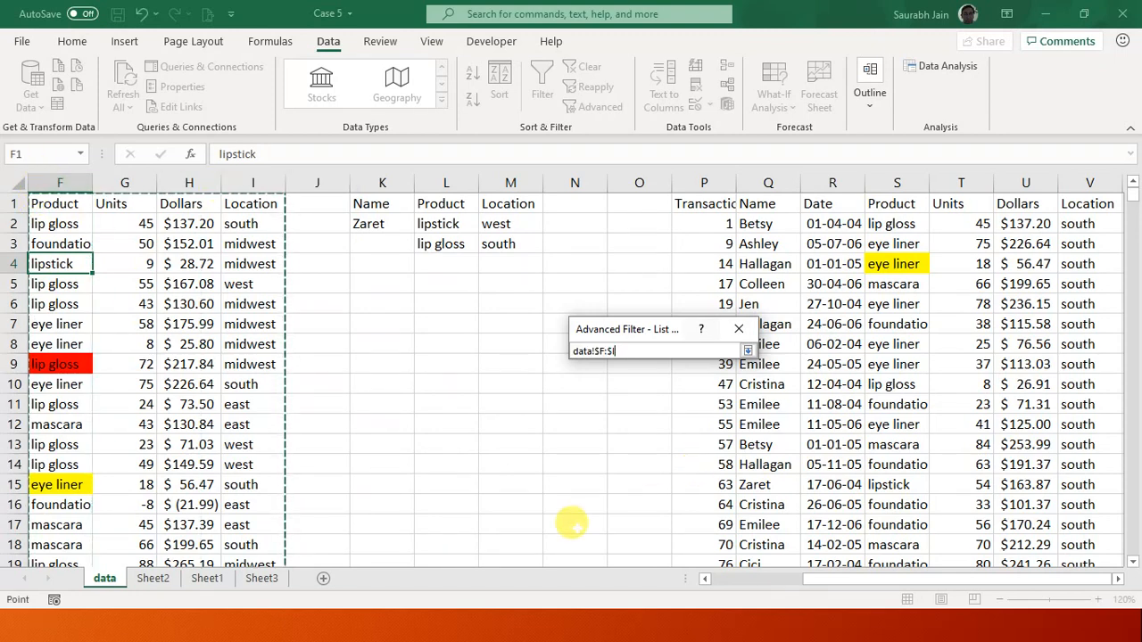
{"action": "key", "text": "Return"}
{"action": "key", "text": "Escape"}
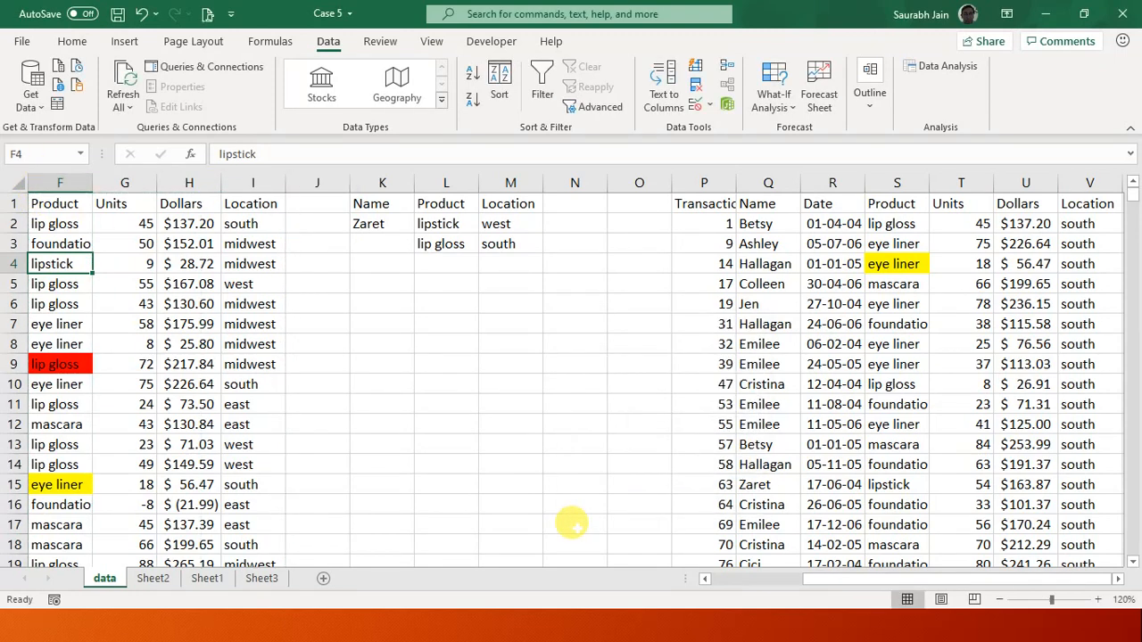
{"action": "left_click", "coordinate": [682, 481]}
{"action": "left_click", "coordinate": [669, 482]}
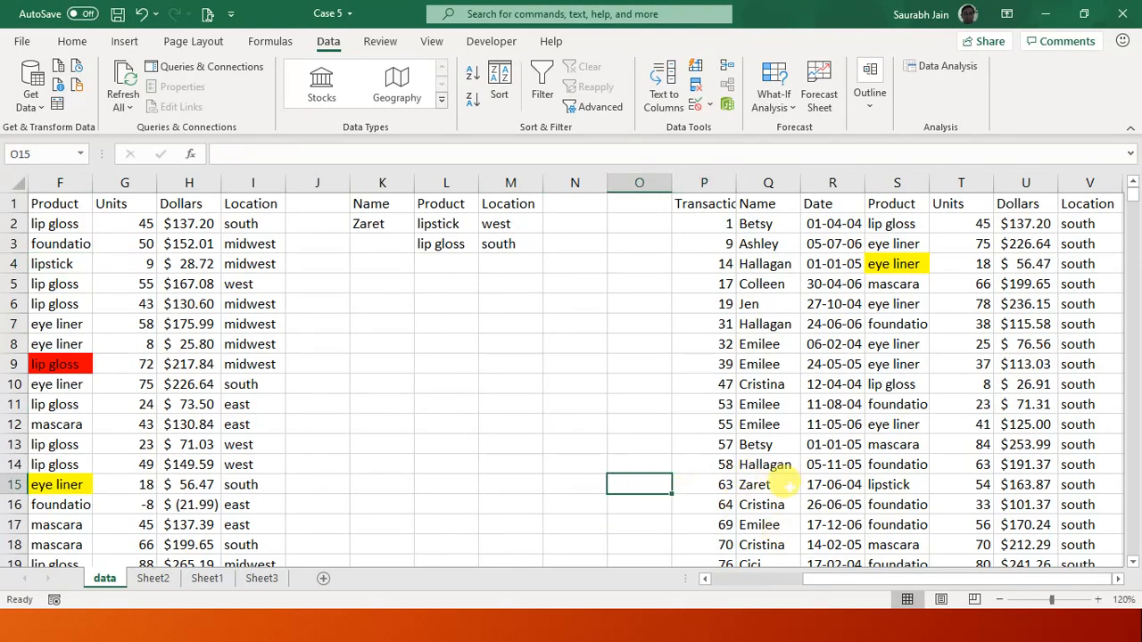
Step: Set up an Advanced Filter that copies to another location, with the source table C1:I1892 as its list range
{"action": "left_click", "coordinate": [999, 599]}
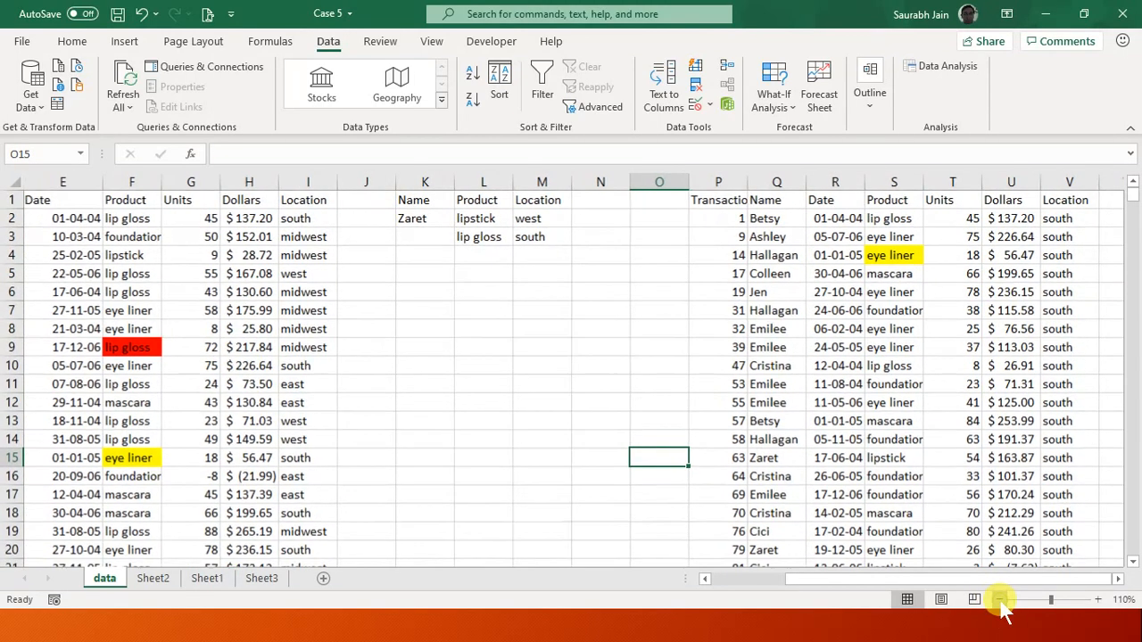
{"action": "left_click", "coordinate": [999, 599]}
{"action": "left_click", "coordinate": [999, 599]}
{"action": "left_click", "coordinate": [999, 600]}
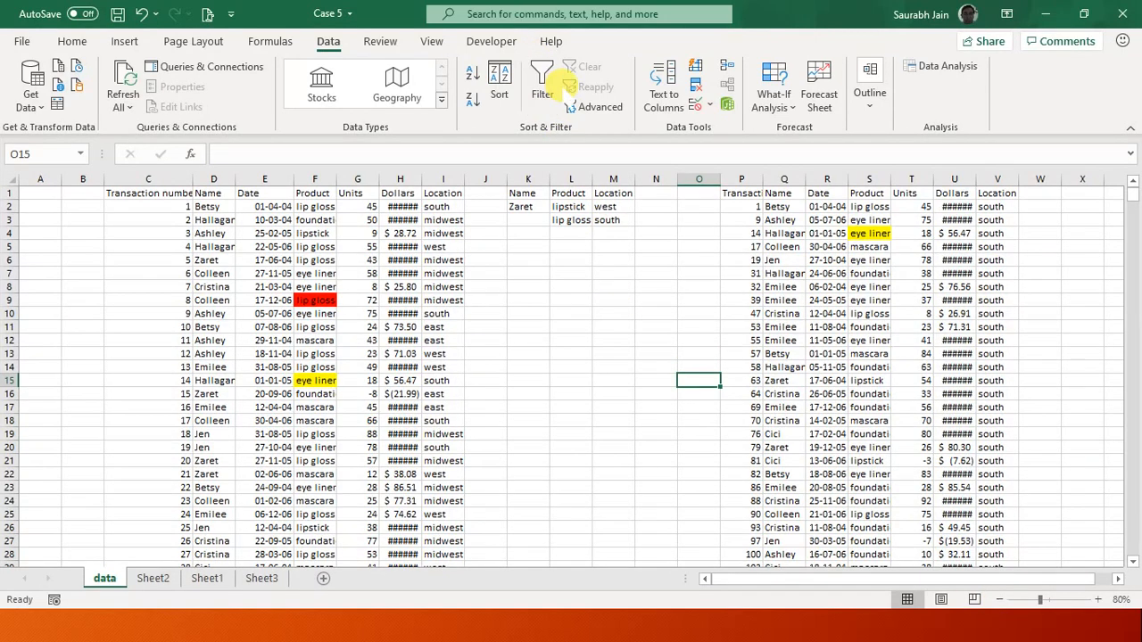
{"action": "left_click", "coordinate": [590, 106]}
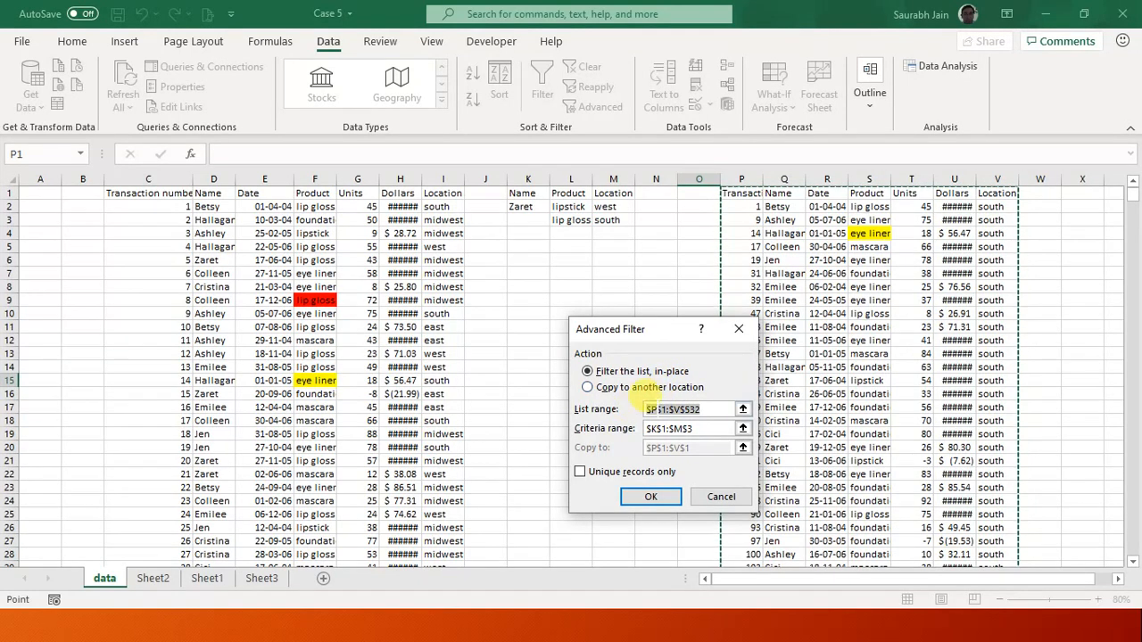
{"action": "left_click", "coordinate": [678, 387]}
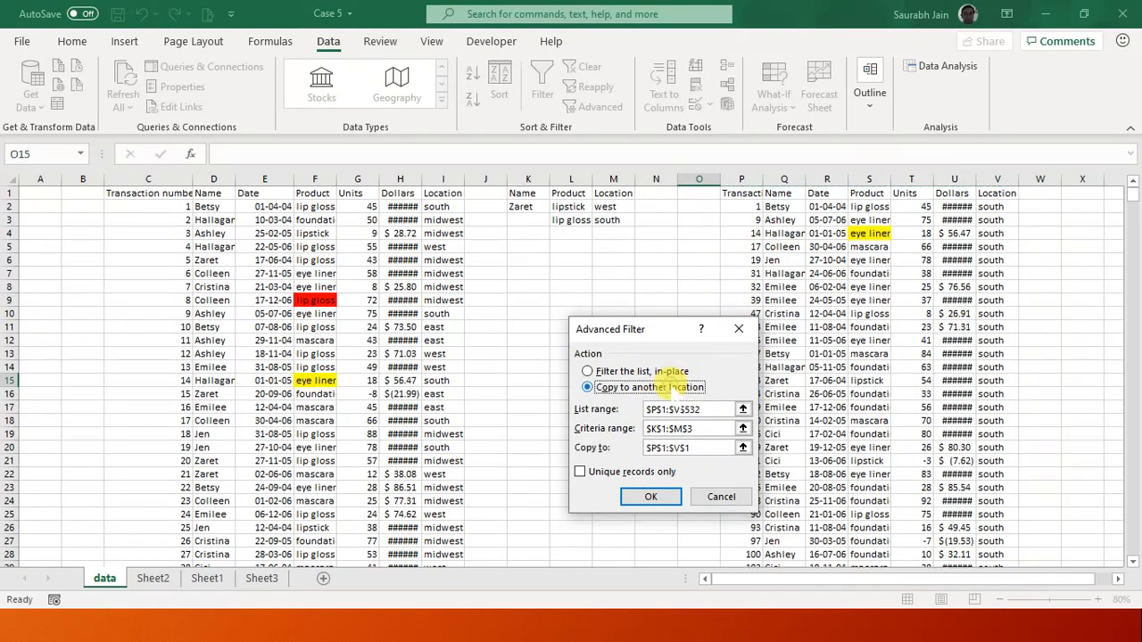
{"action": "left_click", "coordinate": [742, 408]}
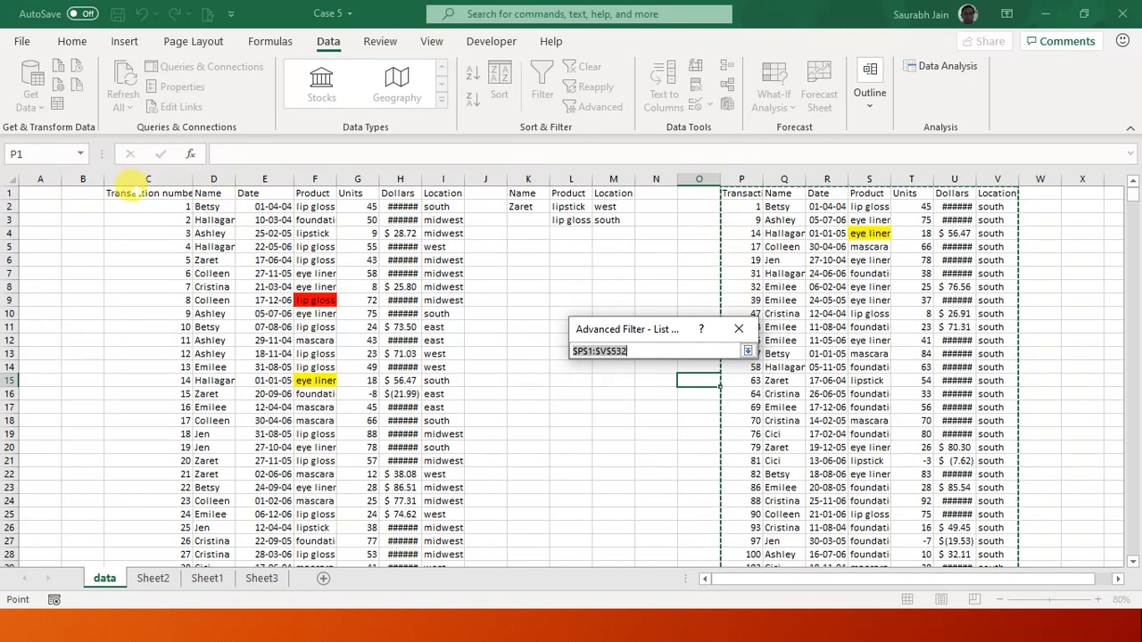
{"action": "left_click_drag", "start_coordinate": [129, 189], "coordinate": [441, 192]}
{"action": "key", "text": "ctrl+shift+Down"}
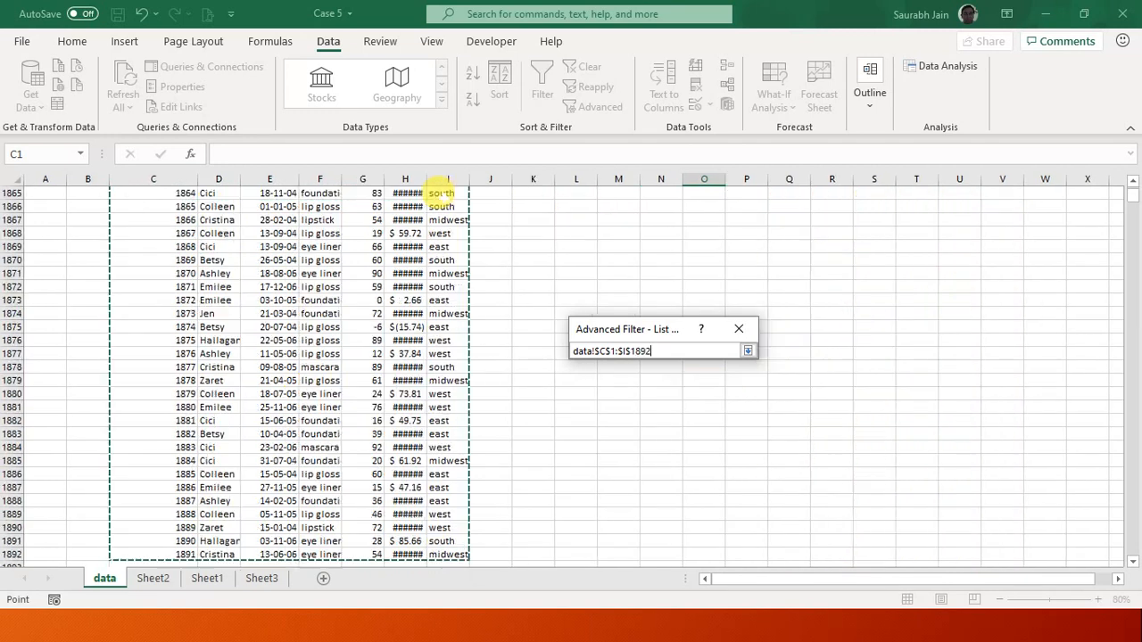
{"action": "key", "text": "Return"}
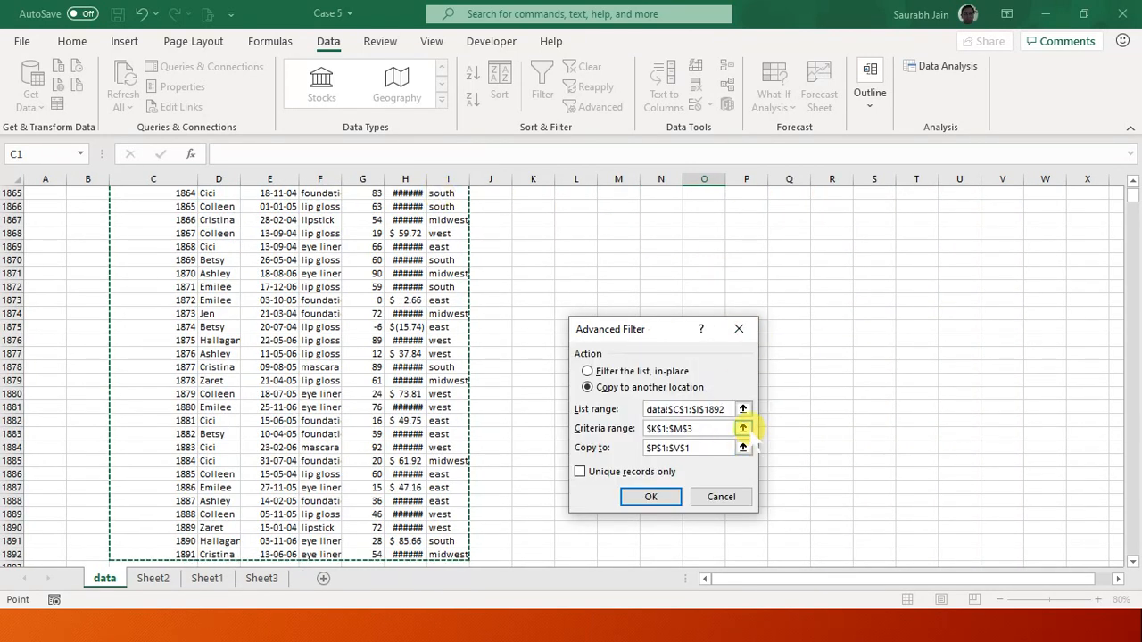
Step: Use K1:M3 as the criteria range and P1:V1 as the copy destination, and run the Advanced Filter
{"action": "left_click", "coordinate": [742, 428]}
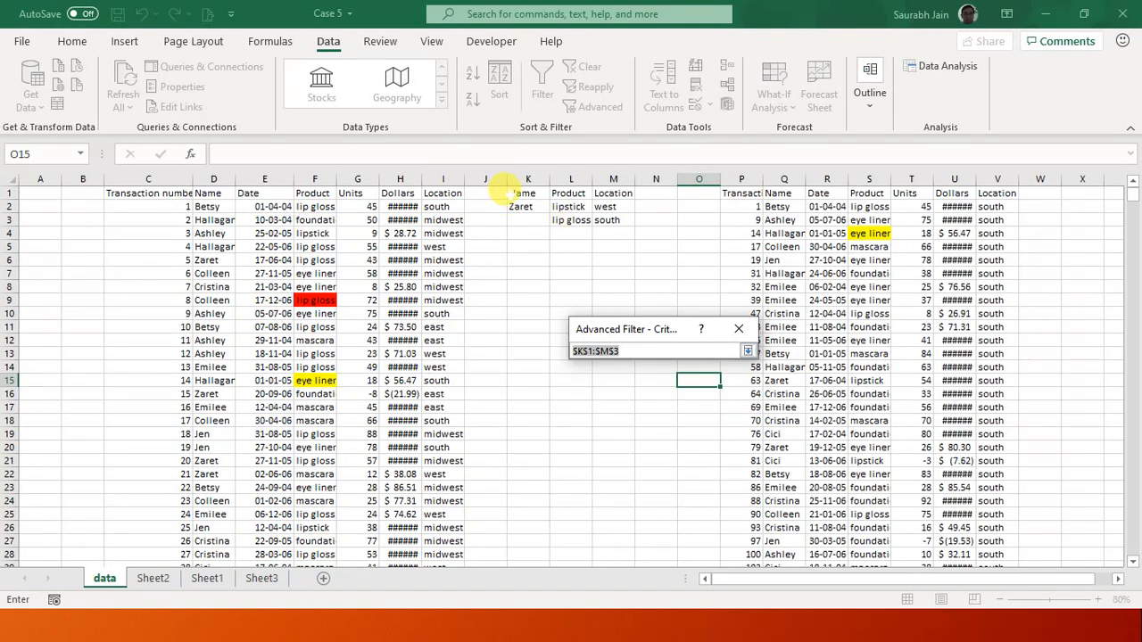
{"action": "left_click_drag", "start_coordinate": [506, 187], "coordinate": [613, 221]}
{"action": "key", "text": "Return"}
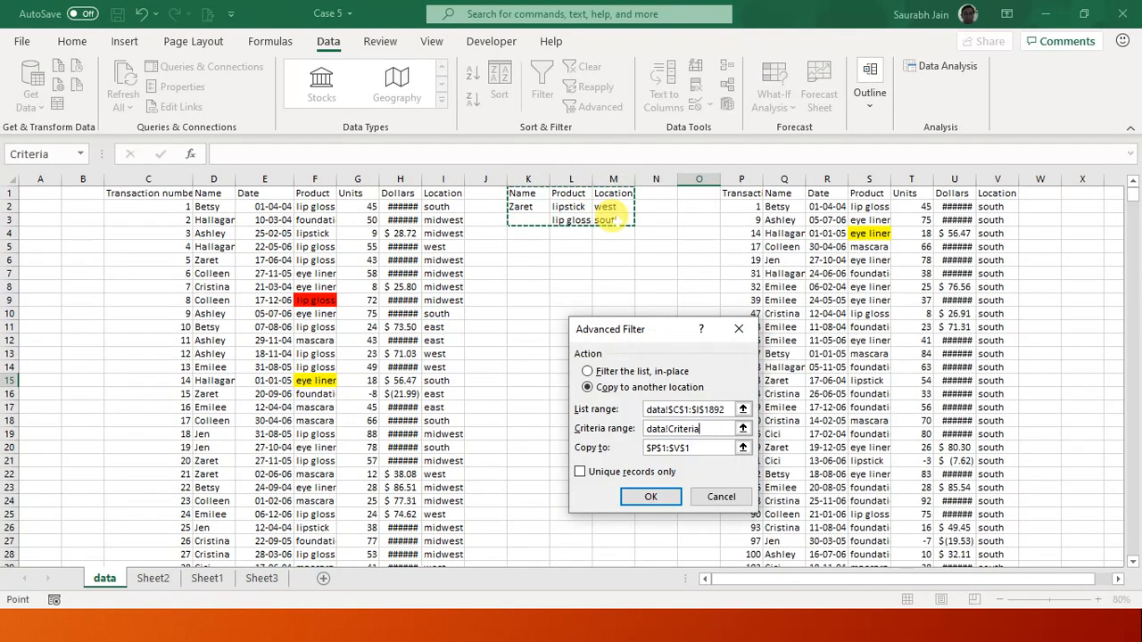
{"action": "left_click", "coordinate": [742, 448]}
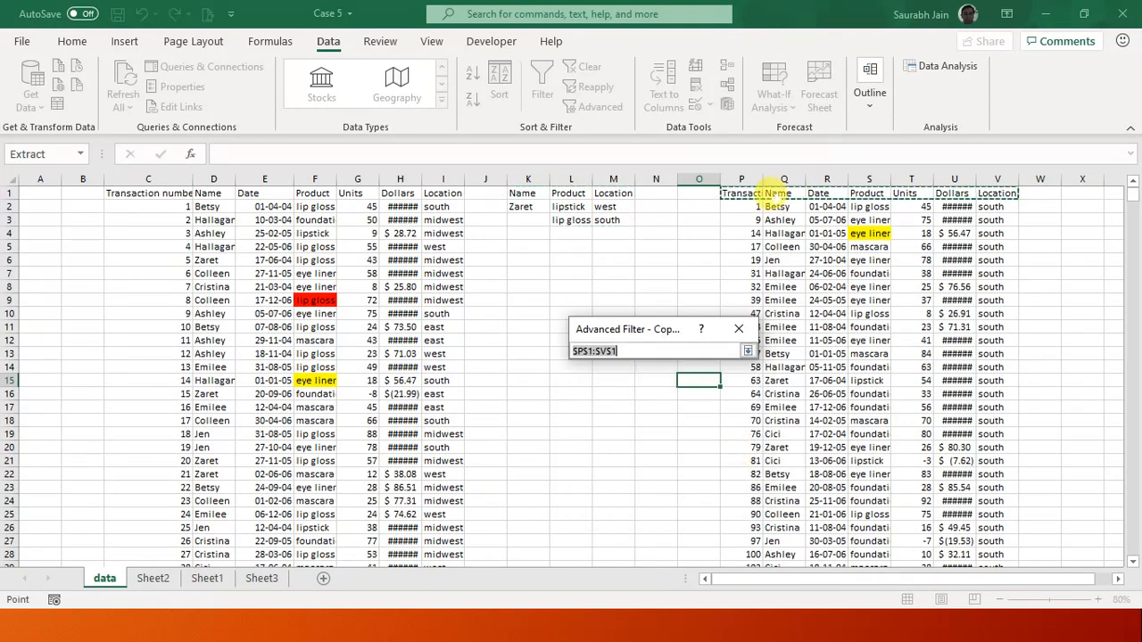
{"action": "key", "text": "Return"}
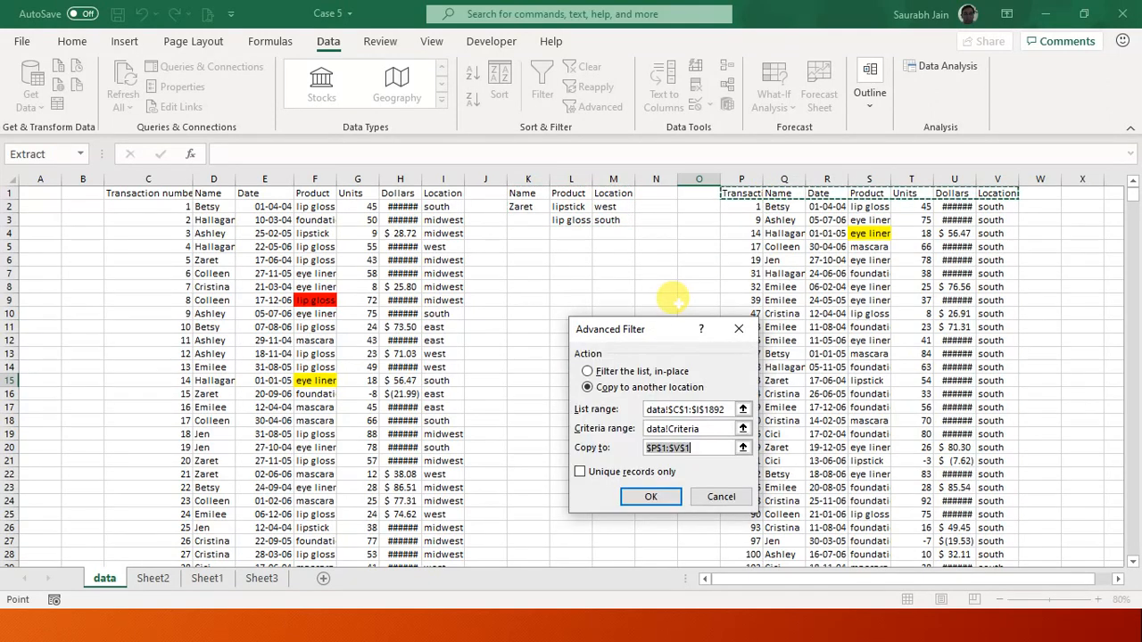
{"action": "left_click", "coordinate": [651, 497]}
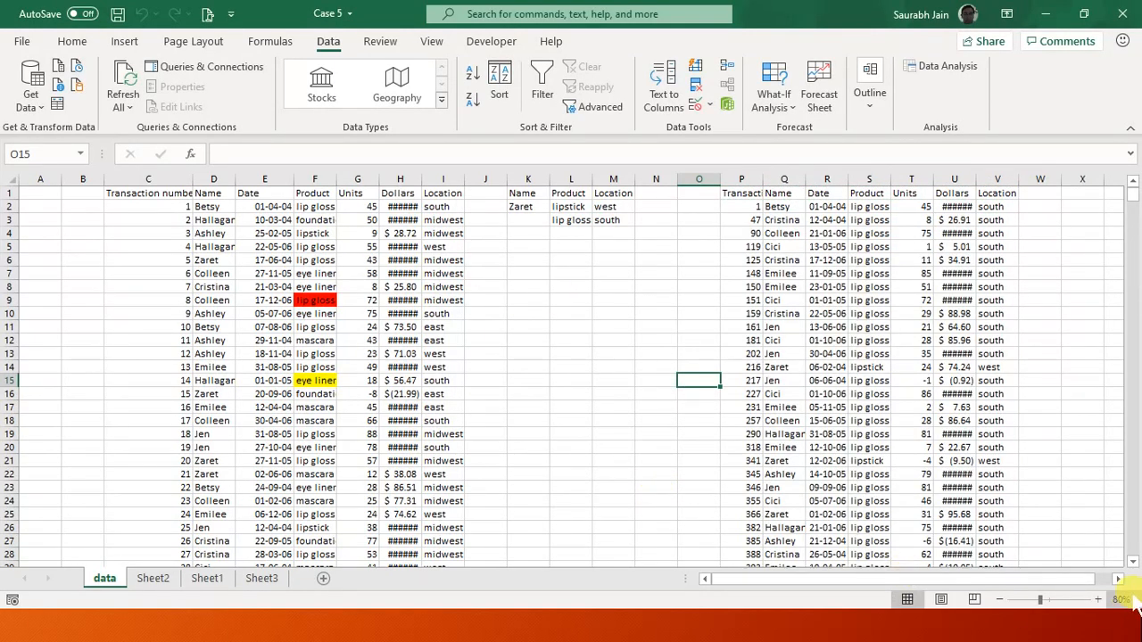
Step: Compare the extracted rows' Name, Product and Location values with the lip gloss and south criteria in row 3
{"action": "left_click", "coordinate": [1098, 600]}
{"action": "left_click", "coordinate": [1098, 600]}
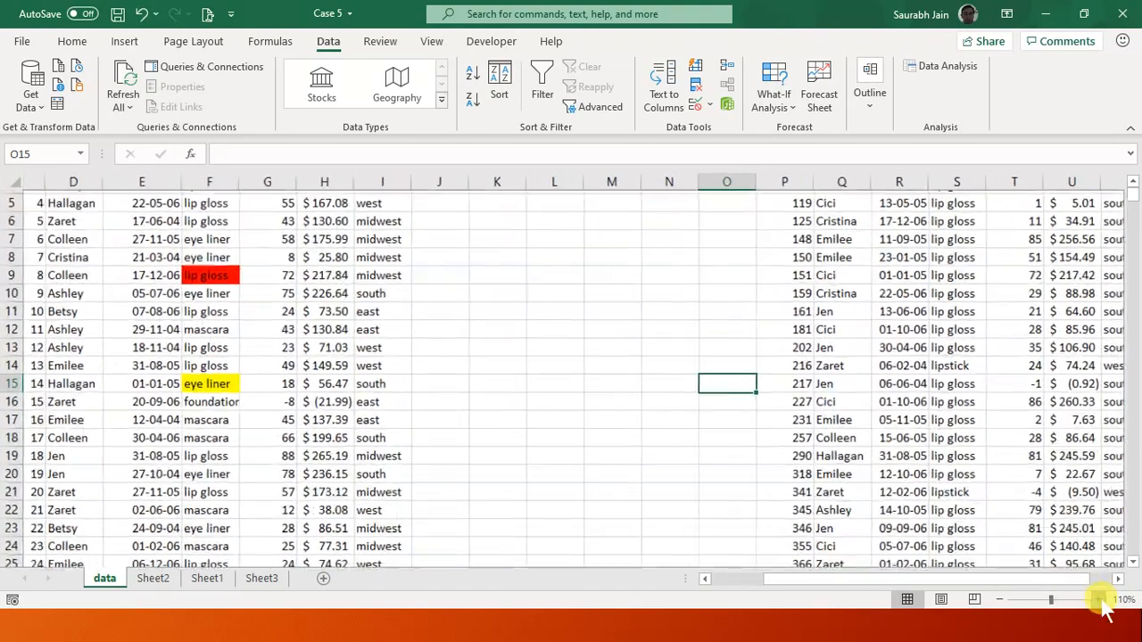
{"action": "left_click", "coordinate": [1098, 599]}
{"action": "left_click", "coordinate": [641, 473]}
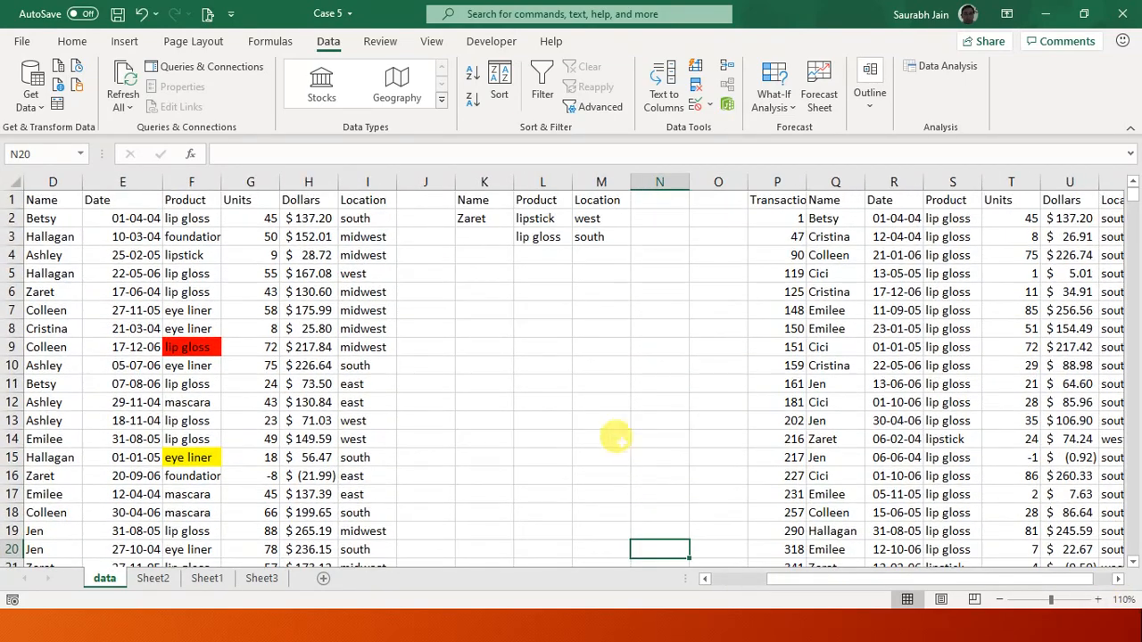
{"action": "left_click", "coordinate": [540, 237]}
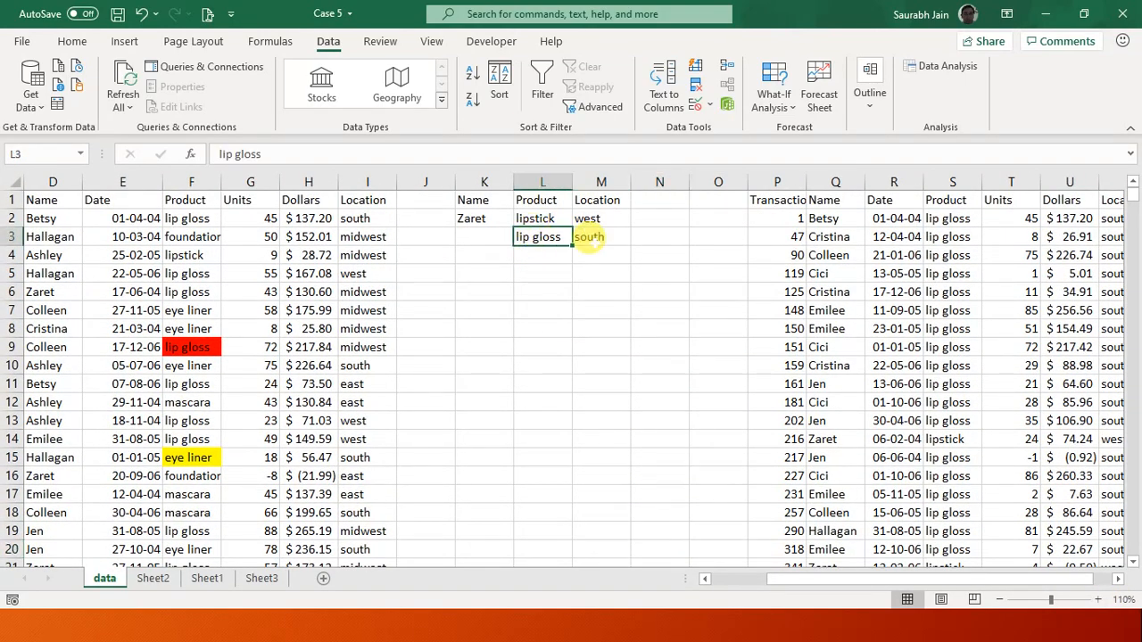
{"action": "left_click", "coordinate": [589, 237]}
{"action": "key", "text": "Right"}
{"action": "key", "text": "ctrl+Right"}
{"action": "key", "text": "ctrl+Right"}
{"action": "key", "text": "Right"}
{"action": "key", "text": "Right"}
{"action": "key", "text": "Right"}
{"action": "key", "text": "Right"}
{"action": "key", "text": "Right"}
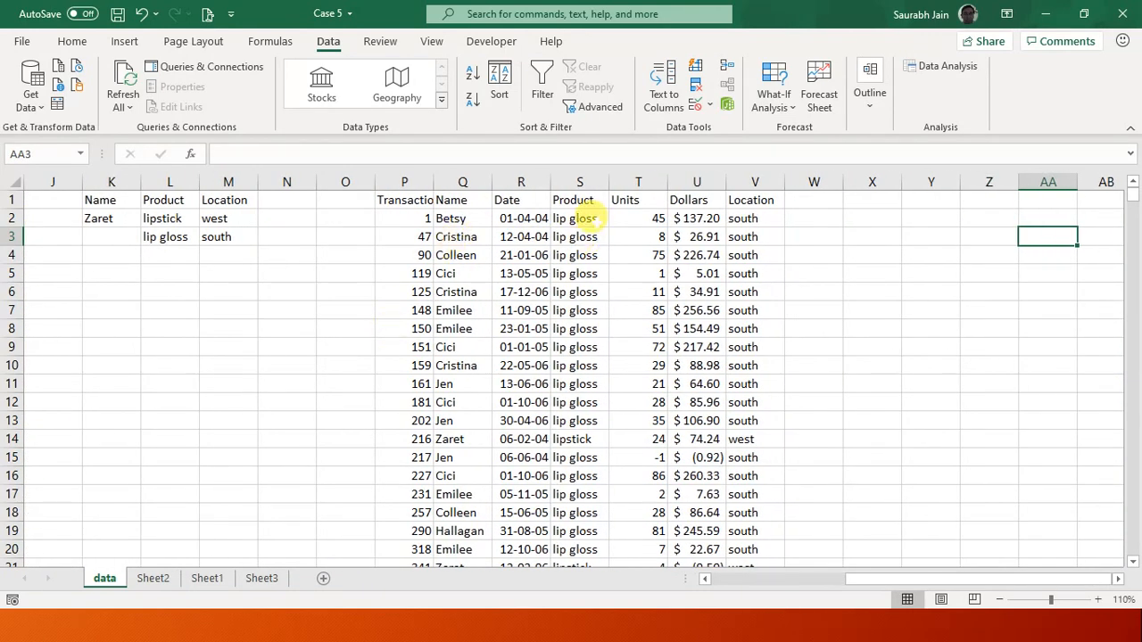
{"action": "left_click", "coordinate": [714, 254]}
{"action": "key", "text": "Left"}
{"action": "key", "text": "Left"}
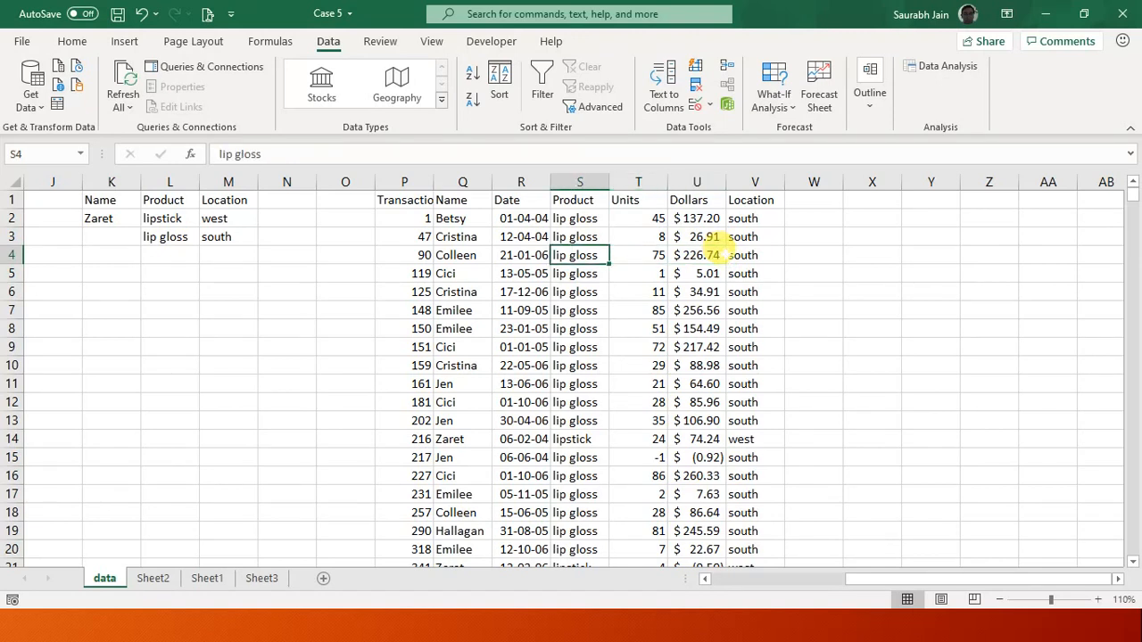
{"action": "key", "text": "Right"}
{"action": "key", "text": "Right"}
{"action": "key", "text": "Right"}
{"action": "key", "text": "Down"}
{"action": "key", "text": "Down"}
{"action": "key", "text": "Down"}
{"action": "key", "text": "Down"}
{"action": "key", "text": "Down"}
{"action": "key", "text": "Down"}
{"action": "key", "text": "Down"}
{"action": "key", "text": "Down"}
{"action": "key", "text": "Down"}
{"action": "key", "text": "Left"}
{"action": "key", "text": "Left"}
{"action": "key", "text": "Left"}
{"action": "key", "text": "Left"}
{"action": "key", "text": "Left"}
{"action": "key", "text": "Left"}
{"action": "key", "text": "Left"}
{"action": "key", "text": "Left"}
{"action": "key", "text": "Left"}
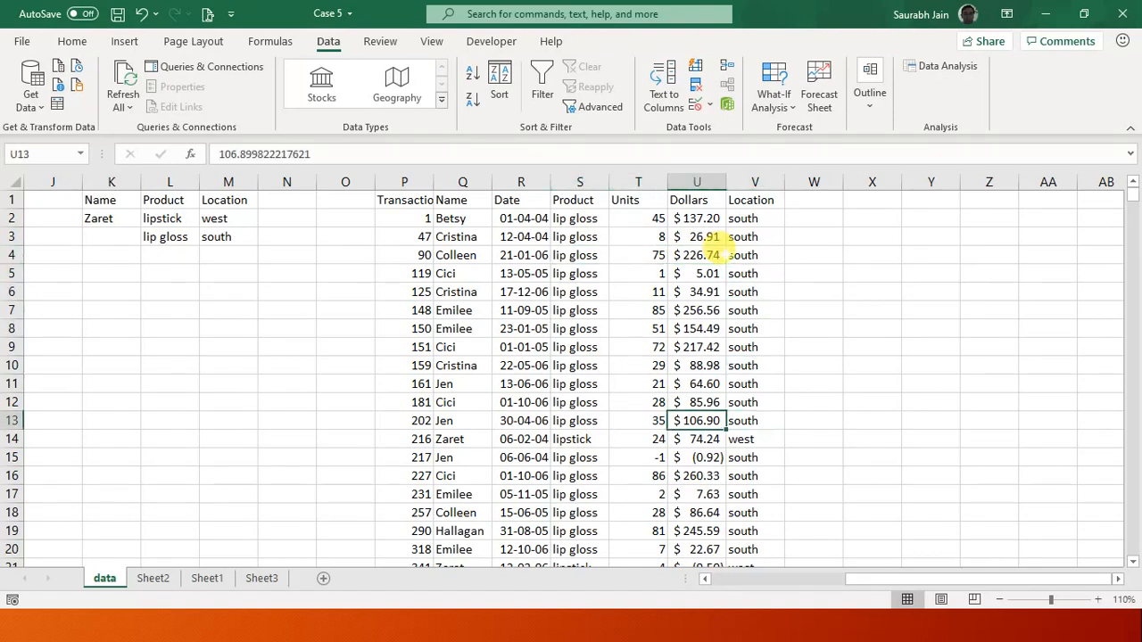
{"action": "key", "text": "Left"}
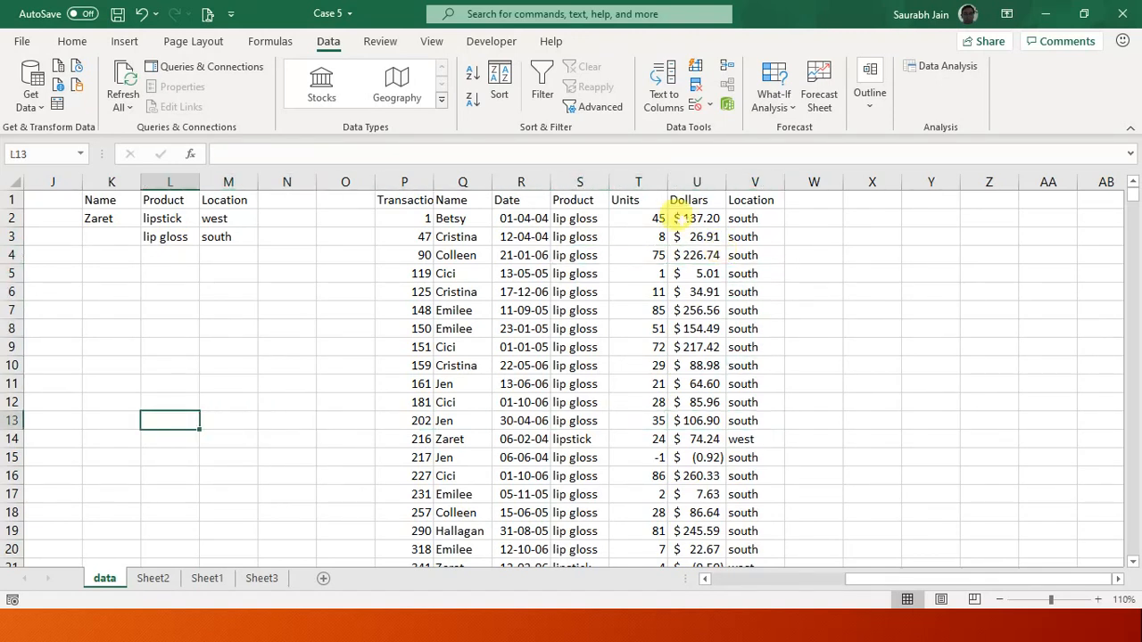
{"action": "left_click", "coordinate": [97, 236]}
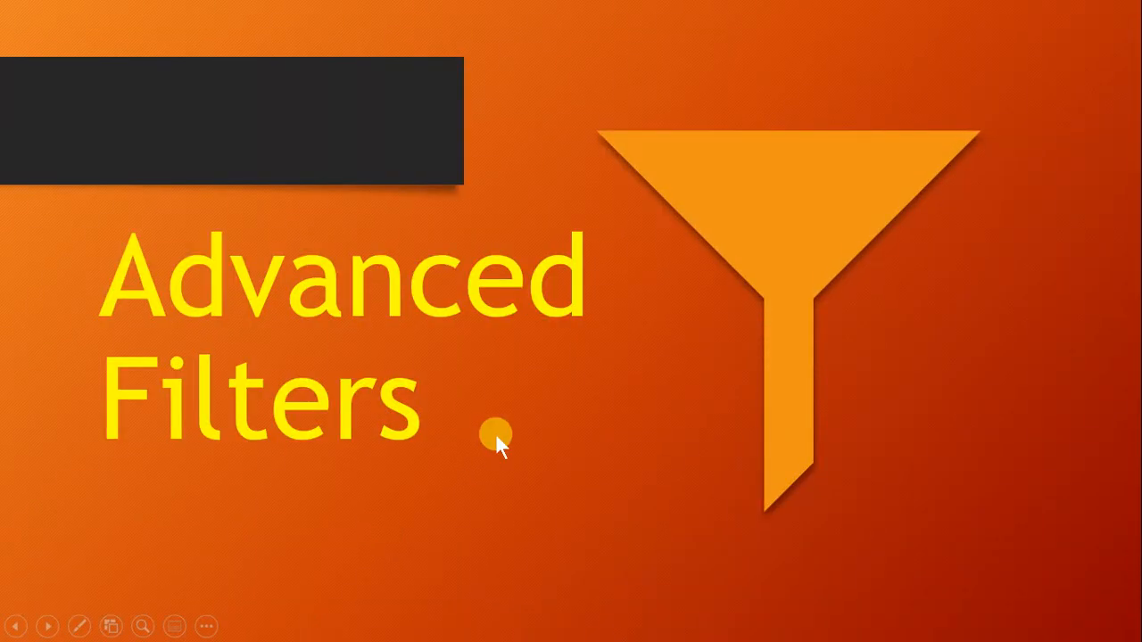
{"action": "left_click", "coordinate": [496, 436]}
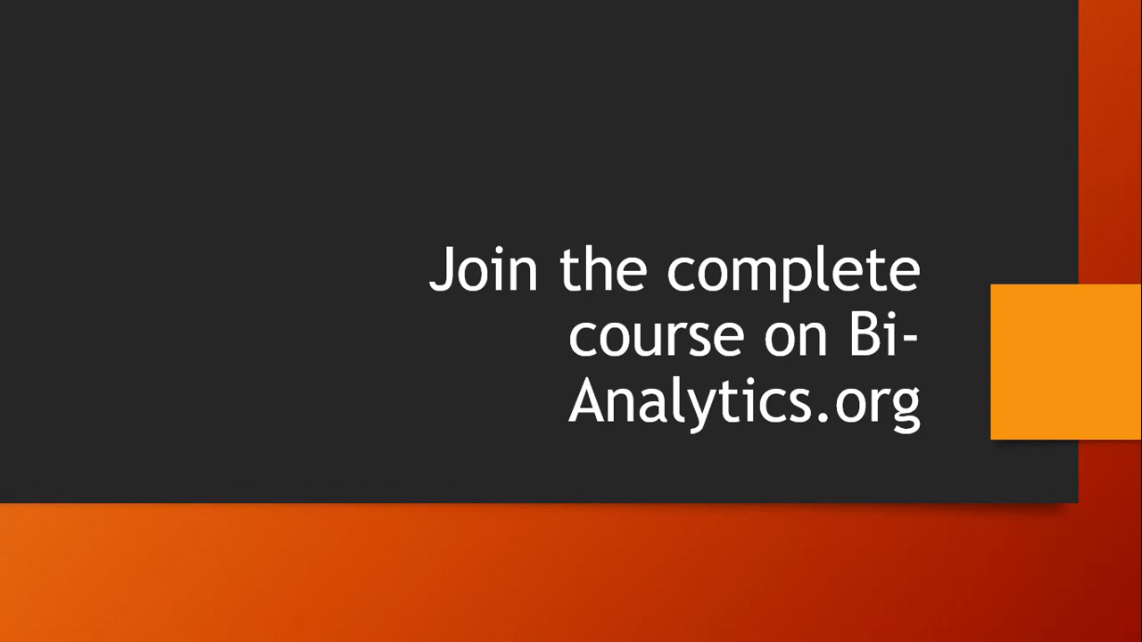
{"action": "key", "text": "Right"}
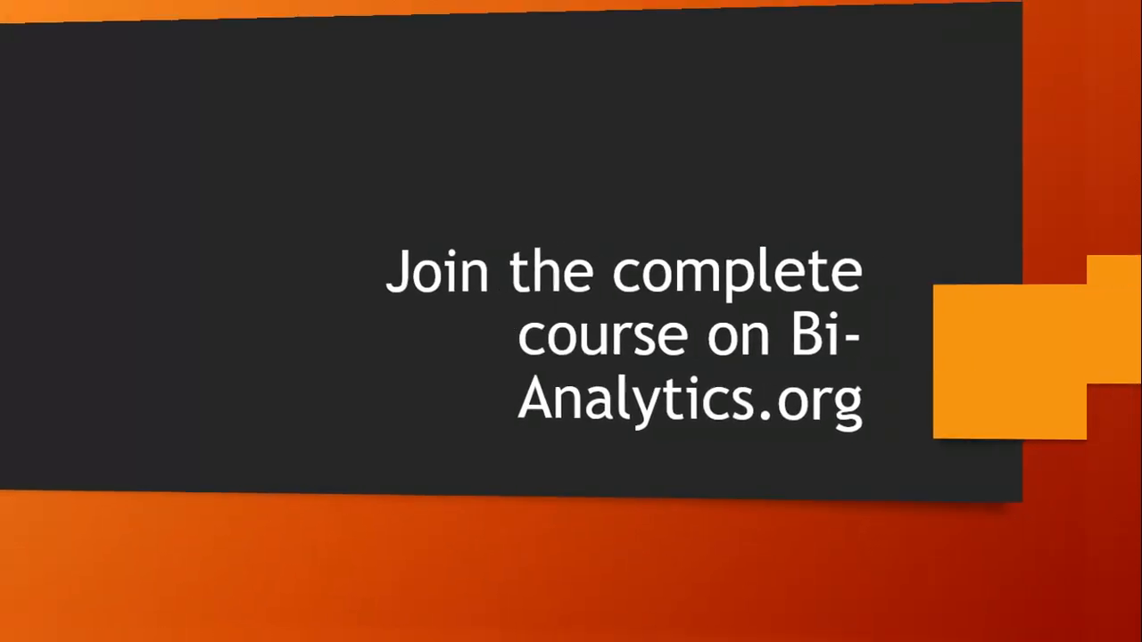